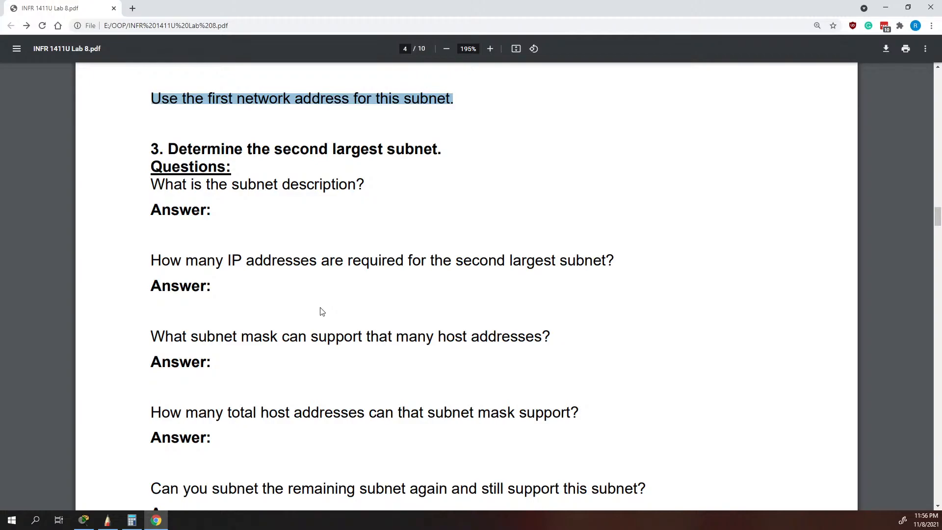
# Switch to the SketchBook notes and draw a stroke beneath the 30 in the usable-host row, undoing it after pointing it out.
pyautogui.scroll(7, 319, 311)
pyautogui.scroll(-6, 319, 305)
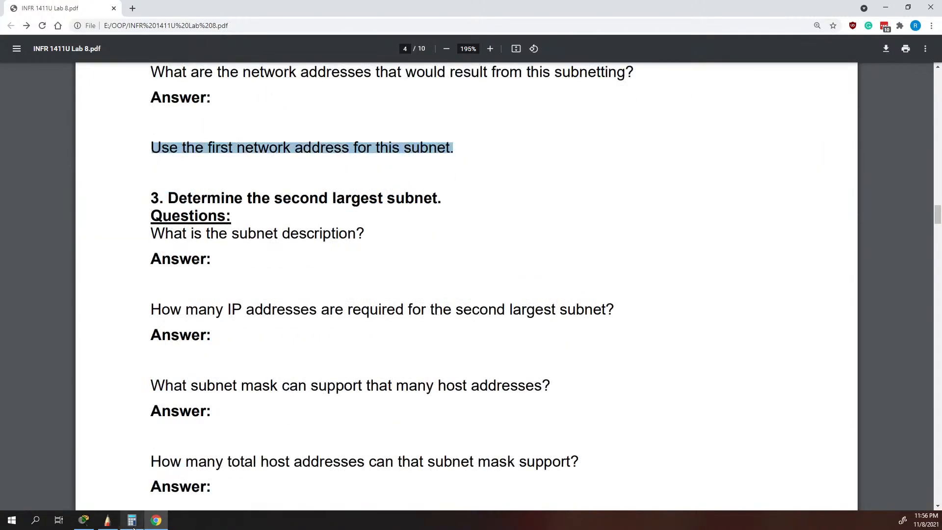
pyautogui.click(107, 519)
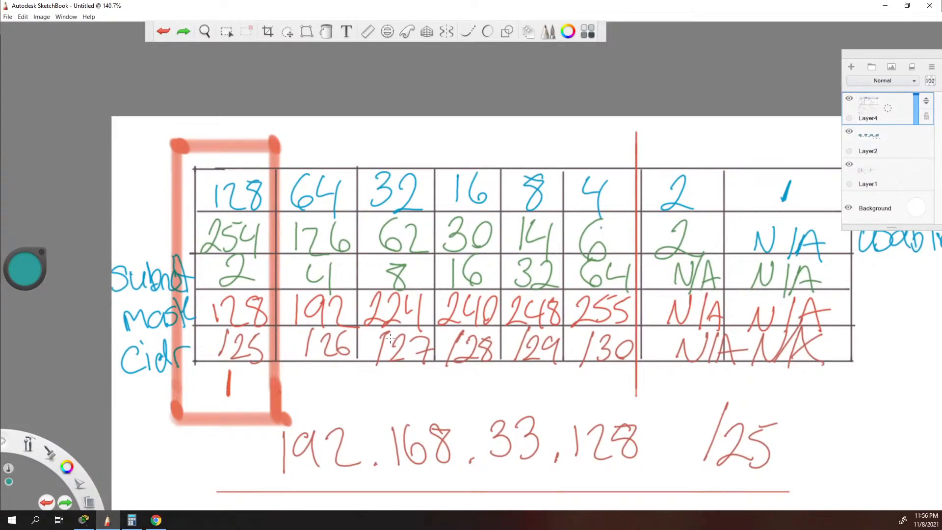
pyautogui.moveTo(445, 259); pyautogui.dragTo(524, 240)
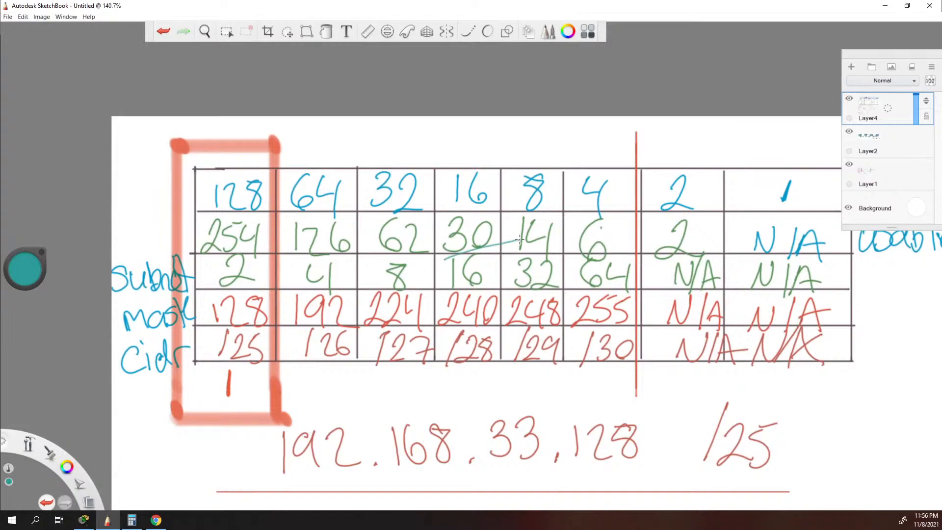
pyautogui.hotkey('ctrl', 'z')
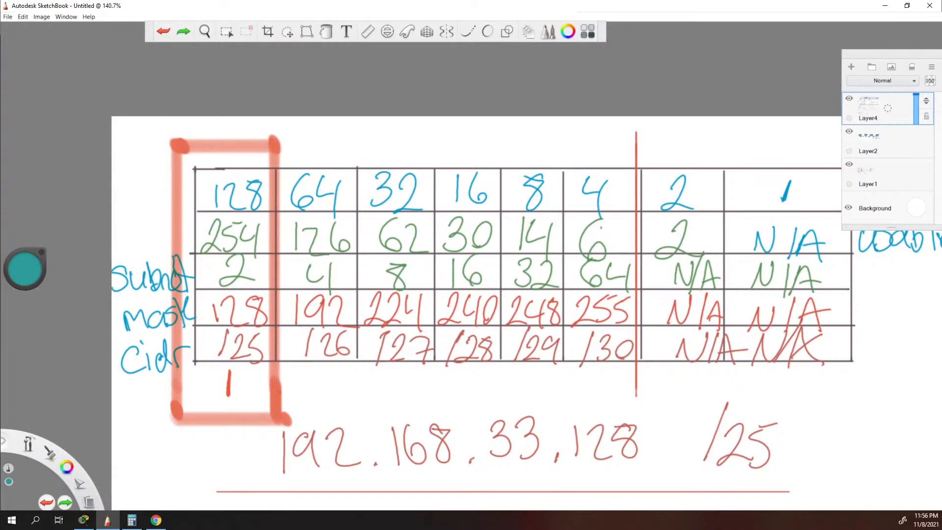
# Bring the network topology into view, mark beside the BR2 IoT LAN label and undo the mark.
pyautogui.scroll(-4, 156, 294)
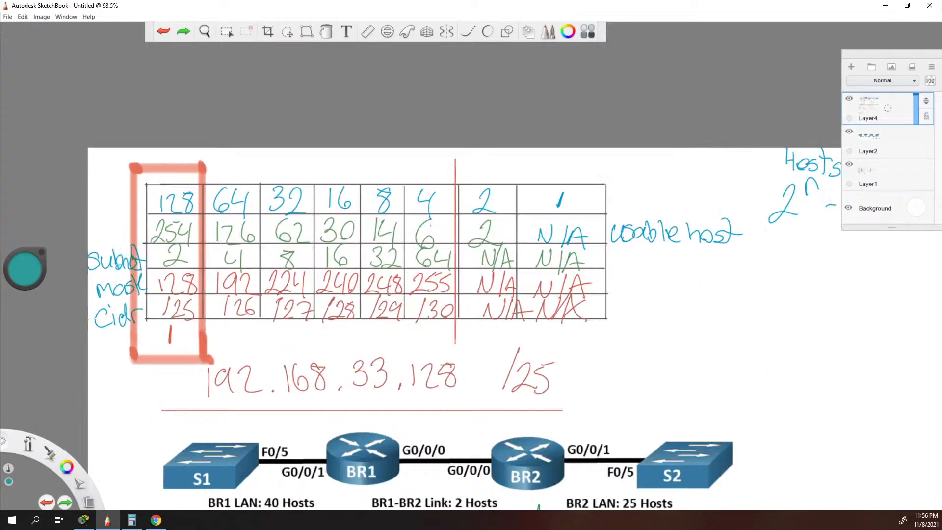
pyautogui.scroll(1, 92, 317)
pyautogui.rightClick(106, 344)
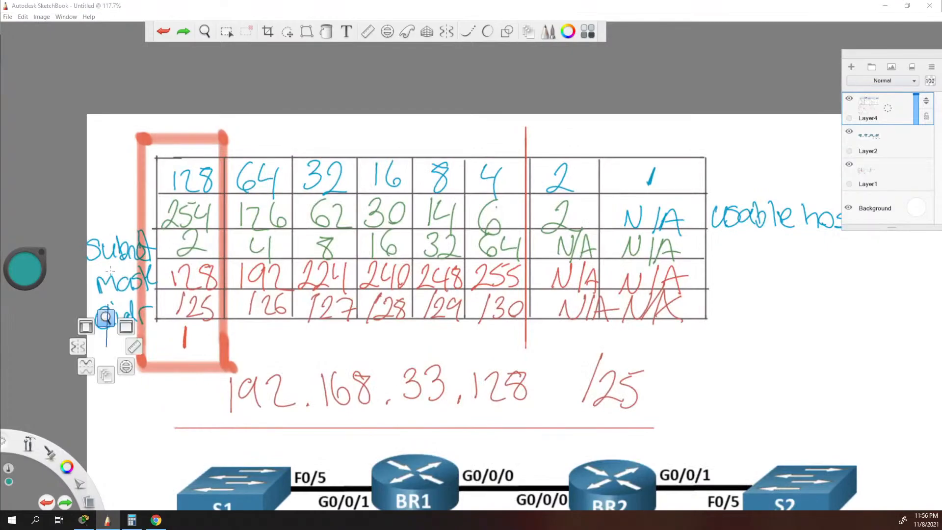
pyautogui.click(108, 317)
pyautogui.moveTo(387, 409); pyautogui.dragTo(257, 157)
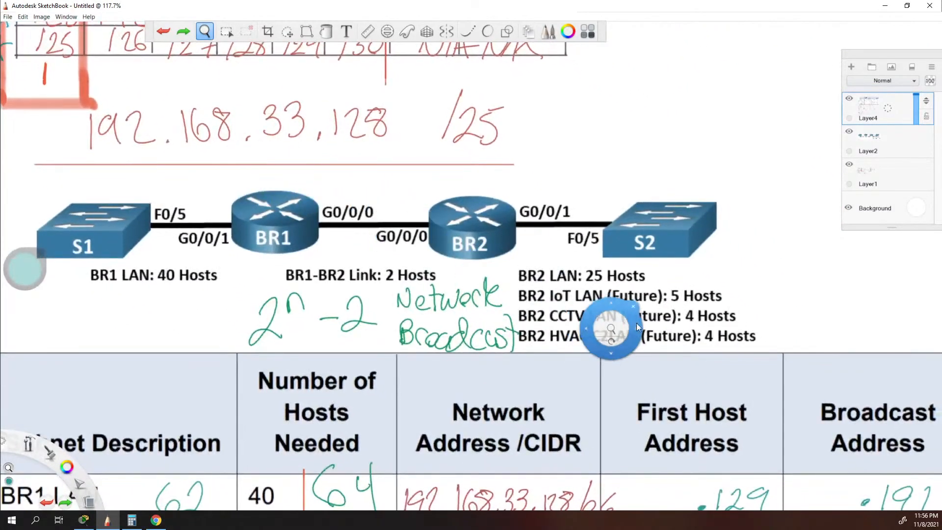
pyautogui.click(633, 307)
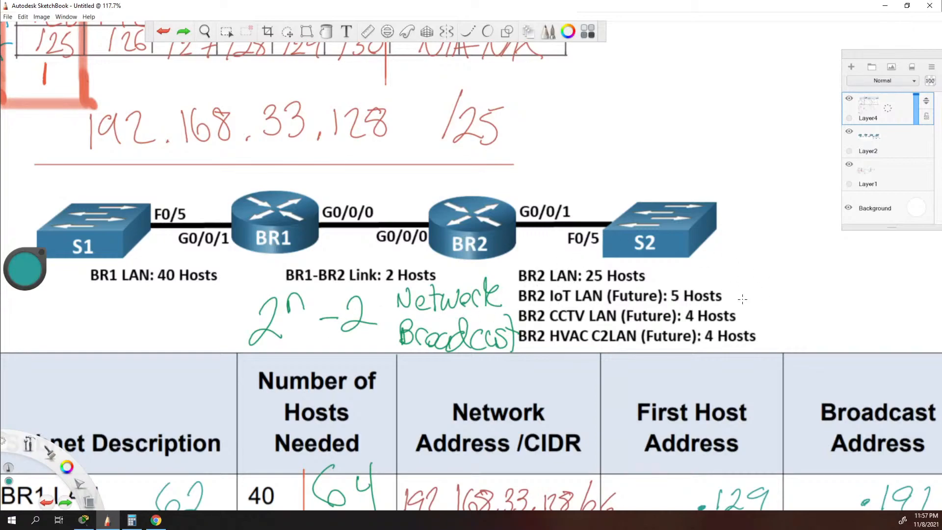
pyautogui.moveTo(739, 296); pyautogui.dragTo(723, 297)
pyautogui.hotkey('ctrl', 'z')
# Underline the 6 usable hosts and bracket the line after the 8 column in the subnetting chart, and undo these strokes.
pyautogui.press('space')
pyautogui.moveTo(145, 319); pyautogui.dragTo(279, 529)
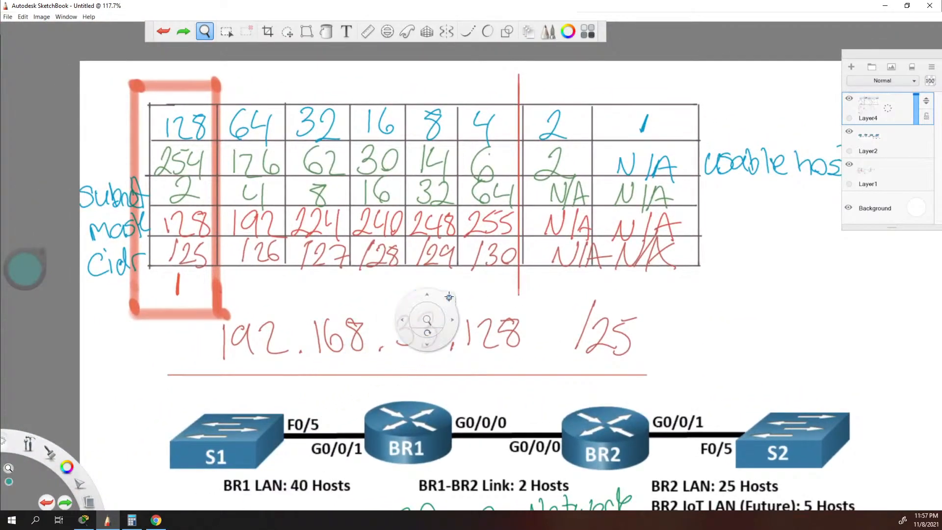
pyautogui.click(449, 297)
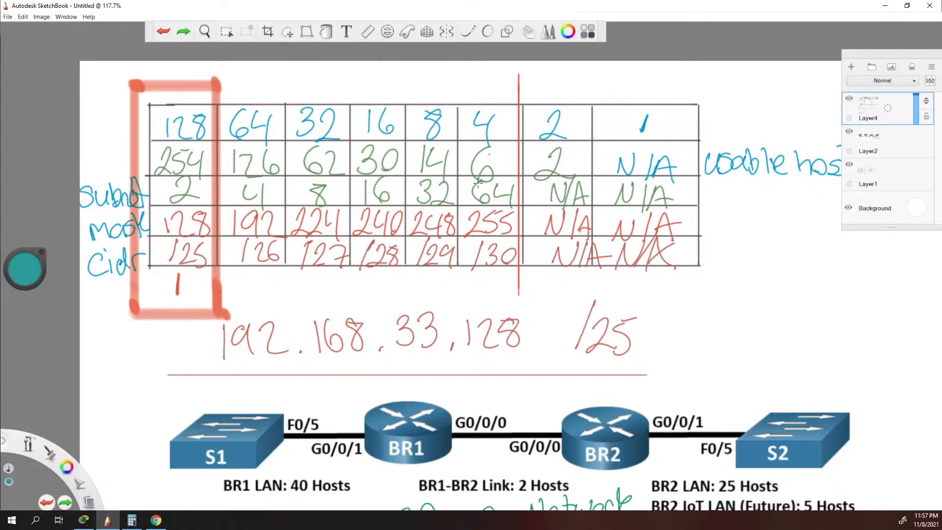
pyautogui.moveTo(468, 183); pyautogui.dragTo(529, 183)
pyautogui.moveTo(458, 98)
pyautogui.mouseDown()
pyautogui.moveTo(459, 284)
pyautogui.moveTo(426, 285)
pyautogui.mouseUp()
pyautogui.moveTo(457, 105)
pyautogui.mouseDown()
pyautogui.moveTo(458, 92)
pyautogui.moveTo(416, 87)
pyautogui.mouseUp()
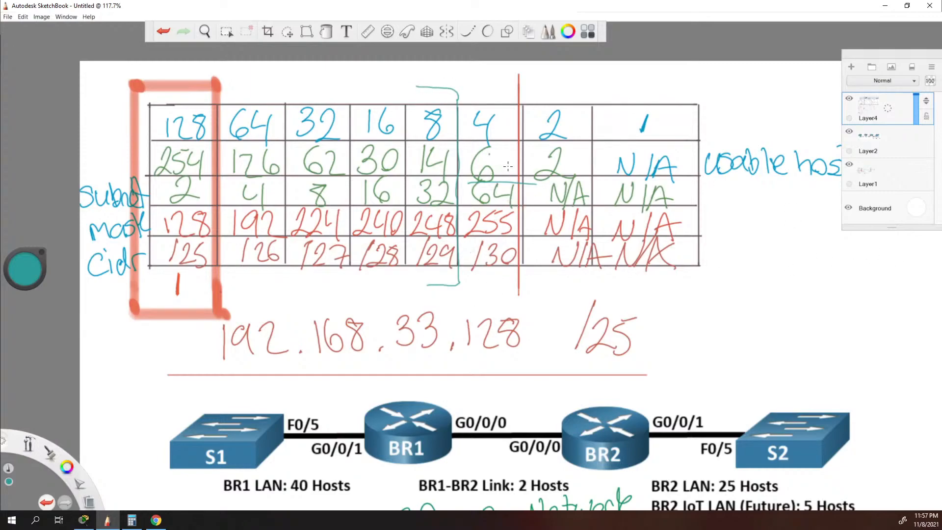
pyautogui.hotkey('ctrl', 'z')
pyautogui.hotkey('ctrl', 'z')
pyautogui.hotkey('ctrl', 'z')
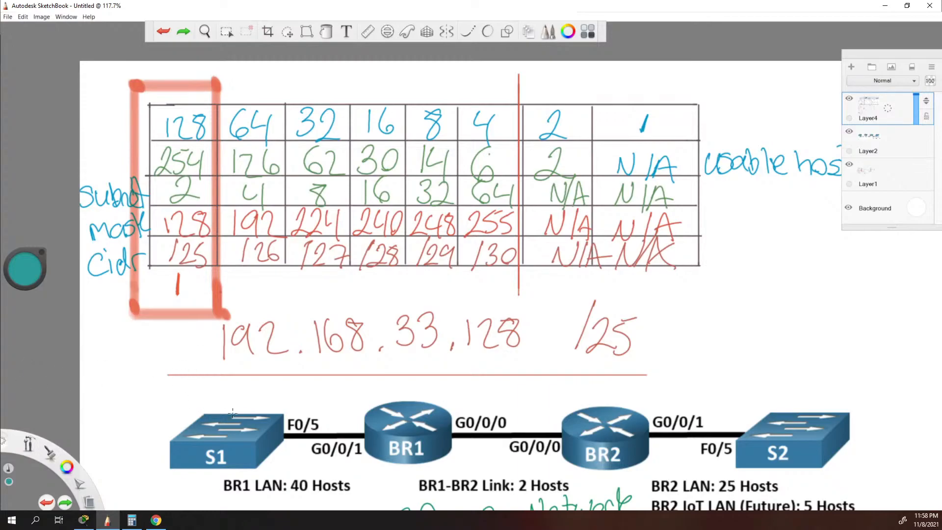
# Mark beside BR1-BR2 Link and beside BR2 CCTV LAN in the subnet address table, undoing each mark.
pyautogui.press('space')
pyautogui.moveTo(258, 280); pyautogui.dragTo(272, 91)
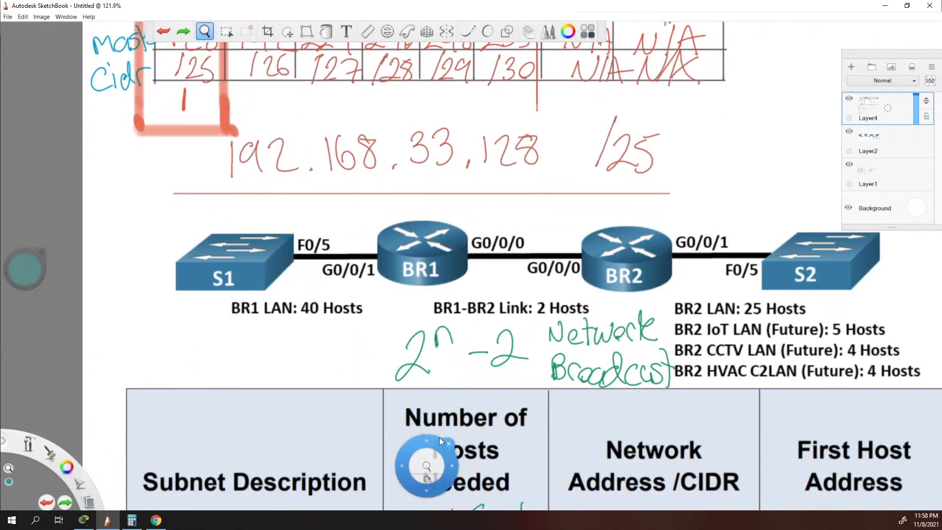
pyautogui.moveTo(434, 440); pyautogui.dragTo(337, 90)
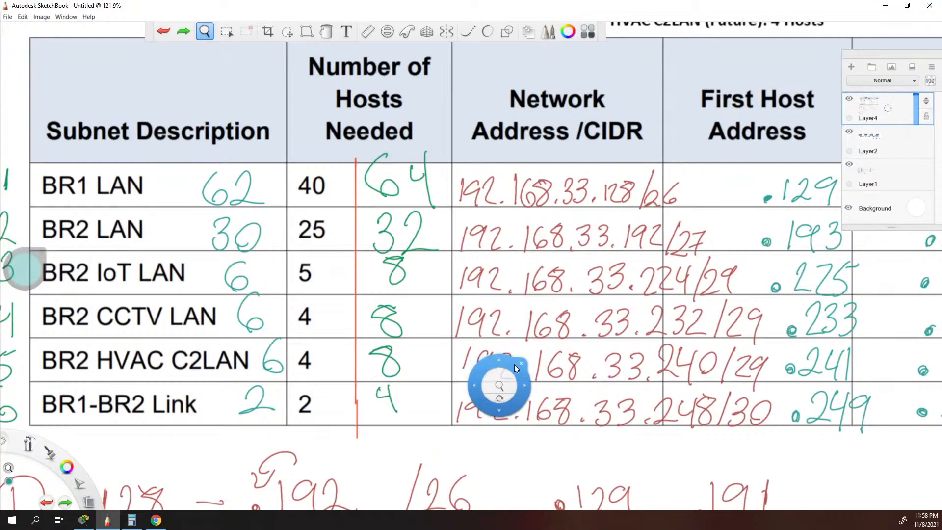
pyautogui.click(519, 362)
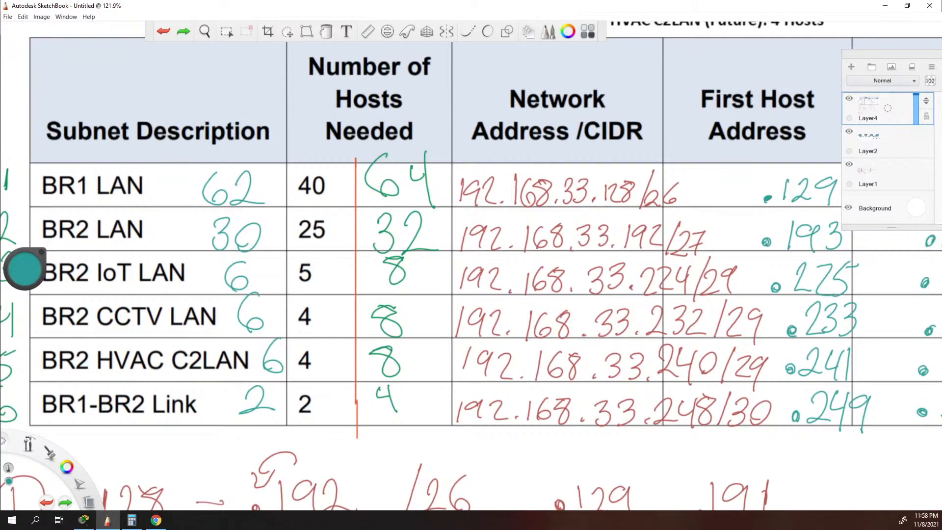
pyautogui.moveTo(202, 403); pyautogui.dragTo(224, 402)
pyautogui.hotkey('ctrl', 'z')
pyautogui.moveTo(190, 312); pyautogui.dragTo(212, 312)
pyautogui.hotkey('ctrl', 'z')
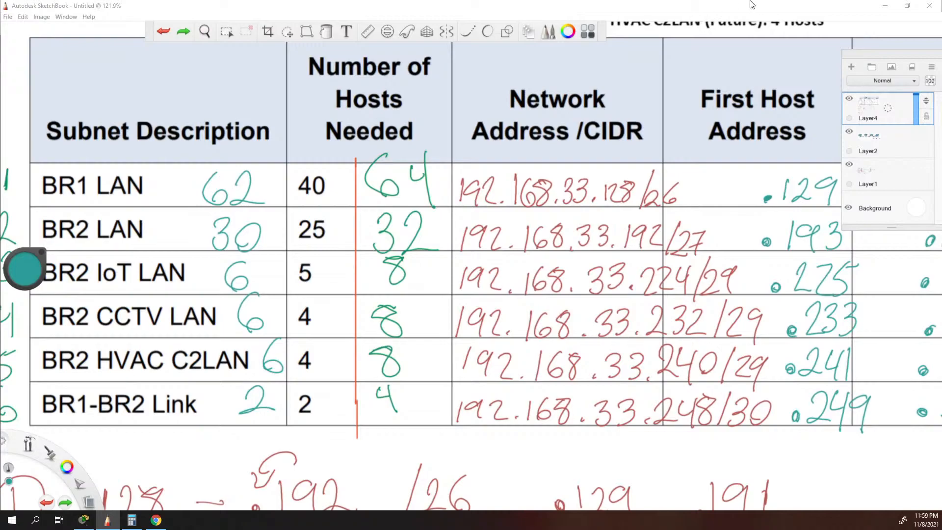
# Clear the lab PDF and SketchBook windows off this screen and switch to Cisco Packet Tracer.
pyautogui.hotkey('alt', 'Tab')
pyautogui.click(906, 5)
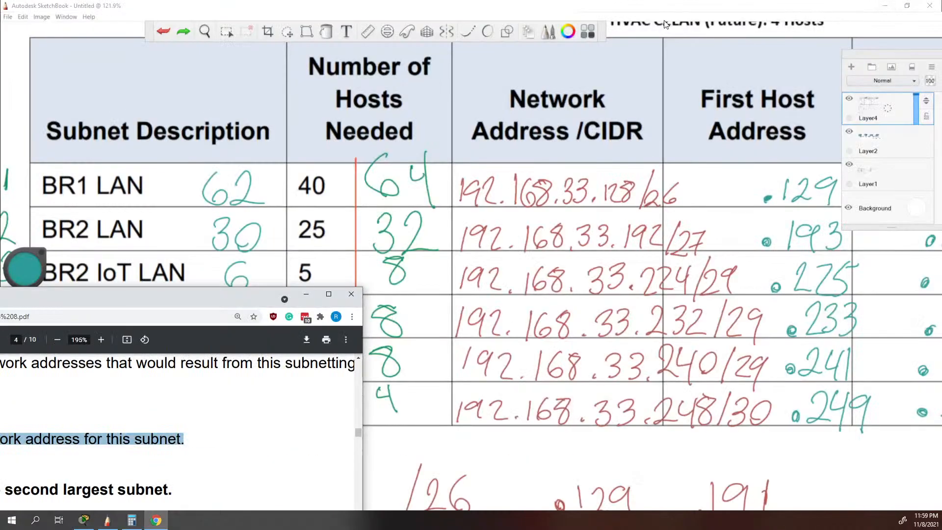
pyautogui.moveTo(199, 301)
pyautogui.mouseDown()
pyautogui.moveTo(74, 276)
pyautogui.moveTo(0, 245)
pyautogui.mouseUp()
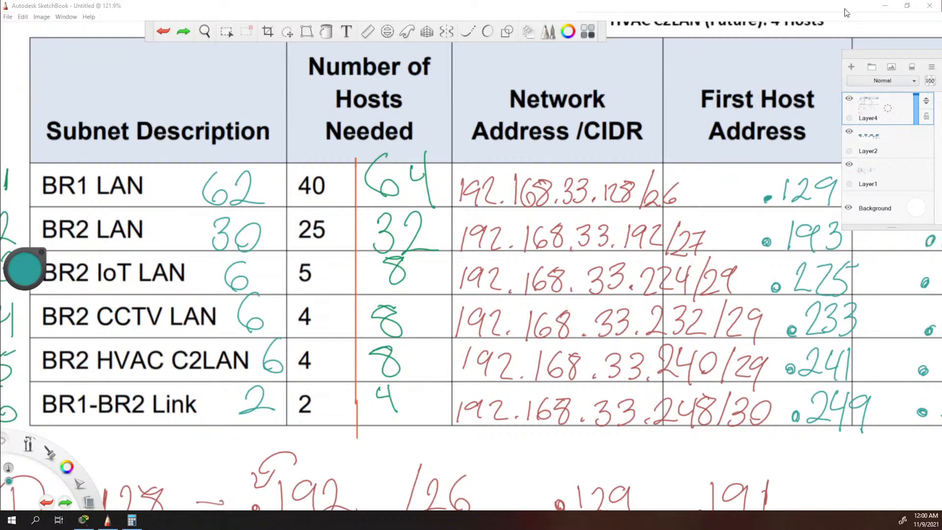
pyautogui.click(906, 6)
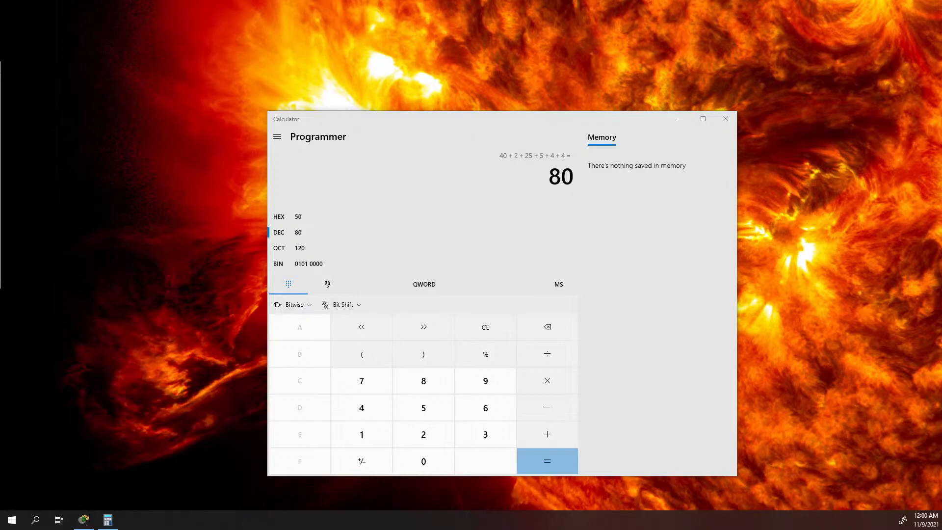
pyautogui.click(83, 519)
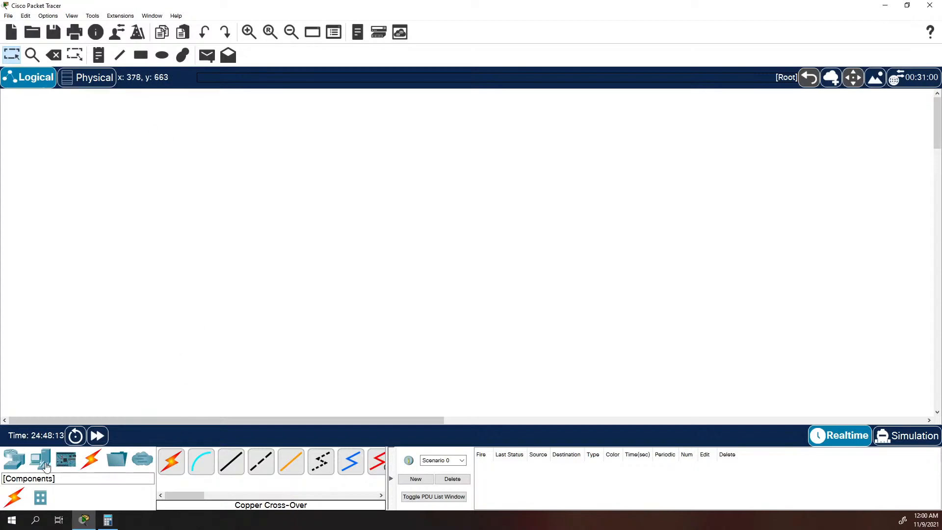
# Place two ISR4331 routers side by side in the empty logical workspace.
pyautogui.click(24, 466)
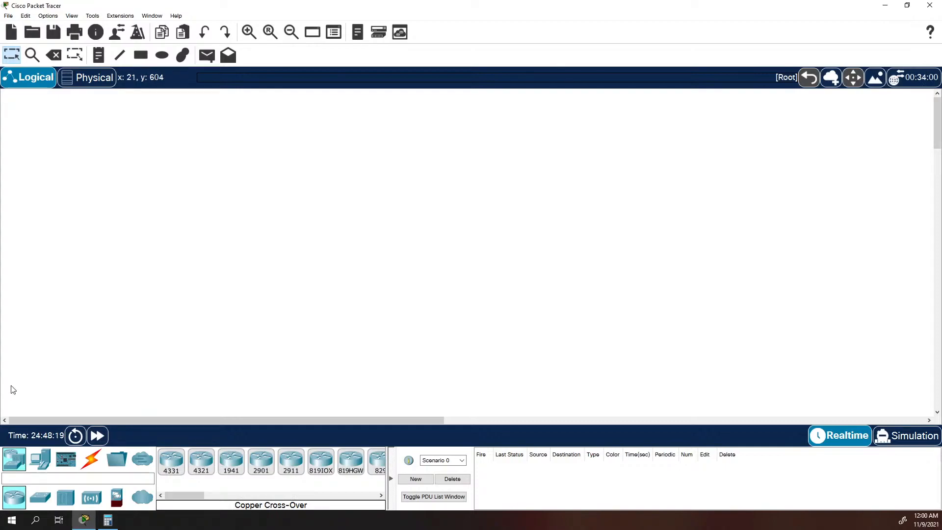
pyautogui.moveTo(171, 460); pyautogui.dragTo(222, 252)
pyautogui.click(171, 460)
pyautogui.click(371, 251)
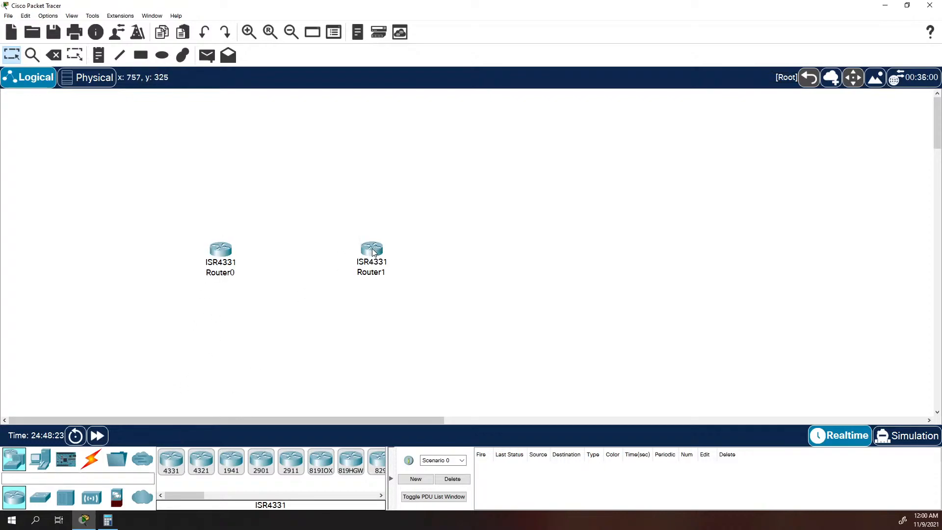
# Place a 2960 switch on each outer side of the routers and shift both routers slightly right to even the spacing.
pyautogui.click(40, 498)
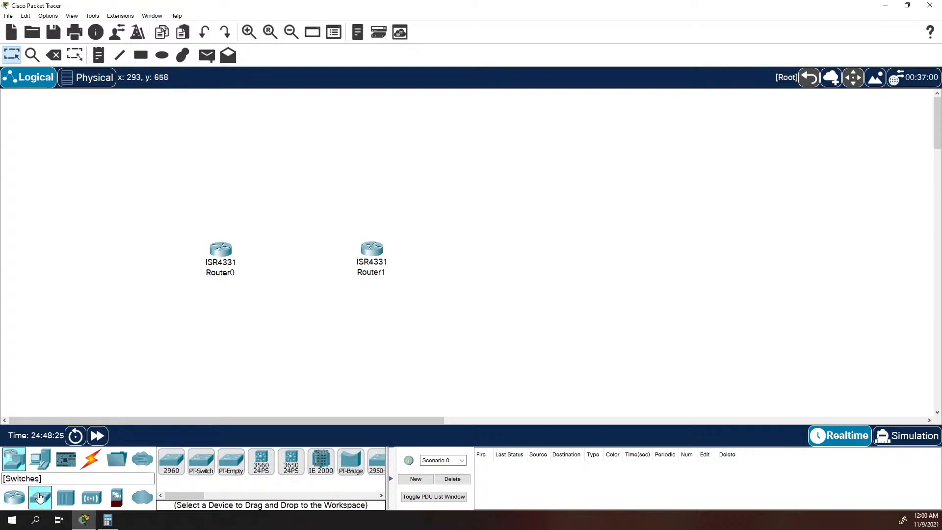
pyautogui.moveTo(201, 472); pyautogui.dragTo(100, 270)
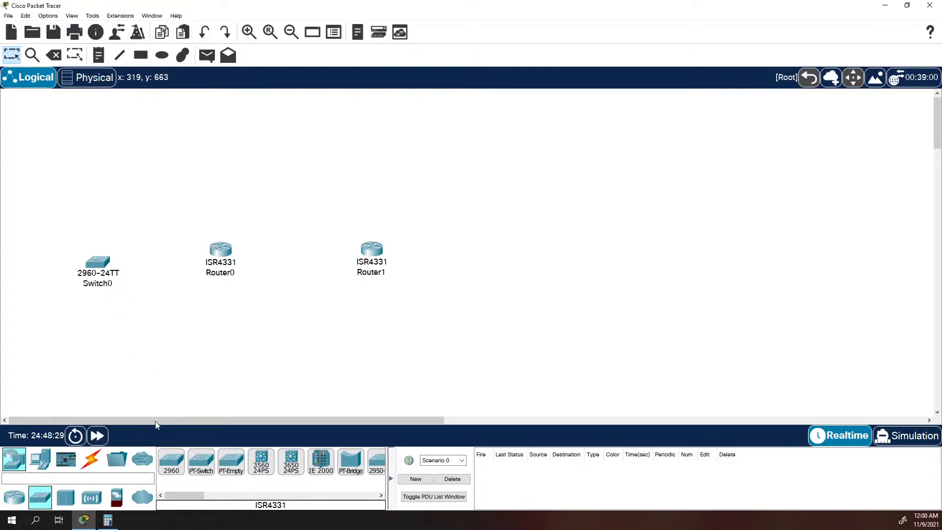
pyautogui.moveTo(171, 461); pyautogui.dragTo(547, 270)
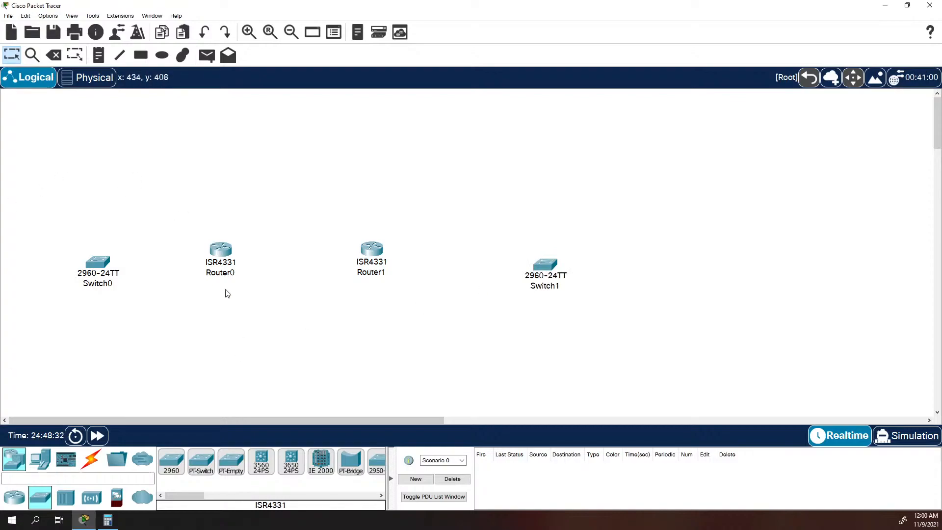
pyautogui.moveTo(217, 261); pyautogui.dragTo(246, 262)
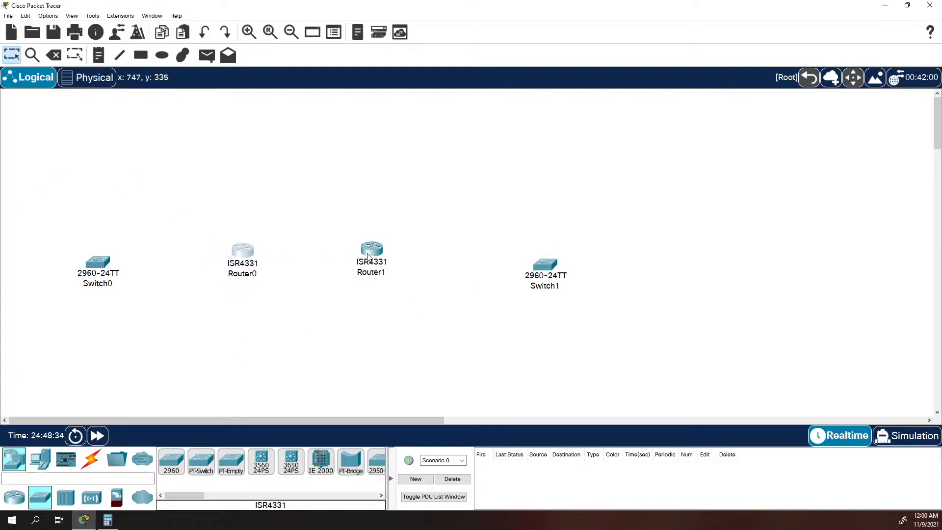
pyautogui.moveTo(367, 258); pyautogui.dragTo(382, 261)
# Set the display name of Router0 to BR1 in its global settings.
pyautogui.click(247, 255)
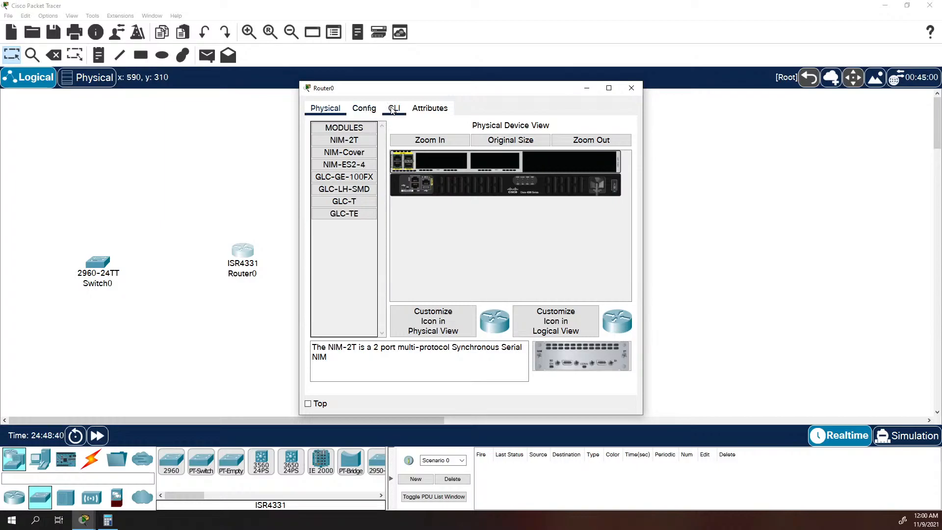
pyautogui.click(364, 108)
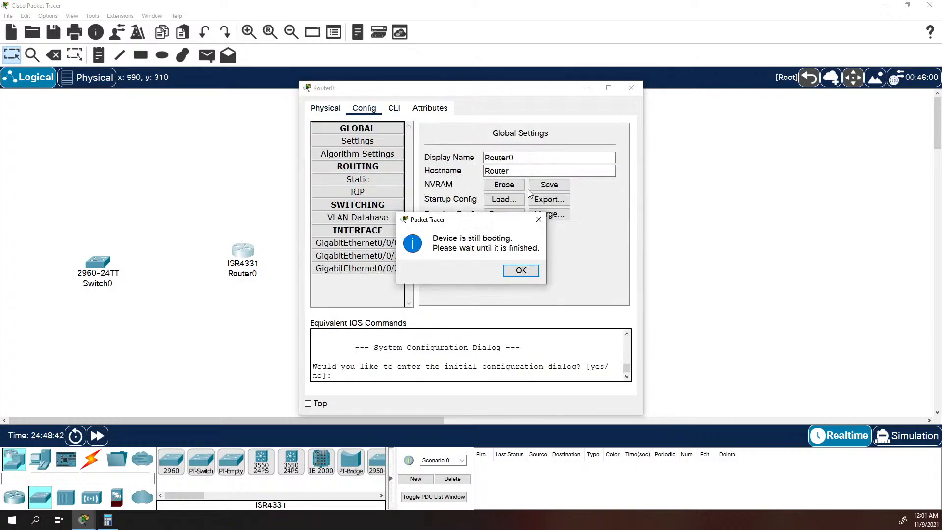
pyautogui.click(521, 271)
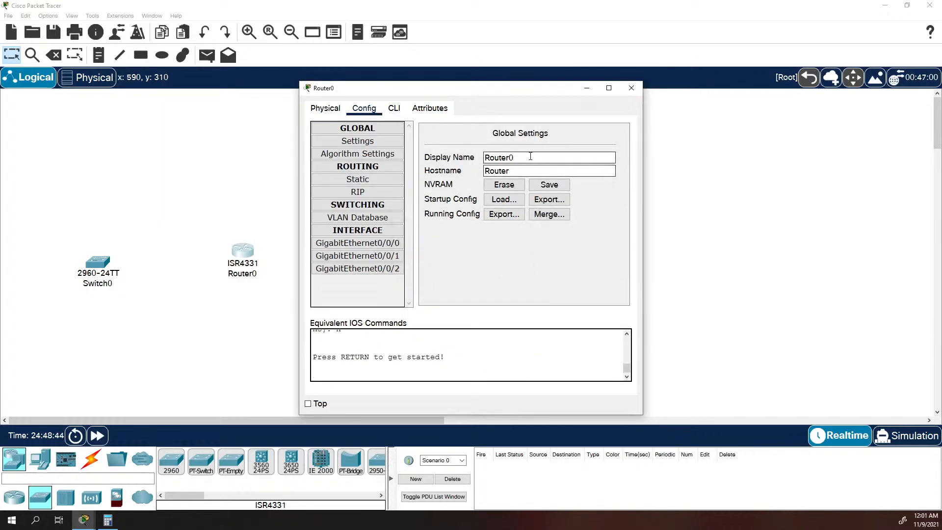
pyautogui.click(379, 145)
pyautogui.write('BR1')
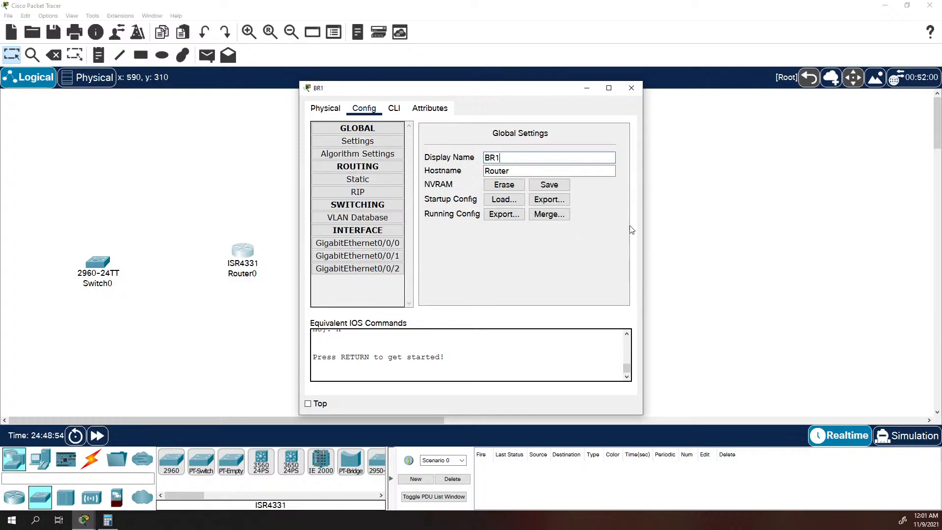
pyautogui.click(705, 195)
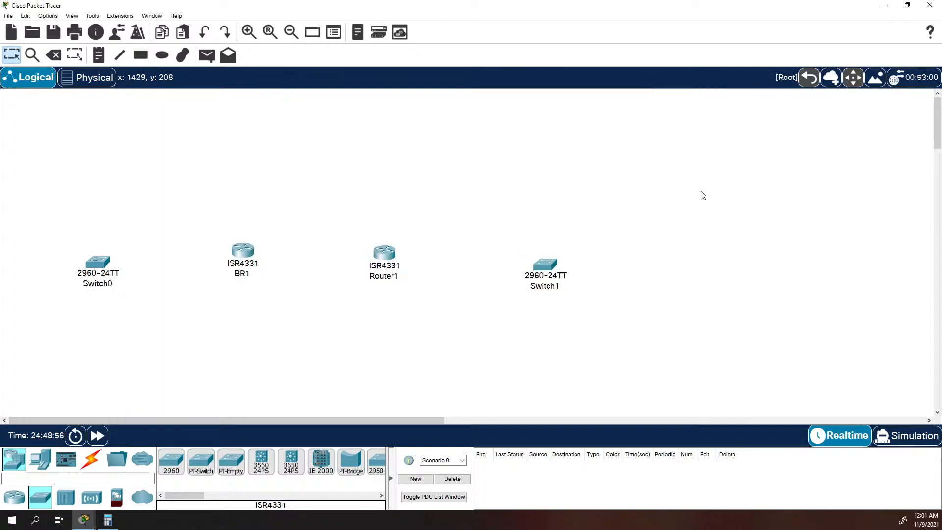
# Set the display name of Router1 to BR2 and close its configuration window.
pyautogui.click(15, 497)
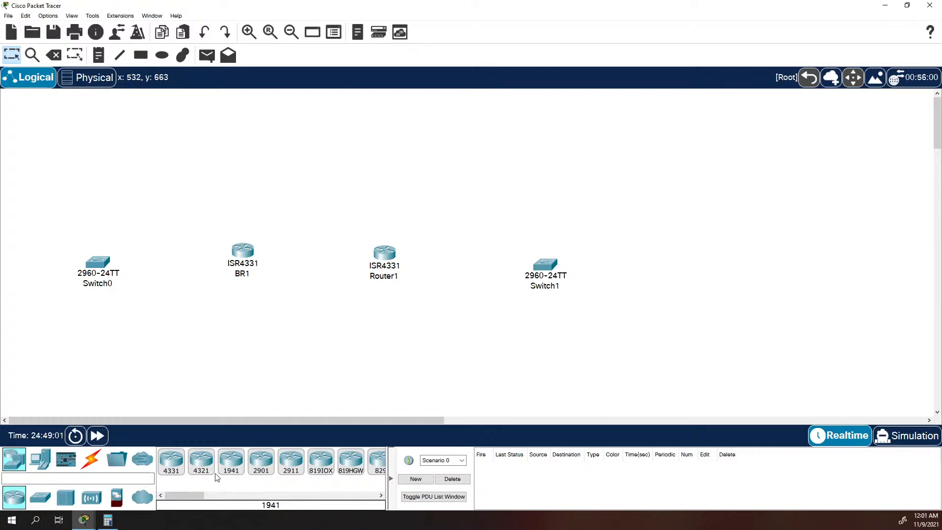
pyautogui.click(393, 254)
pyautogui.click(364, 108)
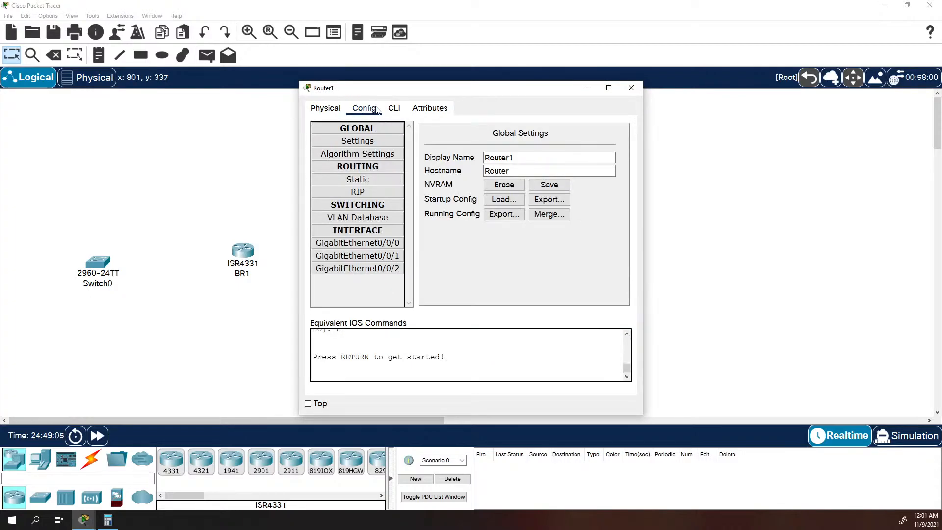
pyautogui.write('B2')
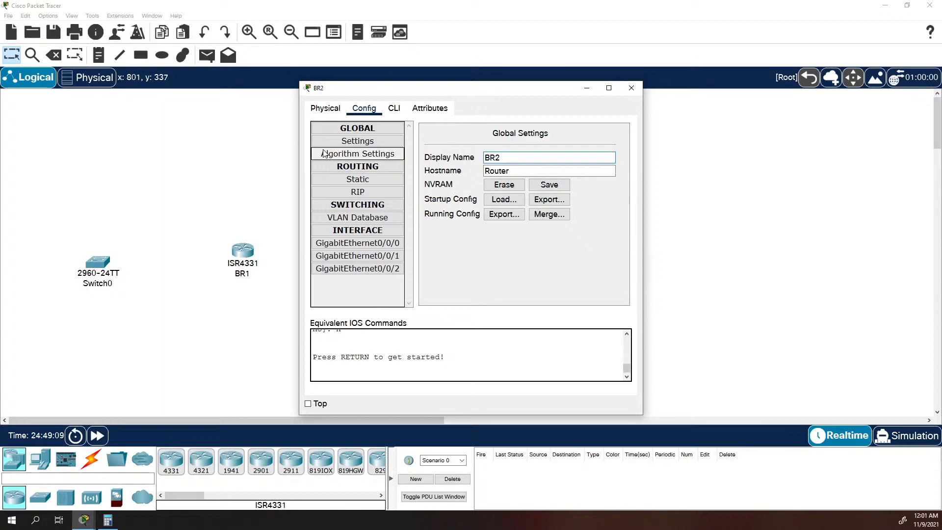
pyautogui.click(631, 88)
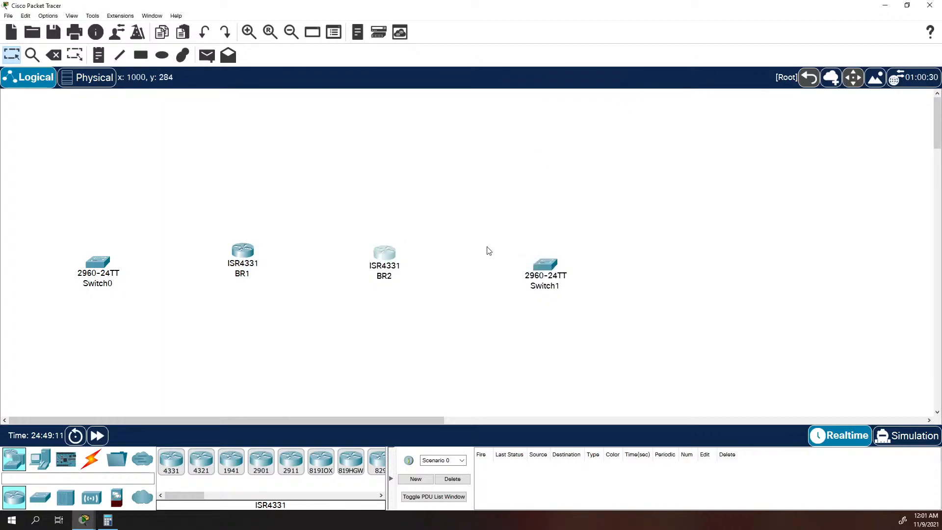
# Set the display name of Switch1 to S2 in its global settings and close its configuration window.
pyautogui.click(552, 268)
pyautogui.click(394, 108)
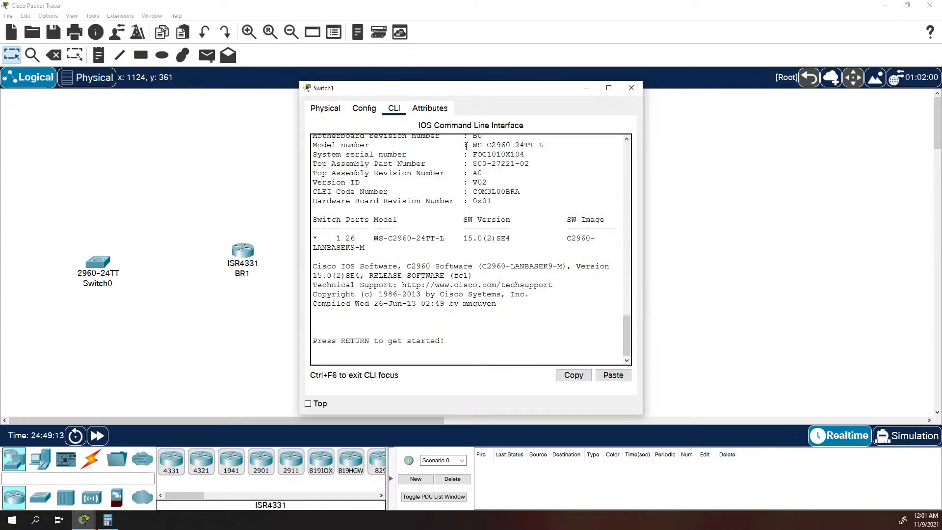
pyautogui.click(325, 109)
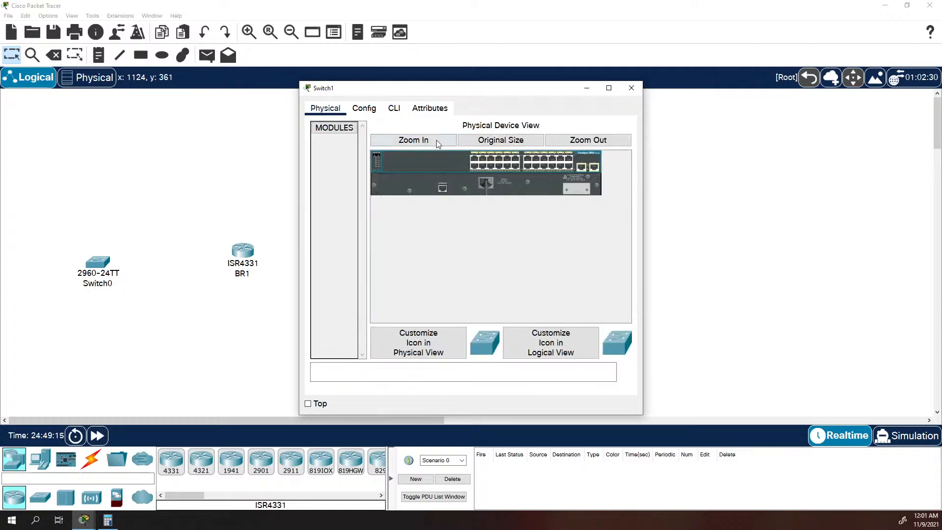
pyautogui.click(367, 109)
pyautogui.moveTo(506, 157); pyautogui.dragTo(381, 140)
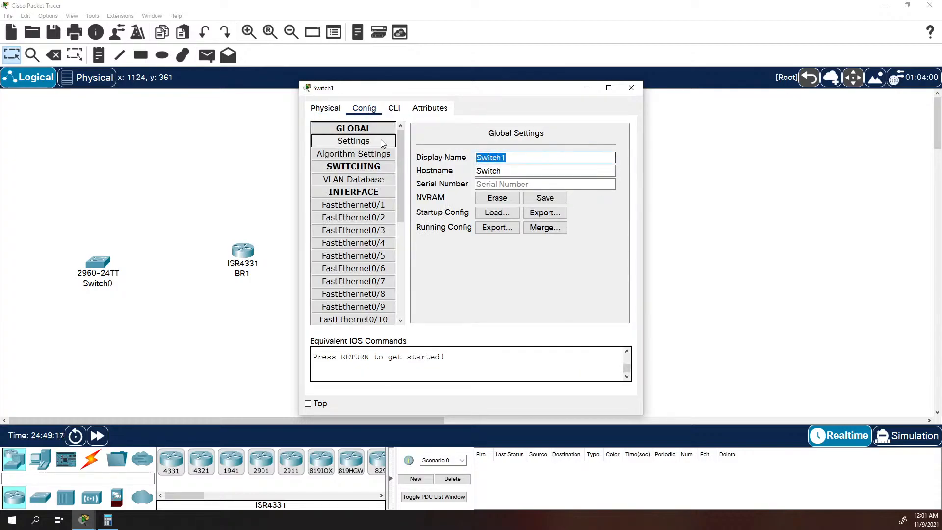
pyautogui.write('S2')
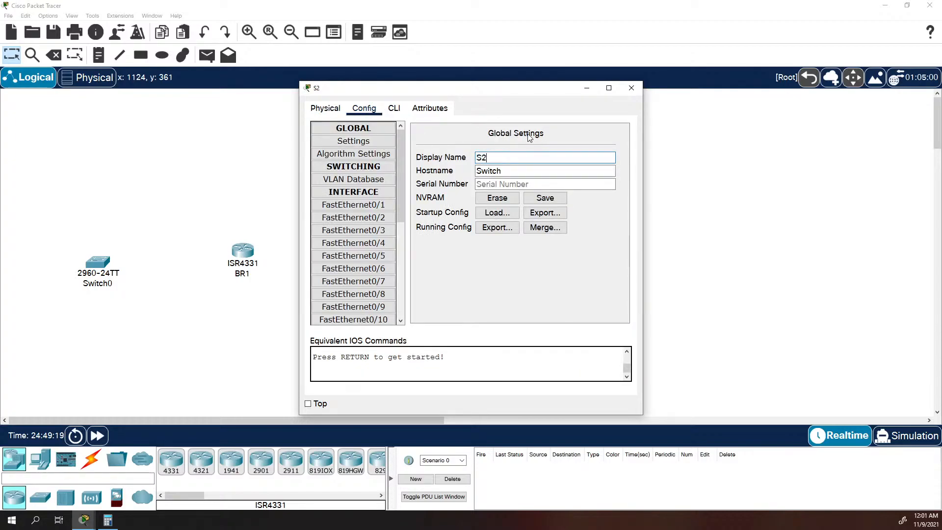
pyautogui.click(631, 87)
# Set the display name of Switch0 to S1 in its global settings and close its configuration window.
pyautogui.click(99, 264)
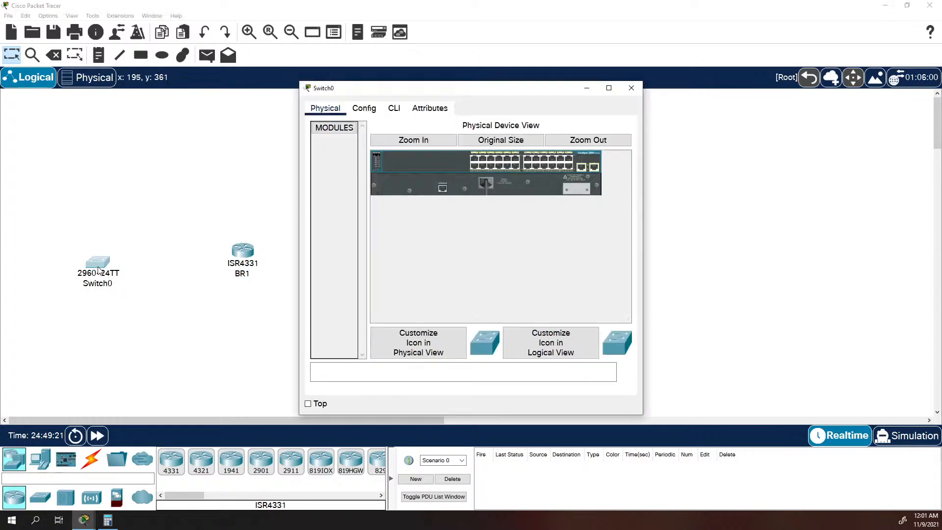
pyautogui.click(364, 108)
pyautogui.click(511, 156)
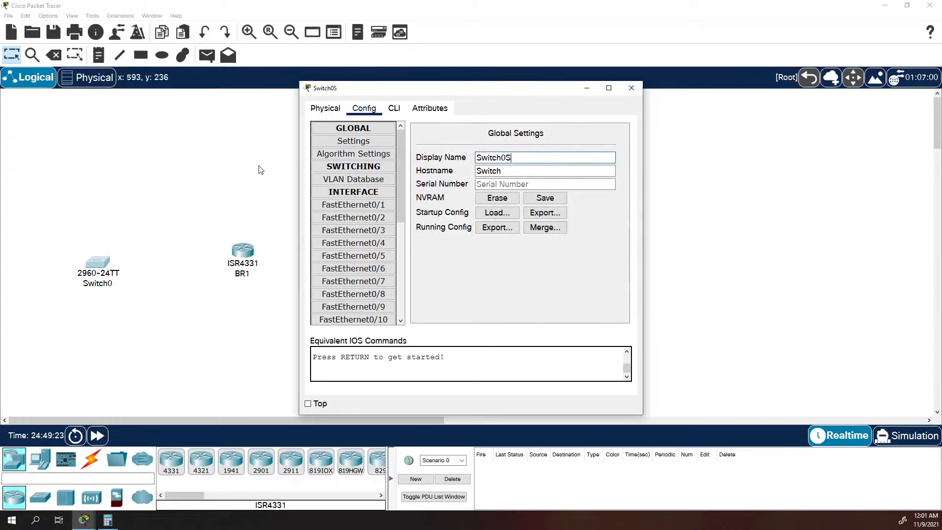
pyautogui.write('S')
pyautogui.moveTo(546, 160); pyautogui.dragTo(352, 168)
pyautogui.write('S1')
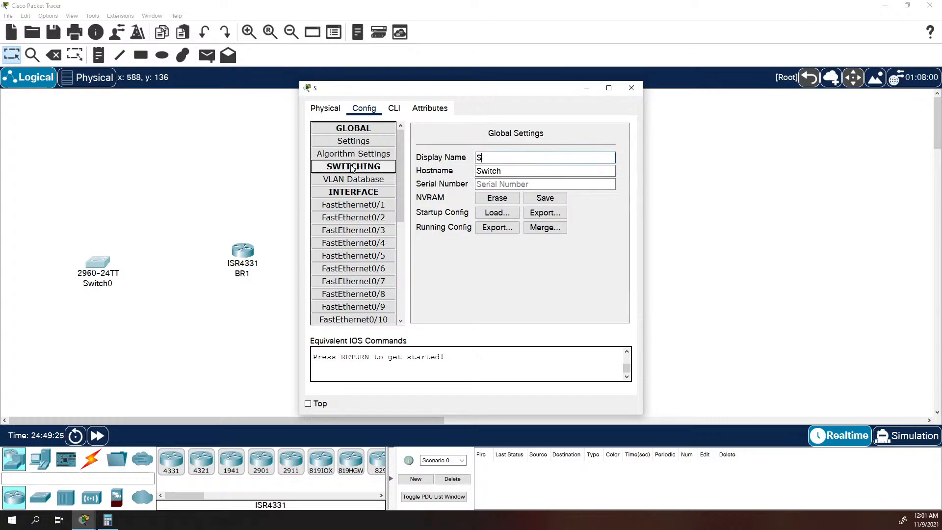
pyautogui.click(681, 220)
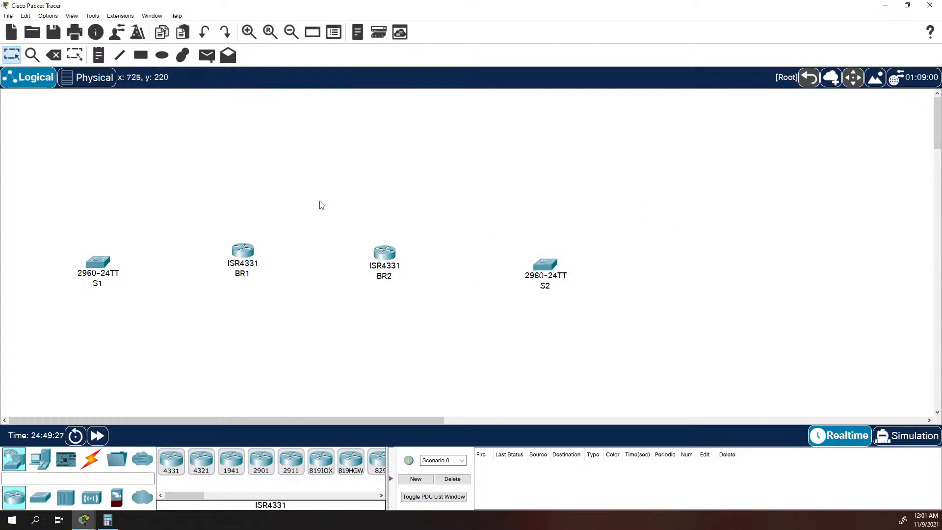
# Shift both switches and both routers to the right, arranging them in a roughly horizontal row.
pyautogui.moveTo(97, 264); pyautogui.dragTo(150, 259)
pyautogui.moveTo(242, 253); pyautogui.dragTo(289, 252)
pyautogui.moveTo(387, 254); pyautogui.dragTo(427, 249)
pyautogui.moveTo(551, 268); pyautogui.dragTo(600, 240)
pyautogui.click(599, 241)
pyautogui.click(626, 90)
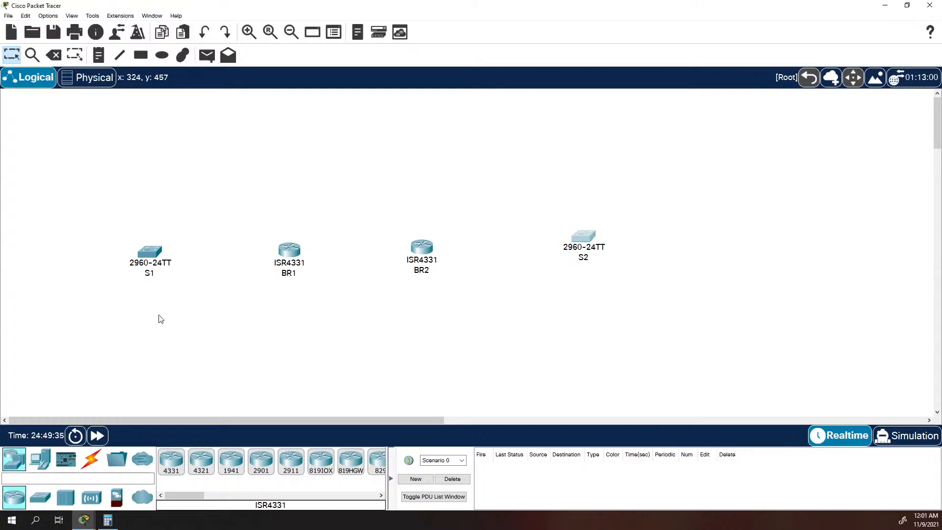
# Connect FastEthernet0/5 on S1 to GigabitEthernet0/0/1 on BR1 with a copper straight-through cable.
pyautogui.click(98, 456)
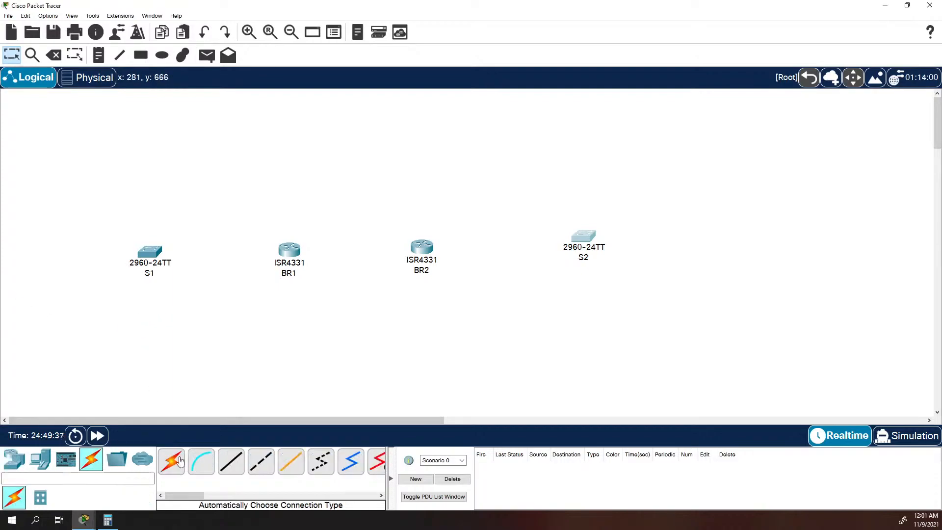
pyautogui.click(231, 461)
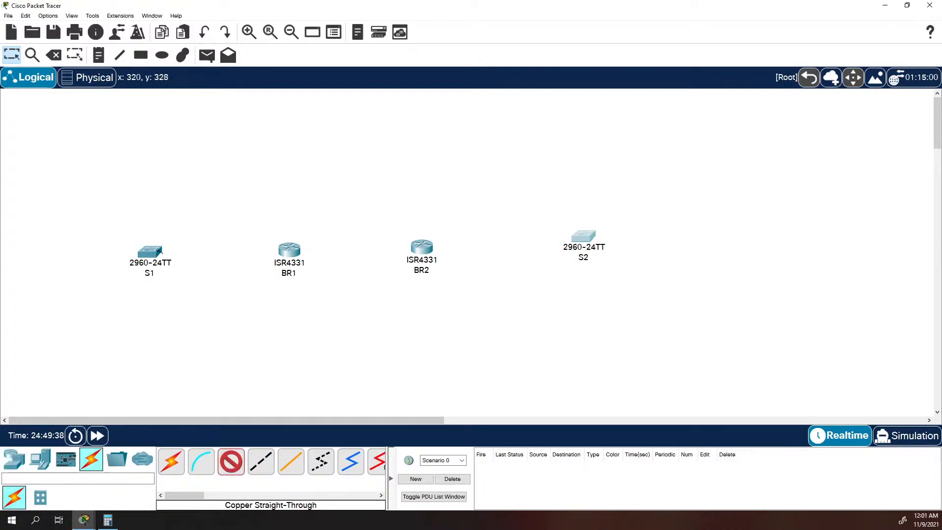
pyautogui.click(160, 252)
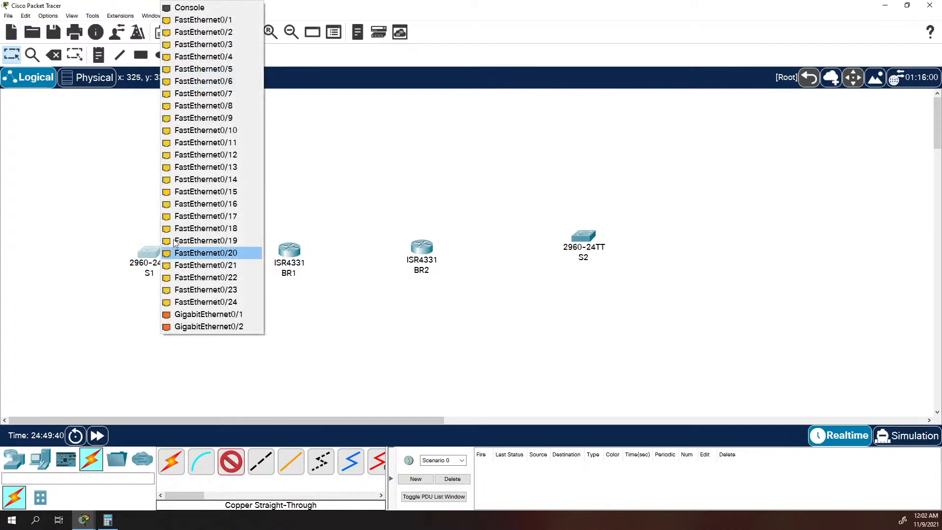
pyautogui.click(248, 70)
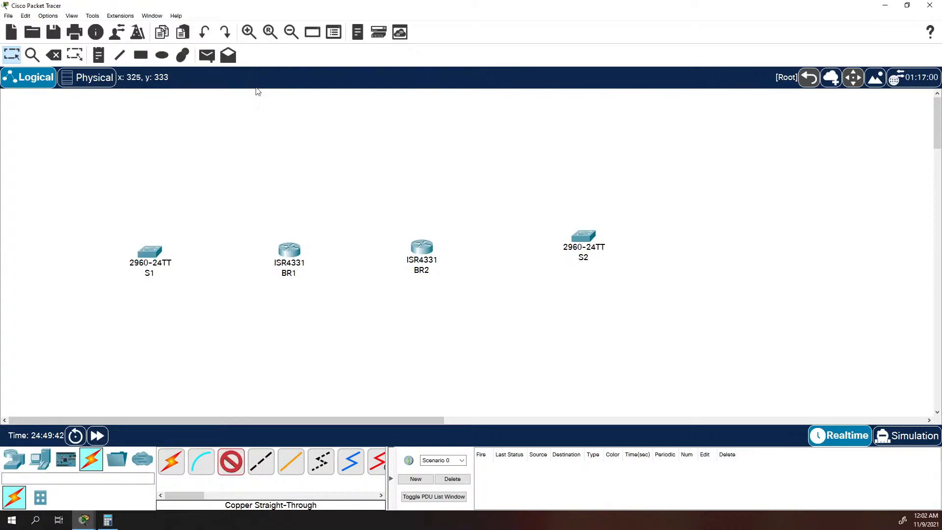
pyautogui.click(277, 259)
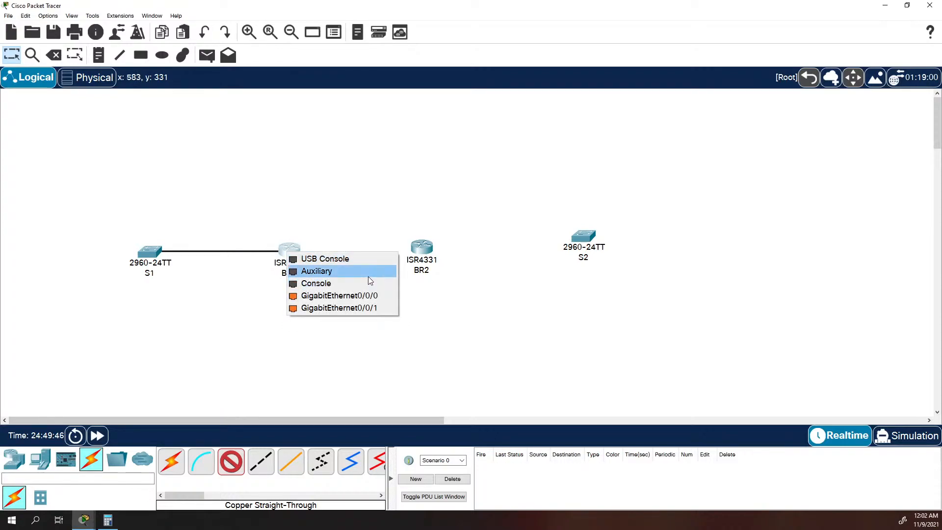
pyautogui.click(374, 308)
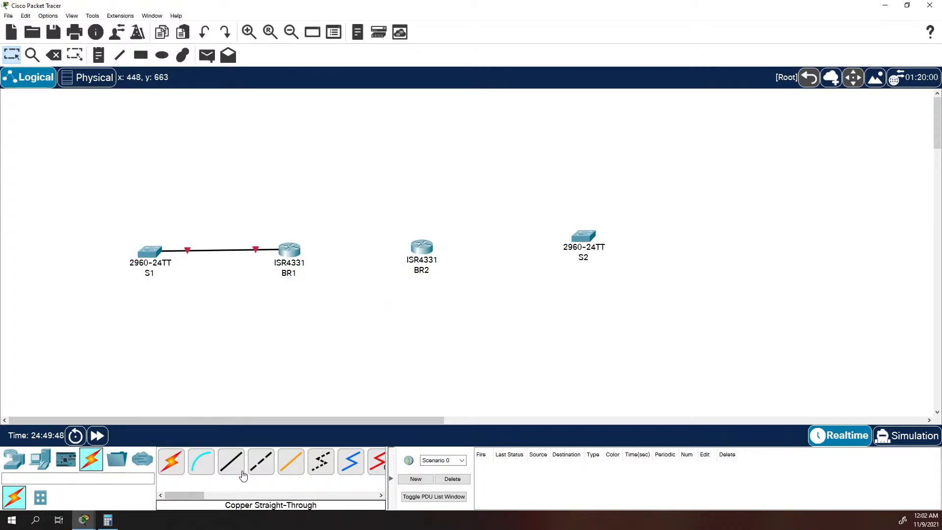
# Connect GigabitEthernet0/0/0 on BR1 to GigabitEthernet0/0/0 on BR2 with a copper cross-over cable.
pyautogui.click(261, 461)
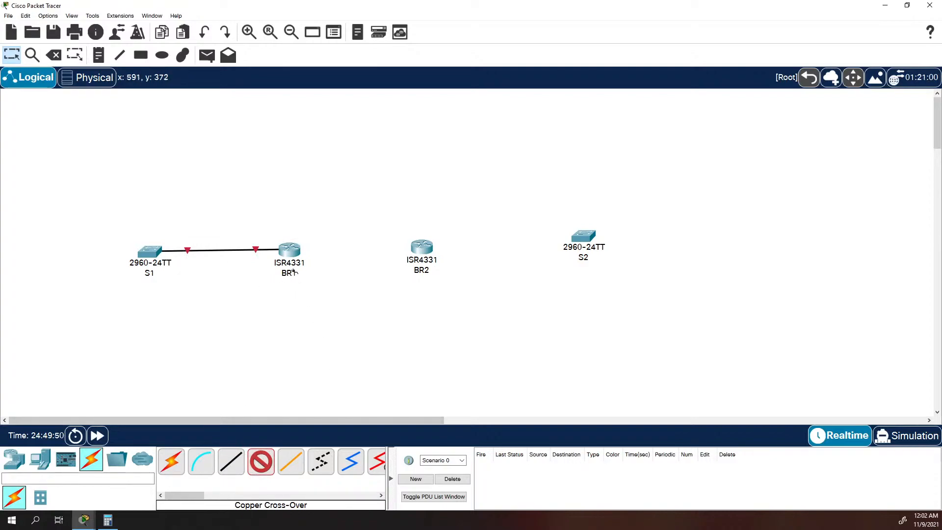
pyautogui.click(294, 251)
pyautogui.click(357, 299)
pyautogui.click(426, 248)
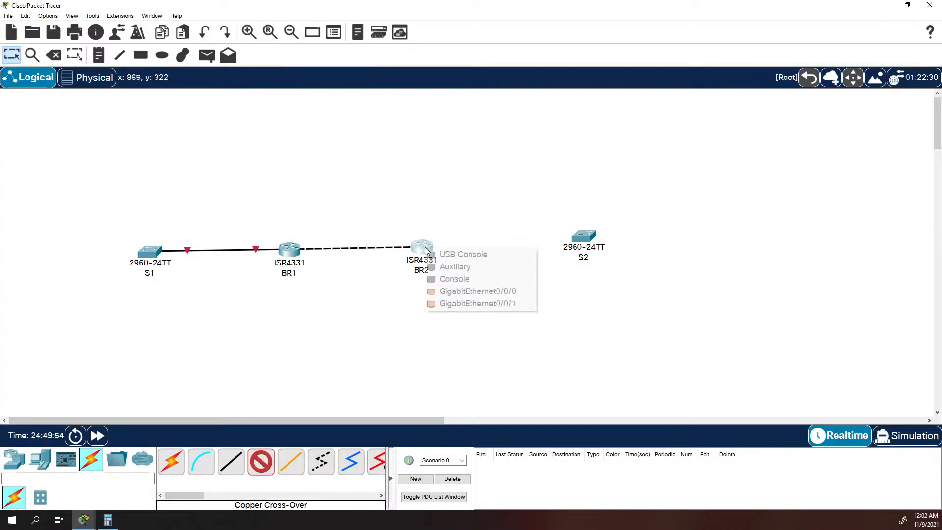
pyautogui.click(463, 292)
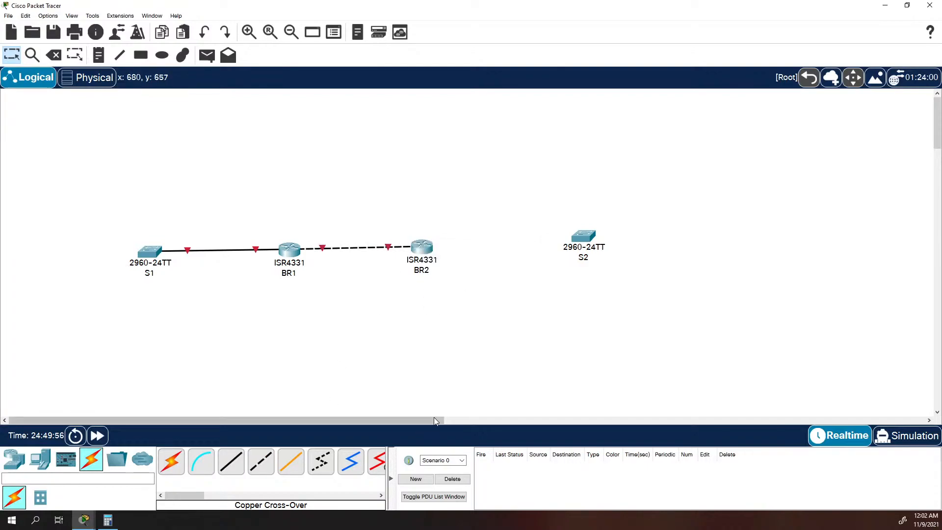
# Connect GigabitEthernet0/0/1 on BR2 to FastEthernet0/5 on S2 with a copper straight-through cable and move S2 level with BR2.
pyautogui.click(236, 466)
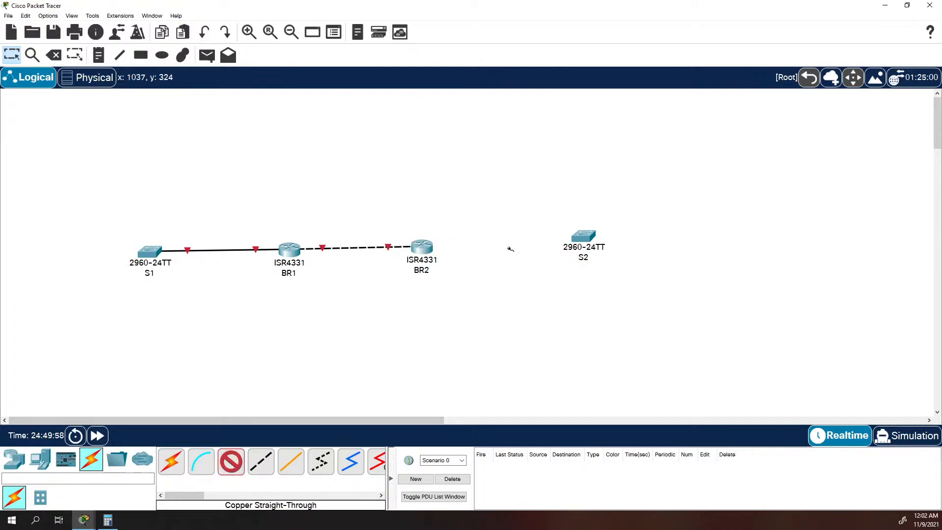
pyautogui.click(433, 250)
pyautogui.click(505, 293)
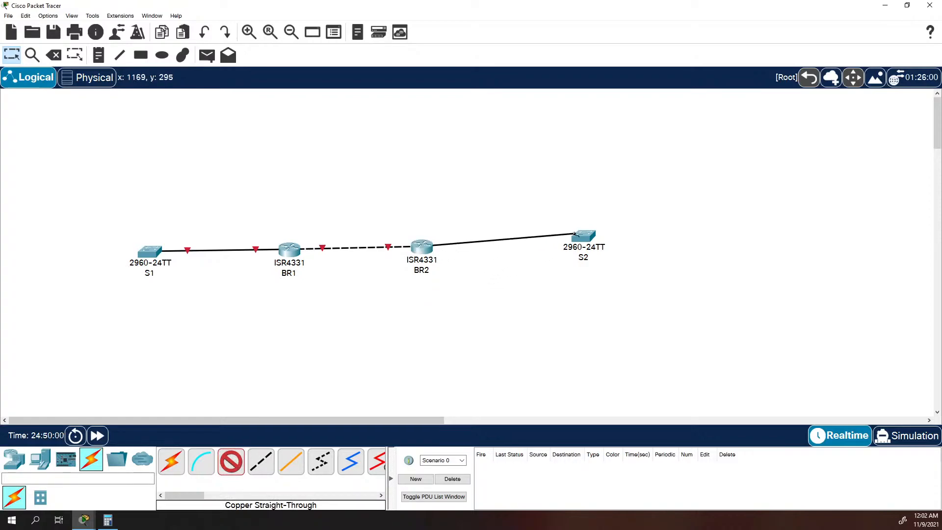
pyautogui.click(583, 238)
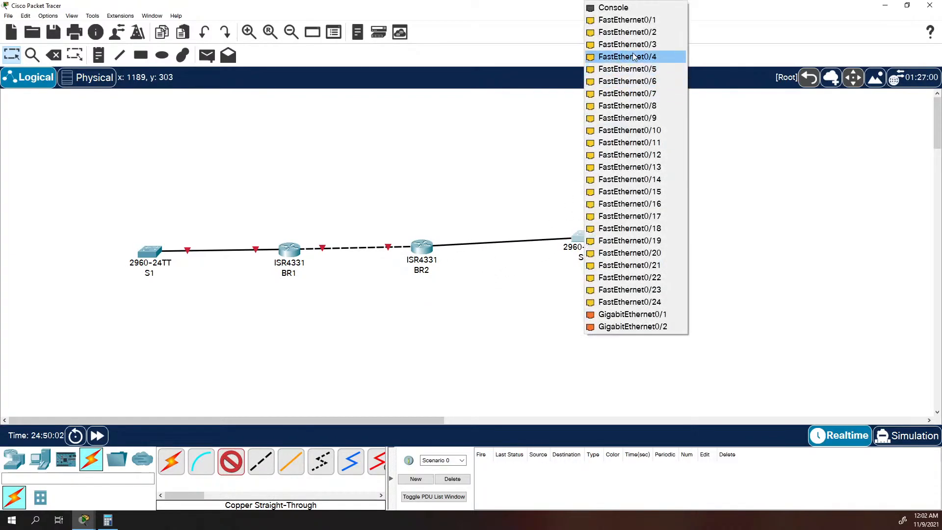
pyautogui.click(636, 69)
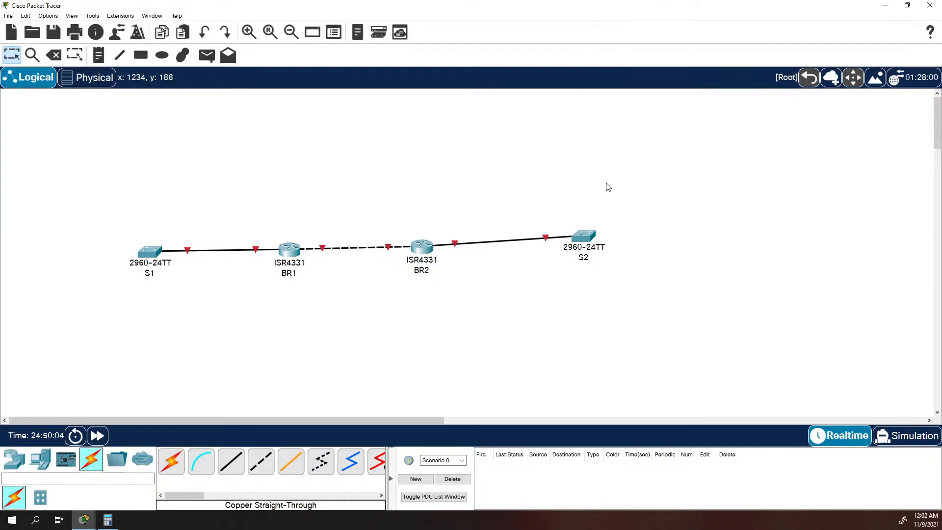
pyautogui.moveTo(583, 237); pyautogui.dragTo(589, 247)
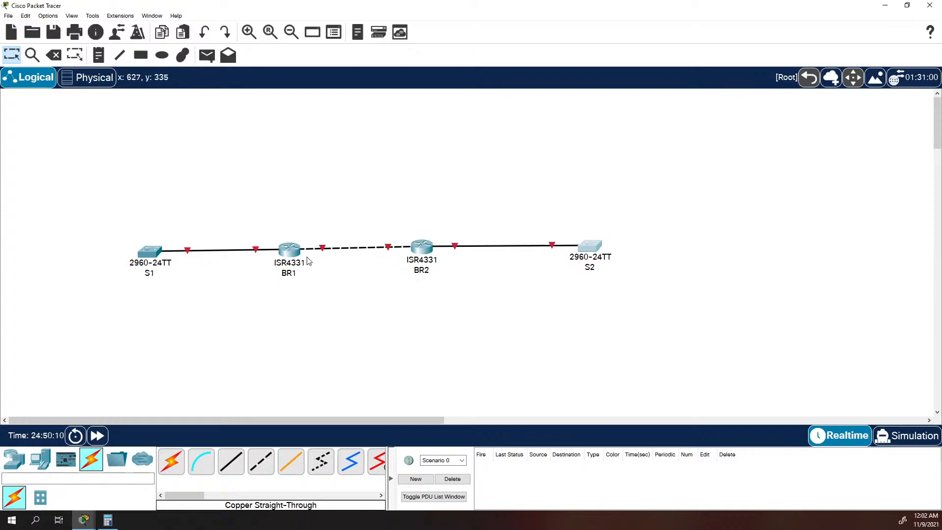
pyautogui.click(431, 251)
pyautogui.click(632, 95)
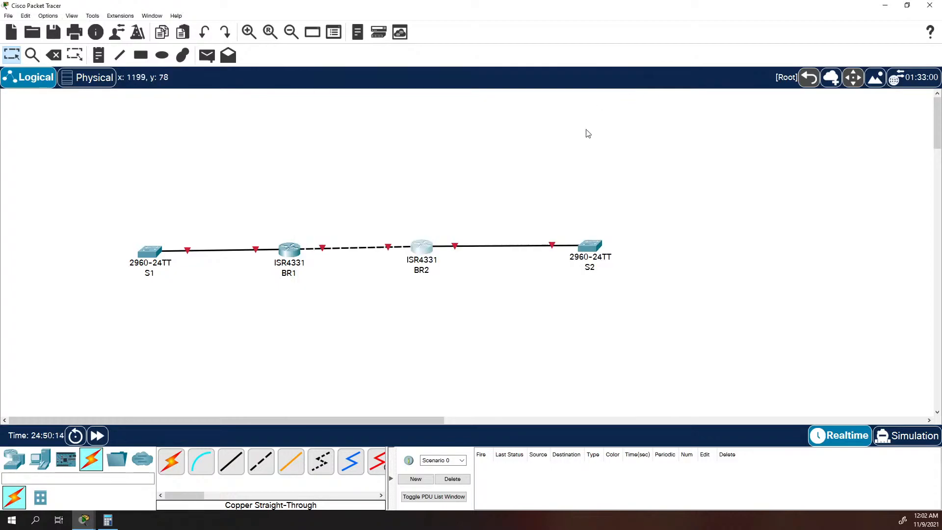
pyautogui.click(589, 247)
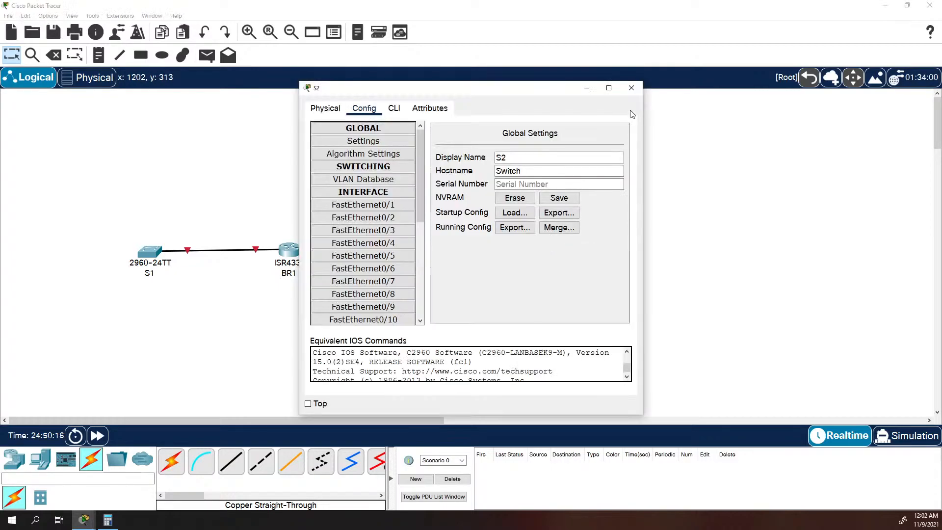
pyautogui.click(632, 87)
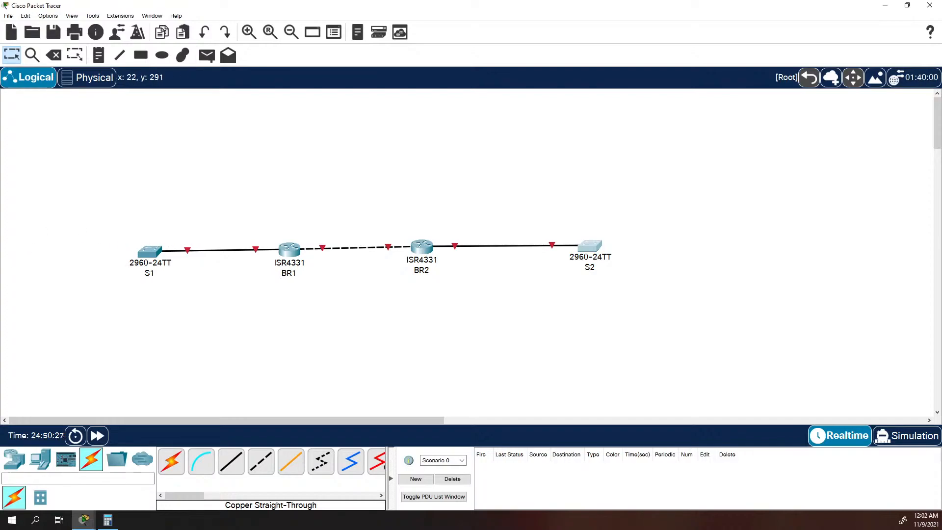
# Open the command line of router BR1 and enter global configuration mode with "en" and "conf t".
pyautogui.click(289, 250)
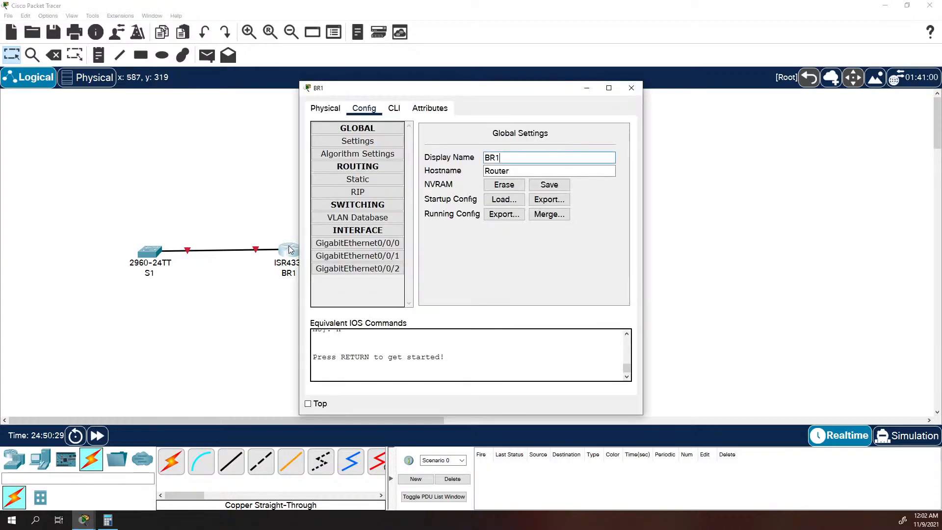
pyautogui.click(398, 111)
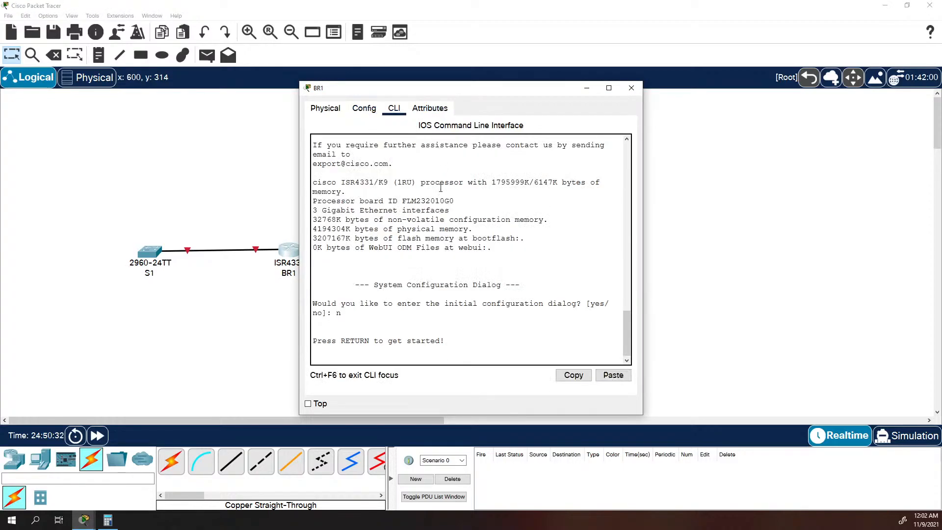
pyautogui.click(452, 255)
pyautogui.press('Return')
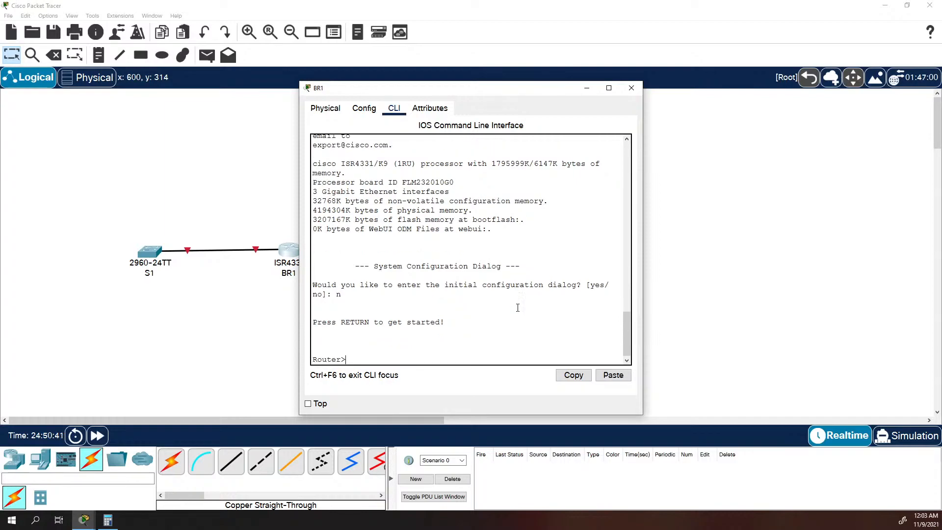
pyautogui.write('en')
pyautogui.press('Return')
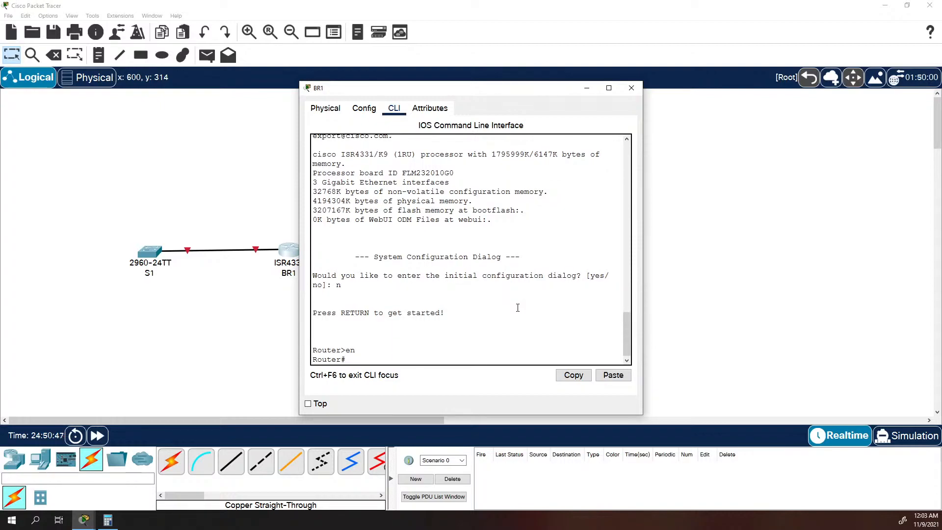
pyautogui.write('conf')
pyautogui.write(' t')
pyautogui.press('Return')
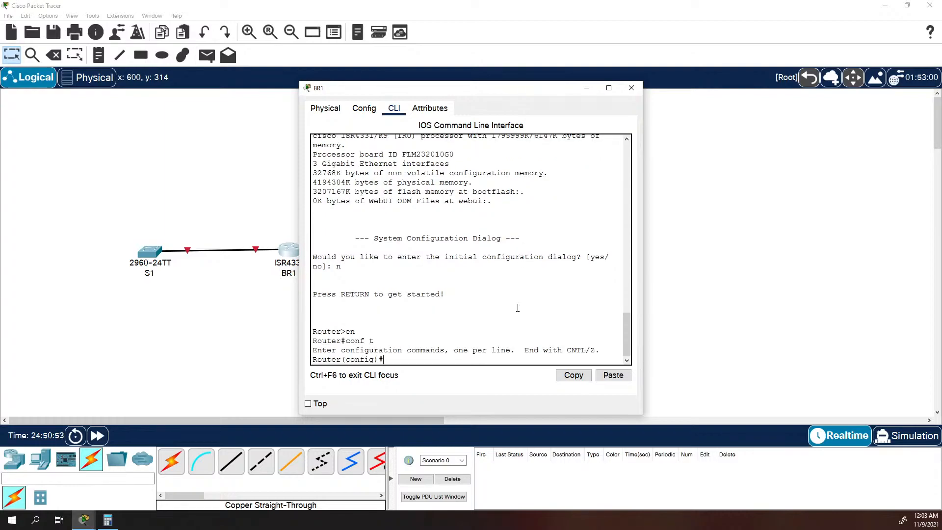
# Set the router's hostname to BR1.
pyautogui.write('hostname BR1')
pyautogui.press('Return')
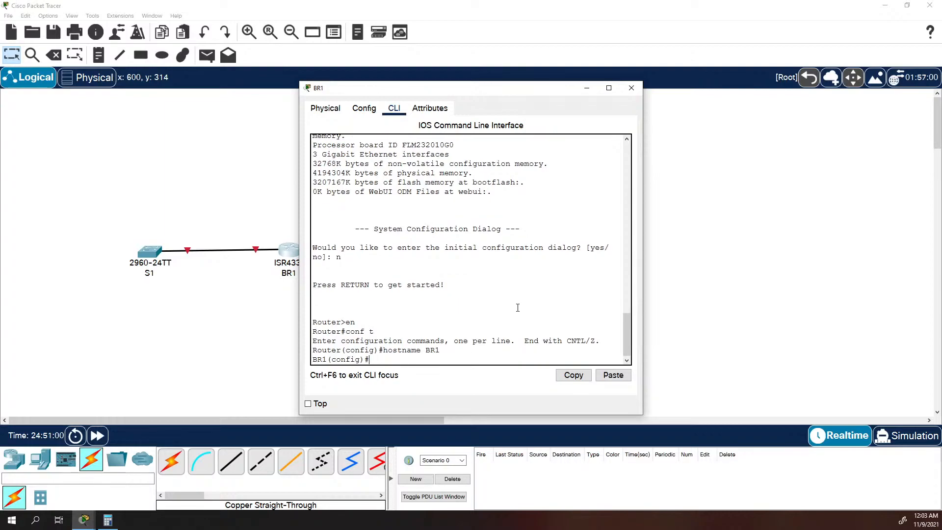
# Disable DNS lookup on BR1 with "no ip domain lookup" and put its window out of the way.
pyautogui.write('no ip domain')
pyautogui.press('Return')
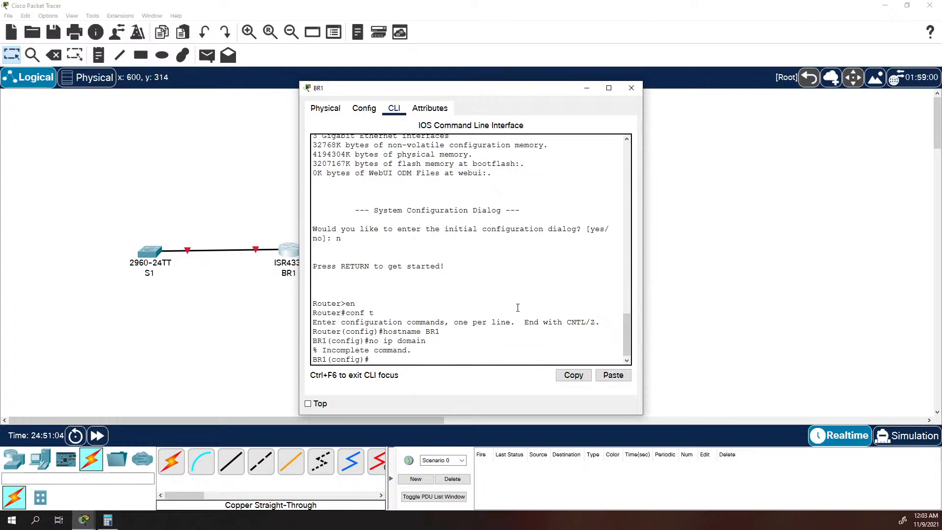
pyautogui.press('Up')
pyautogui.write('lookup')
pyautogui.press('Return')
pyautogui.moveTo(499, 88); pyautogui.dragTo(714, 75)
# Open BR2's command line, enter privileged mode with "en" and test DNS lookup with the bogus command "ipsadf".
pyautogui.click(422, 245)
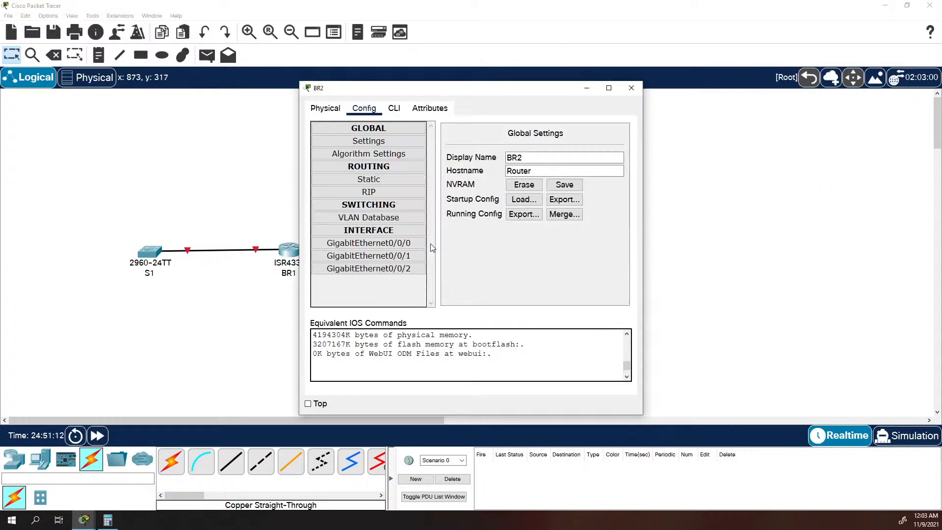
pyautogui.click(393, 109)
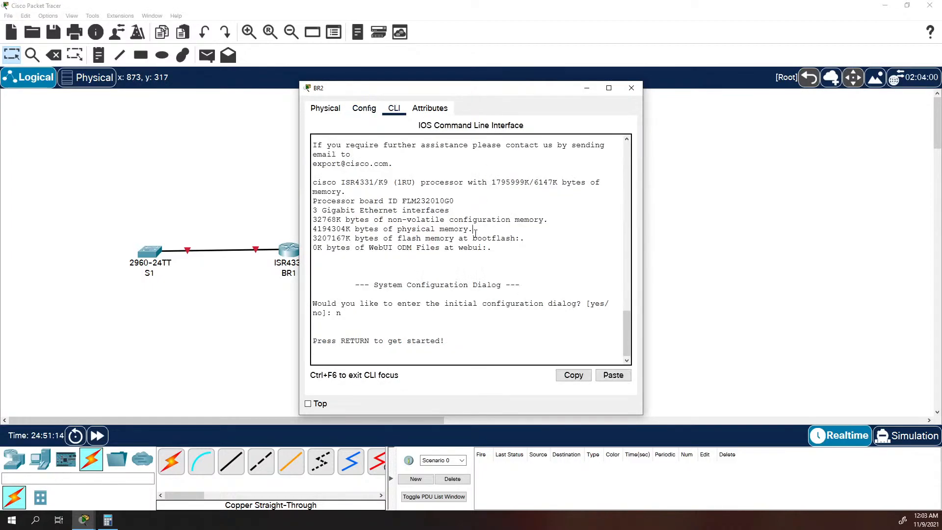
pyautogui.press('Return')
pyautogui.write('en')
pyautogui.press('Return')
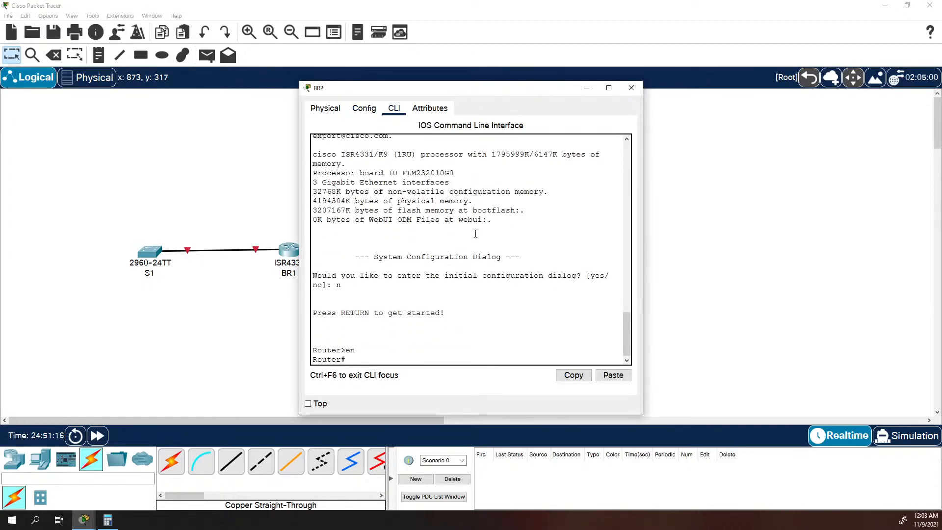
pyautogui.write('ipsadf')
pyautogui.press('Return')
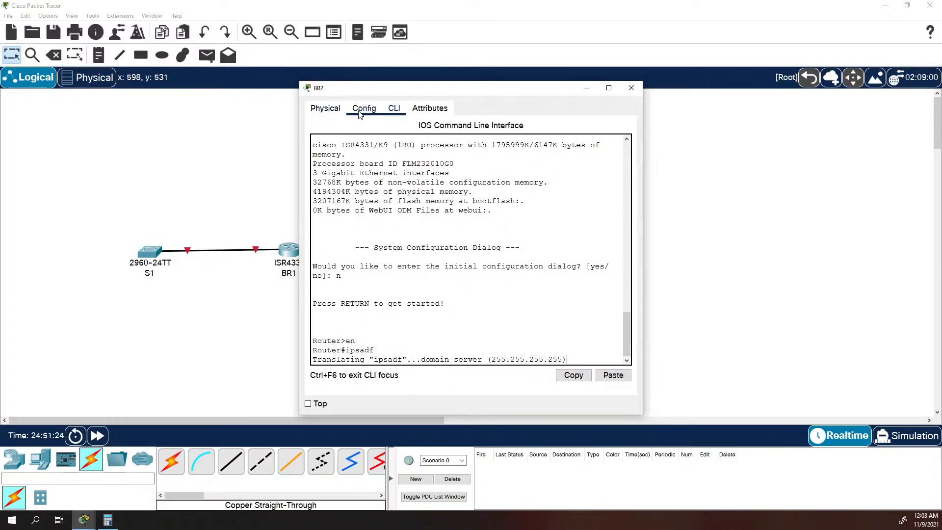
# Bring BR1's command line back up, exit global configuration mode and test the bogus command "iopsadf" there.
pyautogui.moveTo(397, 94); pyautogui.dragTo(290, 118)
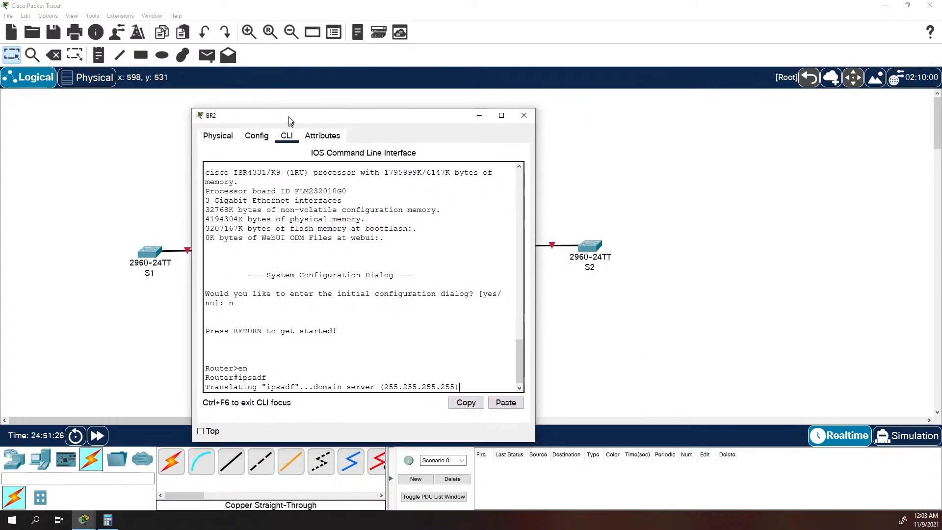
pyautogui.hotkey('alt', 'space')
pyautogui.press('n')
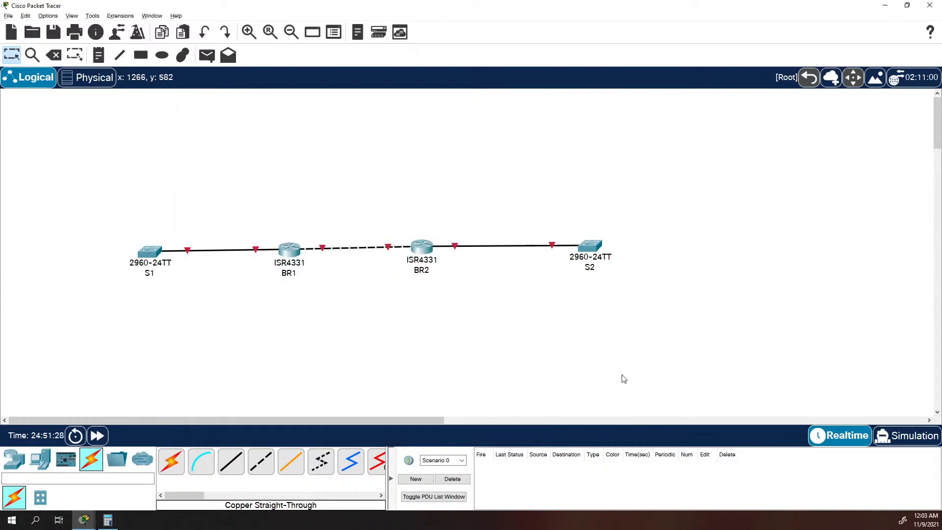
pyautogui.hotkey('alt', 'Tab')
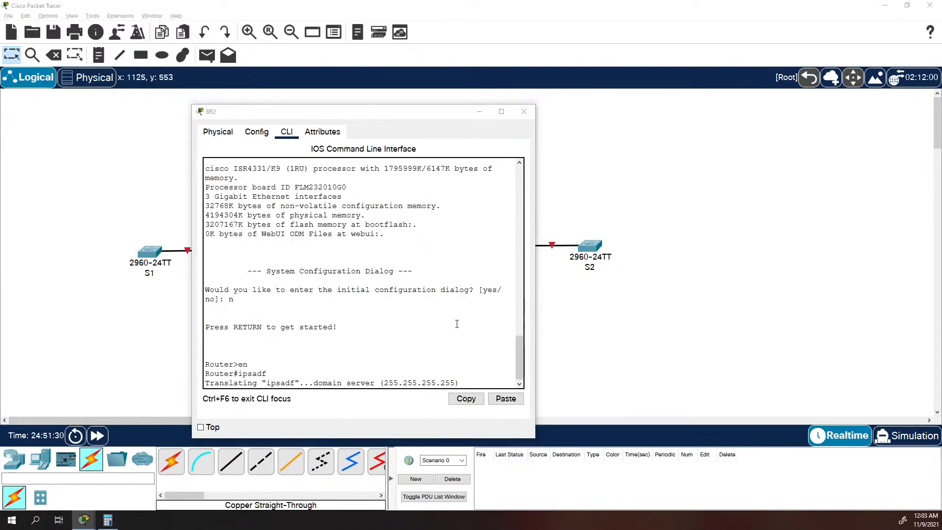
pyautogui.hotkey('alt', 'Tab')
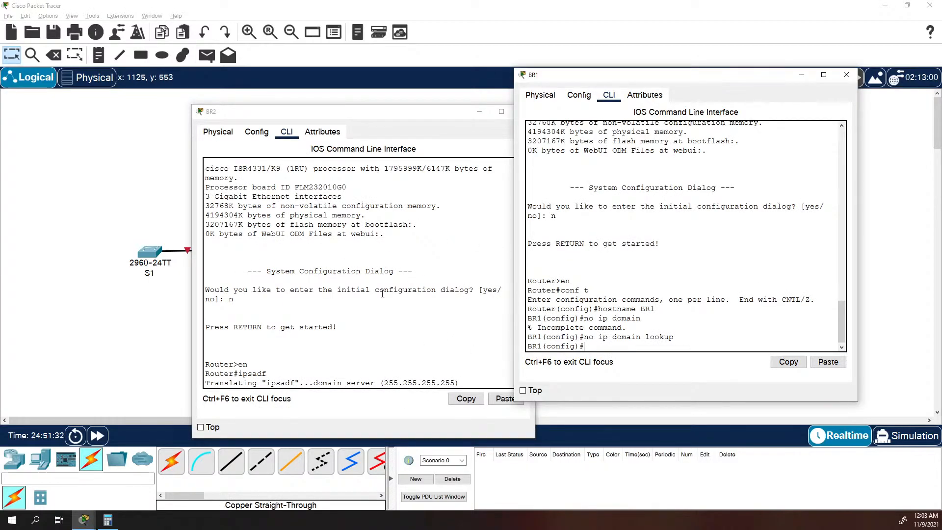
pyautogui.write('exit')
pyautogui.press('Return')
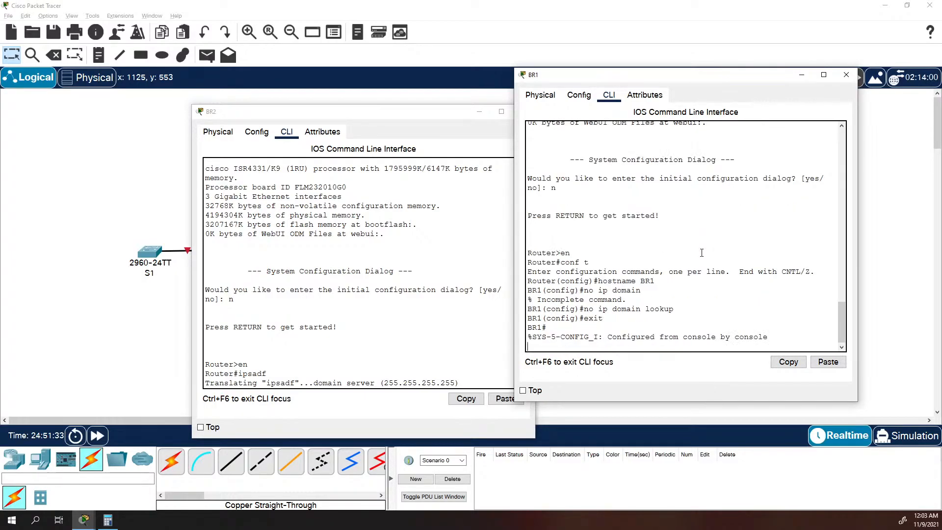
pyautogui.press('Return')
pyautogui.write('iopsadf')
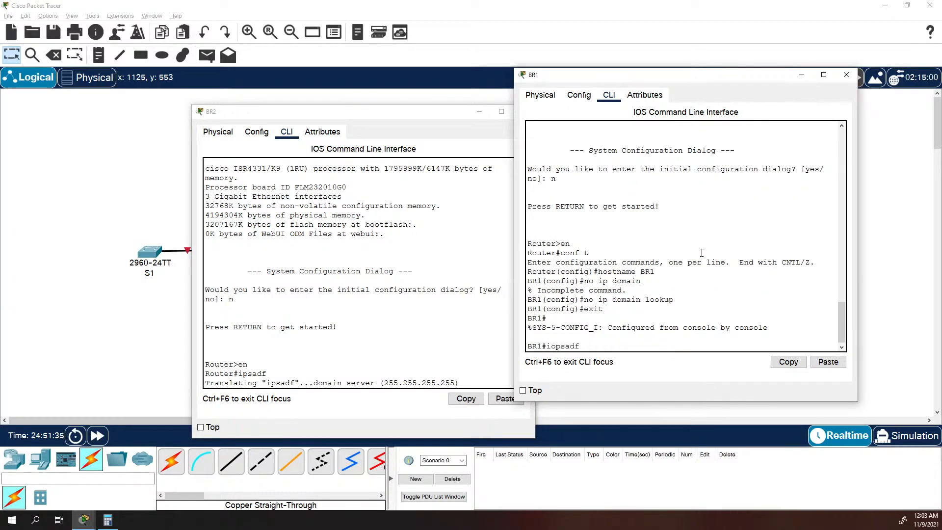
pyautogui.press('Return')
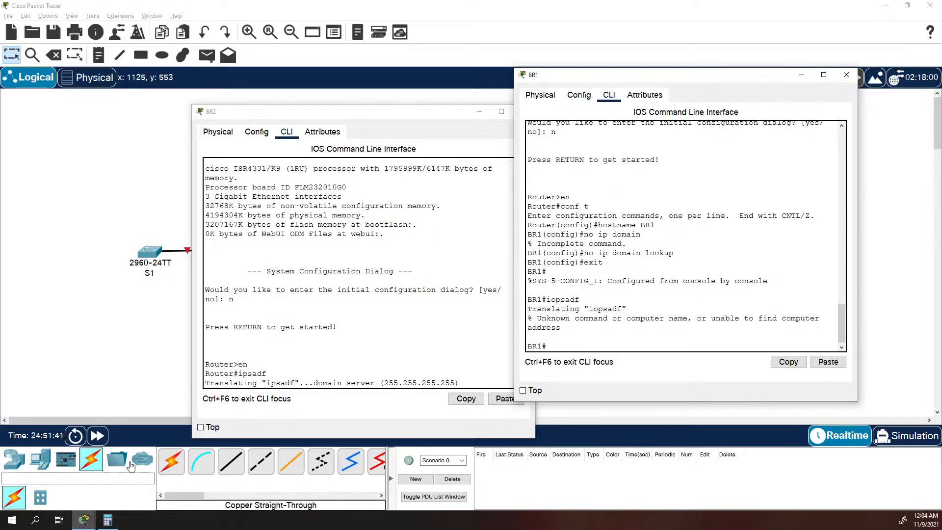
# Put BR2's window out of the way and enter global configuration mode on BR1 with "conf t".
pyautogui.click(399, 211)
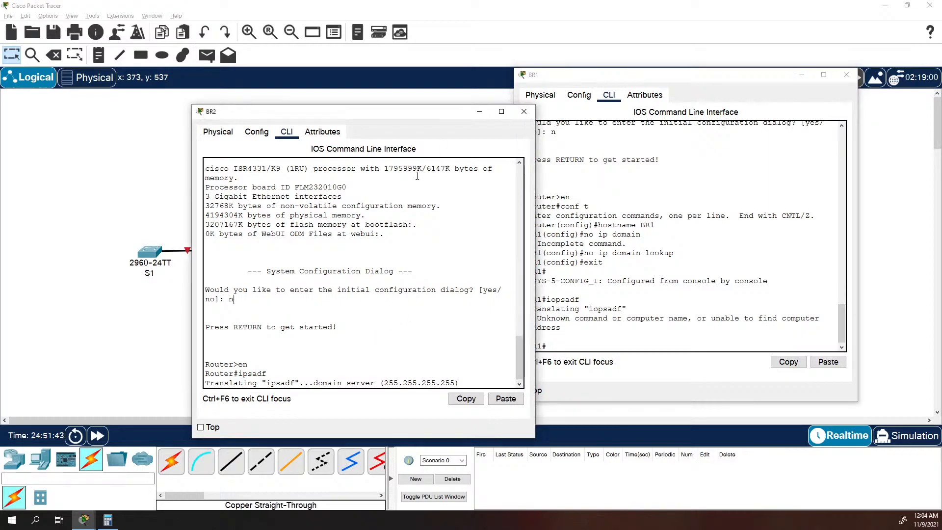
pyautogui.click(478, 113)
pyautogui.click(642, 306)
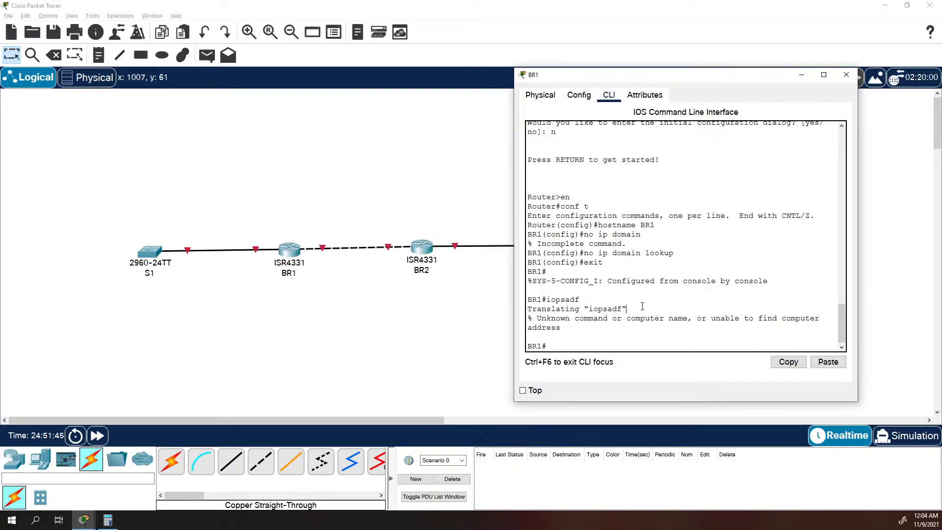
pyautogui.write('conf t')
pyautogui.press('Return')
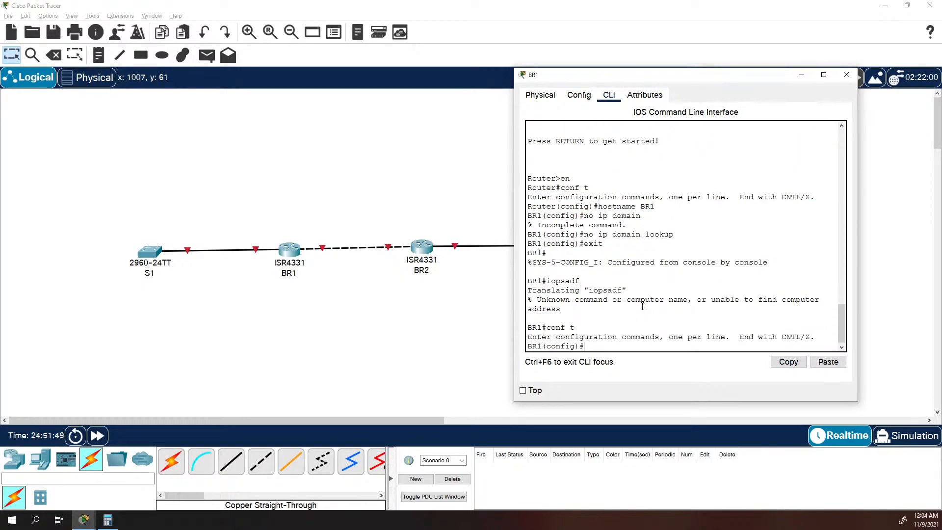
# Set the encrypted privileged EXEC password on BR1 with the "enable secret" command.
pyautogui.write('enable secrete class')
pyautogui.press('Return')
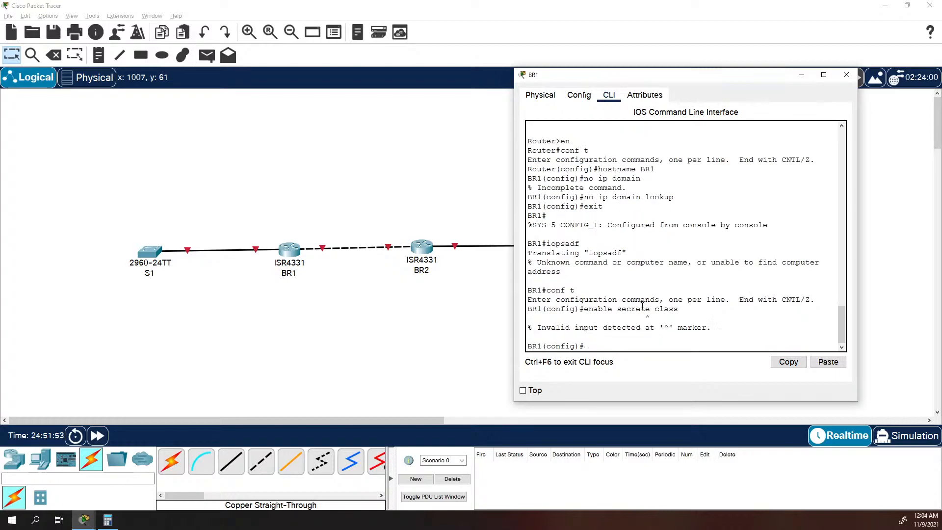
pyautogui.press('Up')
pyautogui.press('Left')
pyautogui.press('Left')
pyautogui.press('Left')
pyautogui.press('Left')
pyautogui.press('Left')
pyautogui.press('Left')
pyautogui.press('BackSpace')
pyautogui.press('Return')
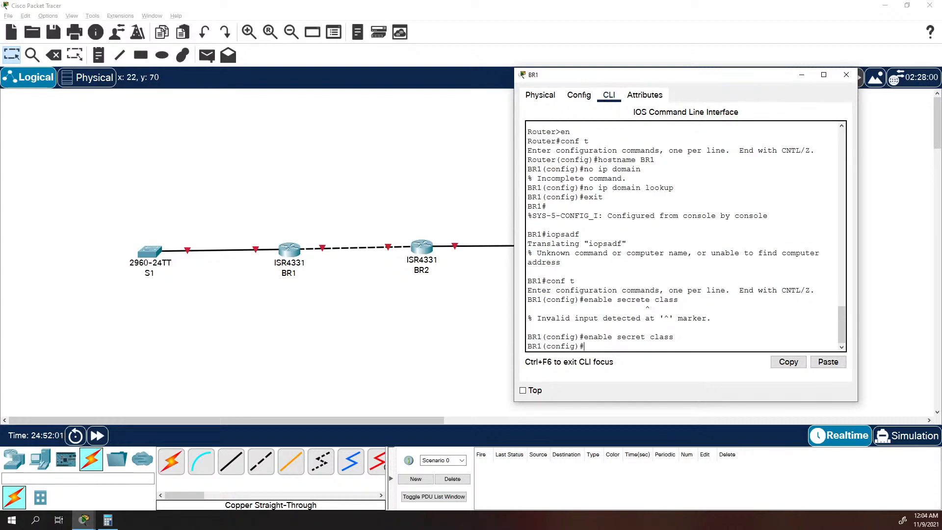
# Set the console password on BR1's "line con 0" and enable login on it.
pyautogui.write('line con 0')
pyautogui.press('Return')
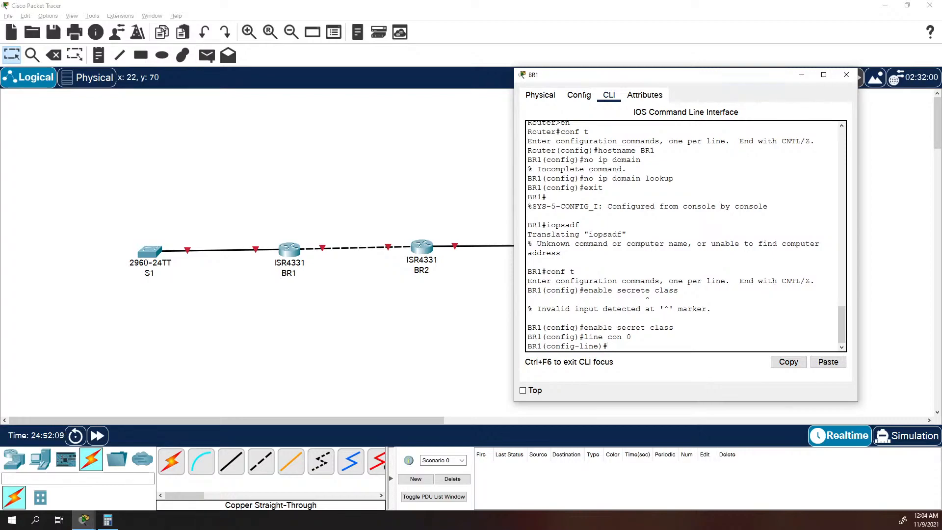
pyautogui.write('password cisco')
pyautogui.press('Return')
pyautogui.write('login')
pyautogui.press('Return')
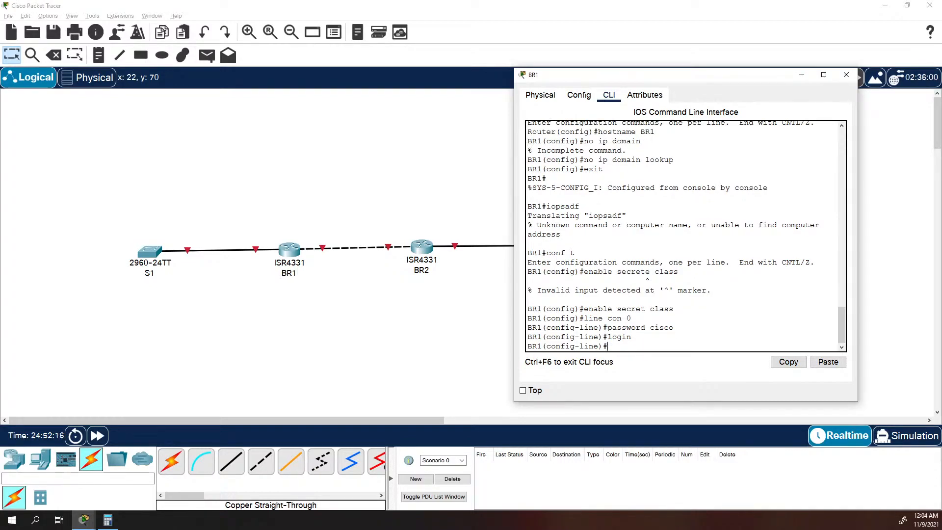
# Set the remote access password on BR1's "line vty 0 4" and enable login on those lines.
pyautogui.write('line vty 0 4')
pyautogui.press('Return')
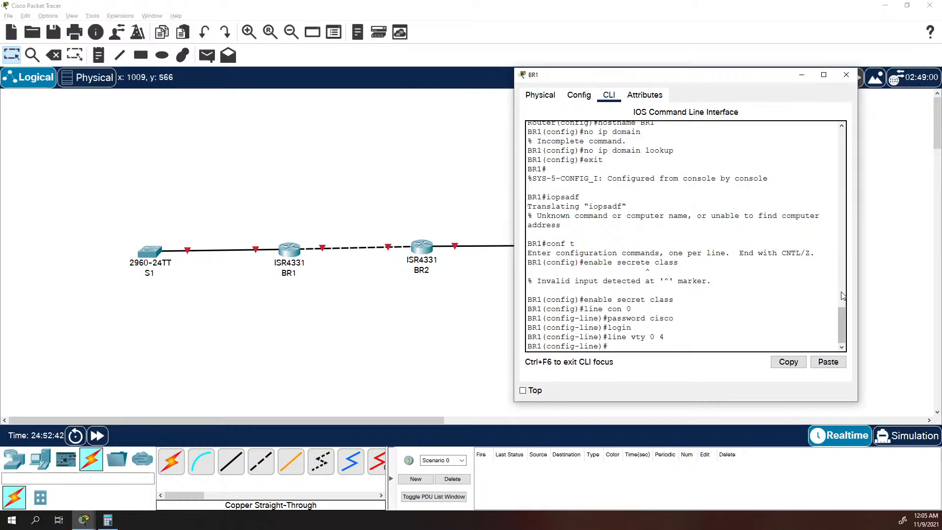
pyautogui.write('password cisco')
pyautogui.press('Return')
pyautogui.write('login')
pyautogui.press('Return')
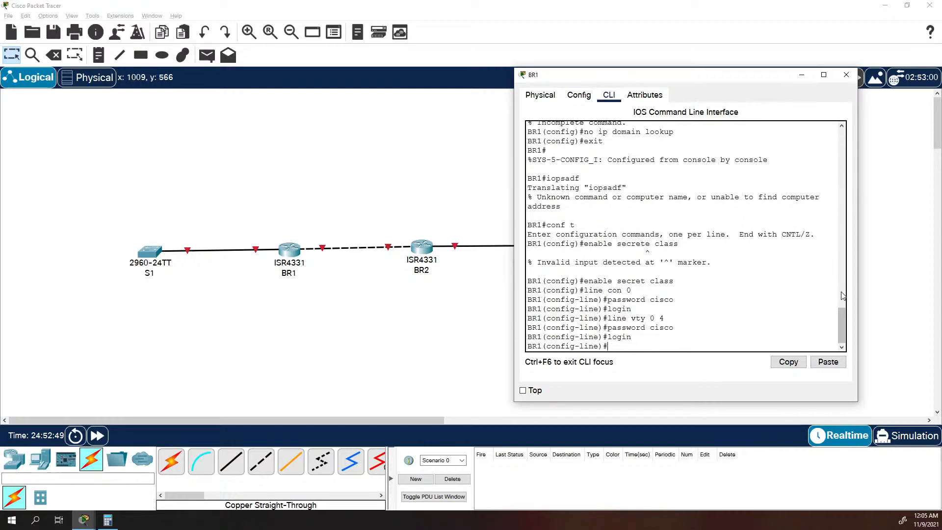
# Leave BR1's line configuration and encrypt the plaintext passwords with "service password-encryption".
pyautogui.write('service password-en')
pyautogui.press('Tab')
pyautogui.press('BackSpace')
pyautogui.press('BackSpace')
pyautogui.press('BackSpace')
pyautogui.press('BackSpace')
pyautogui.press('BackSpace')
pyautogui.press('BackSpace')
pyautogui.press('BackSpace')
pyautogui.press('BackSpace')
pyautogui.press('BackSpace')
pyautogui.press('BackSpace')
pyautogui.press('BackSpace')
pyautogui.press('BackSpace')
pyautogui.press('BackSpace')
pyautogui.press('BackSpace')
pyautogui.press('BackSpace')
pyautogui.press('BackSpace')
pyautogui.press('BackSpace')
pyautogui.press('BackSpace')
pyautogui.write('exit')
pyautogui.press('Return')
pyautogui.write('servi')
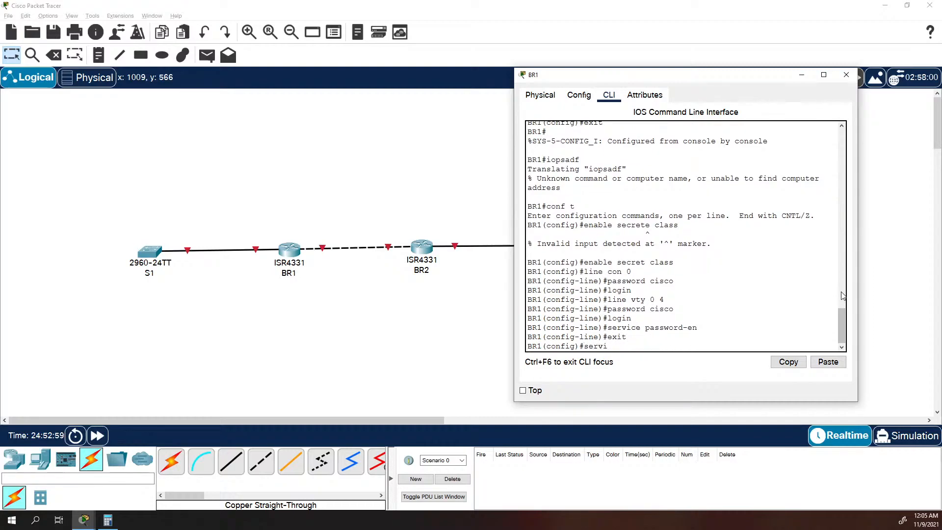
pyautogui.write('ce password-en')
pyautogui.press('Tab')
pyautogui.press('Return')
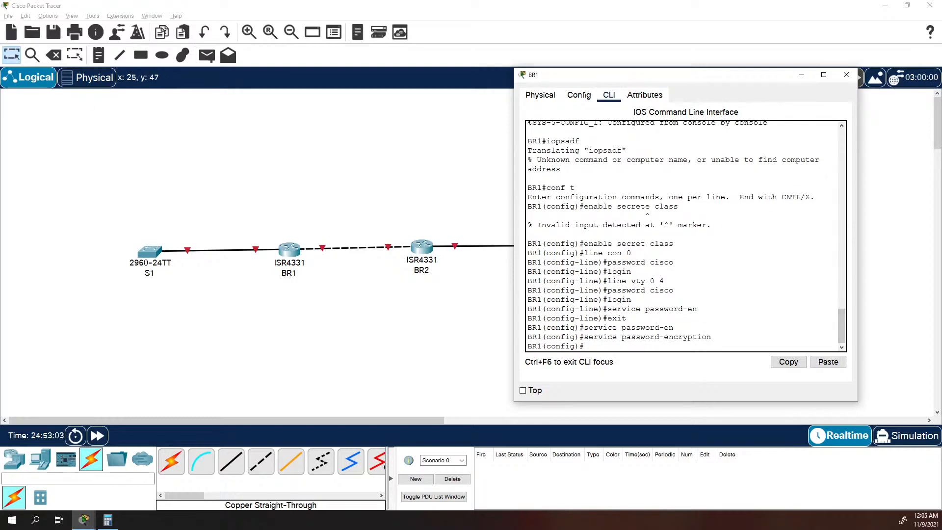
# Set BR1's message-of-the-day banner to "Unauthorized Access is Prohibited", using $ as the delimiter.
pyautogui.write('banner motd $ Unauthoriz')
pyautogui.press('BackSpace')
pyautogui.write('ed Ac')
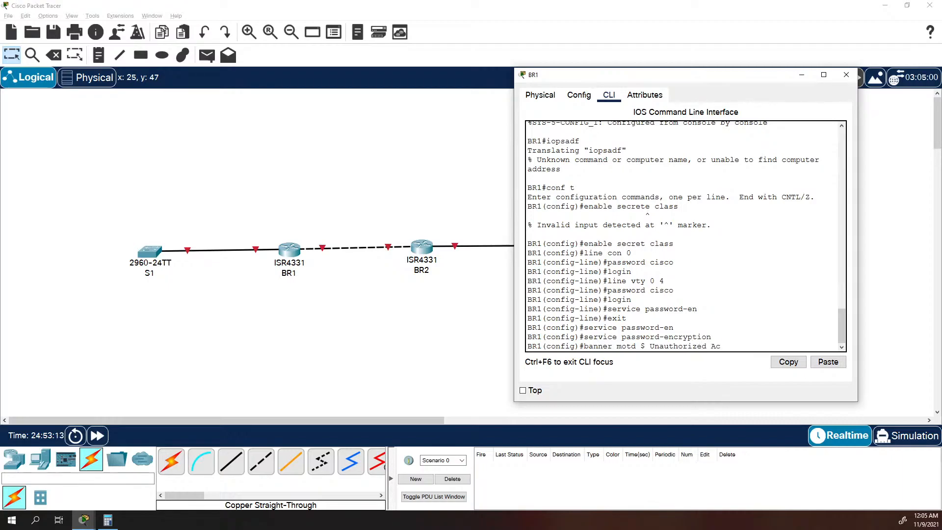
pyautogui.write('cess is Prohibited')
pyautogui.write(' $')
pyautogui.press('Return')
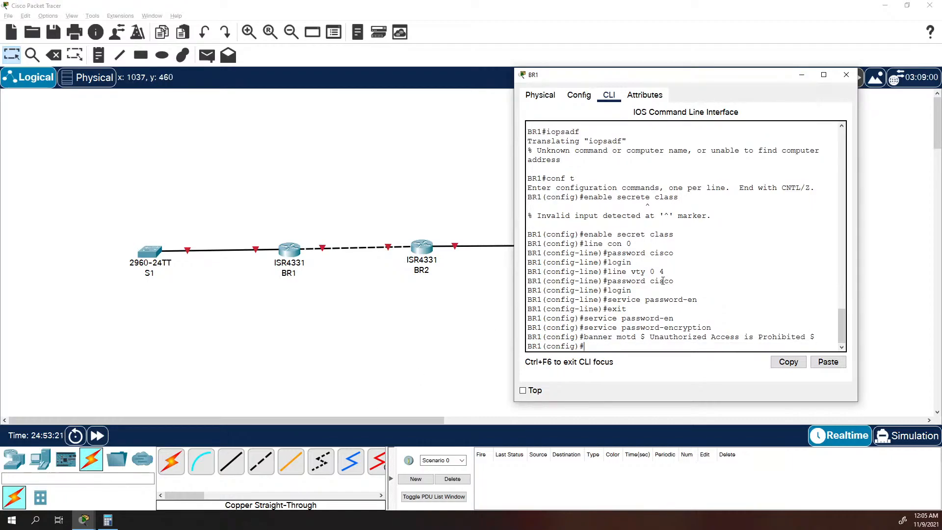
# Align BR2 with BR1 in the topology, open BR2's command line and enter global configuration mode with "conf t".
pyautogui.click(351, 295)
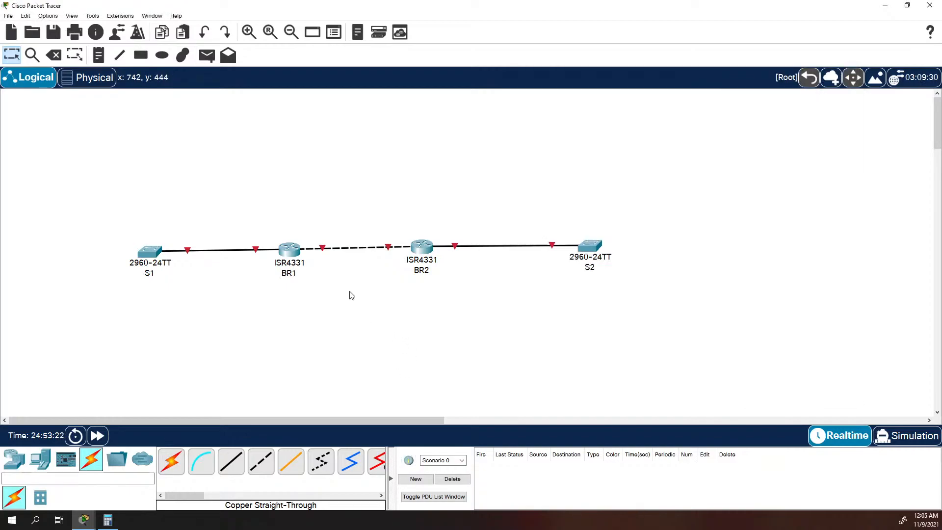
pyautogui.click(293, 250)
pyautogui.moveTo(424, 251); pyautogui.dragTo(423, 253)
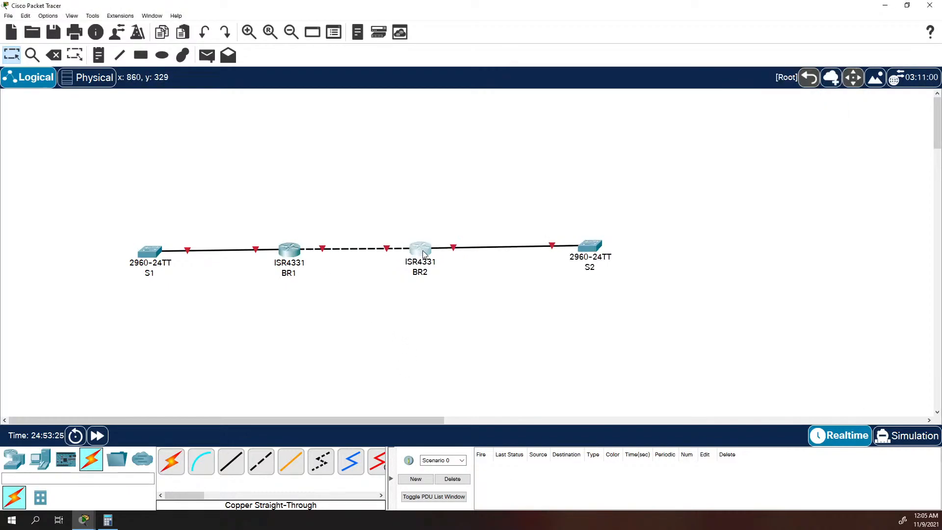
pyautogui.click(422, 251)
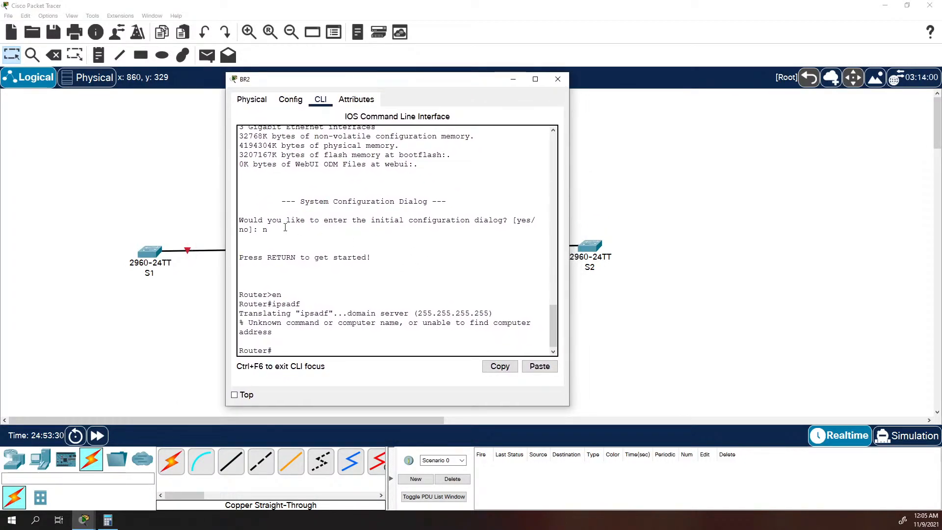
pyautogui.write('conf t')
pyautogui.press('Return')
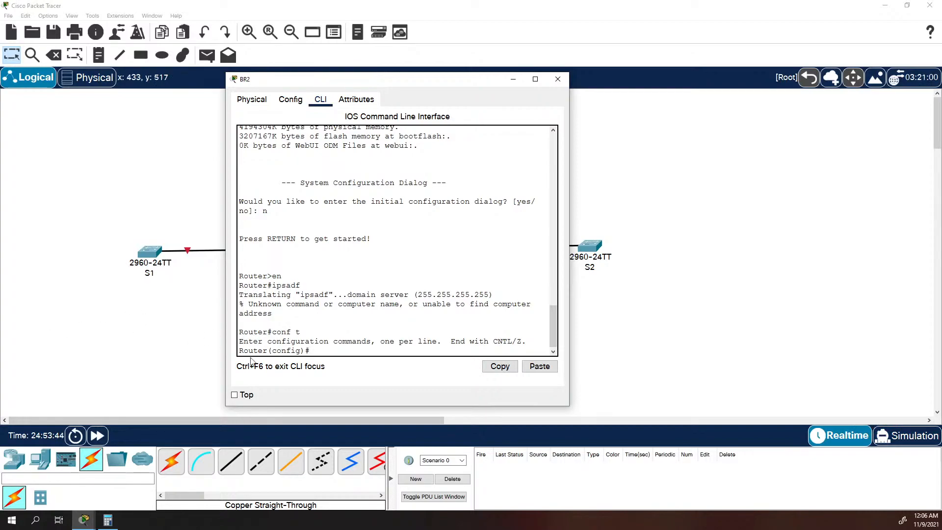
# Set the router's hostname to BR2 and disable DNS lookup with "no ip domain lookup".
pyautogui.write('hostname BR2')
pyautogui.press('Return')
pyautogui.write('no ip domain lookup')
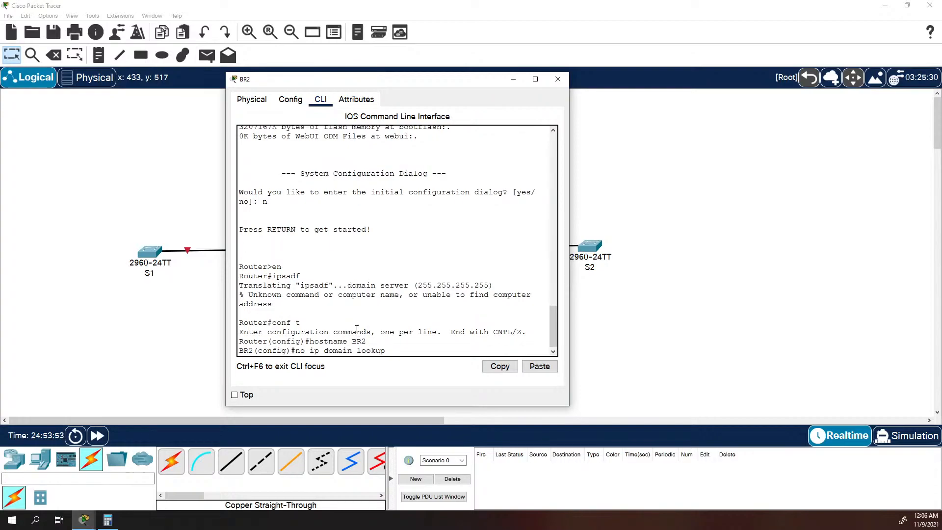
pyautogui.press('Return')
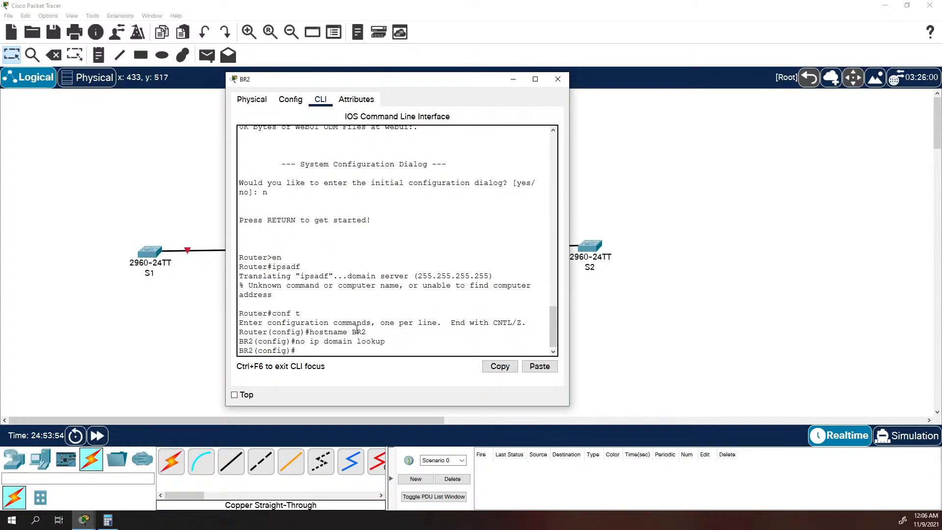
# Set the encrypted privileged EXEC password on BR2 with the "enable secret" command.
pyautogui.write('enable secret class')
pyautogui.press('Return')
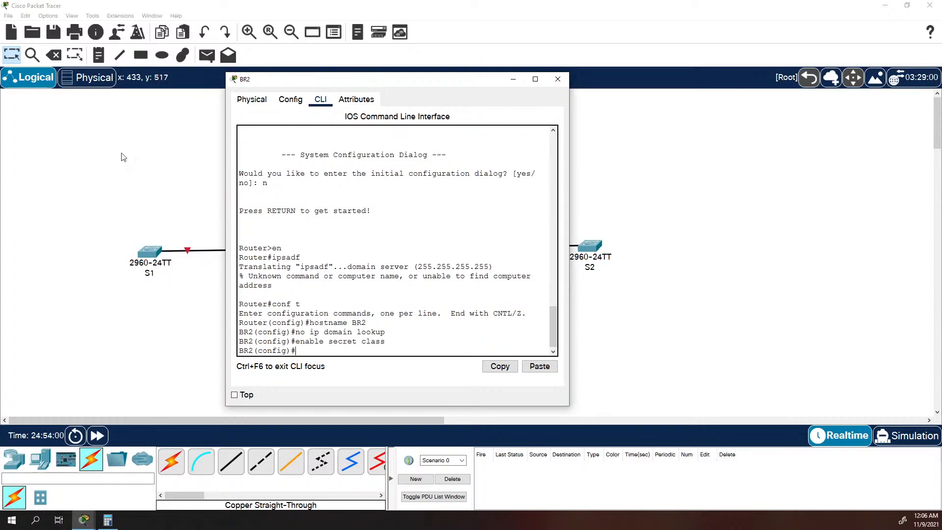
# Set the console password on BR2's "line con 0" and enable login on it.
pyautogui.write('line con 0')
pyautogui.press('Return')
pyautogui.write('password cisco')
pyautogui.press('Return')
pyautogui.write('login')
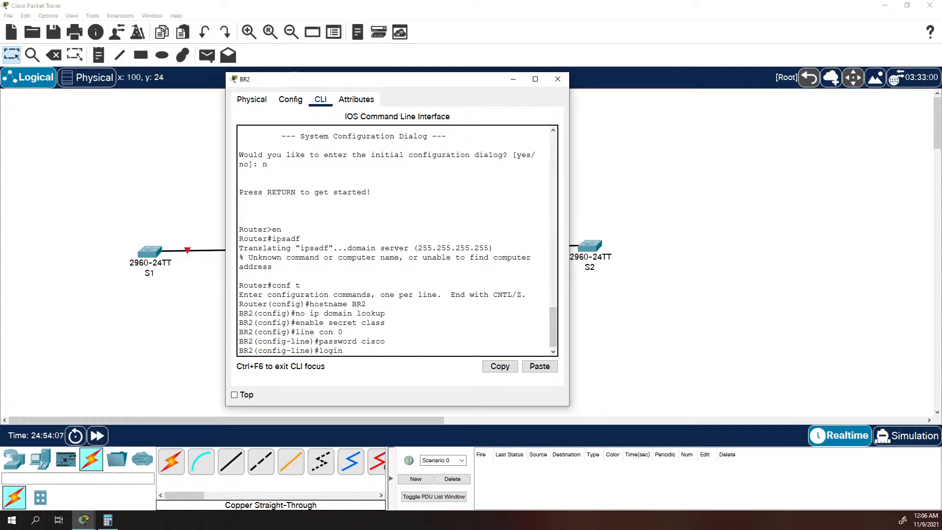
pyautogui.press('Return')
# Set the remote-access password on BR2's "line vty 0 4", enable login on it and return to global configuration mode.
pyautogui.write('line vty -')
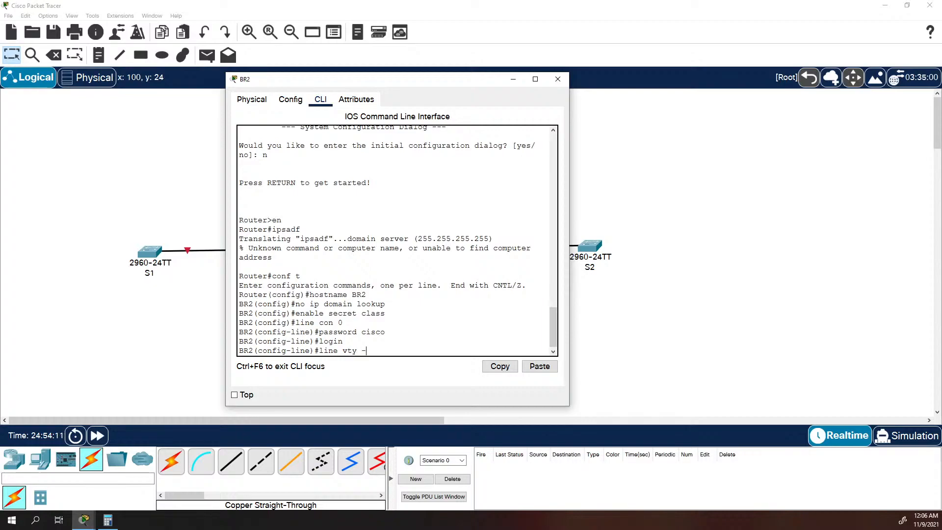
pyautogui.write(' 5')
pyautogui.press('Return')
pyautogui.write('pas')
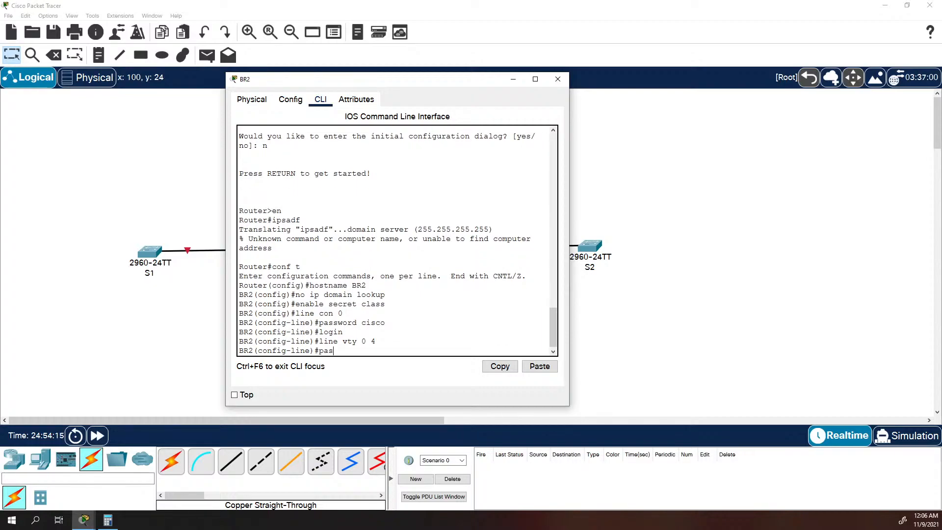
pyautogui.write('sword cisco')
pyautogui.press('Return')
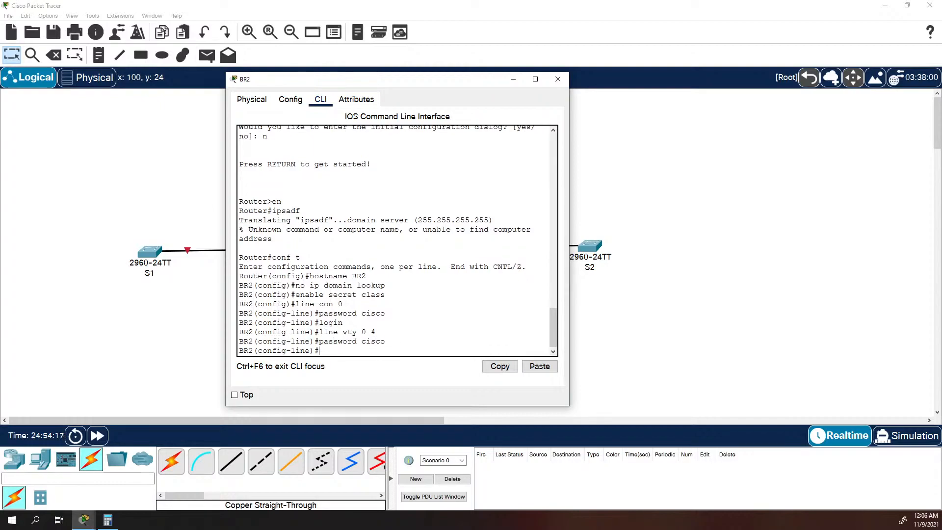
pyautogui.write('login')
pyautogui.press('Return')
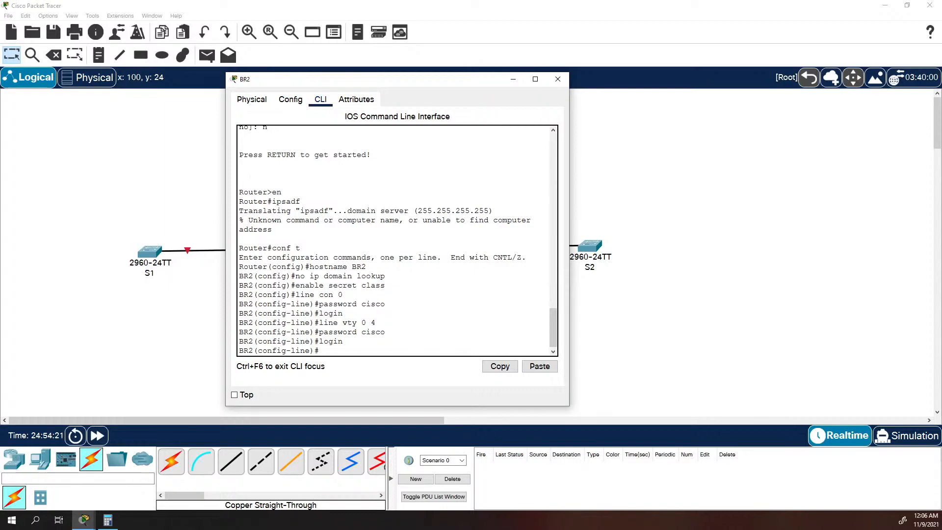
pyautogui.write('exit')
pyautogui.press('Return')
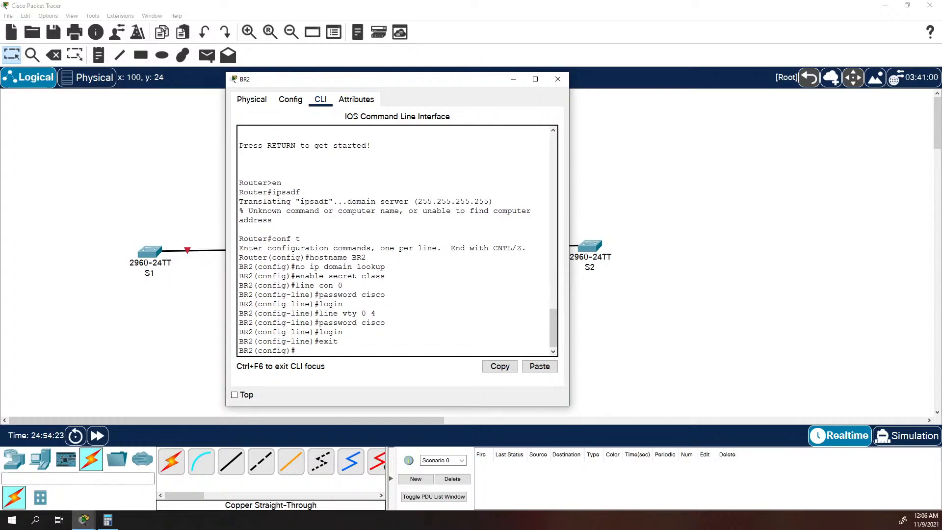
# Encrypt the plaintext passwords on BR2 with "service password-encryption".
pyautogui.write('service password-e')
pyautogui.press('Tab')
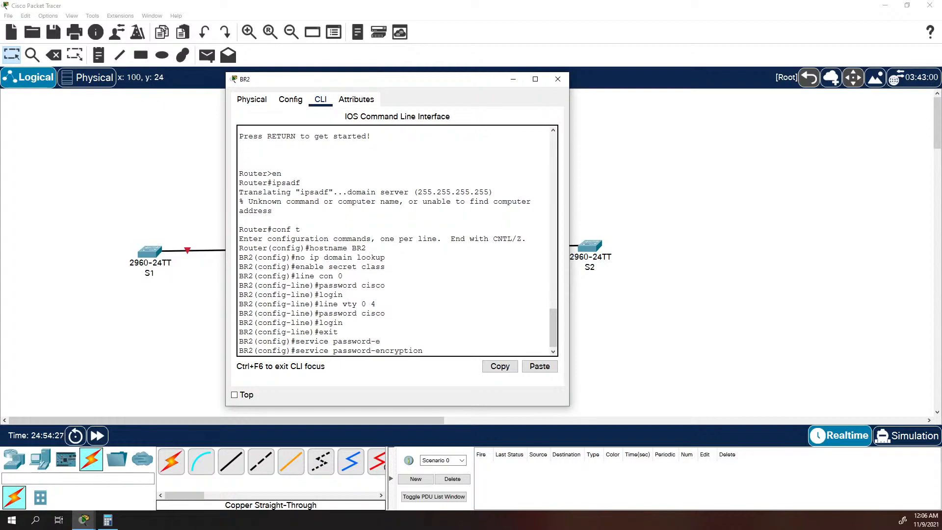
pyautogui.press('Return')
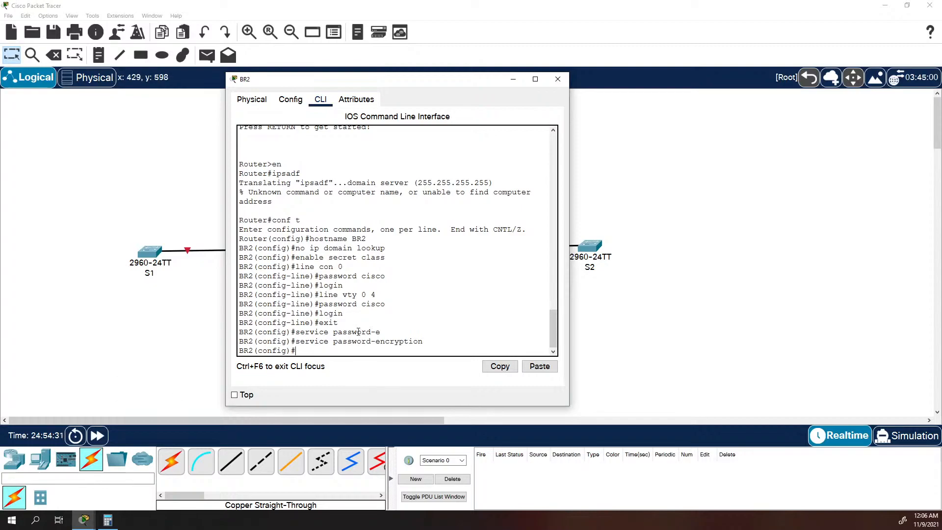
# Set BR2's message-of-the-day banner with "banner motd $ Unauthorized Access is Prohibited $".
pyautogui.write('banner motd $ UInauthroized Access i')
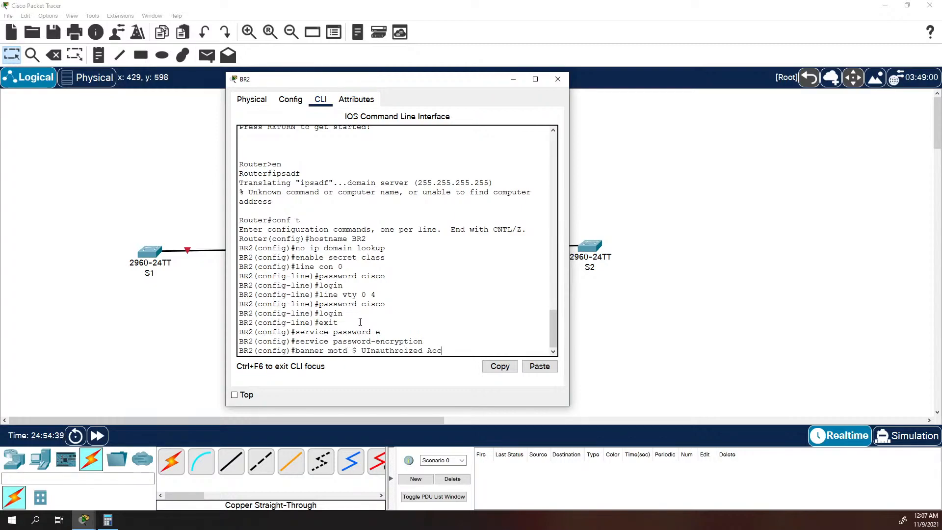
pyautogui.press('BackSpace')
pyautogui.press('BackSpace')
pyautogui.press('BackSpace')
pyautogui.press('BackSpace')
pyautogui.press('BackSpace')
pyautogui.press('BackSpace')
pyautogui.press('BackSpace')
pyautogui.press('BackSpace')
pyautogui.press('BackSpace')
pyautogui.press('BackSpace')
pyautogui.press('BackSpace')
pyautogui.press('BackSpace')
pyautogui.press('BackSpace')
pyautogui.press('BackSpace')
pyautogui.press('BackSpace')
pyautogui.press('BackSpace')
pyautogui.press('BackSpace')
pyautogui.press('BackSpace')
pyautogui.press('BackSpace')
pyautogui.press('BackSpace')
pyautogui.press('BackSpace')
pyautogui.write('nauthorized Access is Prohibited $')
pyautogui.press('Return')
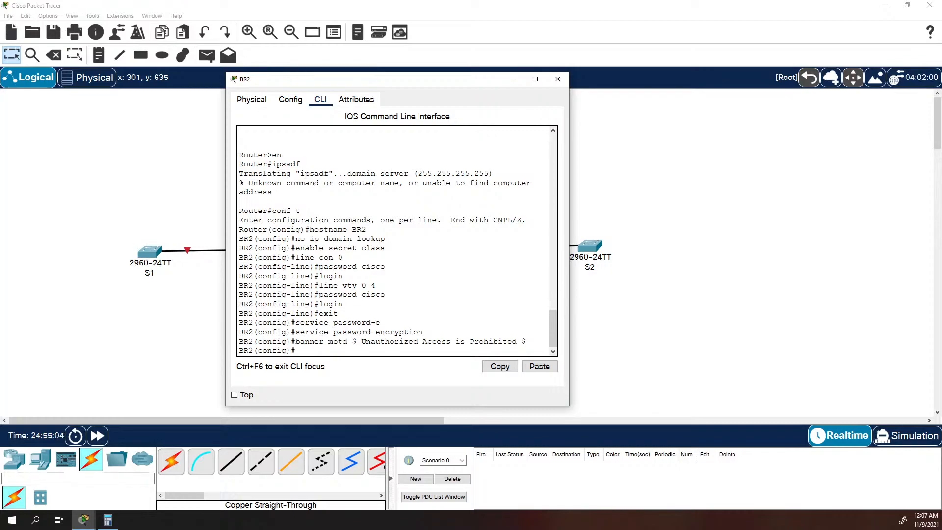
# Enter interface g0/0/0 on BR2 and assign it IP address 192.168.33.249 with mask 255.255.255.252.
pyautogui.click(383, 287)
pyautogui.write('int g0/0/0')
pyautogui.press('Return')
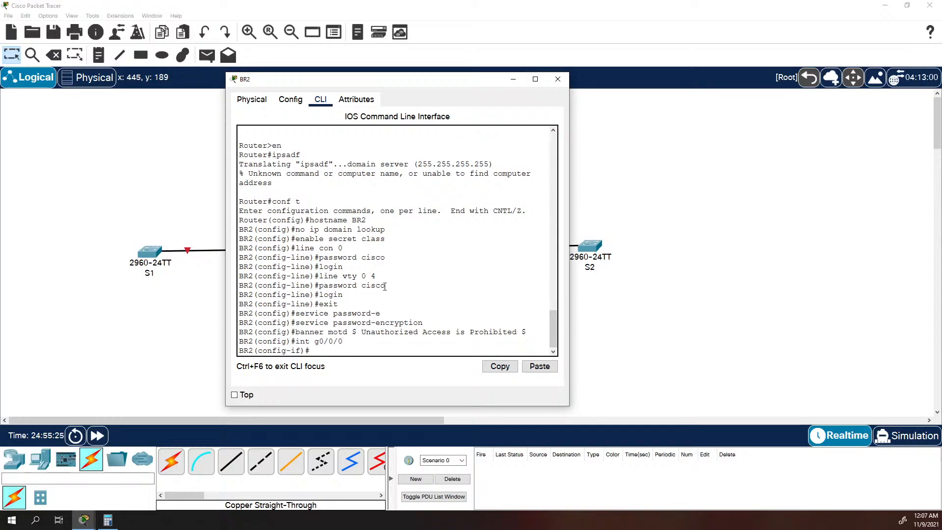
pyautogui.write('ip address 192.168.33.249 255.255.255.')
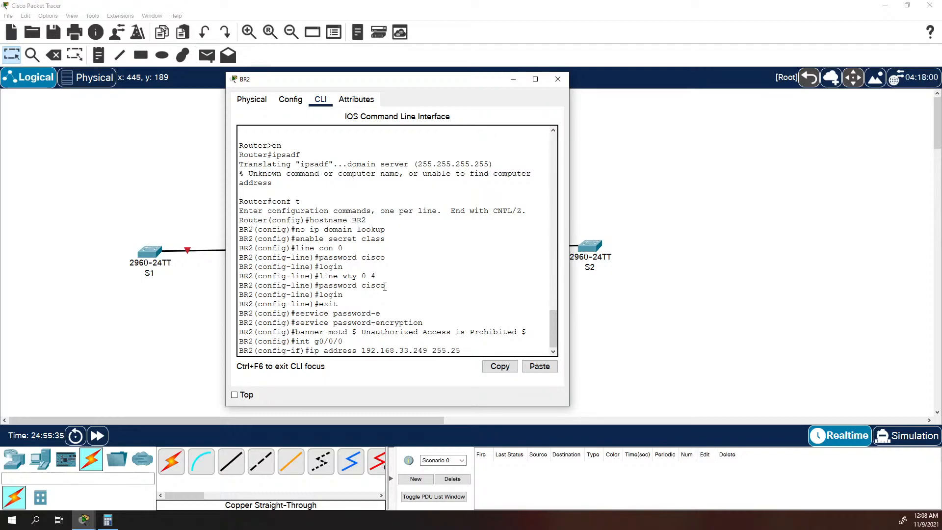
pyautogui.write('252')
pyautogui.press('Return')
# Describe interface g0/0/0 as "BR1-BR2 Link" and enable it with "no shutdown".
pyautogui.write('desc')
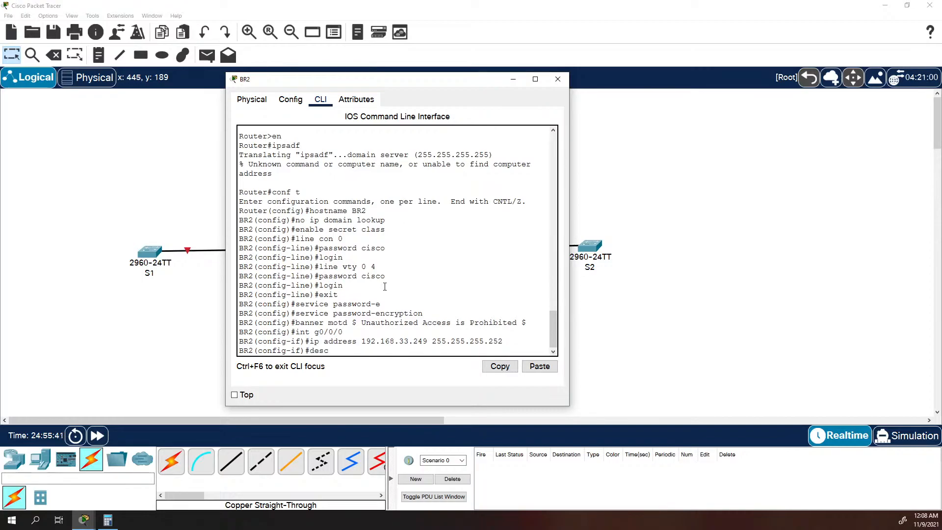
pyautogui.write('ription BR1-BR2 Link')
pyautogui.press('Return')
pyautogui.write('no shotd')
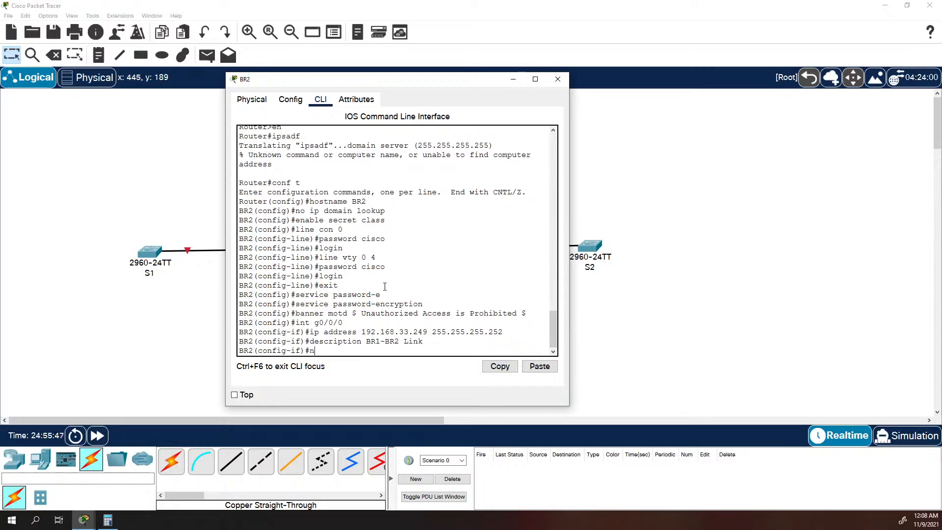
pyautogui.press('BackSpace')
pyautogui.press('BackSpace')
pyautogui.press('BackSpace')
pyautogui.write('utdon')
pyautogui.press('BackSpace')
pyautogui.write('wn')
pyautogui.press('Return')
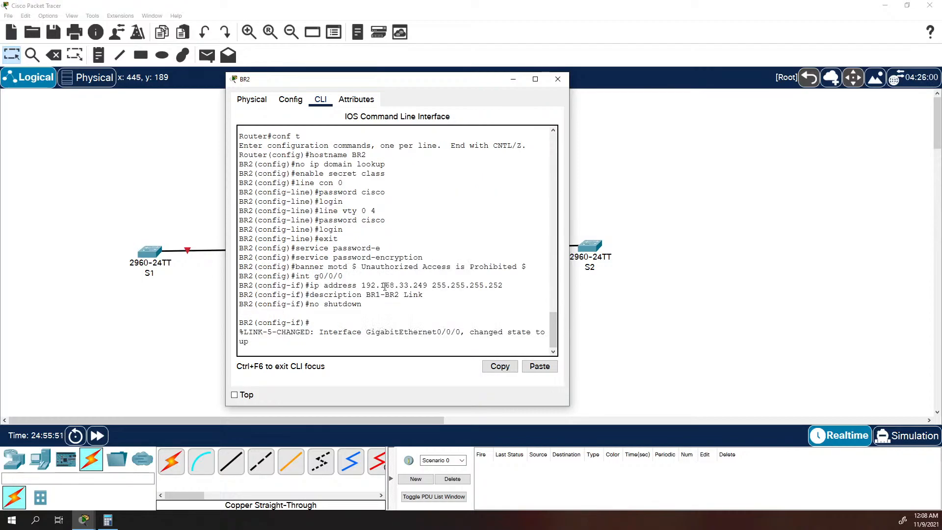
# Enter interface g0/0/1 on BR2 and assign it IP address 192.168.33.129 with mask 255.255.255.192.
pyautogui.press('Return')
pyautogui.write('int g0')
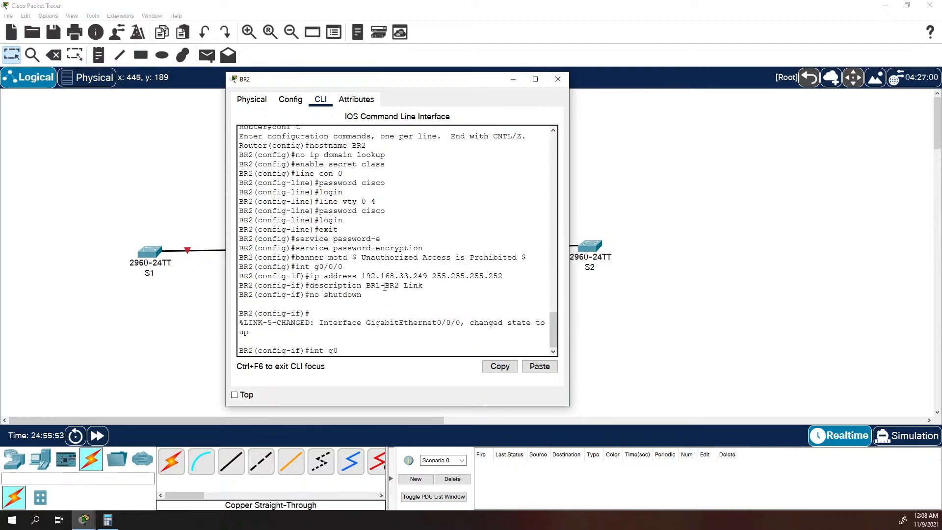
pyautogui.write('/0/1')
pyautogui.press('Return')
pyautogui.write('ip address')
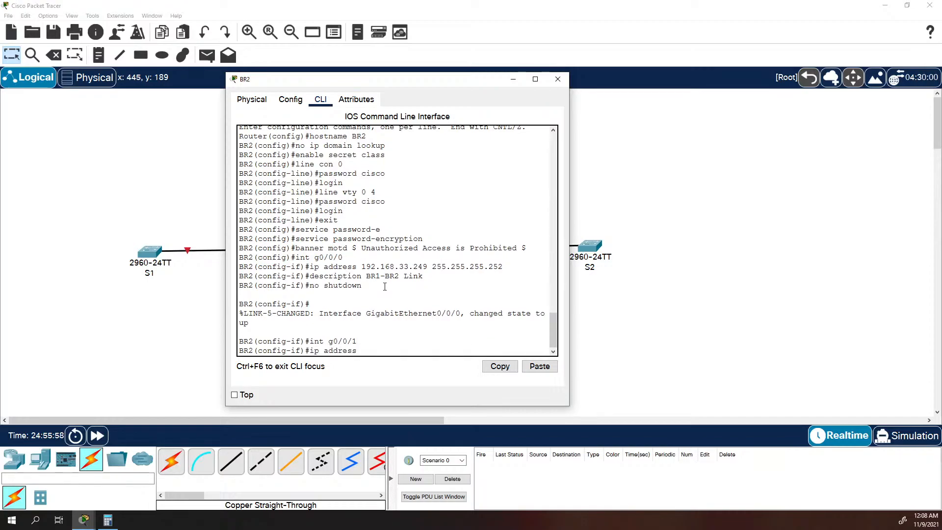
pyautogui.write(' 192.168.33.129 255.255.255.1')
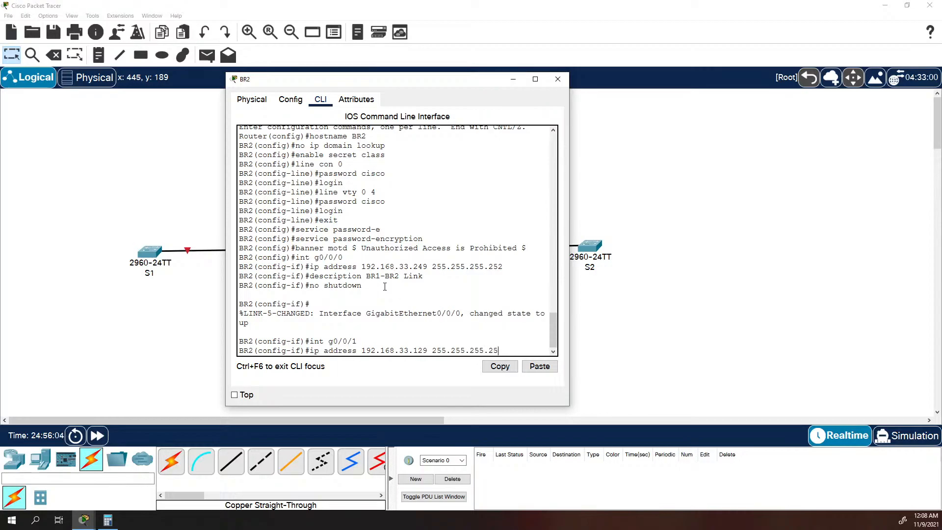
pyautogui.press('BackSpace')
pyautogui.press('BackSpace')
pyautogui.press('BackSpace')
pyautogui.press('BackSpace')
pyautogui.press('BackSpace')
pyautogui.write('192')
pyautogui.press('Return')
# Describe interface g0/0/1 as "40 Host Lan".
pyautogui.write('des')
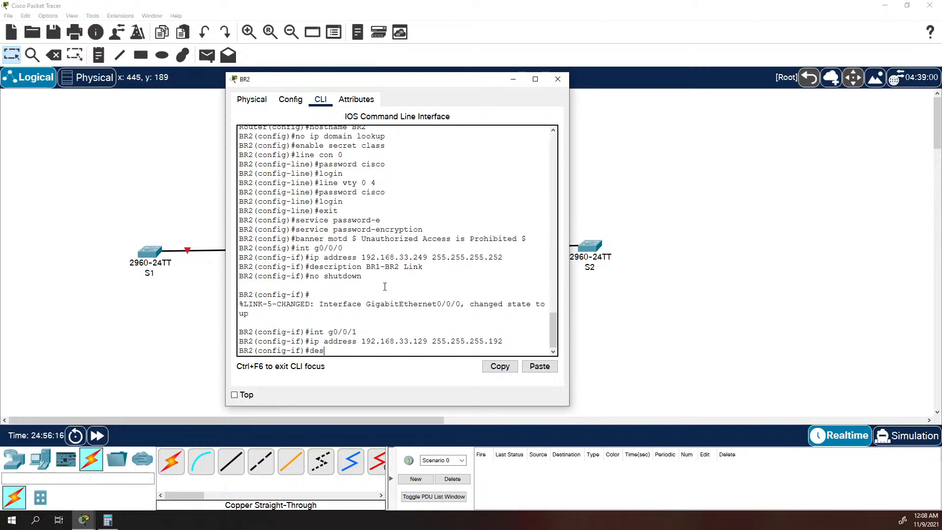
pyautogui.write('cription 40 Host Lan')
pyautogui.press('Return')
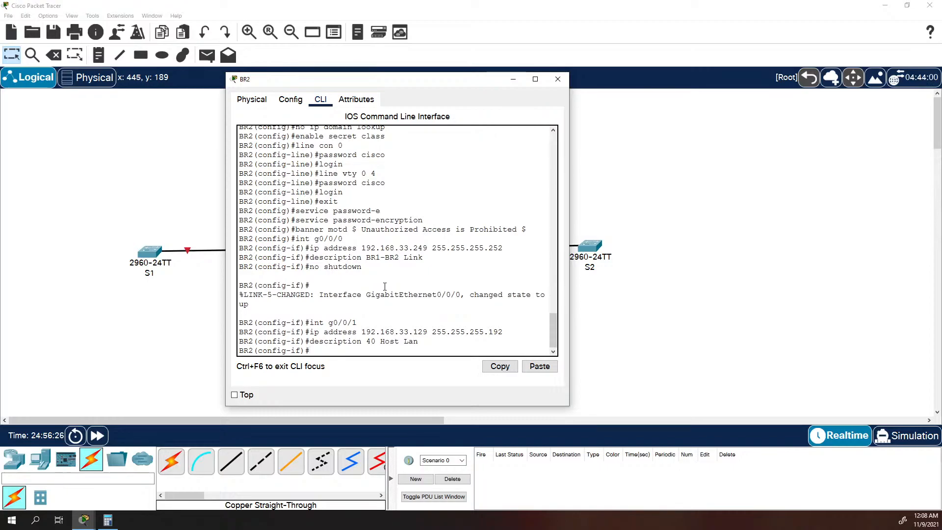
# Enable interface g0/0/1 with "no shutdown".
pyautogui.write('no shutdow')
pyautogui.write('n')
pyautogui.press('Return')
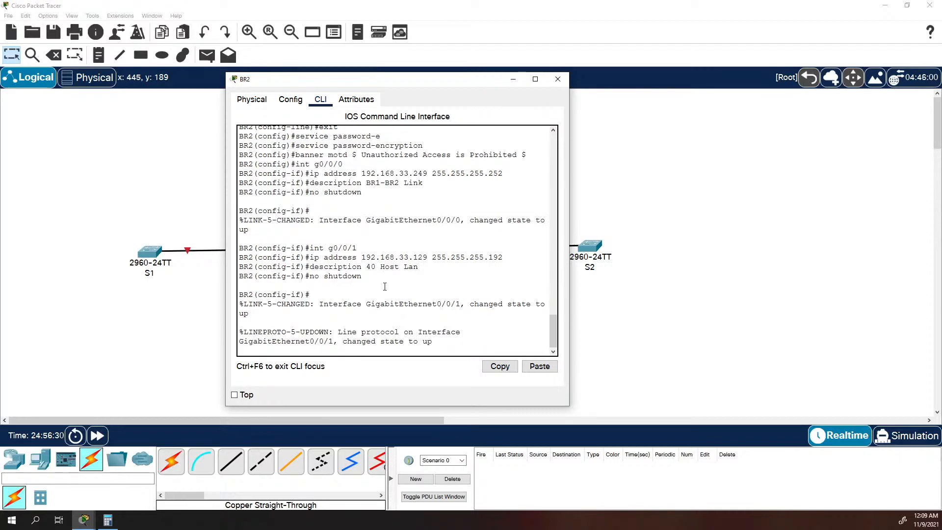
# Move BR2's window off the topology and change the description of interface g0/0/1 to "25 Host Lan".
pyautogui.moveTo(406, 84); pyautogui.dragTo(765, 50)
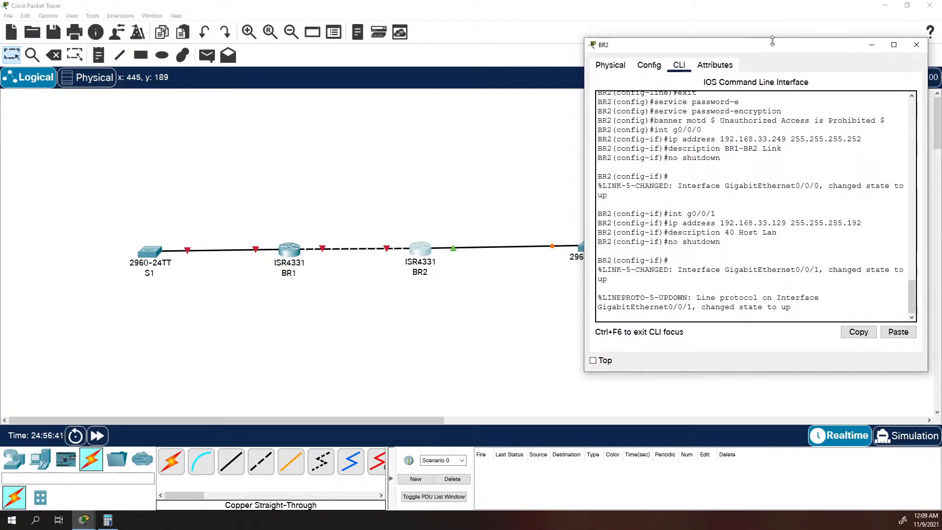
pyautogui.press('Return')
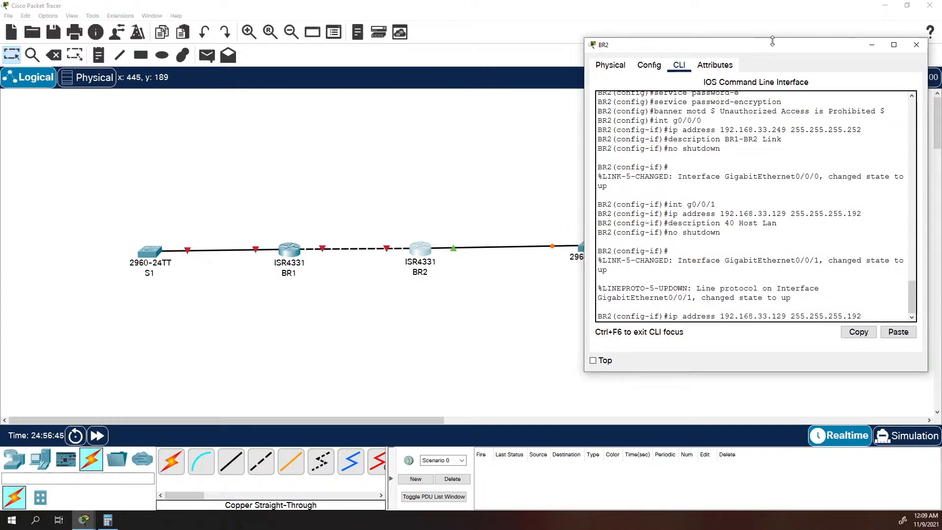
pyautogui.press('Up')
pyautogui.press('Down')
pyautogui.press('Down')
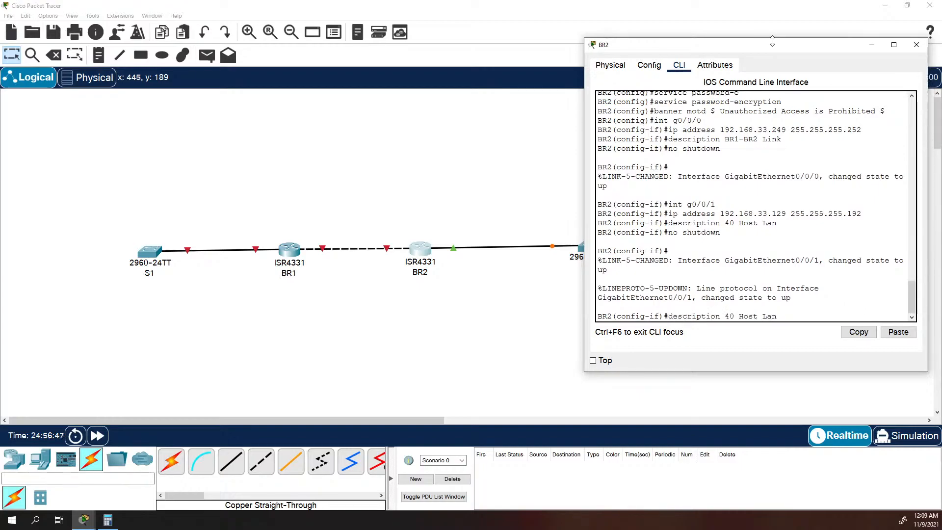
pyautogui.press('Left')
pyautogui.press('Left')
pyautogui.press('Left')
pyautogui.press('Left')
pyautogui.press('Left')
pyautogui.press('Left')
pyautogui.press('Left')
pyautogui.press('Left')
pyautogui.press('Left')
pyautogui.press('BackSpace')
pyautogui.press('BackSpace')
pyautogui.write('25')
pyautogui.press('Return')
# Change the IP address of interface g0/0/1 to 192.168.33.193 with mask 255.255.255.224.
pyautogui.press('Up')
pyautogui.press('Up')
pyautogui.press('Up')
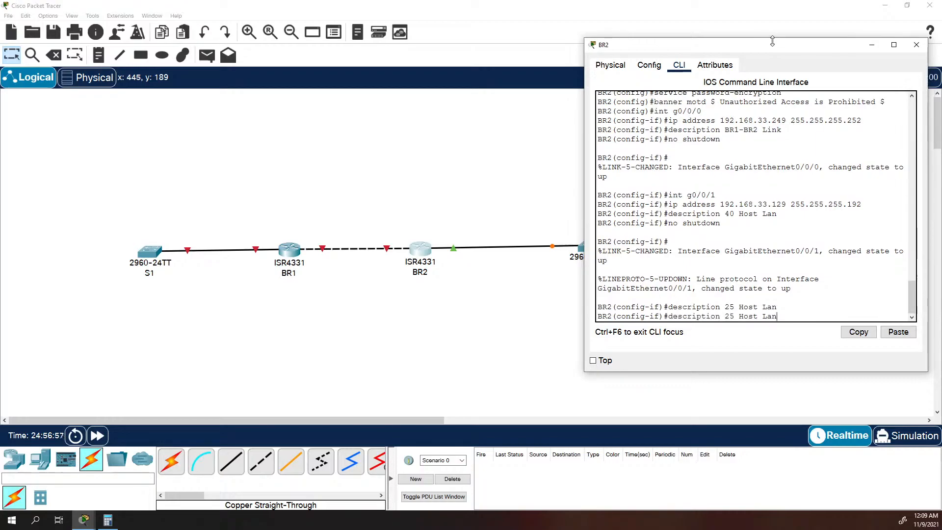
pyautogui.press('Up')
pyautogui.press('Left')
pyautogui.press('Left')
pyautogui.press('Left')
pyautogui.press('Left')
pyautogui.press('Left')
pyautogui.press('Left')
pyautogui.press('Left')
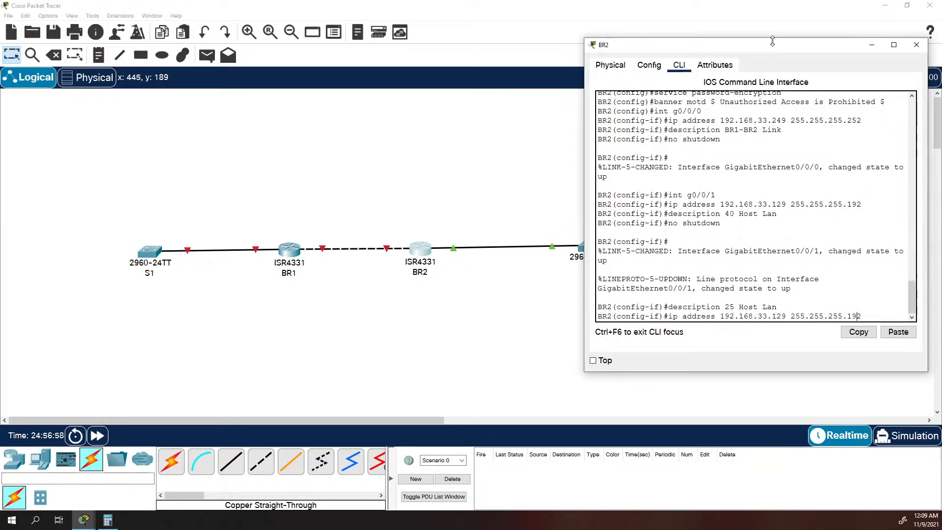
pyautogui.press('Left')
pyautogui.press('BackSpace')
pyautogui.press('BackSpace')
pyautogui.press('BackSpace')
pyautogui.press('BackSpace')
pyautogui.press('BackSpace')
pyautogui.press('BackSpace')
pyautogui.press('BackSpace')
pyautogui.press('BackSpace')
pyautogui.press('BackSpace')
pyautogui.press('BackSpace')
pyautogui.press('BackSpace')
pyautogui.press('BackSpace')
pyautogui.press('BackSpace')
pyautogui.press('BackSpace')
pyautogui.press('BackSpace')
pyautogui.press('BackSpace')
pyautogui.press('BackSpace')
pyautogui.press('BackSpace')
pyautogui.write('192')
pyautogui.press('BackSpace')
pyautogui.write('3 25.5')
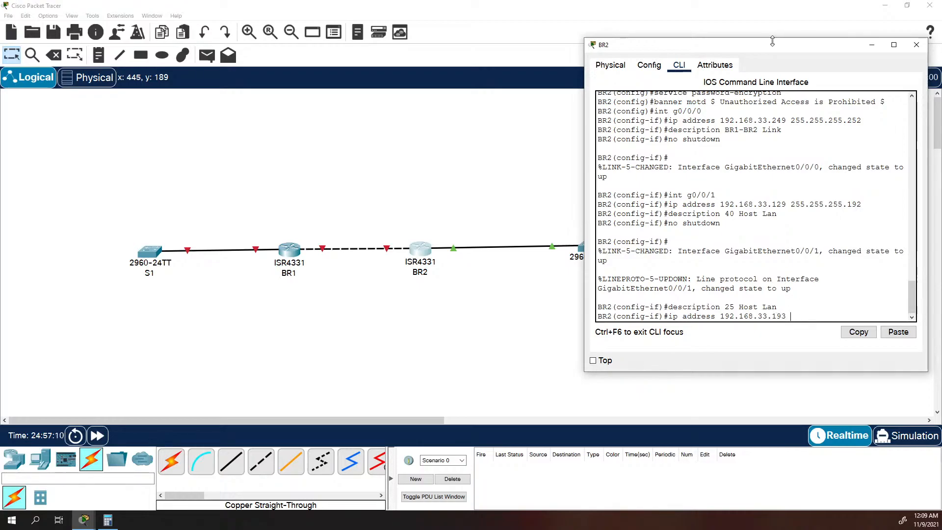
pyautogui.press('BackSpace')
pyautogui.press('BackSpace')
pyautogui.write('5.255.255.224')
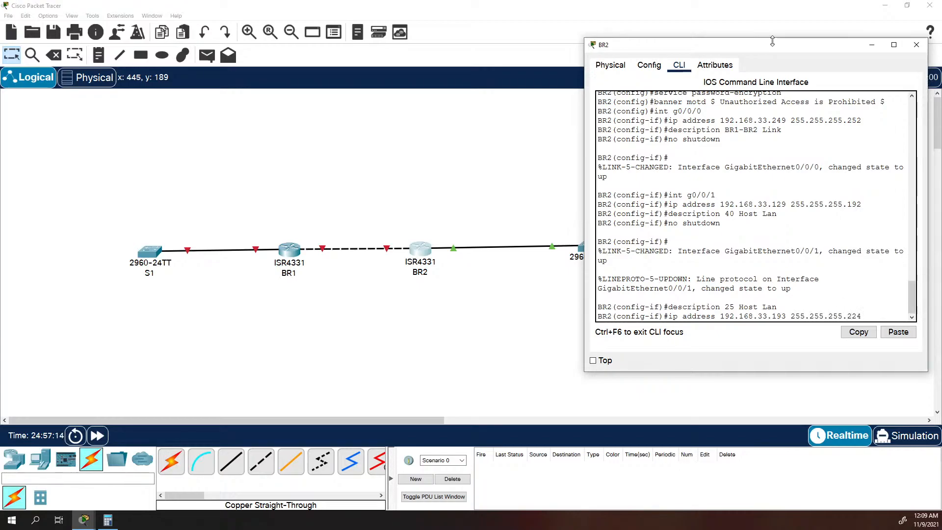
pyautogui.press('Return')
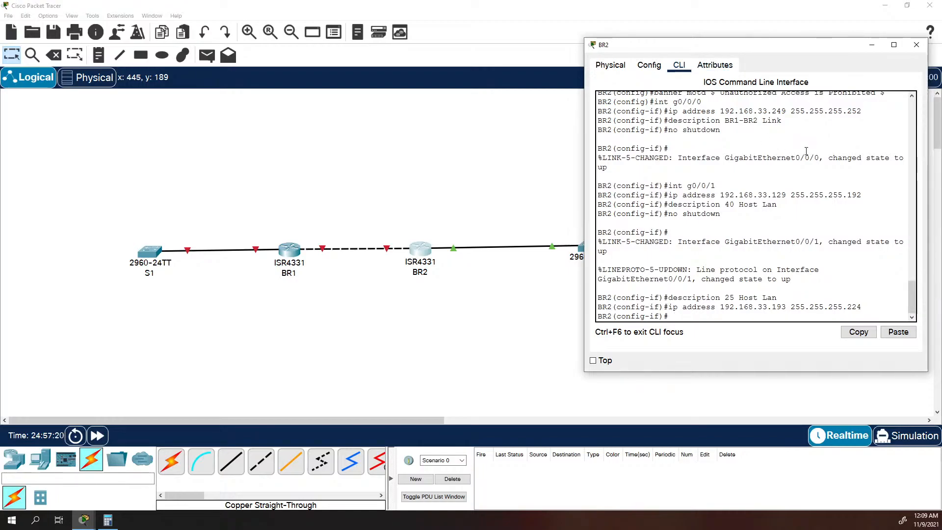
# Return to interface g0/0/0 and change its IP address to 192.168.33.250 with mask 255.255.255.252.
pyautogui.write('int g0/0/0')
pyautogui.press('Return')
pyautogui.write('ip address 19')
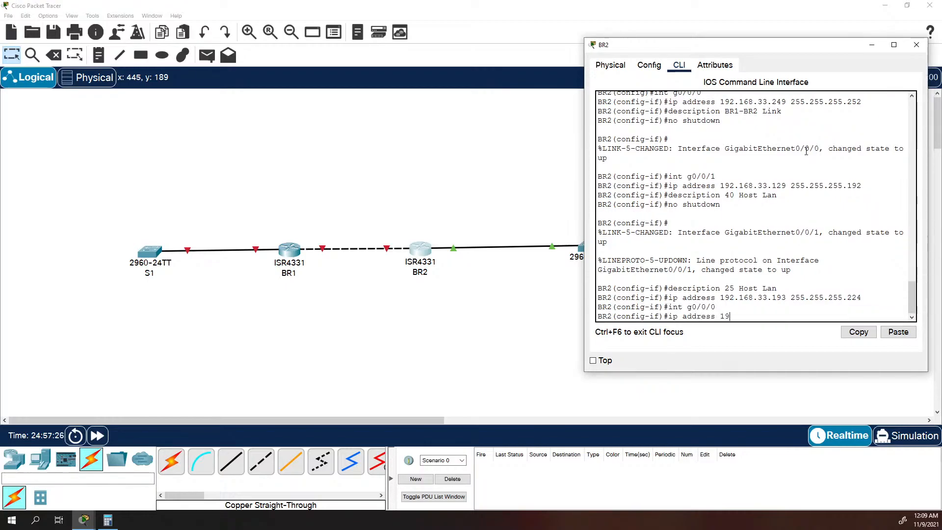
pyautogui.write('2.168.33.')
pyautogui.write('250 255.255.255.252')
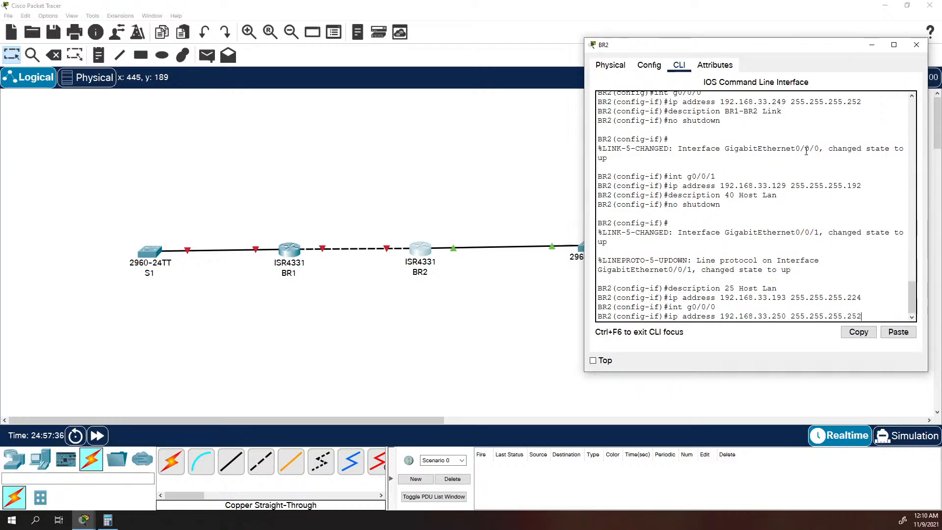
pyautogui.press('Return')
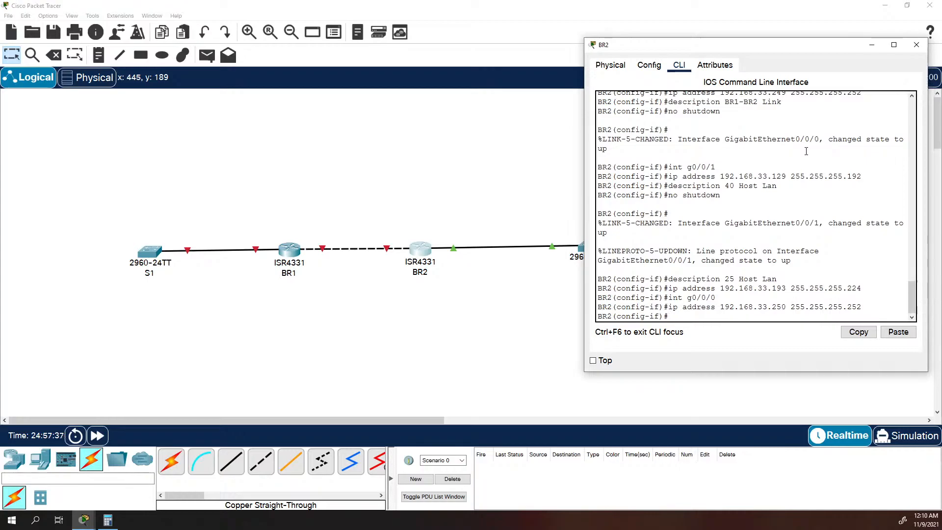
# Leave configuration mode and check BR2's interface addresses and status with "show ip int brief" in a widened window.
pyautogui.write('exit')
pyautogui.press('Return')
pyautogui.write('exit')
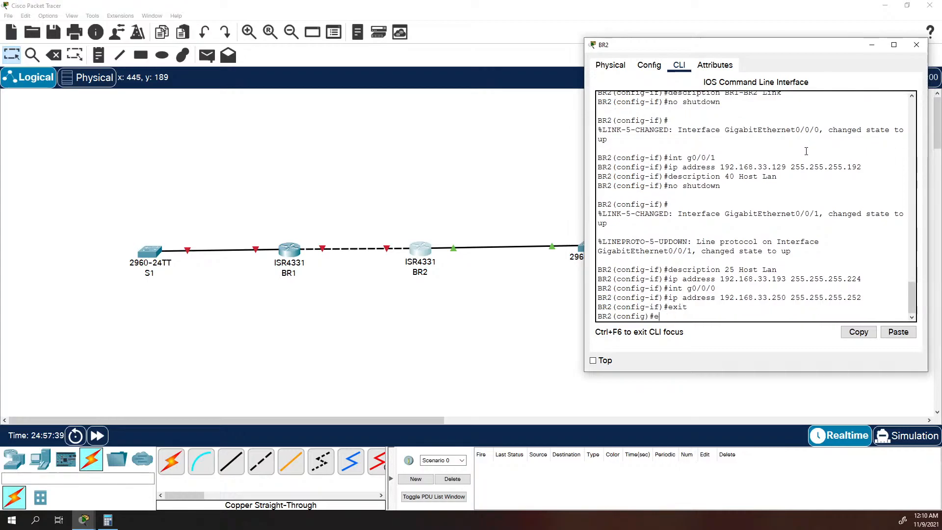
pyautogui.press('Return')
pyautogui.write('show i')
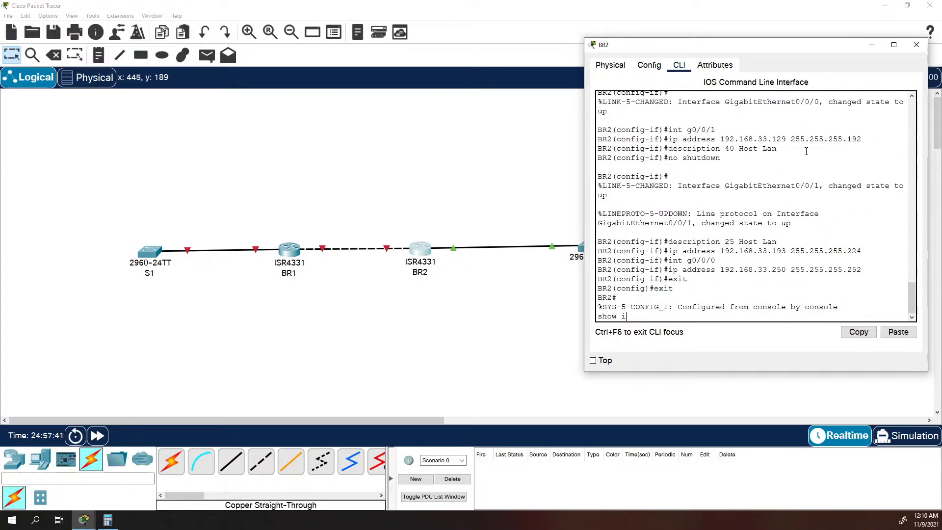
pyautogui.write('p int brief')
pyautogui.press('Return')
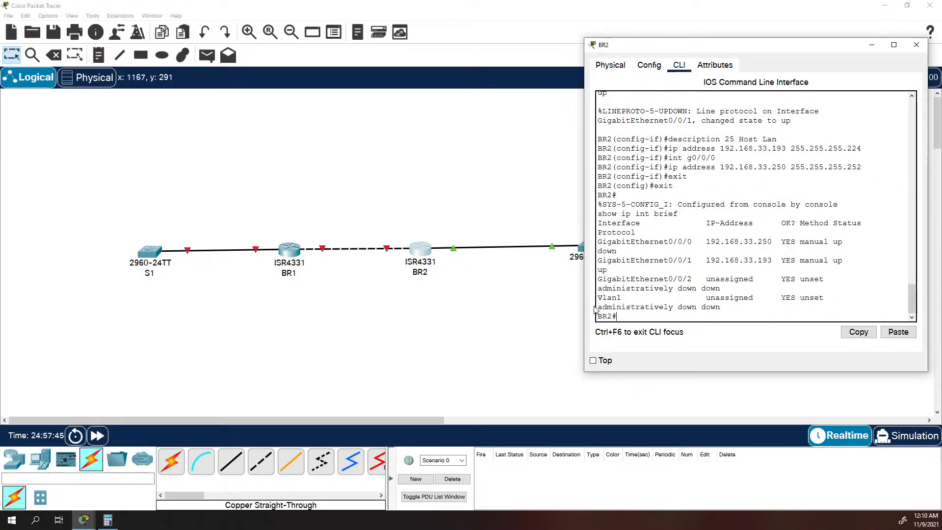
pyautogui.moveTo(584, 298); pyautogui.dragTo(365, 298)
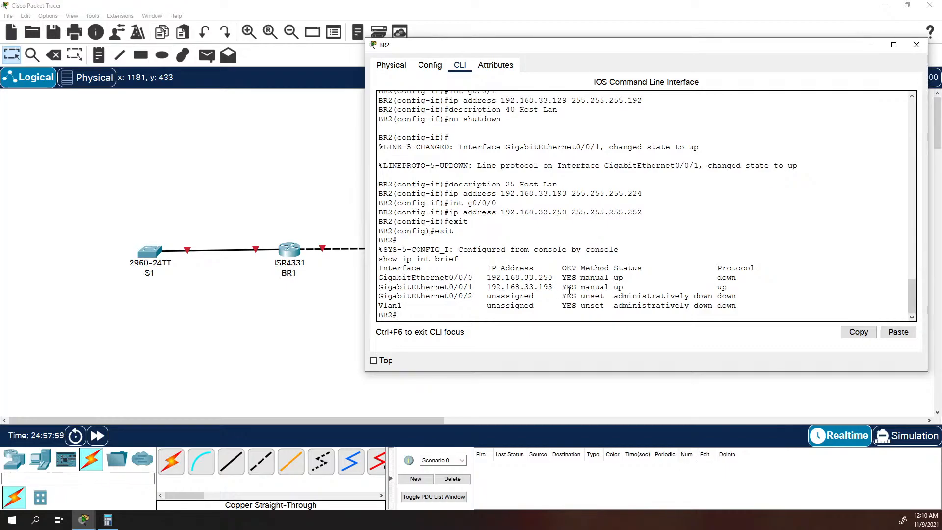
# Show the detailed IP information of all BR2 interfaces with "show ip int" and page through to the end.
pyautogui.write('show ip int')
pyautogui.press('Return')
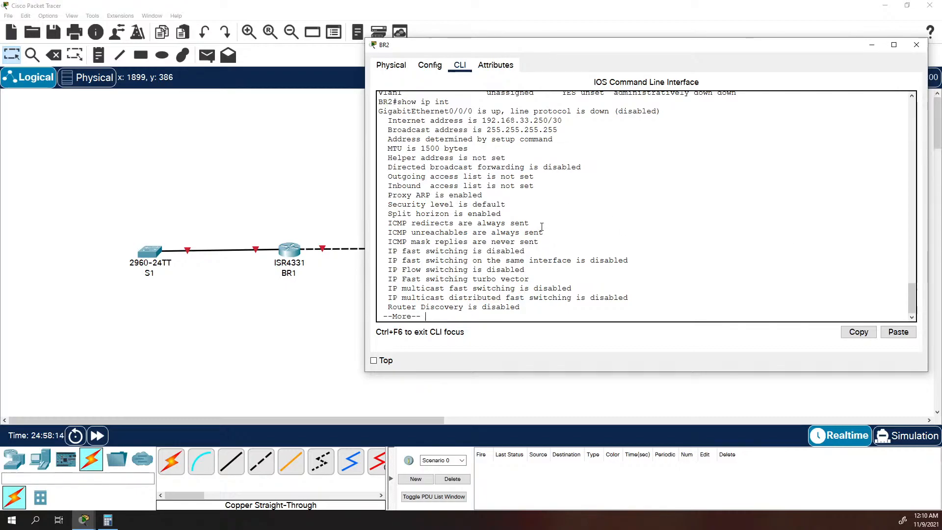
pyautogui.press('space')
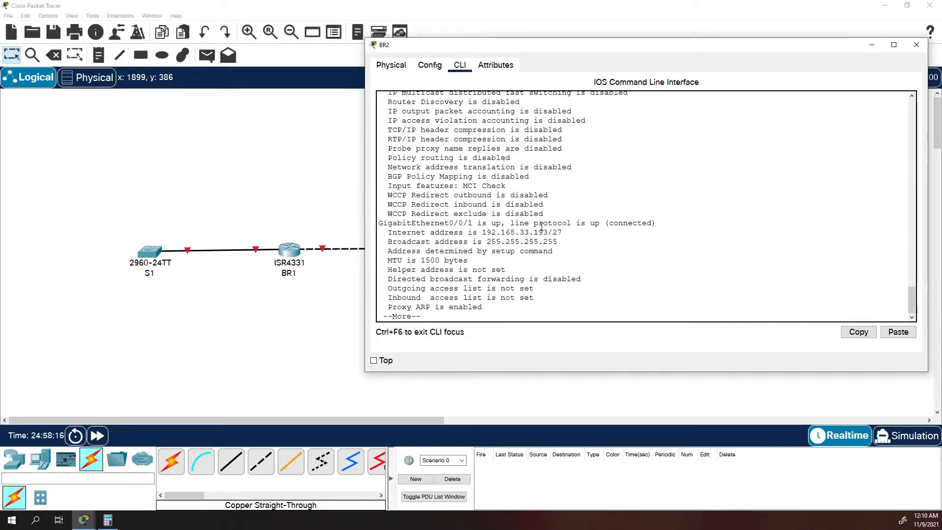
pyautogui.press('space')
pyautogui.press('space')
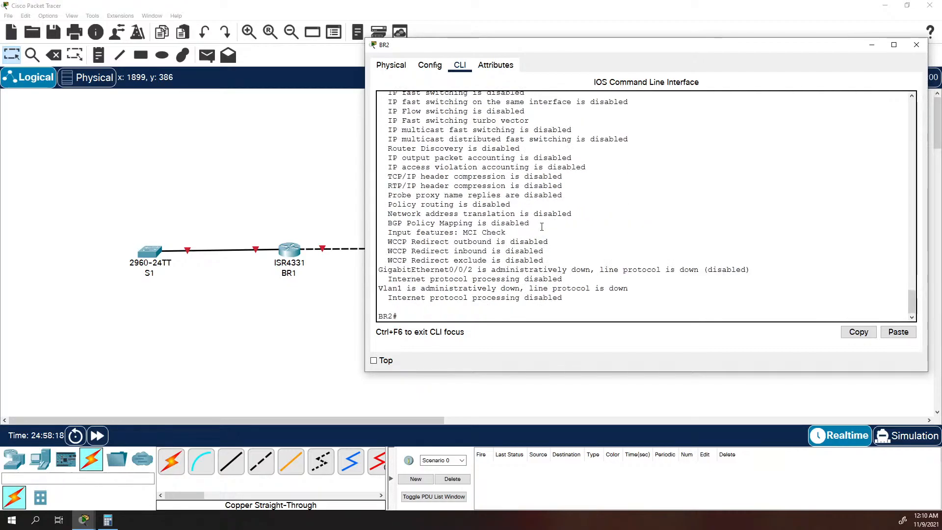
# Show the detailed IP information of only BR2's interface g0/0/0 with "show ip int g0/0/0" and review its address details.
pyautogui.write('show ip int')
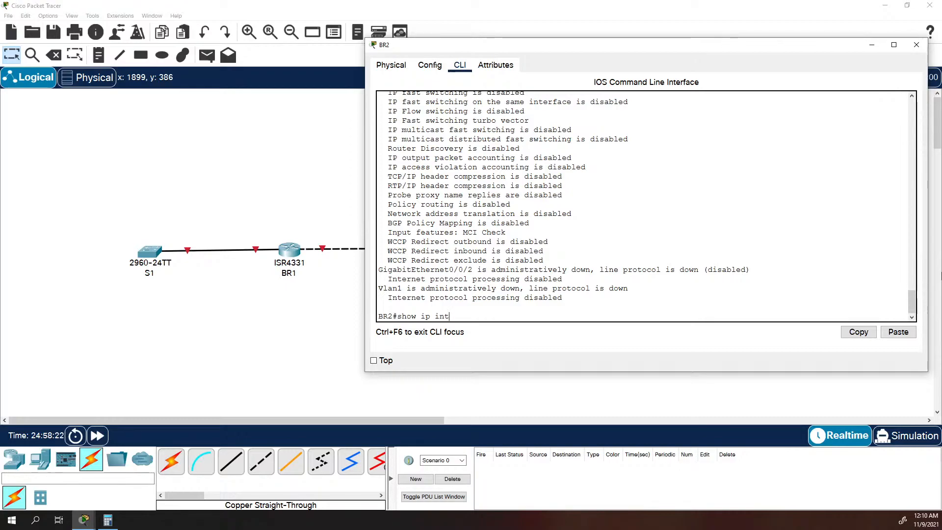
pyautogui.write(' g')
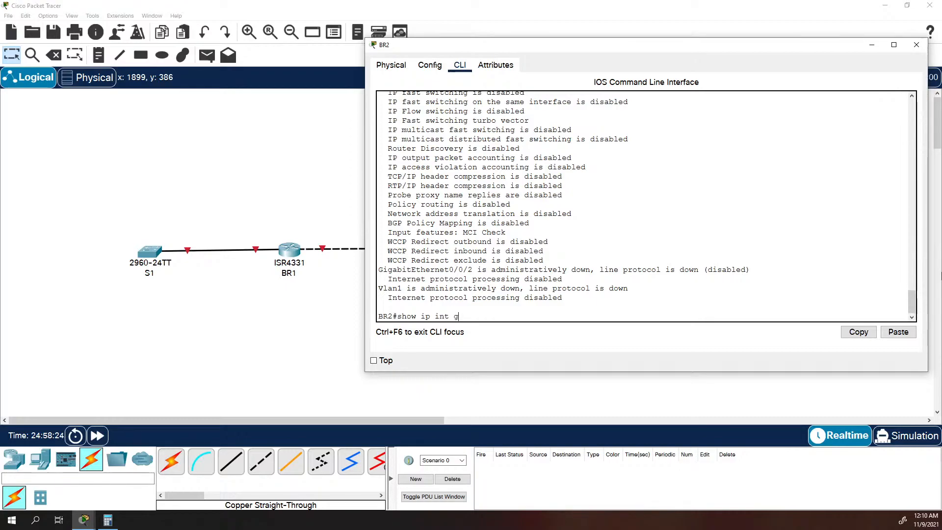
pyautogui.write('0/0/0')
pyautogui.press('Return')
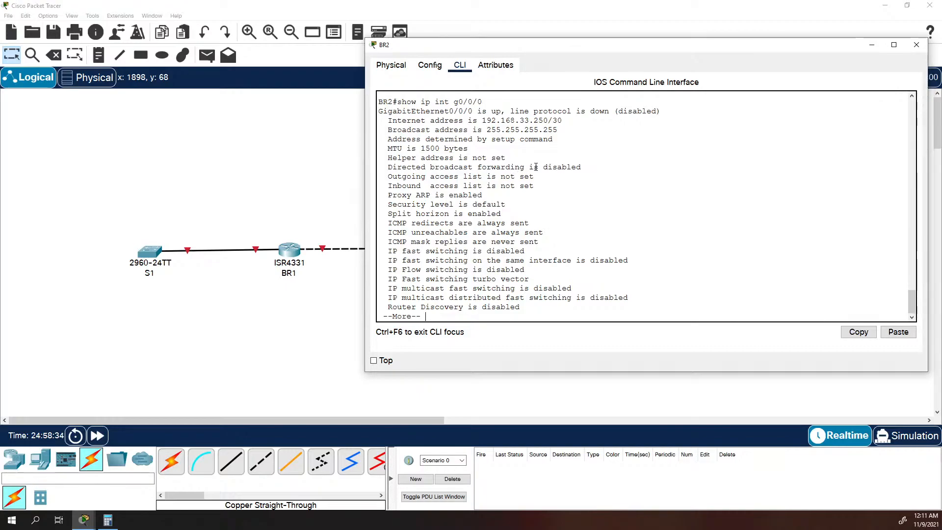
pyautogui.press('space')
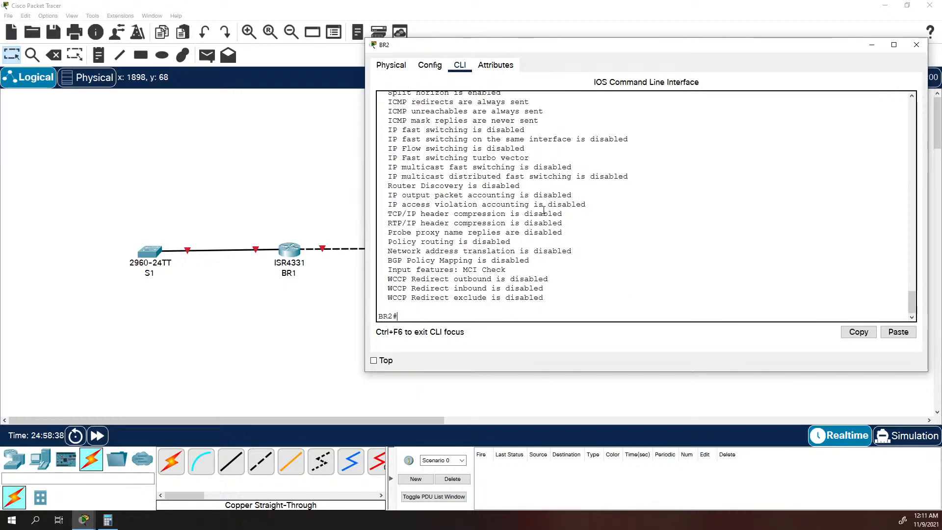
pyautogui.scroll(6, 564, 209)
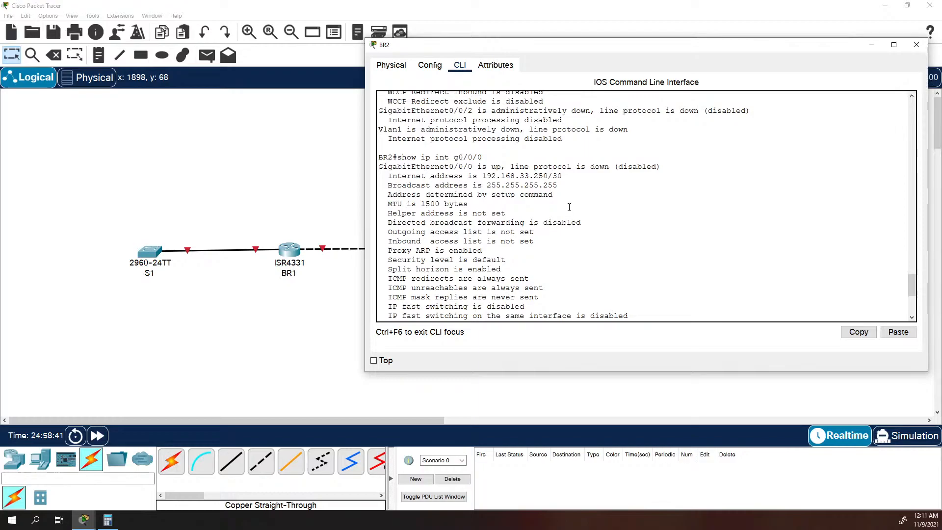
pyautogui.scroll(-6, 569, 206)
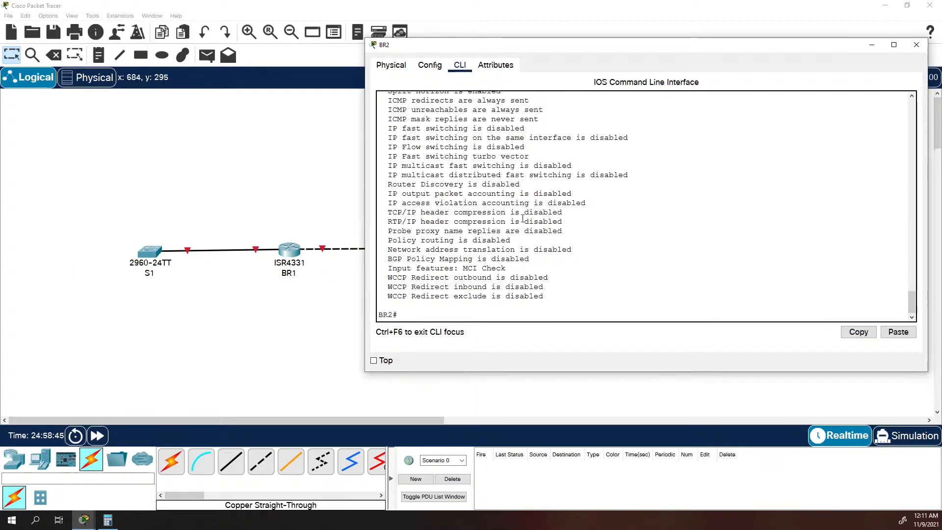
# Open BR1's command line and assign interface g0/0/0 the IP address 192.168.33.249 with mask 255.255.255.252.
pyautogui.click(289, 250)
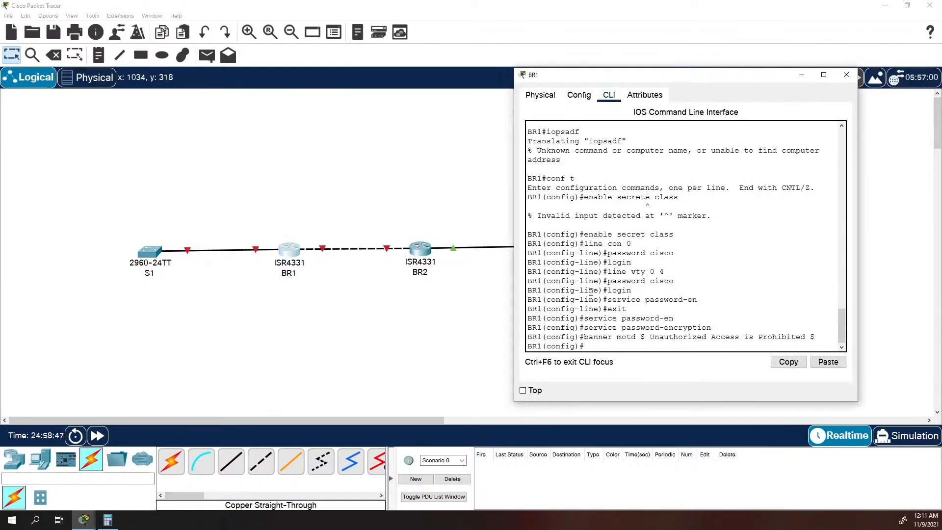
pyautogui.moveTo(640, 75); pyautogui.dragTo(449, 49)
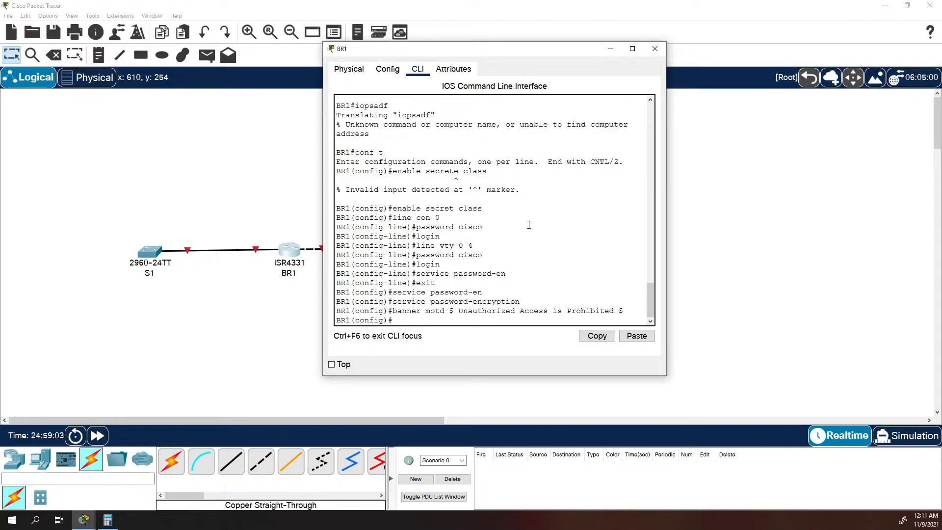
pyautogui.write('int g0/0/0')
pyautogui.press('Return')
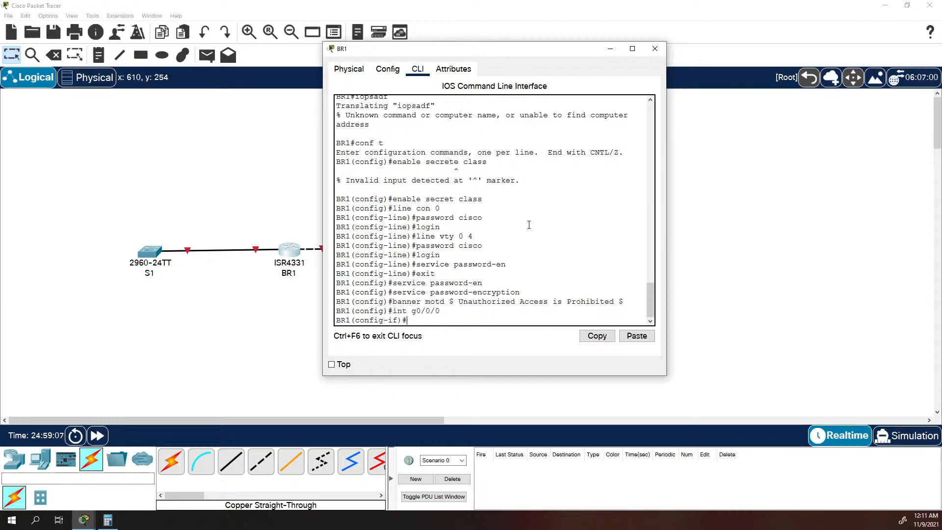
pyautogui.write('ip address 19')
pyautogui.write('.2')
pyautogui.press('BackSpace')
pyautogui.press('BackSpace')
pyautogui.write('2.168.33.249')
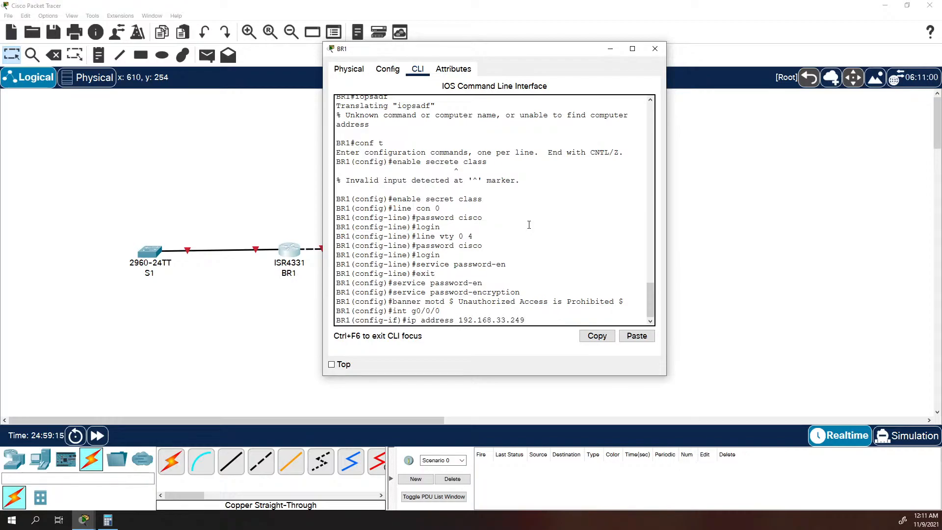
pyautogui.write(' 255.255.255.252')
pyautogui.press('Return')
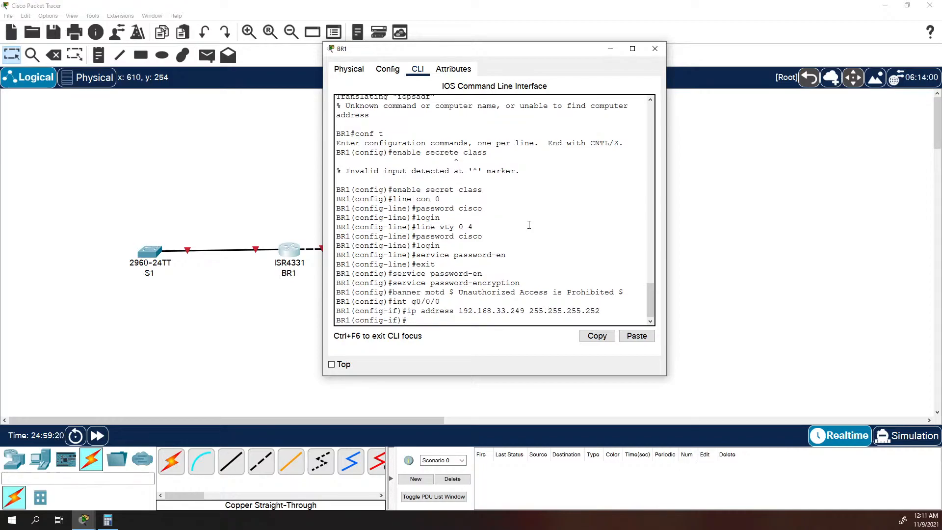
# Set the description of BR1's interface g0/0/0 to "BR1-BR2 Link".
pyautogui.write('description')
pyautogui.write(' BHR1')
pyautogui.press('BackSpace')
pyautogui.press('BackSpace')
pyautogui.press('BackSpace')
pyautogui.write('R1-BR2 Link')
pyautogui.press('Return')
# Enable BR1's interface g0/0/0 with "no shutdown" and bring the topology into view to check the router link.
pyautogui.write('no shutdown')
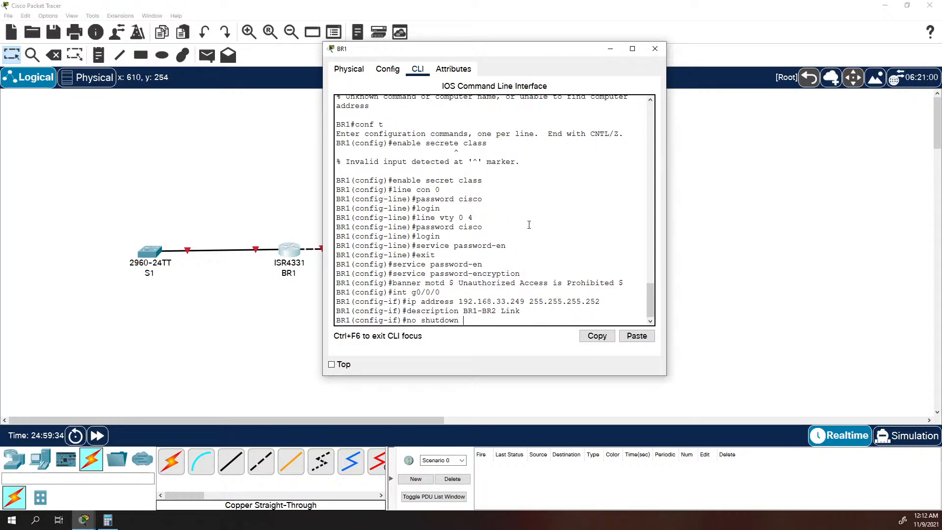
pyautogui.press('Return')
pyautogui.press('Return')
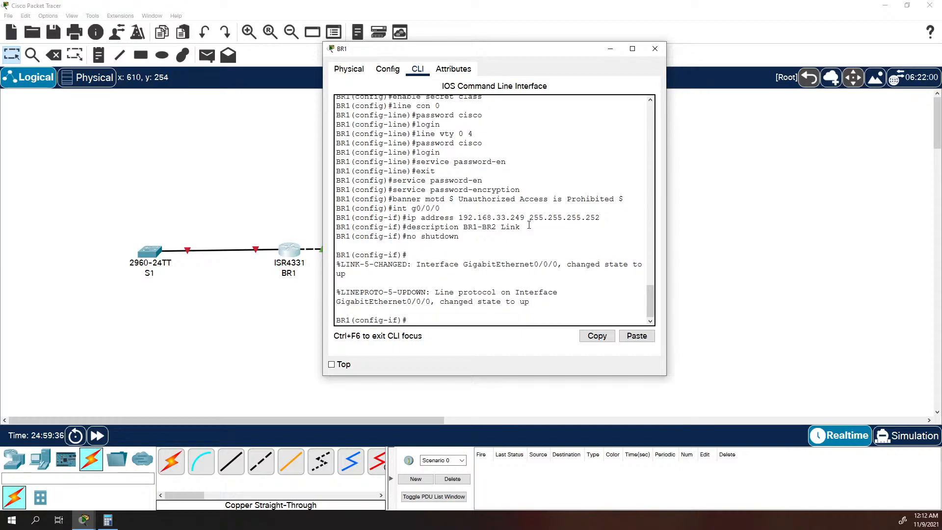
pyautogui.click(667, 245)
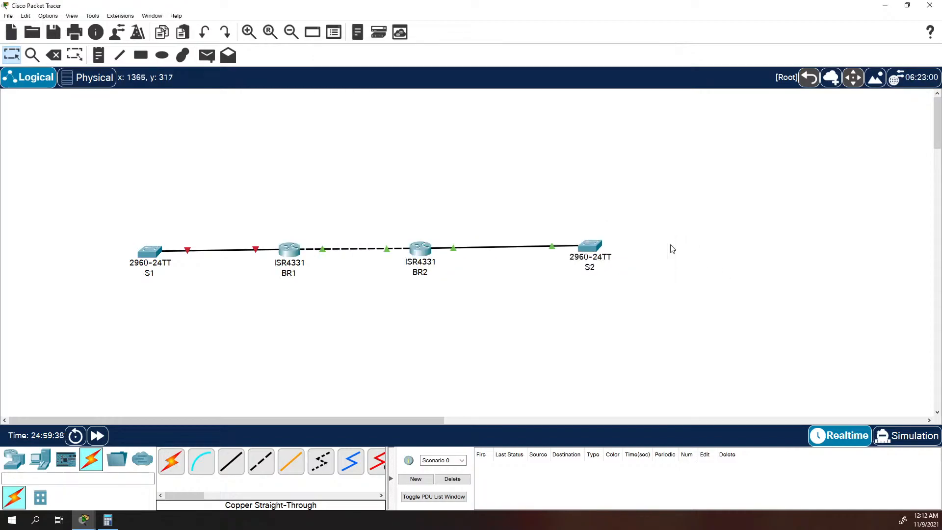
# Return to BR1's window, widen it and enter configuration of interface g0/0/1.
pyautogui.hotkey('alt', 'Tab')
pyautogui.moveTo(666, 254); pyautogui.dragTo(878, 274)
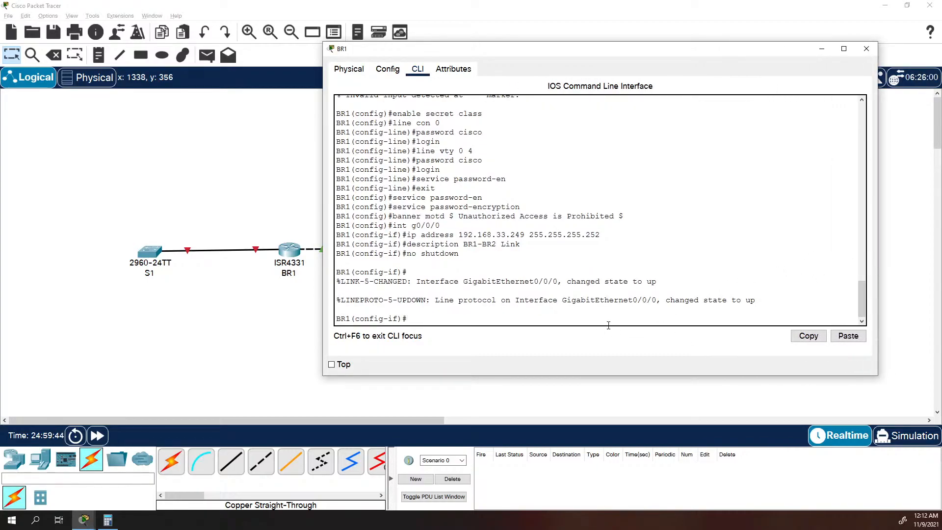
pyautogui.write('ubt')
pyautogui.press('BackSpace')
pyautogui.press('BackSpace')
pyautogui.press('BackSpace')
pyautogui.write('int g0/0/1')
pyautogui.press('Return')
# Assign the IP address 192.168.33.129 with mask 255.255.255.192 to BR1's interface g0/0/1.
pyautogui.write('ip a')
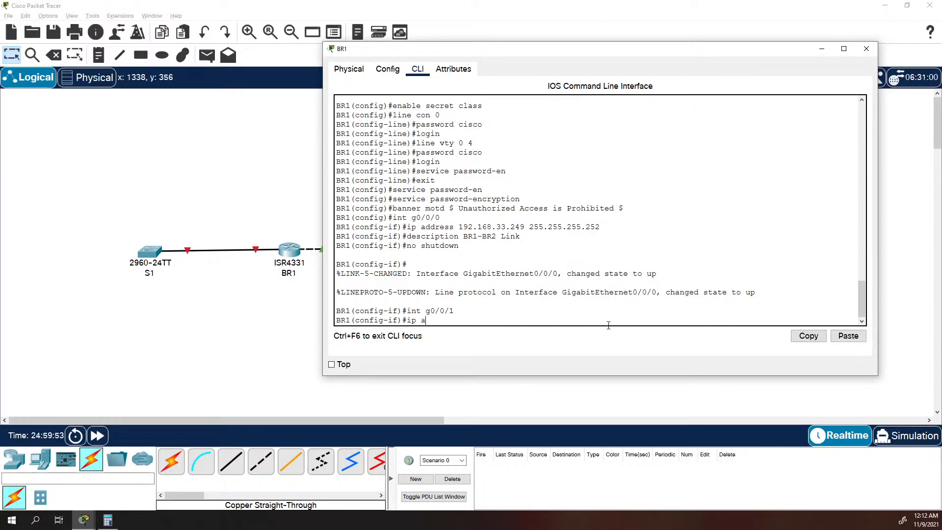
pyautogui.write('ddress 192.168.')
pyautogui.write('3.129 255.255.255.192')
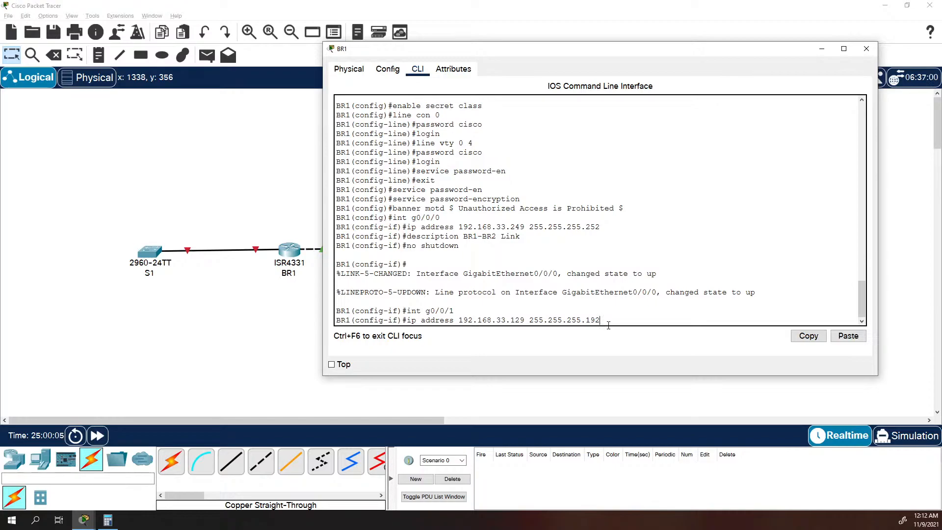
pyautogui.press('Return')
# Set the description of BR1's interface g0/0/1 to "40 Host Lan".
pyautogui.write('d')
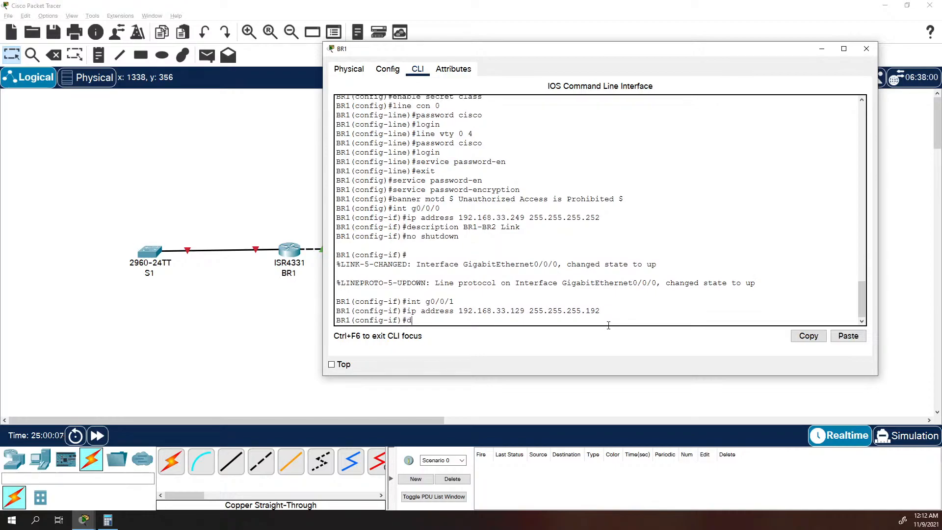
pyautogui.write('escription 40 Host')
pyautogui.write('s')
pyautogui.press('BackSpace')
pyautogui.write('Lan')
pyautogui.press('Return')
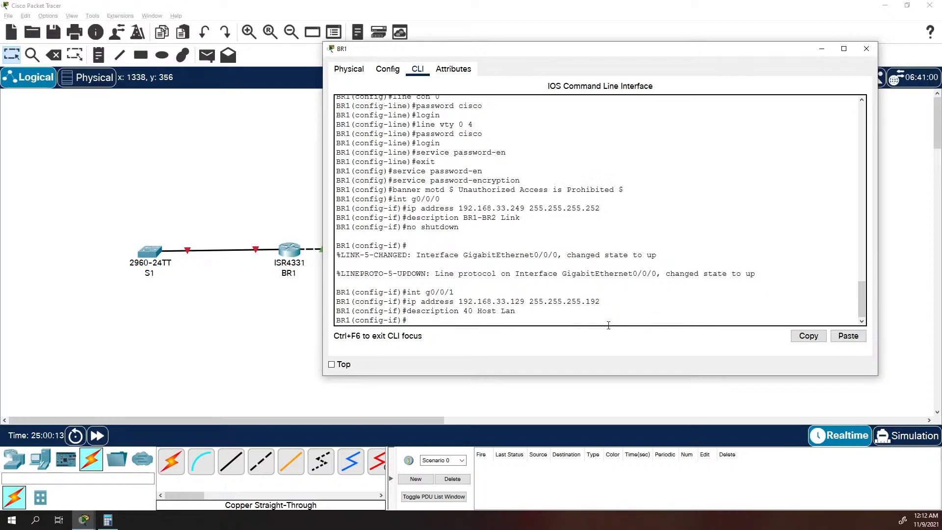
# Enable BR1's interface g0/0/1 with "no shutdown".
pyautogui.write('no shudown')
pyautogui.press('Return')
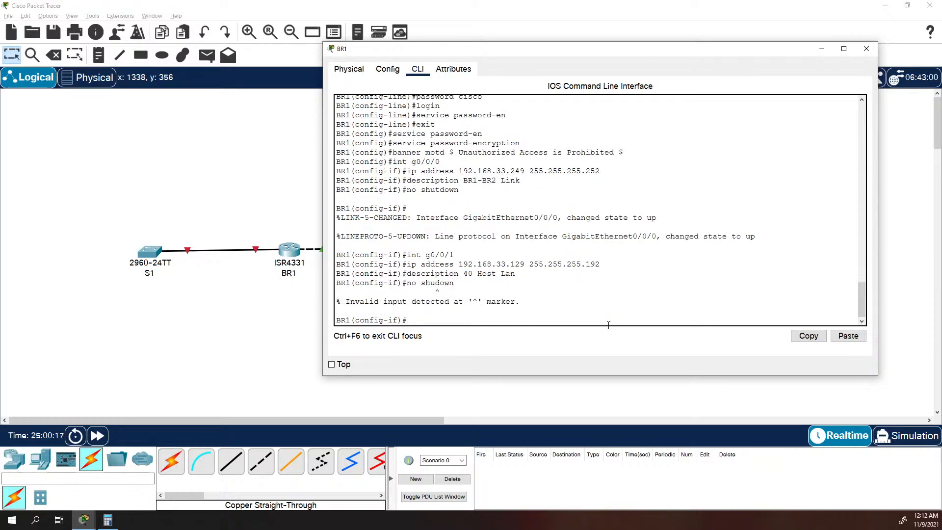
pyautogui.write('no shutdow')
pyautogui.write('n')
pyautogui.press('Return')
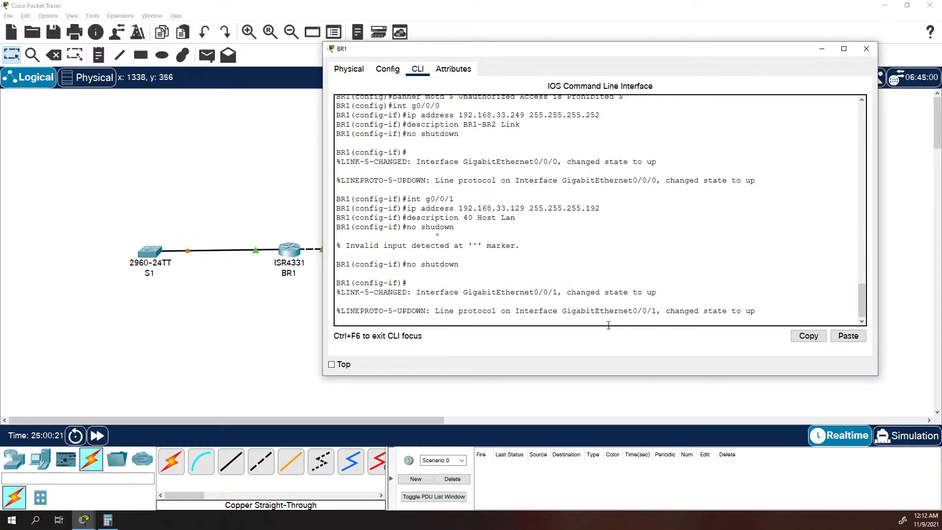
pyautogui.press('Return')
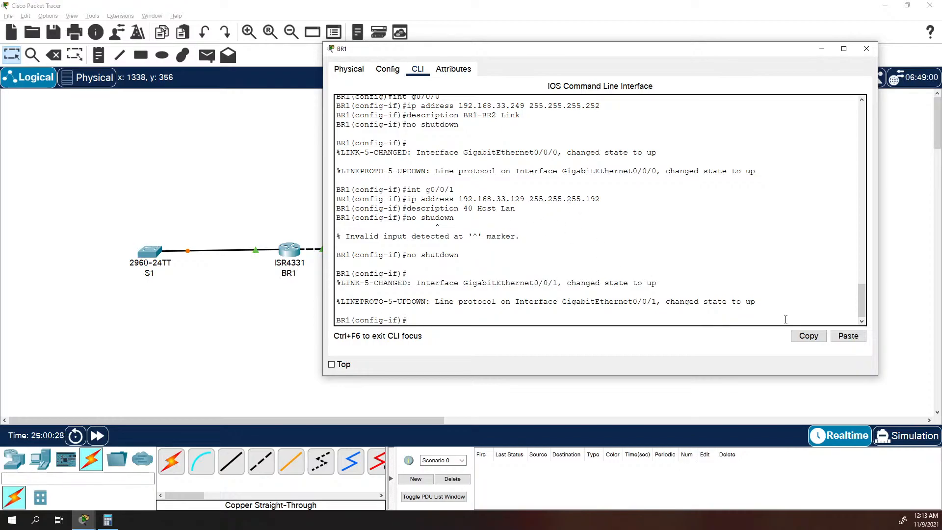
# Leave configuration mode, check BR1's interfaces with "show ip int brief" and inspect the link indicators in the topology.
pyautogui.write('exit')
pyautogui.press('Return')
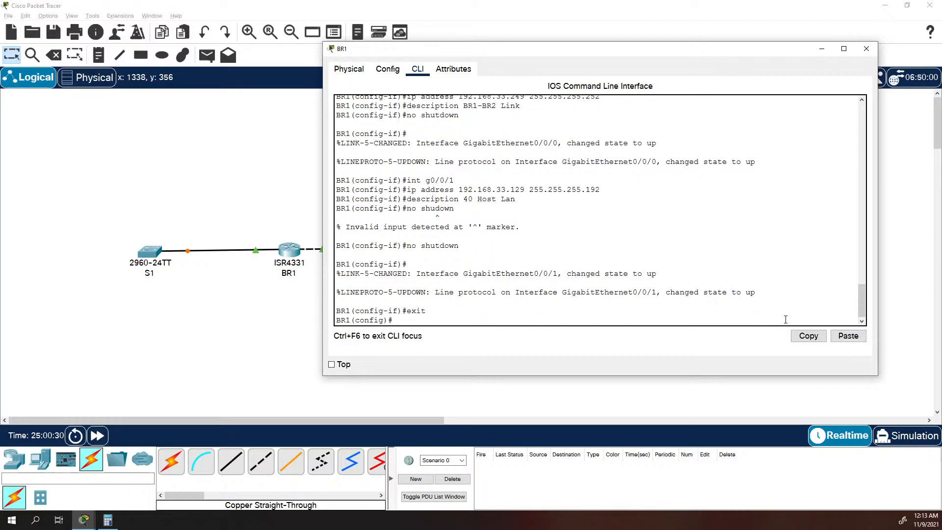
pyautogui.write('exit')
pyautogui.press('Return')
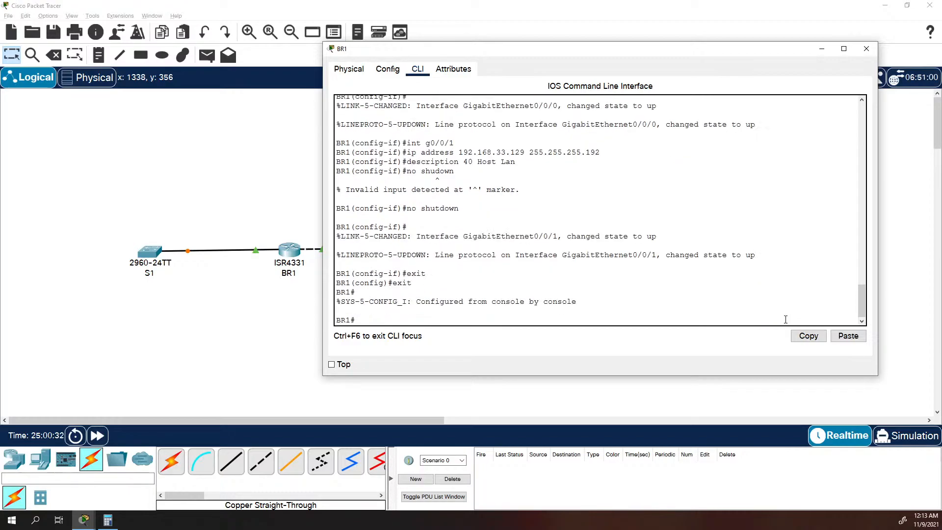
pyautogui.write('show ip int f')
pyautogui.write('rief')
pyautogui.press('Return')
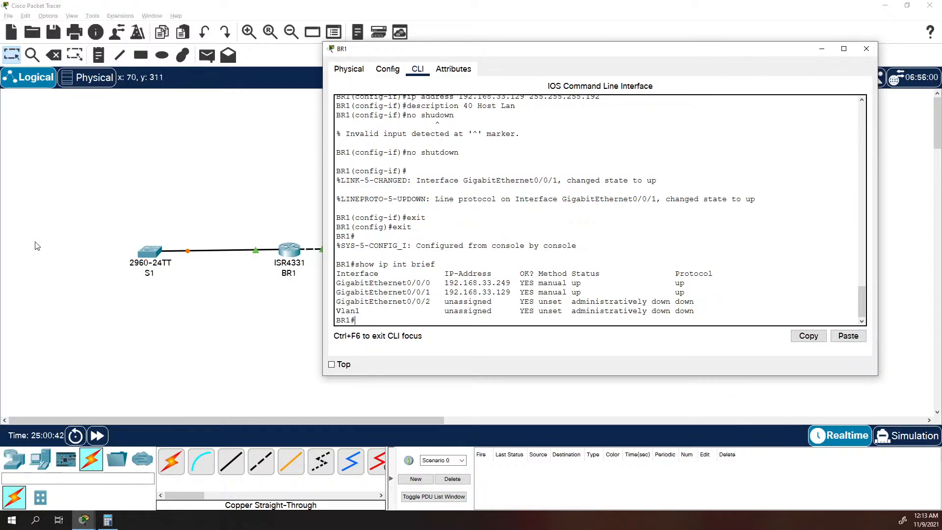
pyautogui.click(229, 339)
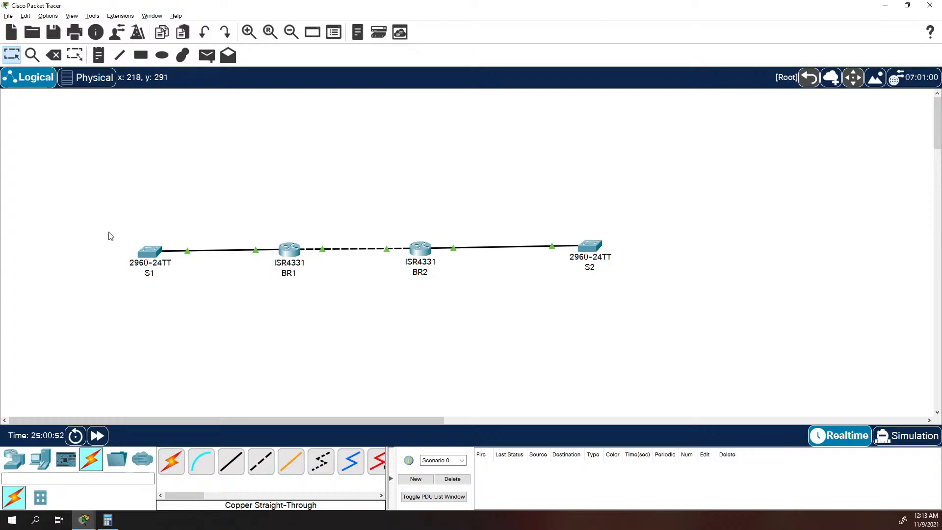
# Save BR1's running configuration with "copy run start", accepting startup-config as the destination filename.
pyautogui.click(290, 248)
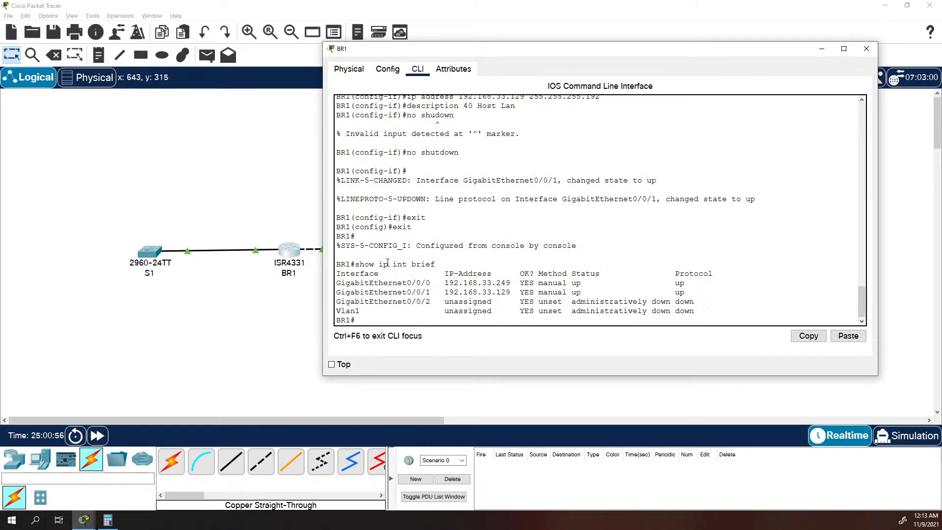
pyautogui.write('copy rui')
pyautogui.write(' start')
pyautogui.press('Return')
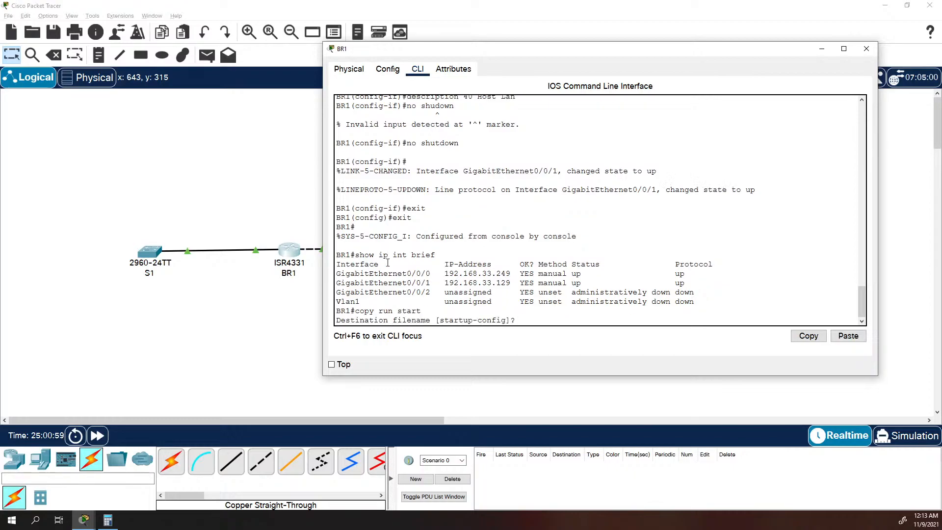
pyautogui.press('Return')
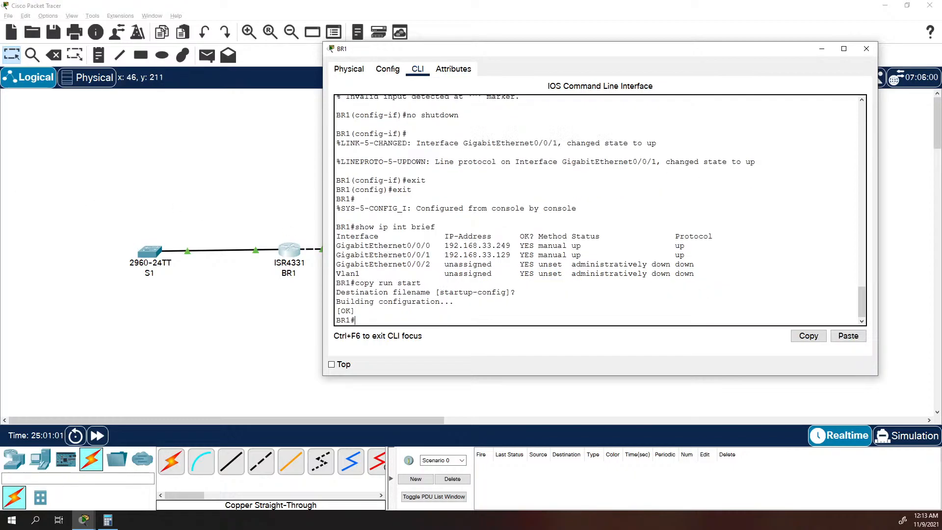
# Save BR2's running configuration with "copy run start", accepting startup-config as the destination filename.
pyautogui.click(167, 330)
pyautogui.click(429, 247)
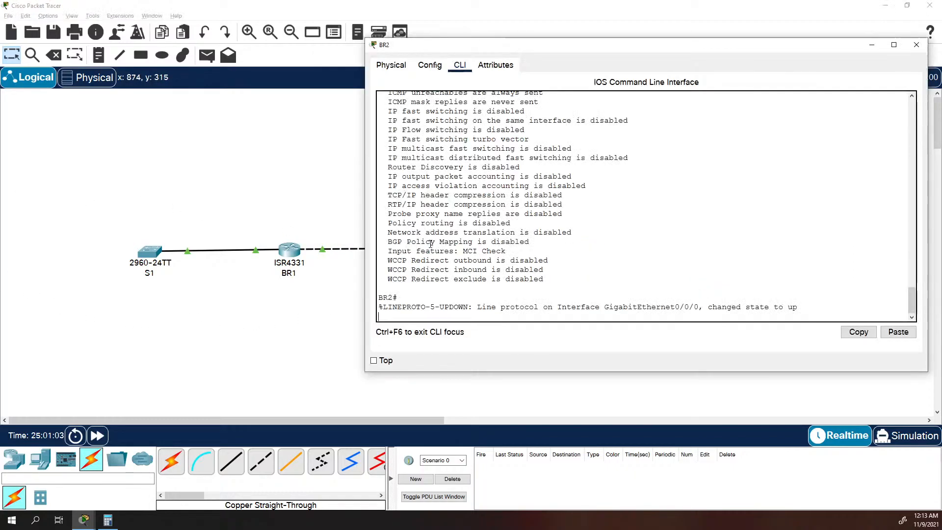
pyautogui.press('Return')
pyautogui.press('Return')
pyautogui.write('copy ruin s')
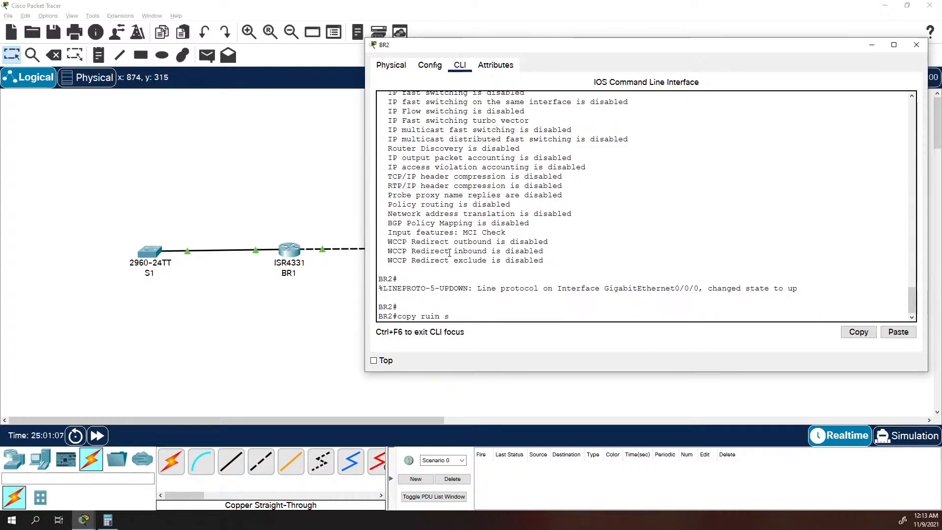
pyautogui.press('BackSpace')
pyautogui.press('BackSpace')
pyautogui.press('BackSpace')
pyautogui.press('BackSpace')
pyautogui.write('n start')
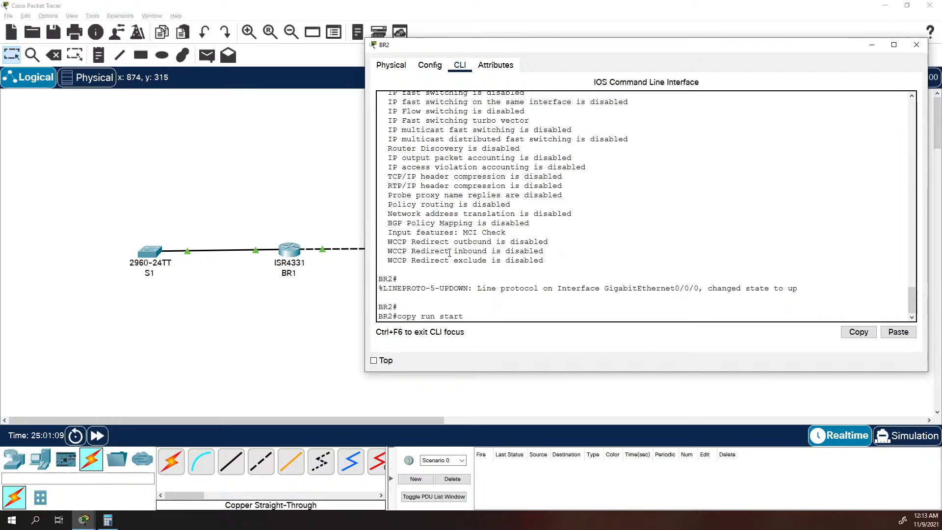
pyautogui.press('Return')
pyautogui.press('Return')
# Check BR2's interface addresses and status with "show ip int brief", then return to the topology.
pyautogui.write('show ')
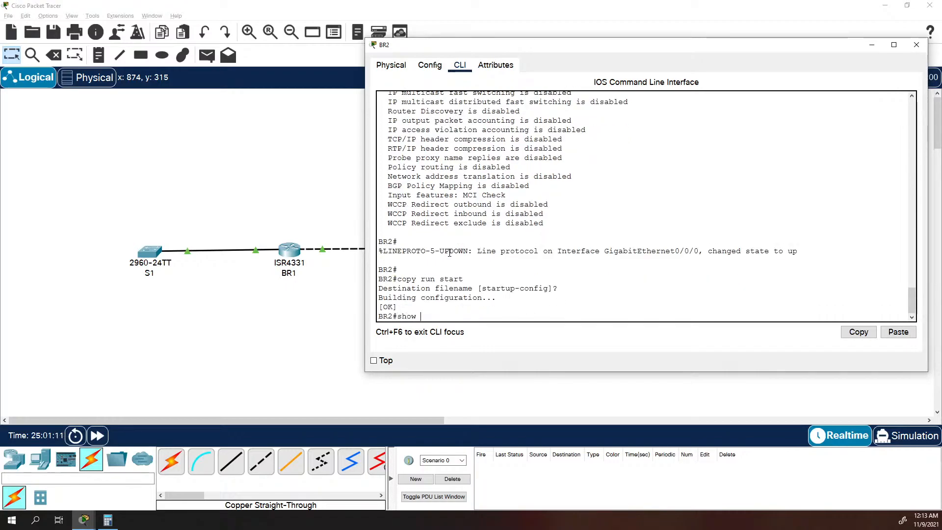
pyautogui.write('ip int brief')
pyautogui.press('Return')
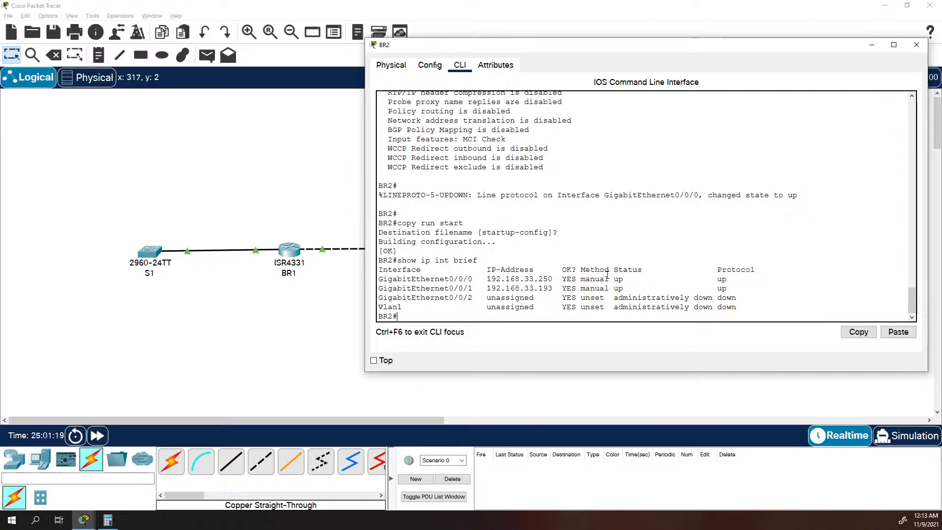
pyautogui.click(332, 354)
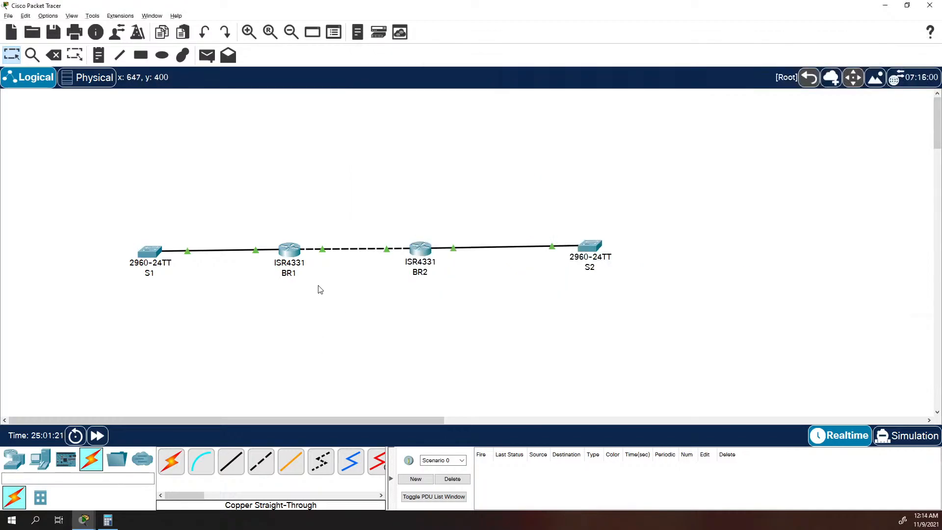
# Ping BR2's address 192.168.33.250 from the BR1 command line twice.
pyautogui.click(289, 249)
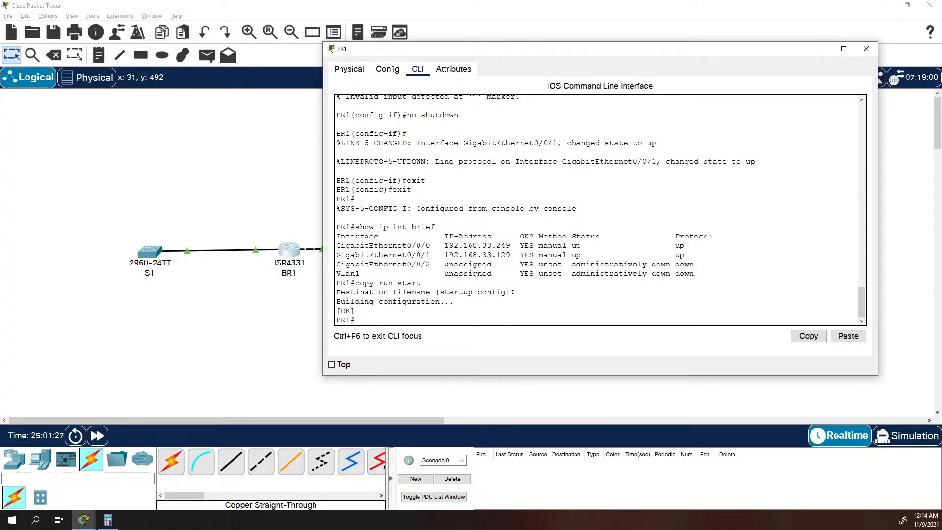
pyautogui.click(435, 279)
pyautogui.write('ping 192.168')
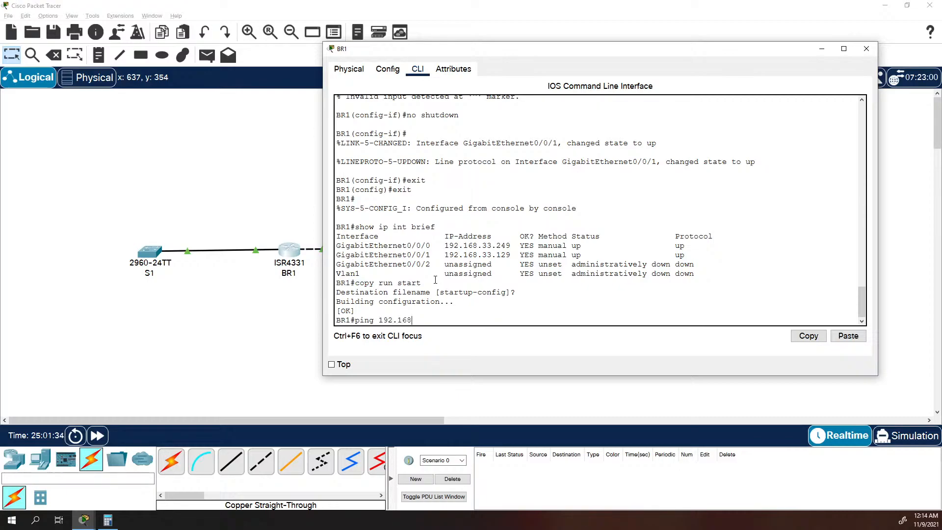
pyautogui.write('.33.250')
pyautogui.press('Return')
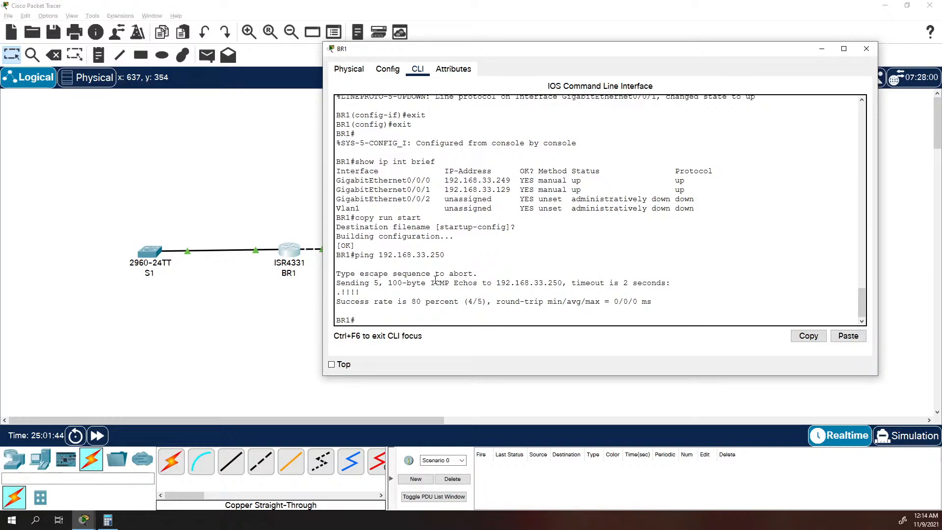
pyautogui.press('Up')
pyautogui.press('Return')
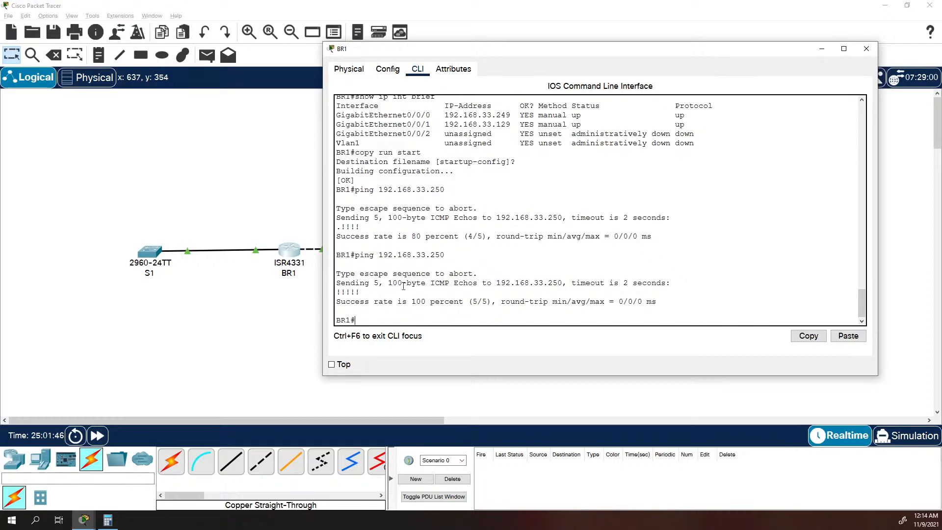
# Ping BR1's address 192.168.33.249 from the BR2 command line.
pyautogui.click(285, 318)
pyautogui.click(432, 251)
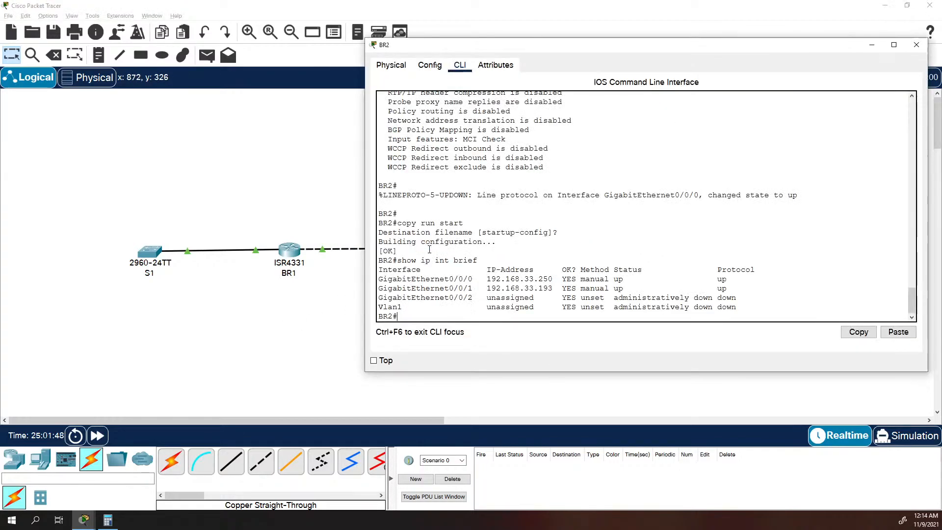
pyautogui.press('Up')
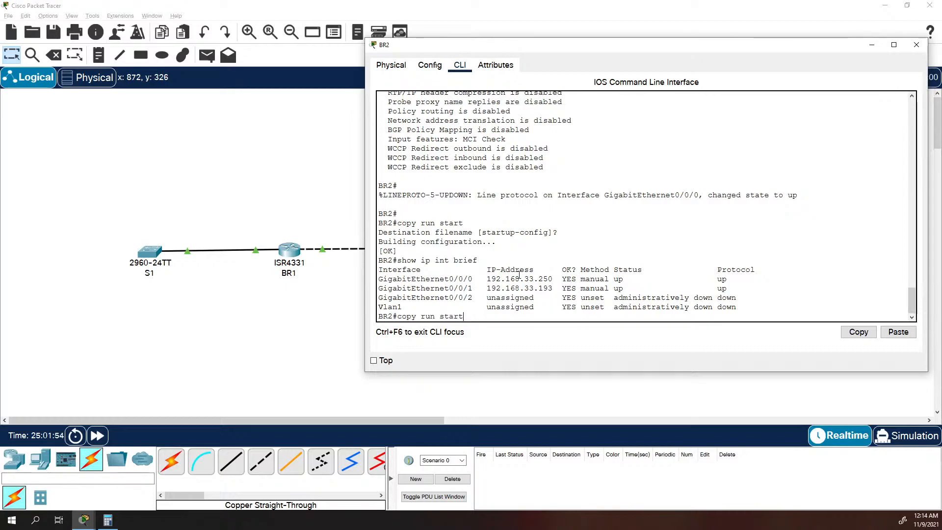
pyautogui.press('BackSpace')
pyautogui.press('BackSpace')
pyautogui.press('BackSpace')
pyautogui.press('BackSpace')
pyautogui.press('BackSpace')
pyautogui.press('BackSpace')
pyautogui.press('BackSpace')
pyautogui.press('BackSpace')
pyautogui.press('BackSpace')
pyautogui.press('BackSpace')
pyautogui.press('BackSpace')
pyautogui.press('BackSpace')
pyautogui.press('BackSpace')
pyautogui.press('BackSpace')
pyautogui.press('BackSpace')
pyautogui.press('BackSpace')
pyautogui.press('BackSpace')
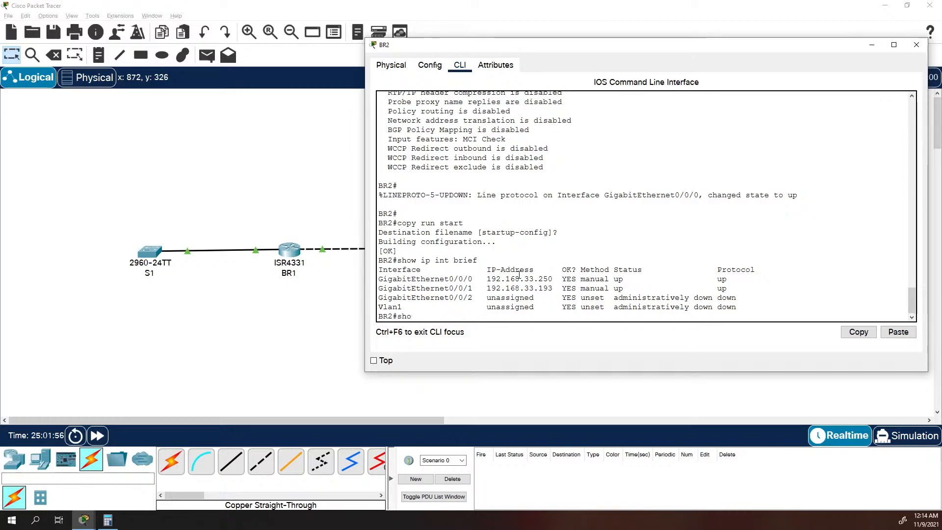
pyautogui.write('ping 192.168.33.249')
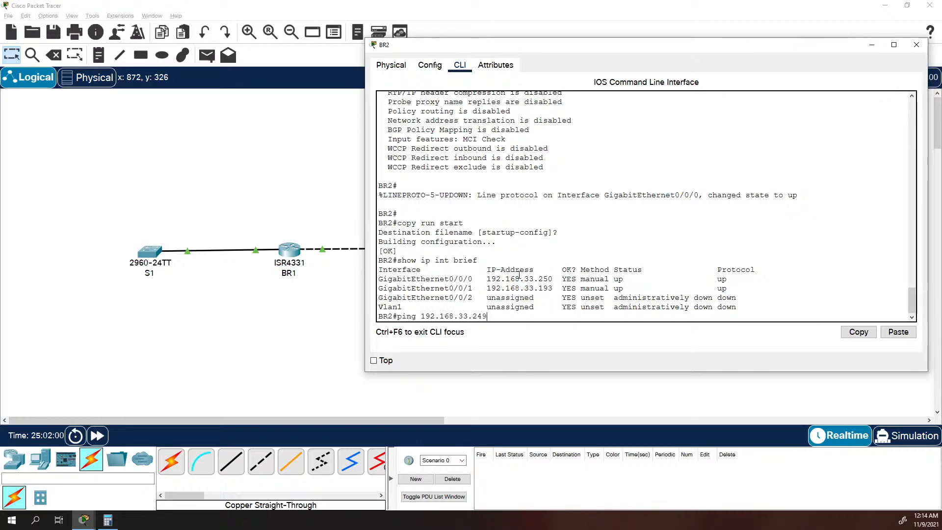
pyautogui.press('Return')
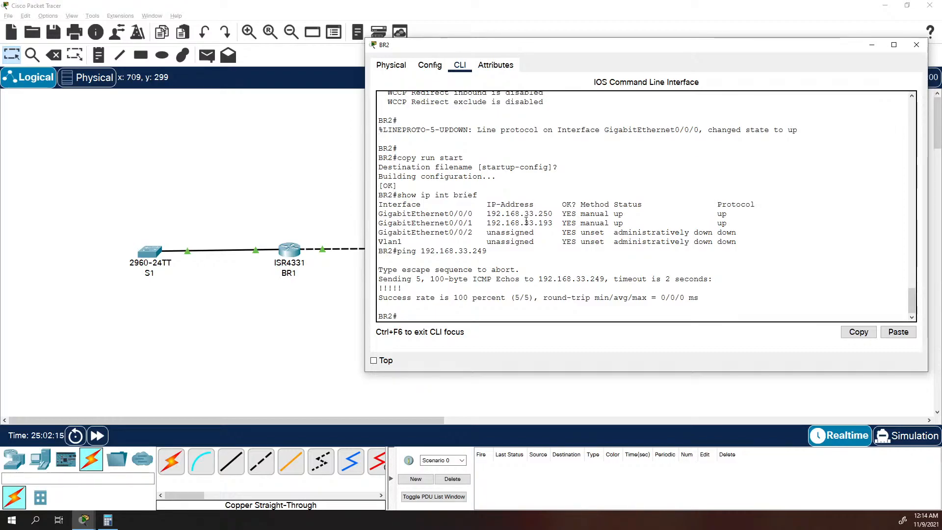
# Assign BR2's interface g0/0/0 the IP address 192.168.33.249 with subnet mask 255.255.255.252.
pyautogui.write('conf t')
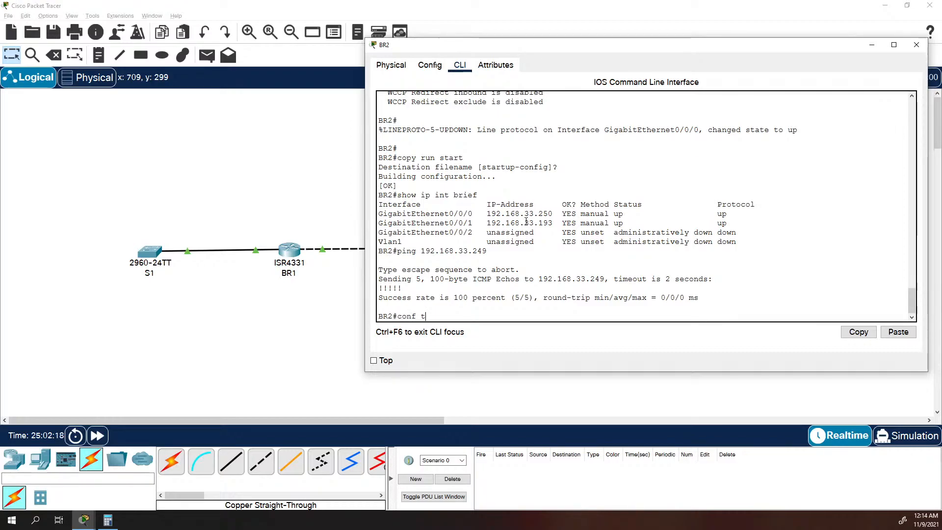
pyautogui.press('Return')
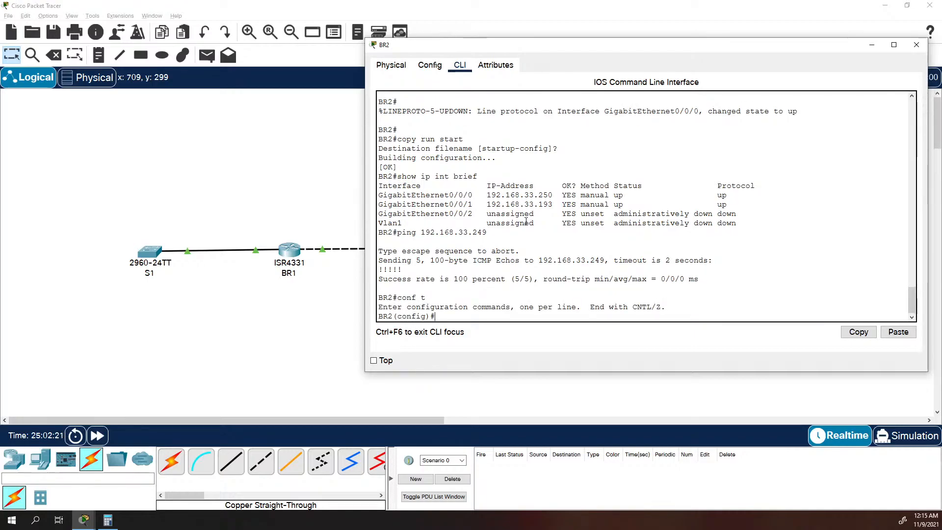
pyautogui.write('int ')
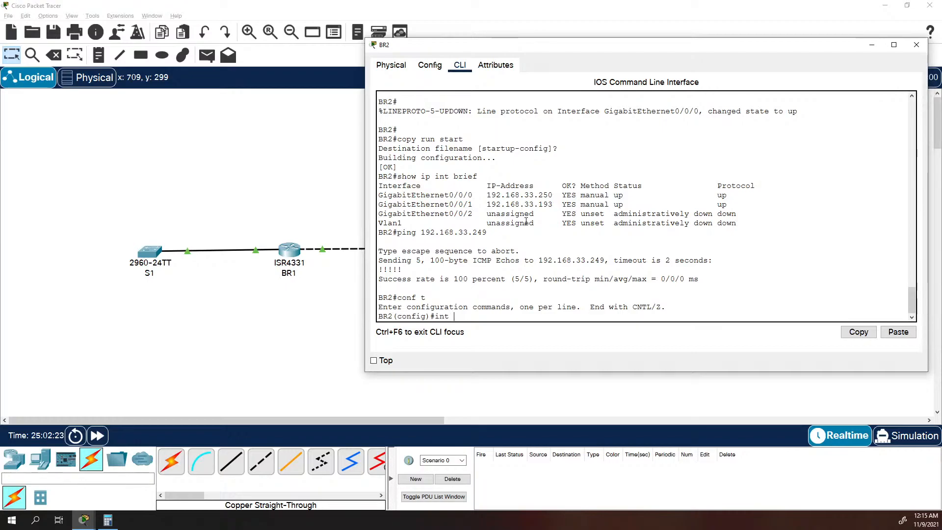
pyautogui.write('g0/0/0')
pyautogui.press('Return')
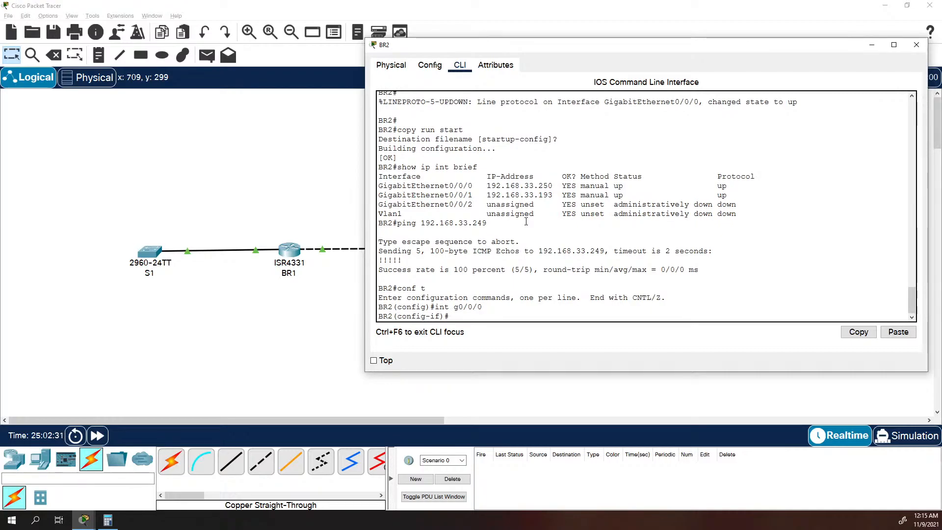
pyautogui.write('ip ap')
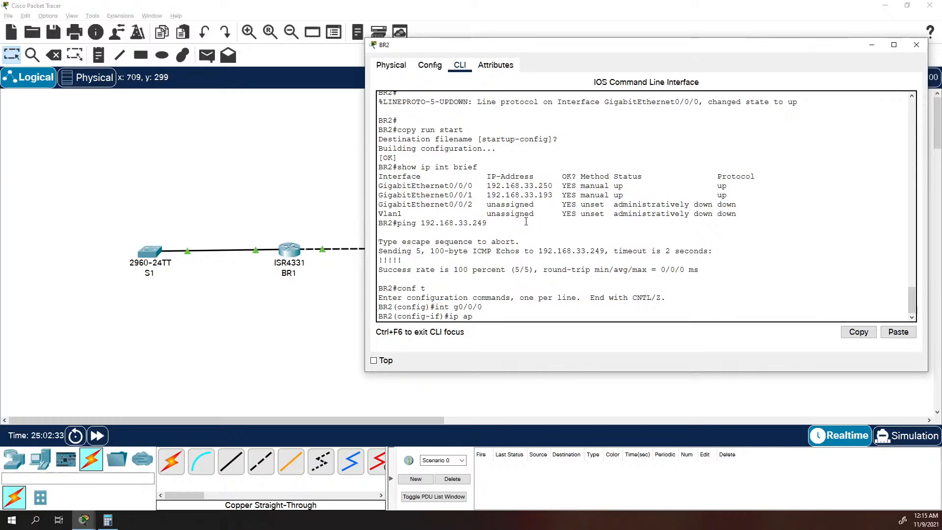
pyautogui.press('BackSpace')
pyautogui.write('ddrtes')
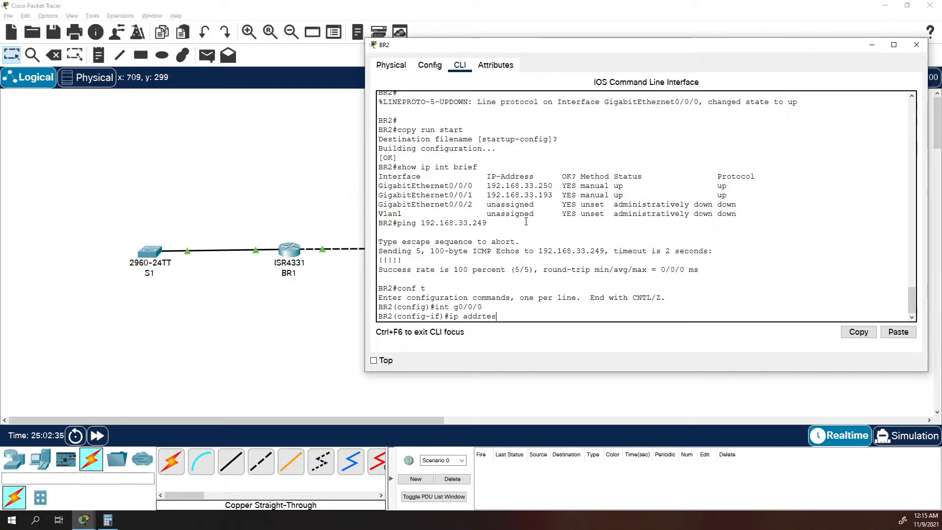
pyautogui.press('BackSpace')
pyautogui.press('BackSpace')
pyautogui.press('BackSpace')
pyautogui.write('ess 192.1689.')
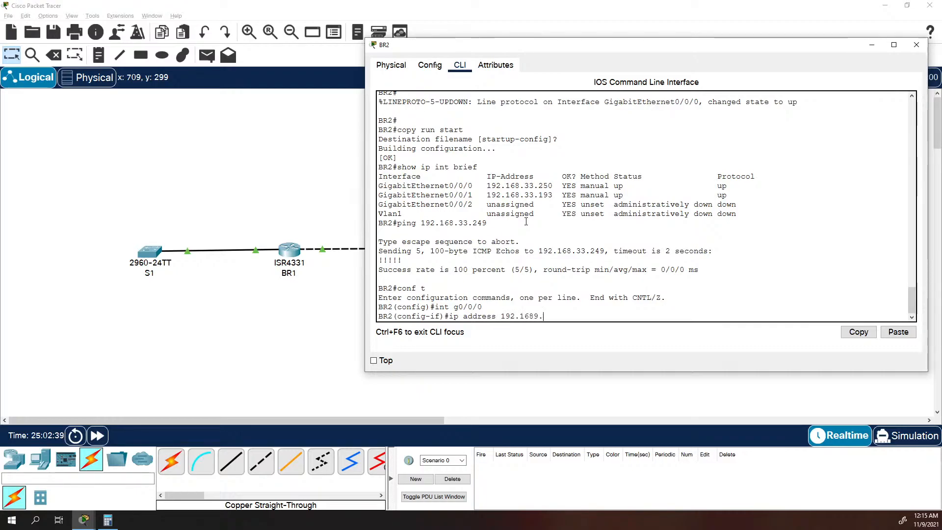
pyautogui.press('BackSpace')
pyautogui.press('BackSpace')
pyautogui.write('.33.249 25')
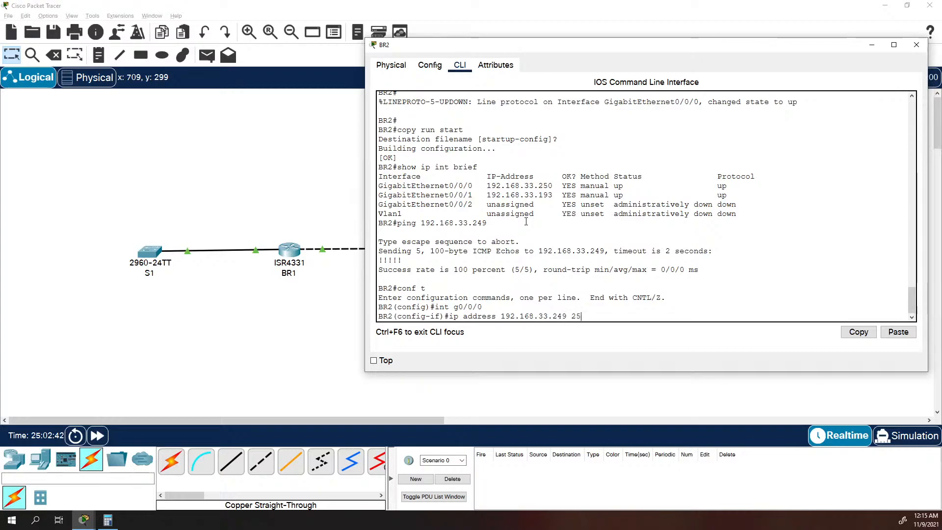
pyautogui.write('5.255.255.252')
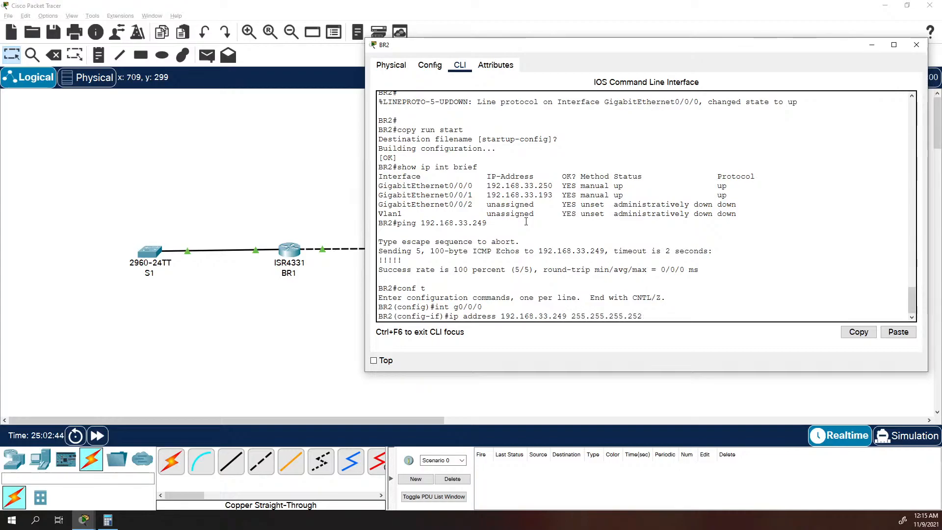
pyautogui.press('Return')
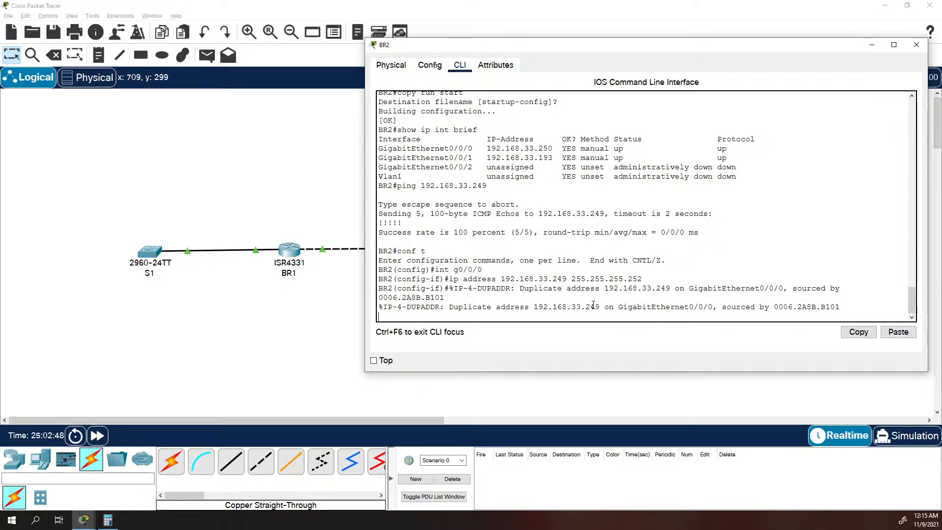
pyautogui.press('Return')
# Leave BR2's configuration mode and check the address assigned to g0/0/0 with "show ip int brief".
pyautogui.write('exit')
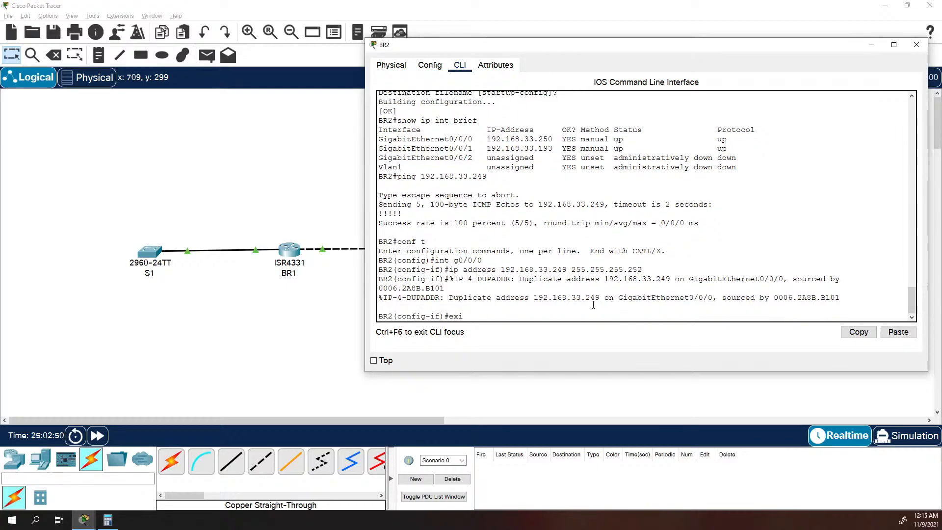
pyautogui.press('Return')
pyautogui.write('show')
pyautogui.press('BackSpace')
pyautogui.press('BackSpace')
pyautogui.press('BackSpace')
pyautogui.press('BackSpace')
pyautogui.write('exit')
pyautogui.press('Return')
pyautogui.press('Return')
pyautogui.write('show')
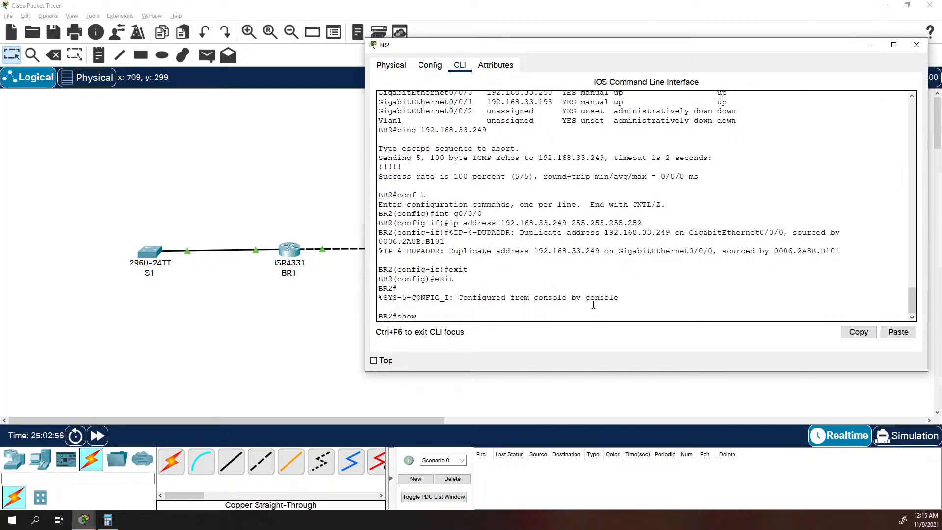
pyautogui.write(' ip int brief')
pyautogui.press('Return')
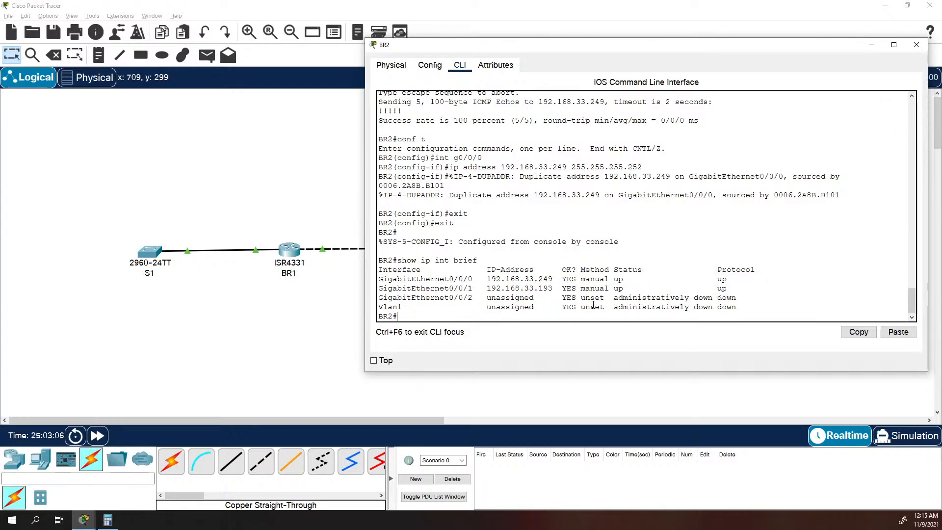
# Restart BR2's interface g0/0/0 by issuing "shutdown" and "no shutdown" in its interface configuration.
pyautogui.write('conf t')
pyautogui.press('Return')
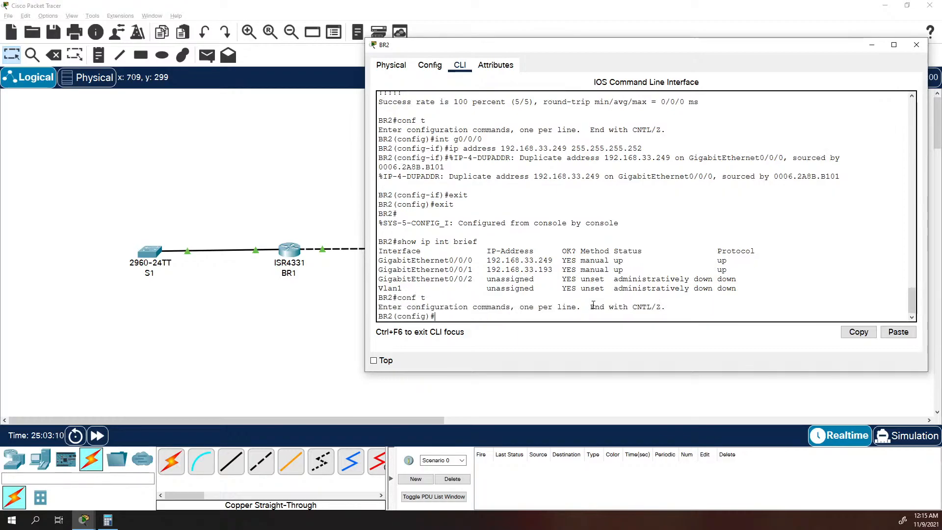
pyautogui.write('int g0/0/0')
pyautogui.press('Return')
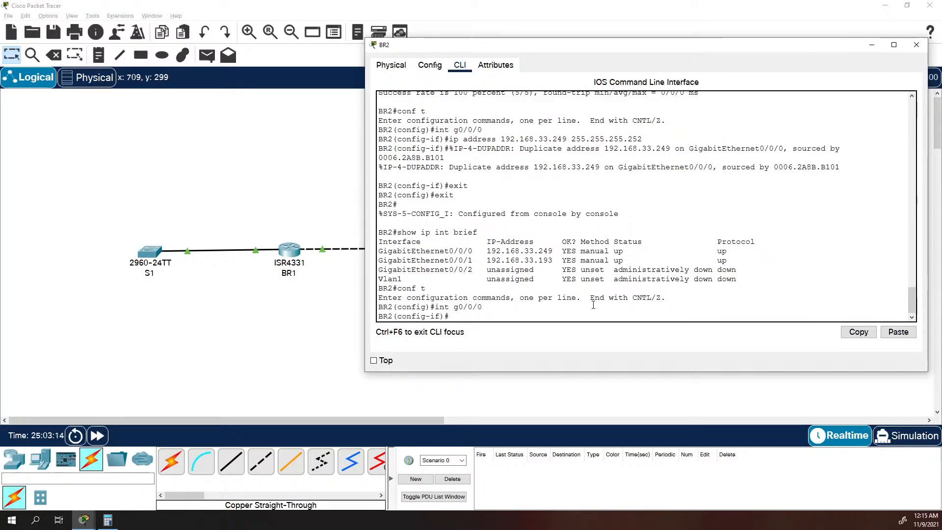
pyautogui.write('shutdown')
pyautogui.press('Return')
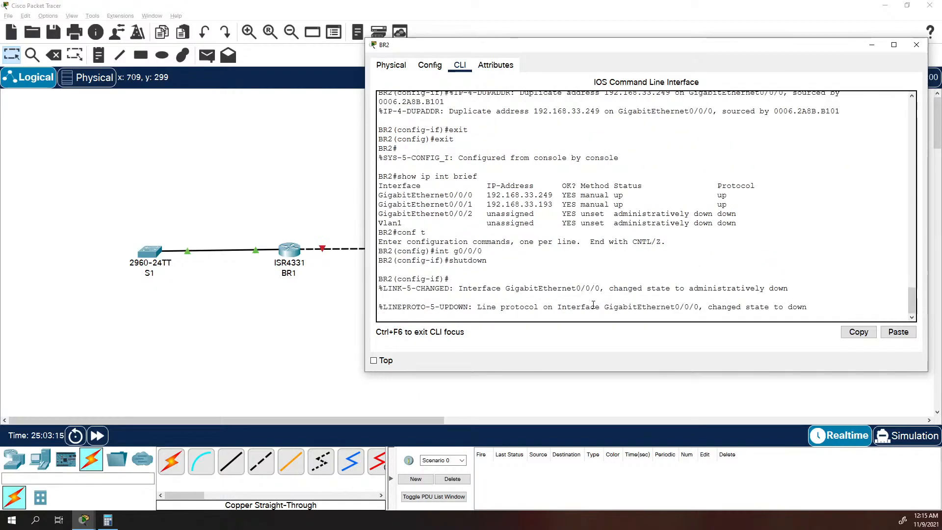
pyautogui.press('Return')
pyautogui.write('no shutdown')
pyautogui.press('Return')
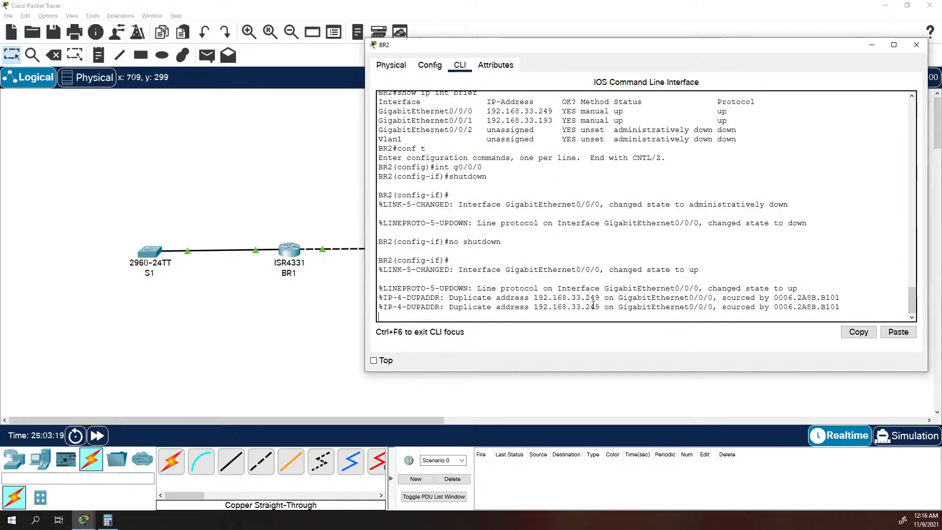
pyautogui.press('Return')
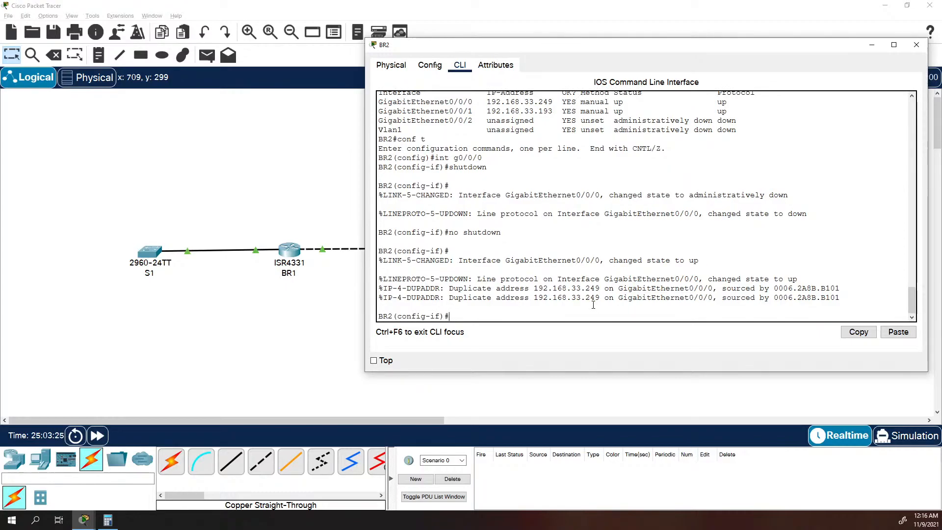
# Exit to BR2's privileged mode and recheck all interfaces after the g0/0/0 restart with "show ip int brief".
pyautogui.write('exit')
pyautogui.press('Return')
pyautogui.write('exit')
pyautogui.press('Return')
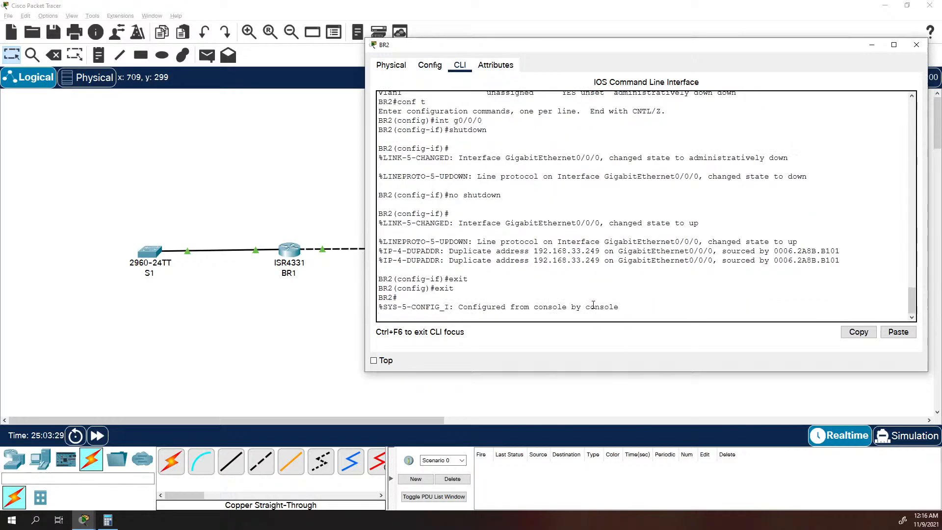
pyautogui.press('Return')
pyautogui.write('show ip int brief')
pyautogui.press('Return')
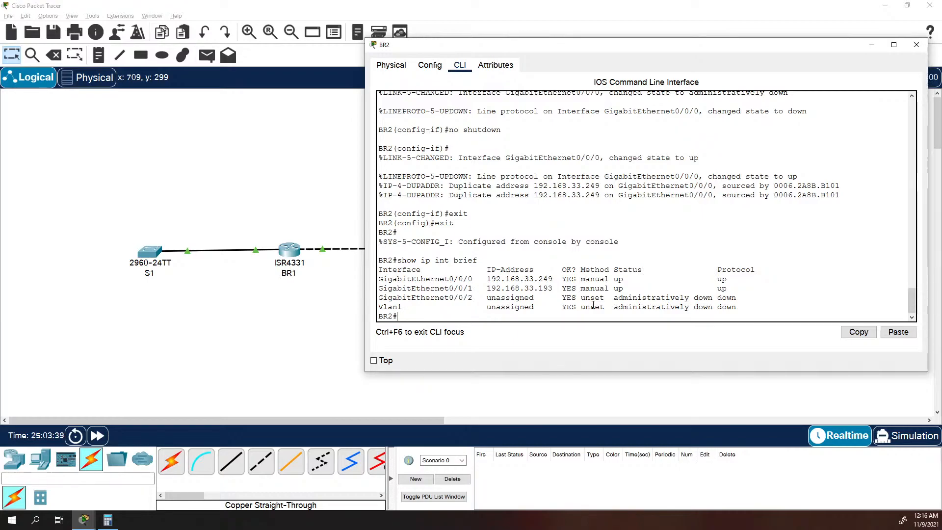
# Ping 192.168.33.249 from BR2's privileged mode while g0/0/0 still uses that address.
pyautogui.write('ping 192.168.33.')
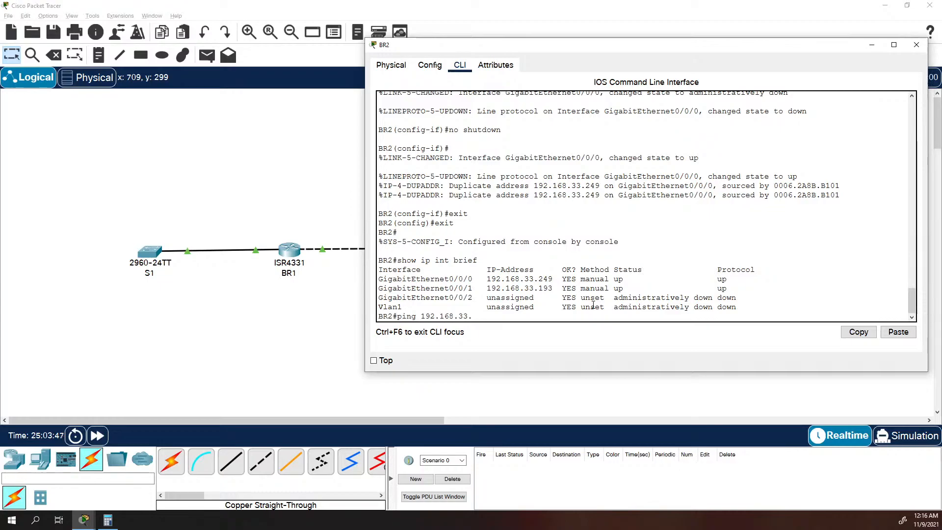
pyautogui.write('249')
pyautogui.press('Return')
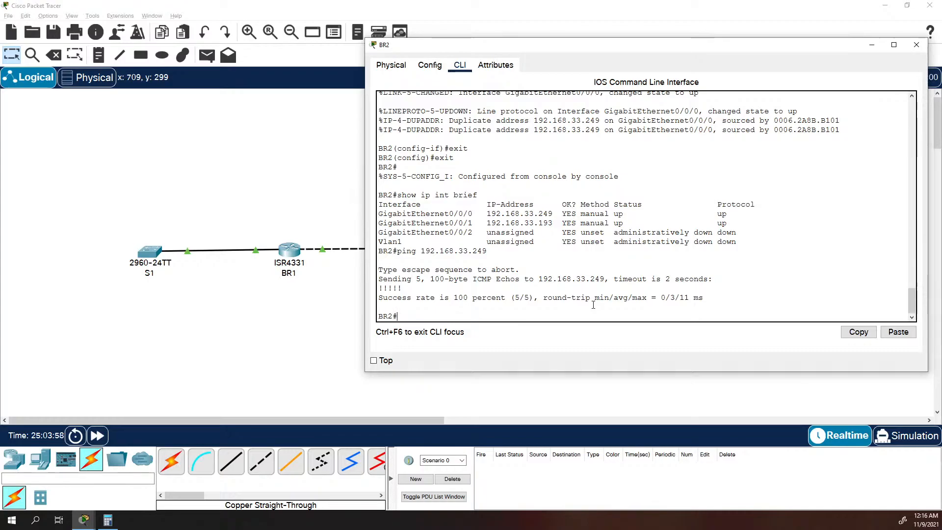
# Assign BR2's interface g0/0/0 the IP address 192.168.33.250 with subnet mask 255.255.255.252.
pyautogui.write('conf t')
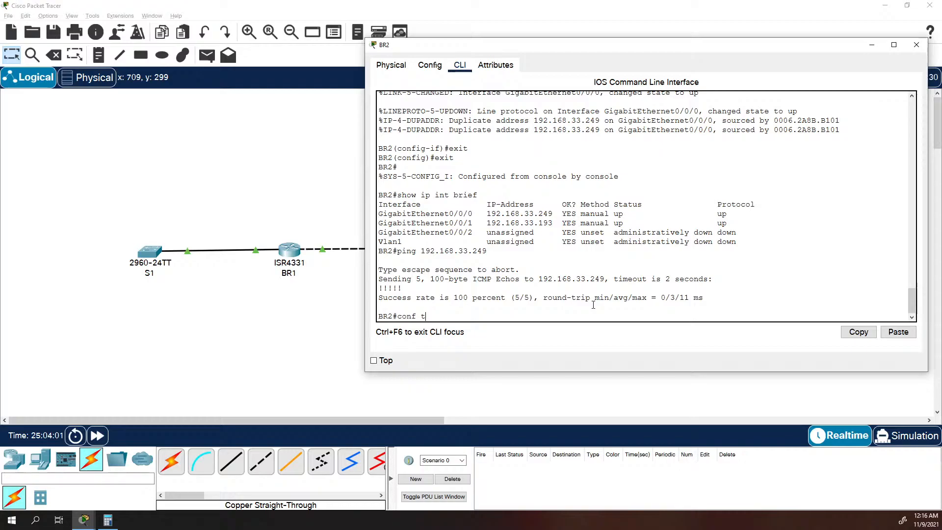
pyautogui.press('Return')
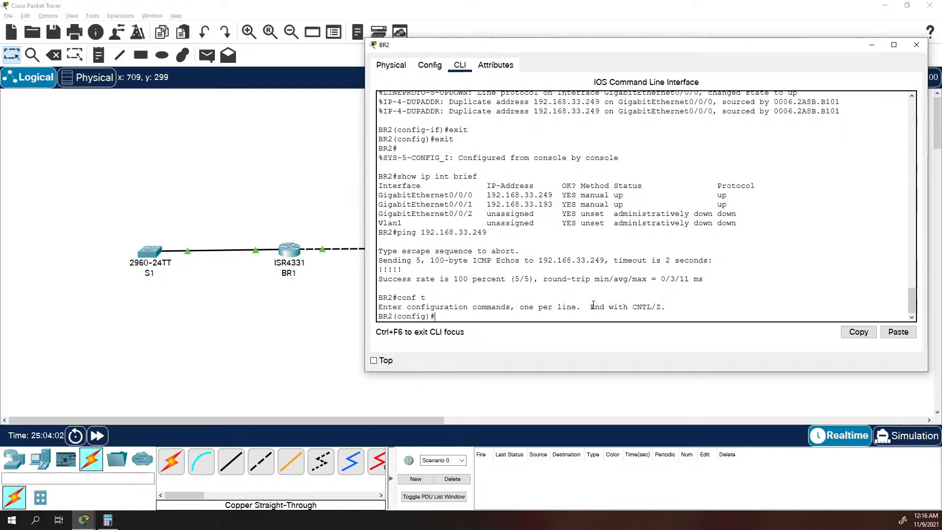
pyautogui.write('int g0/g')
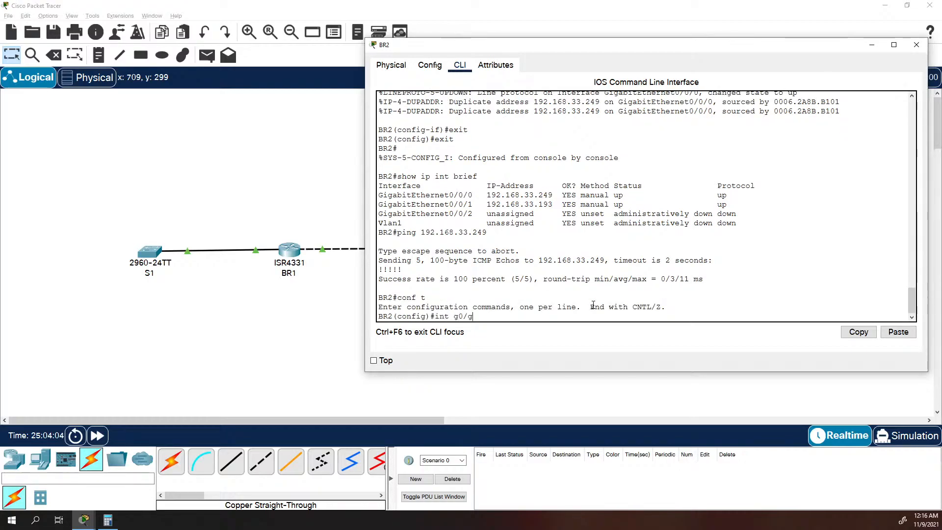
pyautogui.press('BackSpace')
pyautogui.write('0/')
pyautogui.press('Return')
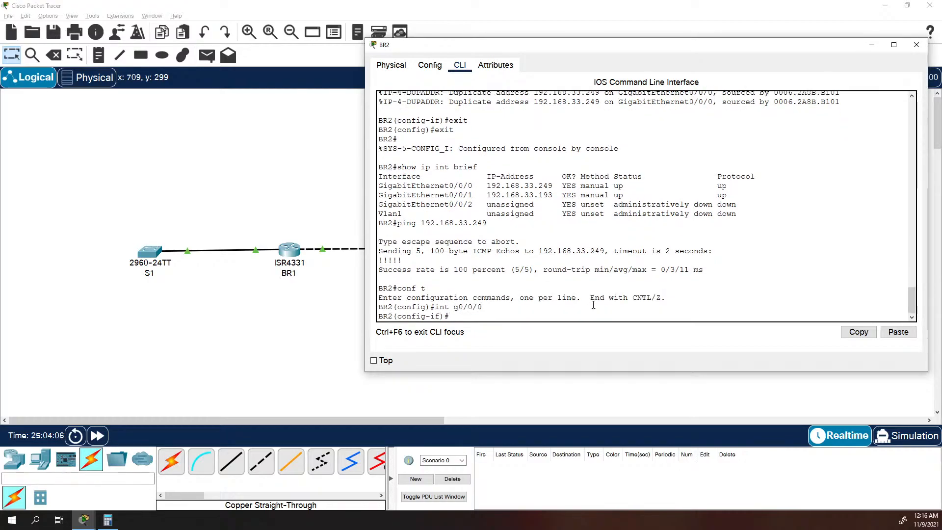
pyautogui.write('ip address 192.168.')
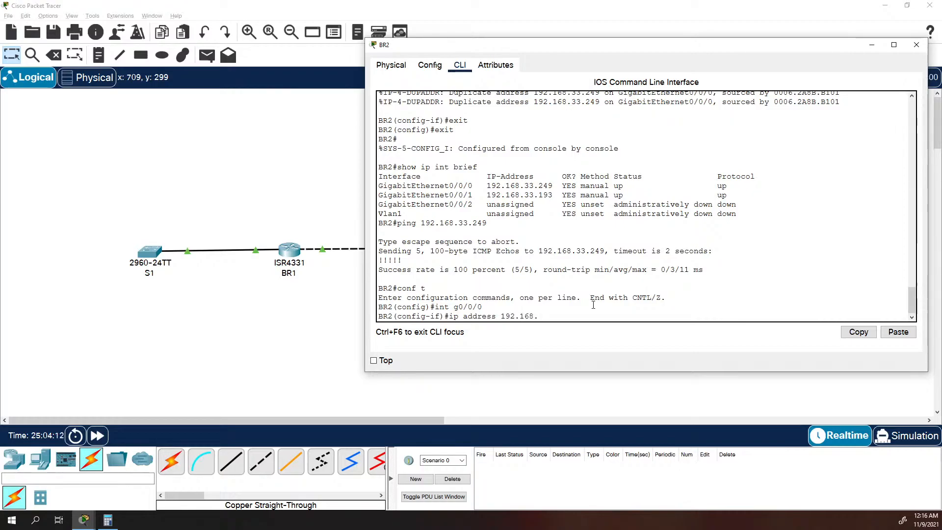
pyautogui.write('33.250 255.255')
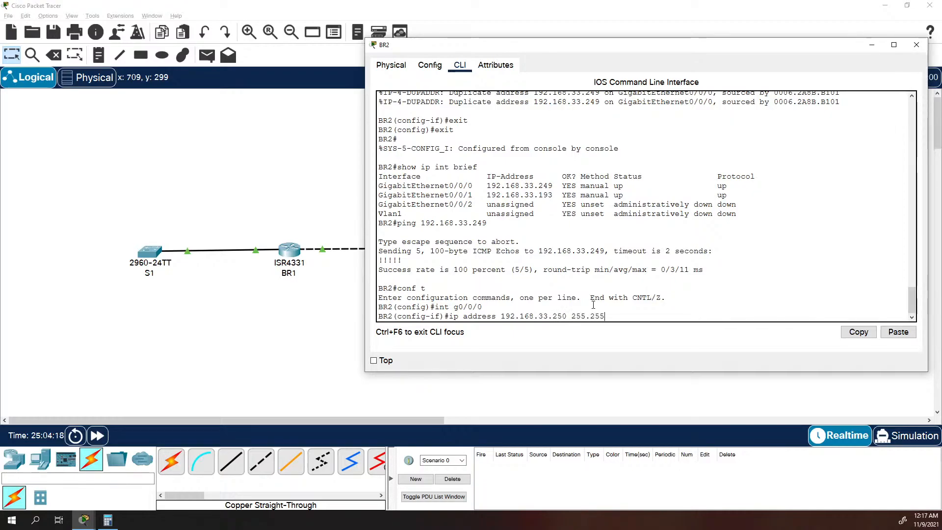
pyautogui.write('.255.252')
pyautogui.press('Return')
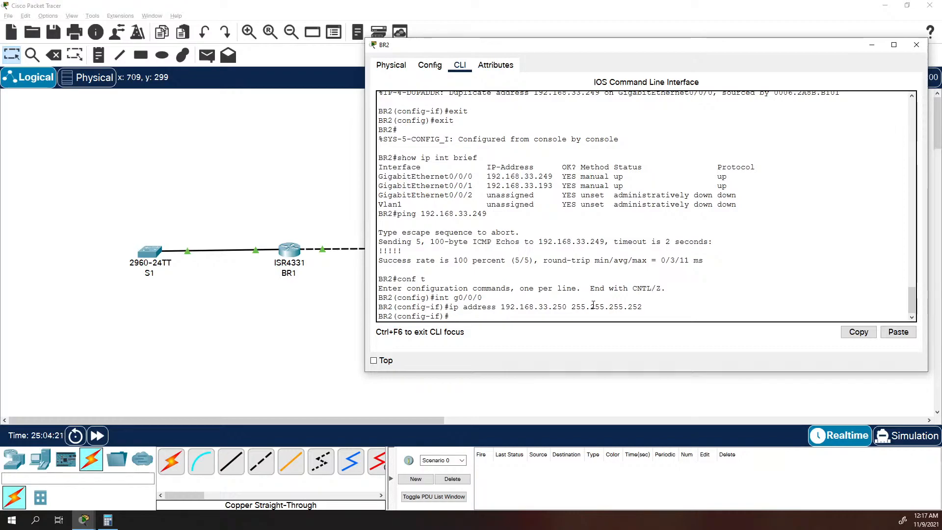
# Return to BR2's privileged mode and check the readdressed g0/0/0 interface with "show ip int brief".
pyautogui.write('exit')
pyautogui.press('Return')
pyautogui.write('s')
pyautogui.press('BackSpace')
pyautogui.write('exit')
pyautogui.press('Return')
pyautogui.write('sho')
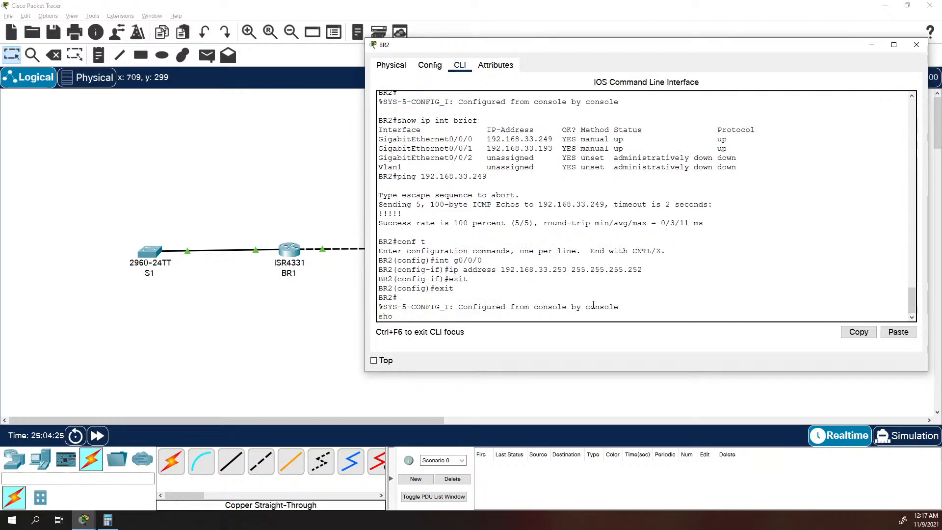
pyautogui.write('w ip int brif')
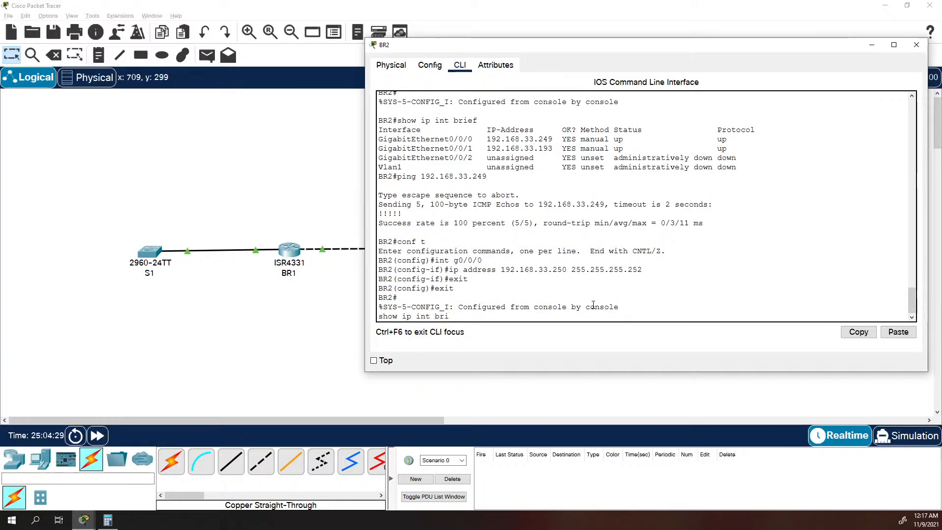
pyautogui.press('Return')
pyautogui.write('show ip int brief')
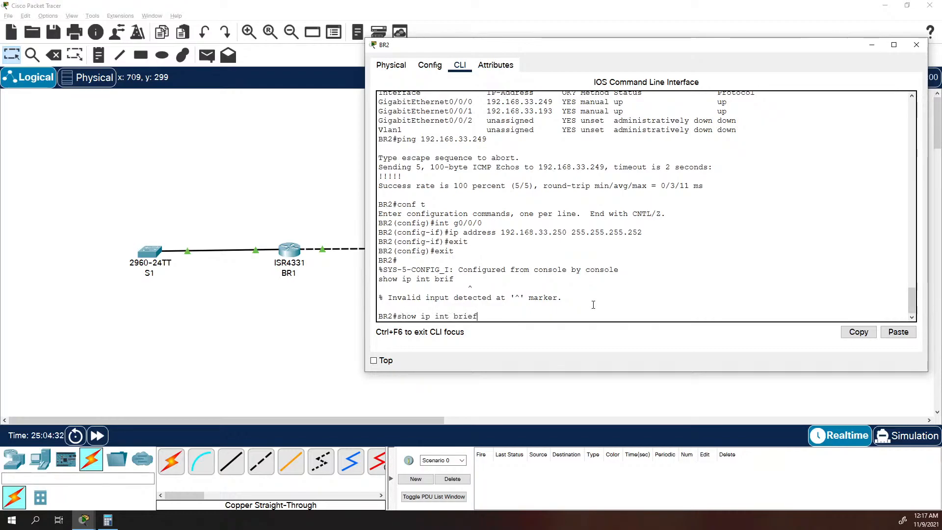
pyautogui.press('Return')
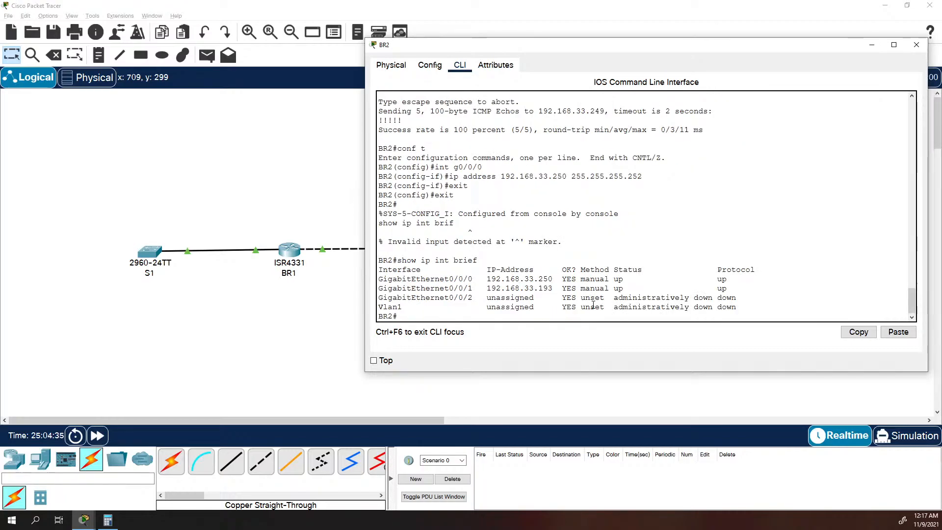
# Recall and rerun the ping to 192.168.33.249 to test the link from BR2 to BR1.
pyautogui.press('Up')
pyautogui.press('Up')
pyautogui.press('Up')
pyautogui.press('Up')
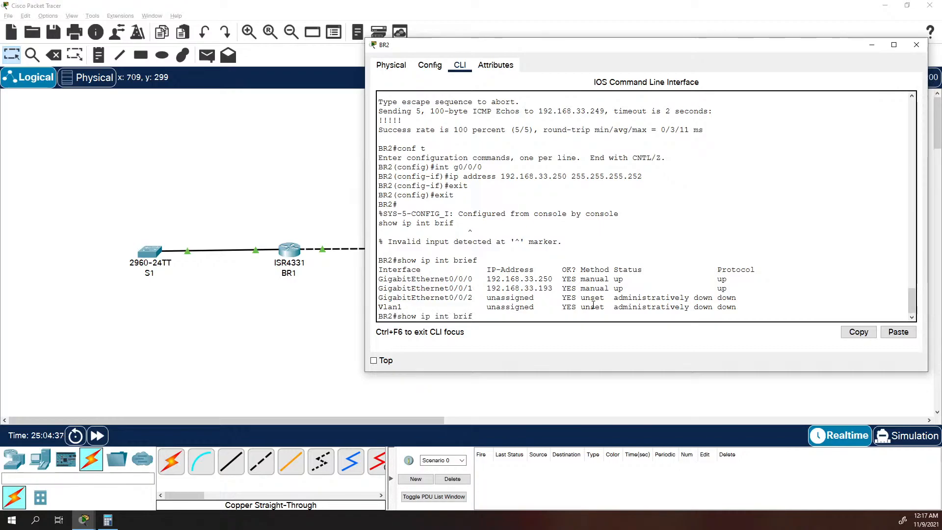
pyautogui.press('Return')
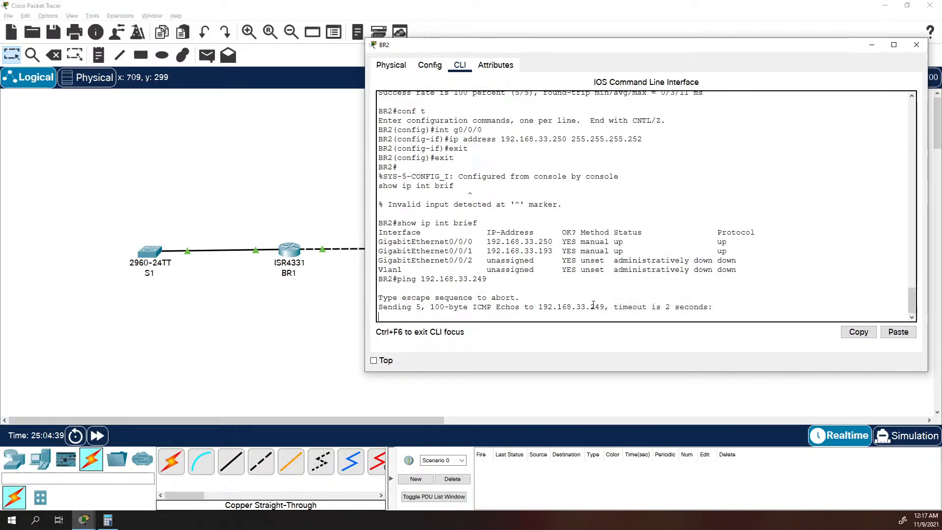
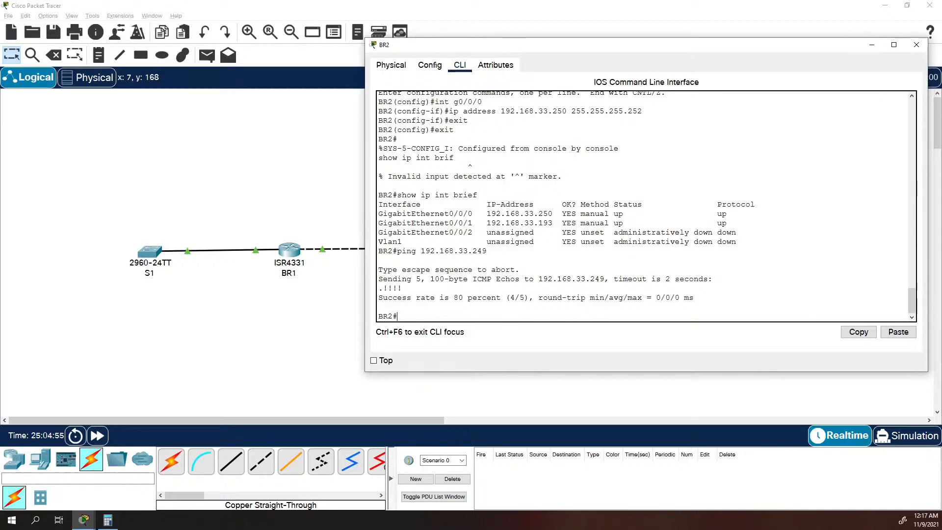
# Return to the topology and reattach the BR1 end of the BR1–BR2 cable to BR1's GigabitEthernet0/0/0.
pyautogui.click(98, 370)
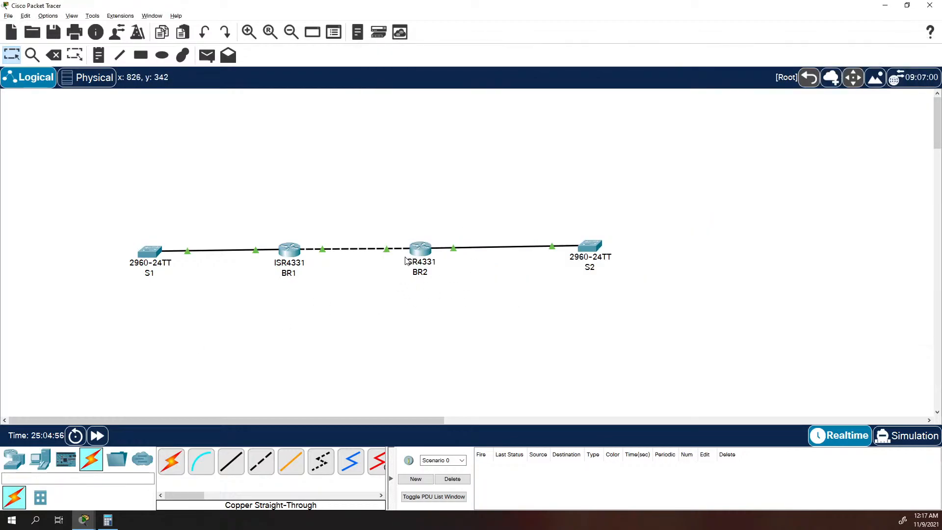
pyautogui.moveTo(322, 250); pyautogui.dragTo(285, 249)
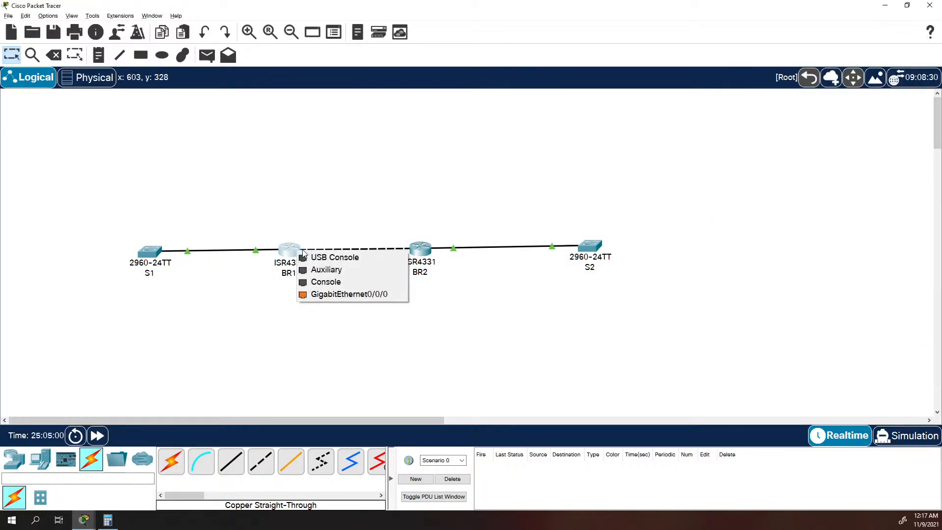
pyautogui.click(333, 293)
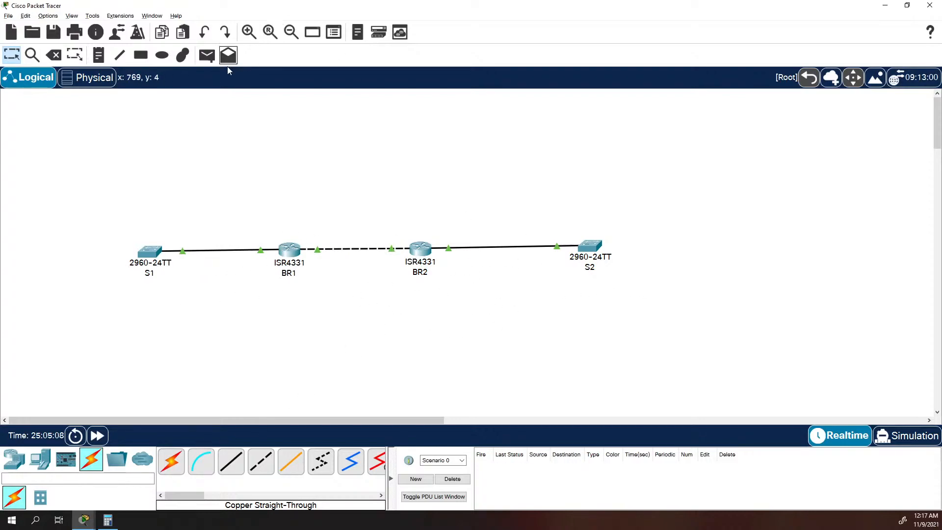
# Try to send a simple PDU from switch S1 to switch S2.
pyautogui.click(207, 54)
pyautogui.click(149, 252)
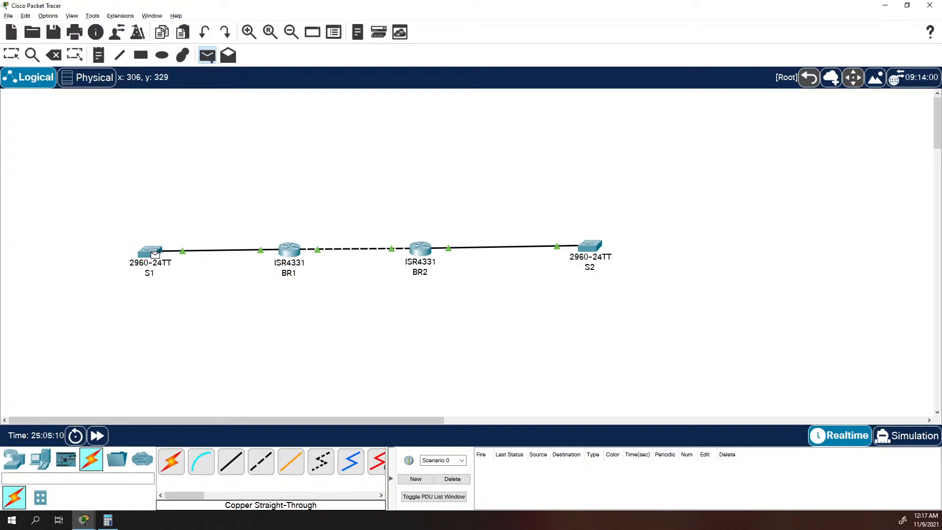
pyautogui.click(595, 250)
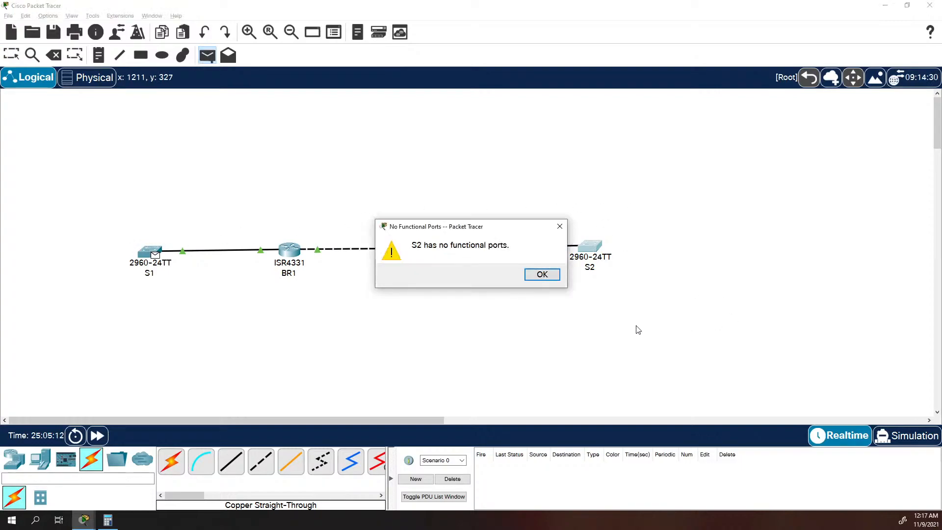
pyautogui.click(550, 279)
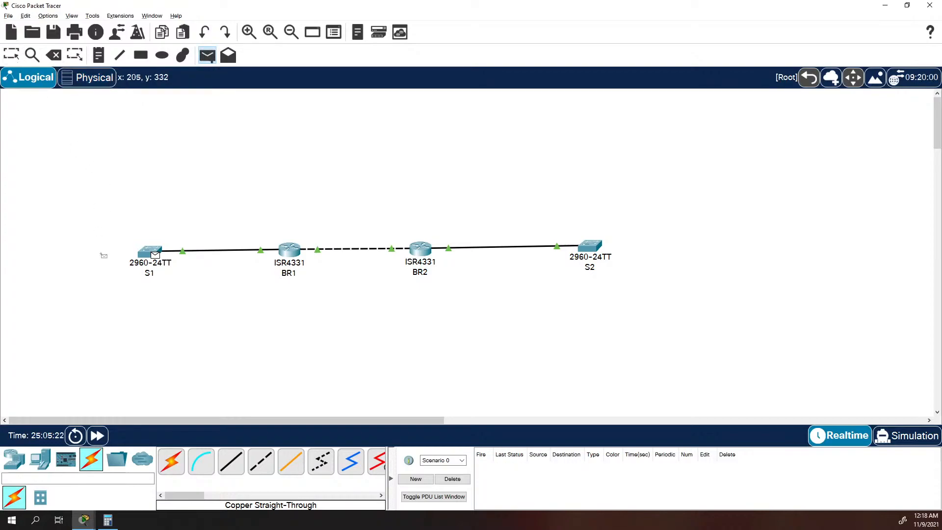
pyautogui.press('Escape')
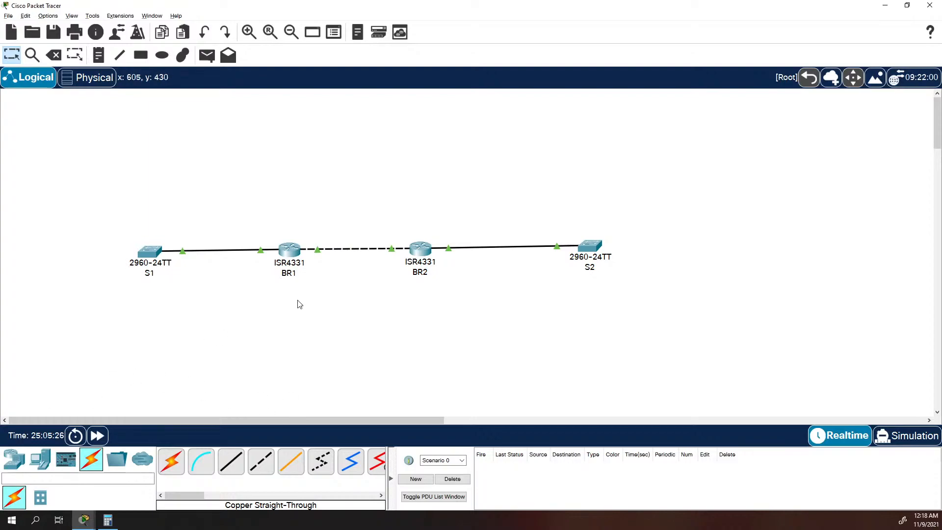
# Open switch S1's command line and enter privileged mode.
pyautogui.moveTo(84, 519)
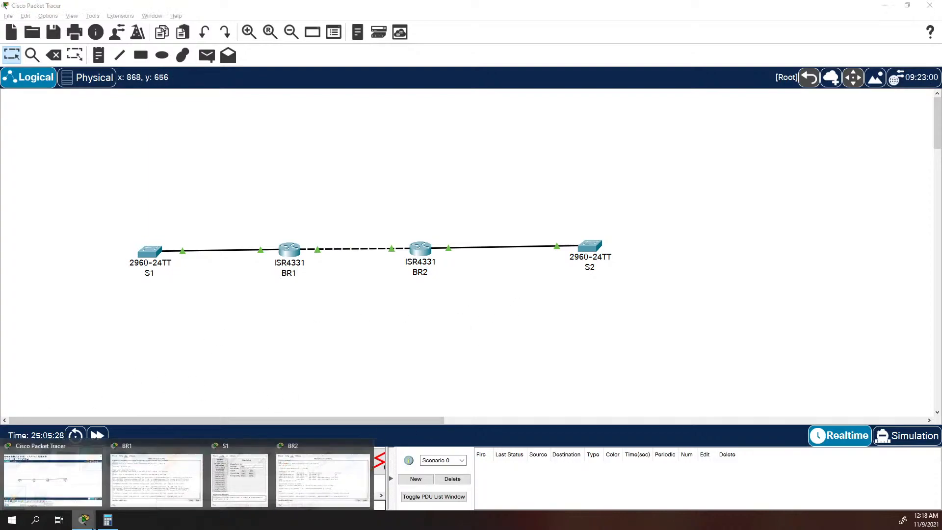
pyautogui.click(86, 483)
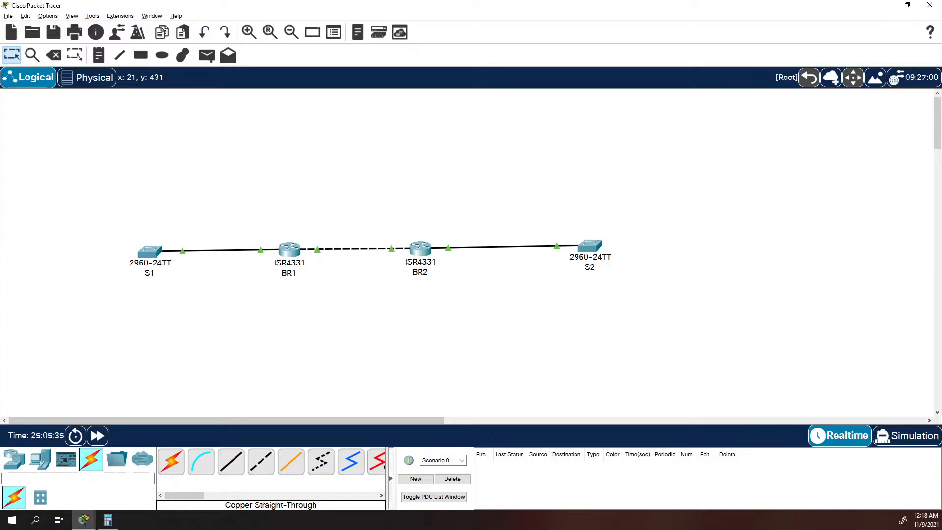
pyautogui.click(156, 251)
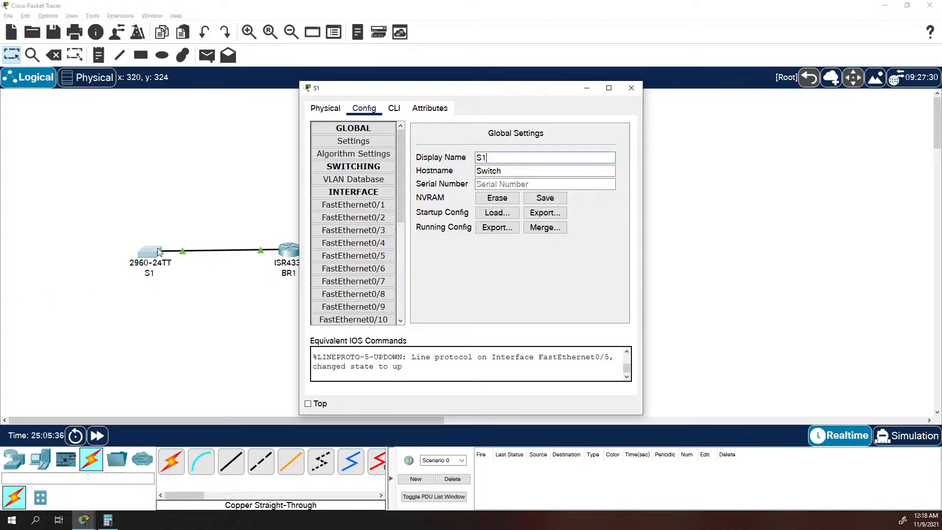
pyautogui.click(392, 109)
pyautogui.press('Return')
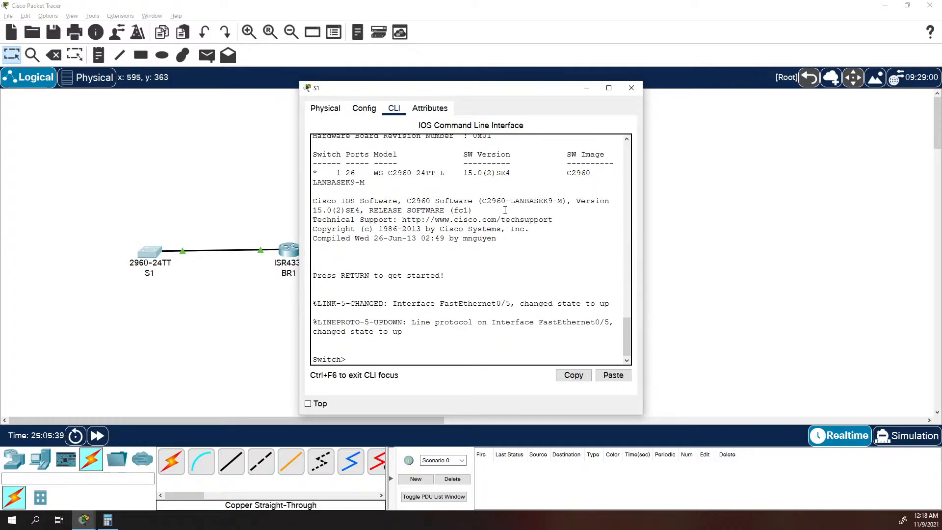
pyautogui.write('en')
pyautogui.press('Return')
# Try to set the hostname S1 directly from the switch's privileged mode.
pyautogui.write('hostname')
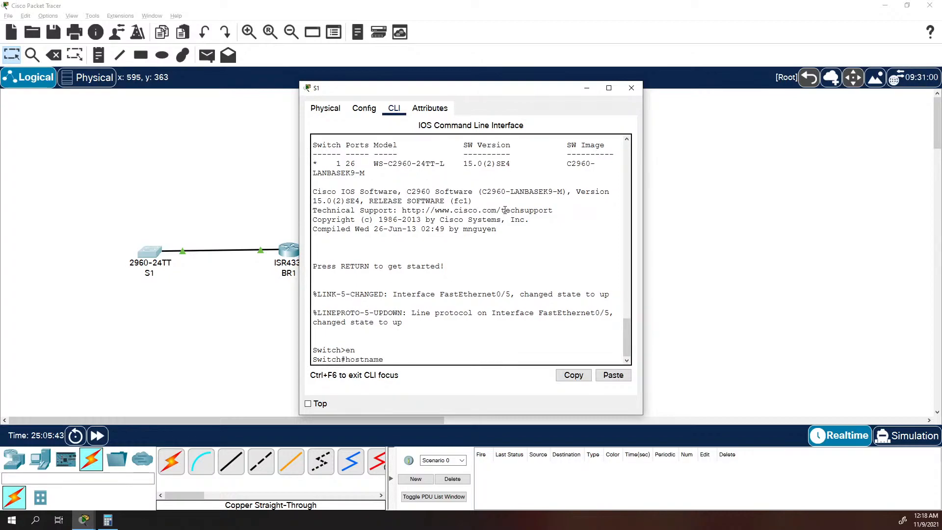
pyautogui.write(' S1')
pyautogui.press('Return')
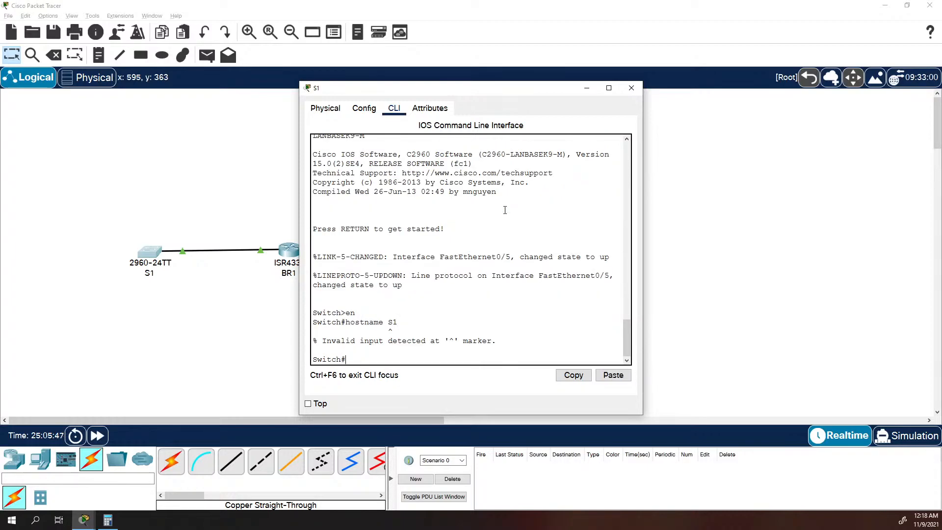
# Enter global configuration mode on the switch and set its hostname to S1.
pyautogui.write('conf t')
pyautogui.press('Return')
pyautogui.write('hostname')
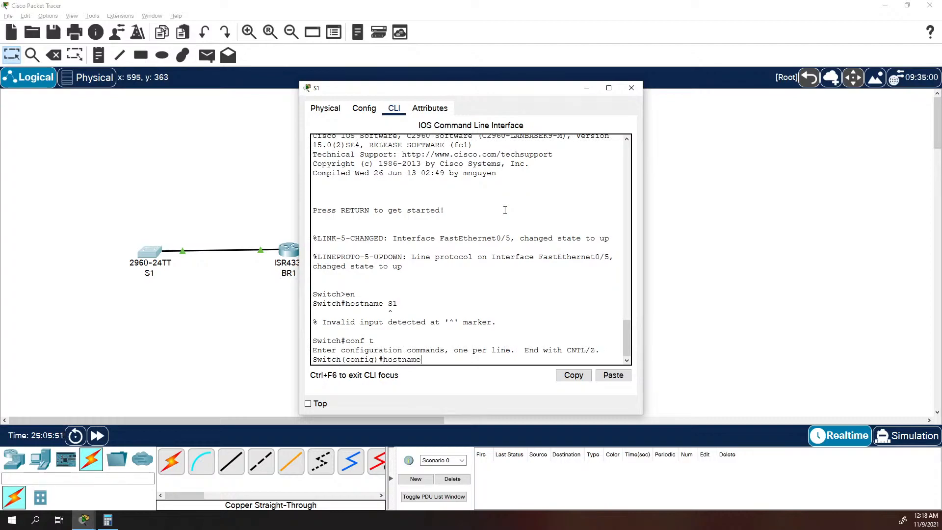
pyautogui.write(' S1')
pyautogui.press('Return')
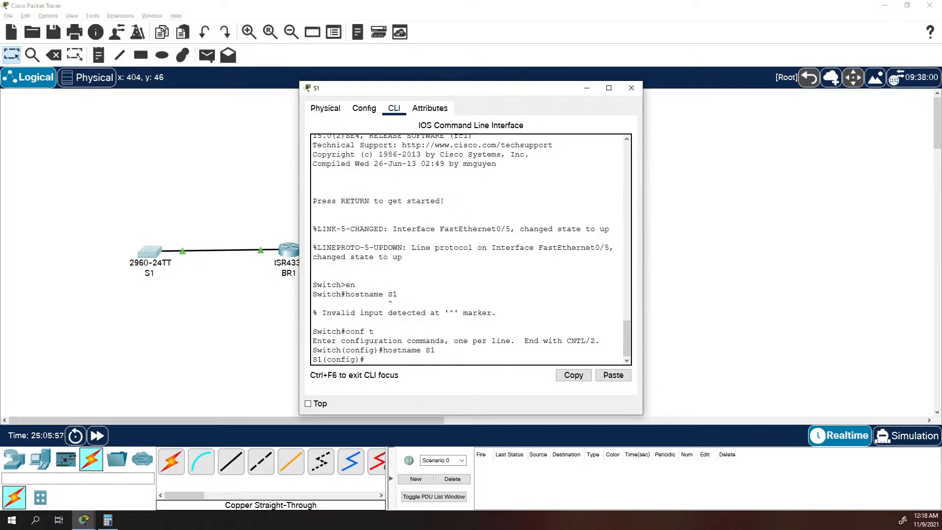
# Disable DNS lookup on S1 with "no ip domain lookup".
pyautogui.write('no iip domain lookup')
pyautogui.press('Return')
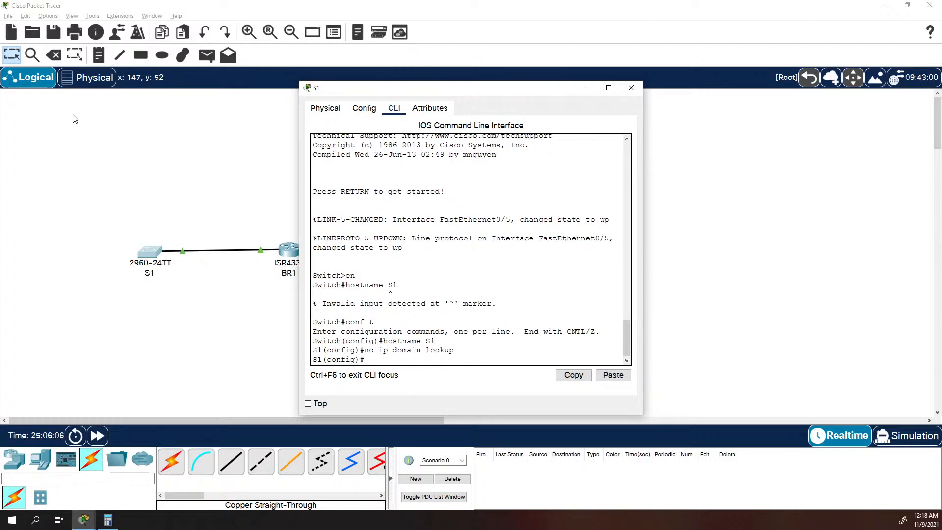
# Try to set S1's privileged-mode secret password using the abbreviated "en secret" command.
pyautogui.write('en')
pyautogui.write(' secr')
pyautogui.write('et class')
pyautogui.press('Return')
# Set S1's privileged-mode secret password using the full "enable secret" command.
pyautogui.write('enable')
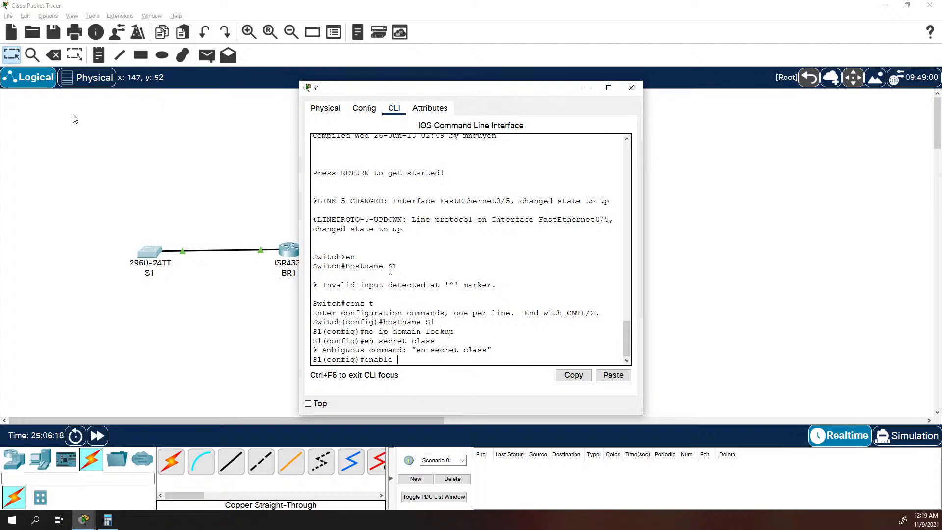
pyautogui.write(' secreteclass')
pyautogui.press('Return')
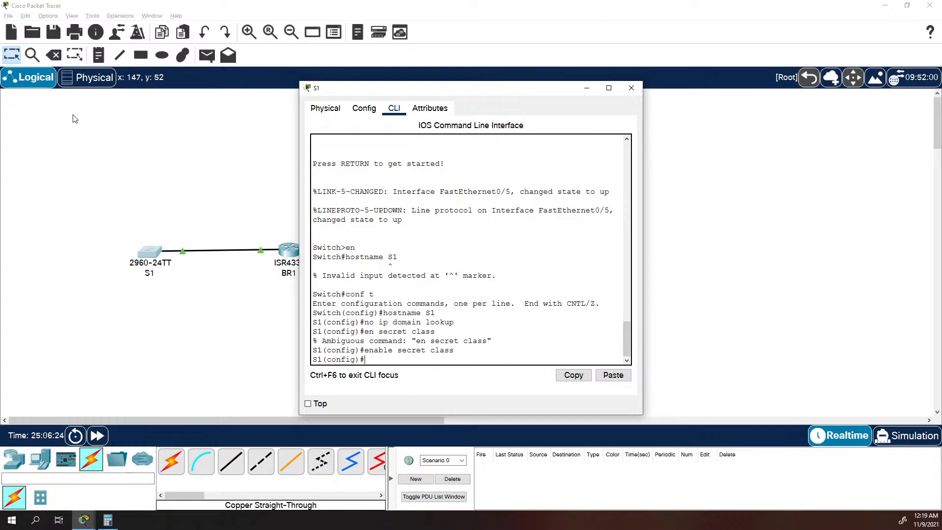
# Set the console password on S1's line con 0 and require login.
pyautogui.press('Return')
pyautogui.write('password cisco')
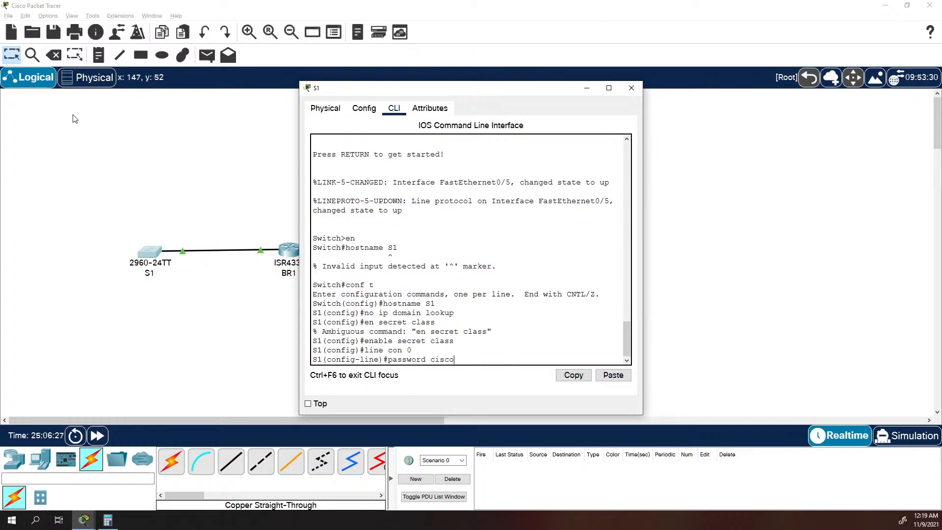
pyautogui.press('Return')
pyautogui.write('login')
pyautogui.press('Return')
# Set the remote-access password on S1's line vty 0 4, require login, and return to global configuration mode.
pyautogui.write('line vty 0 4')
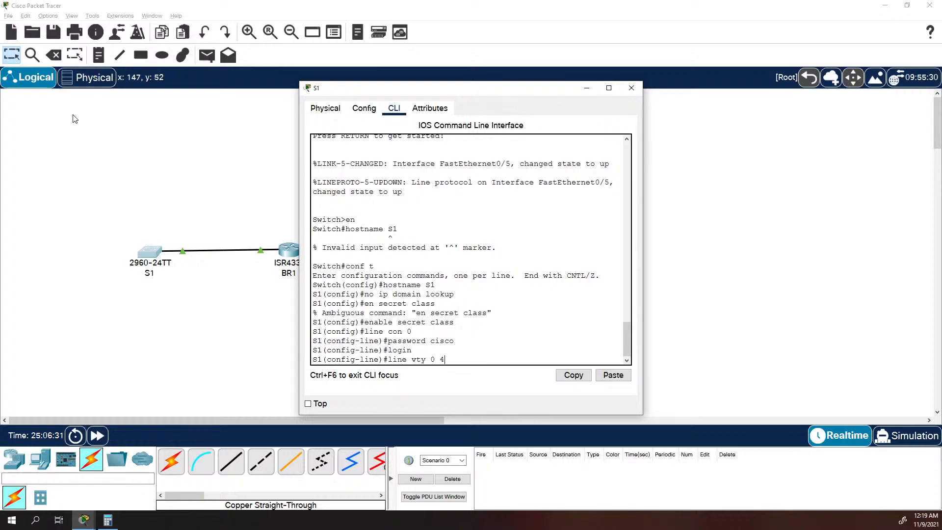
pyautogui.press('Return')
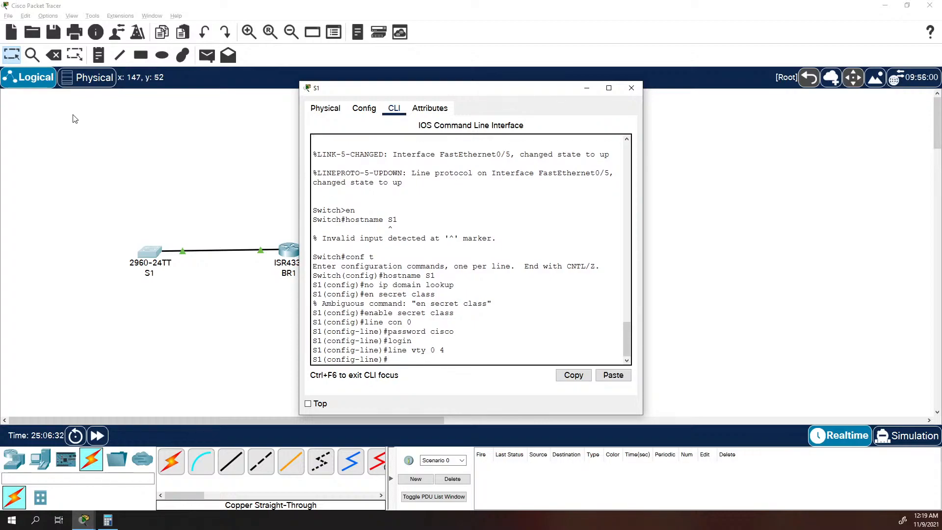
pyautogui.write('password cisco')
pyautogui.press('Return')
pyautogui.write('login')
pyautogui.press('Return')
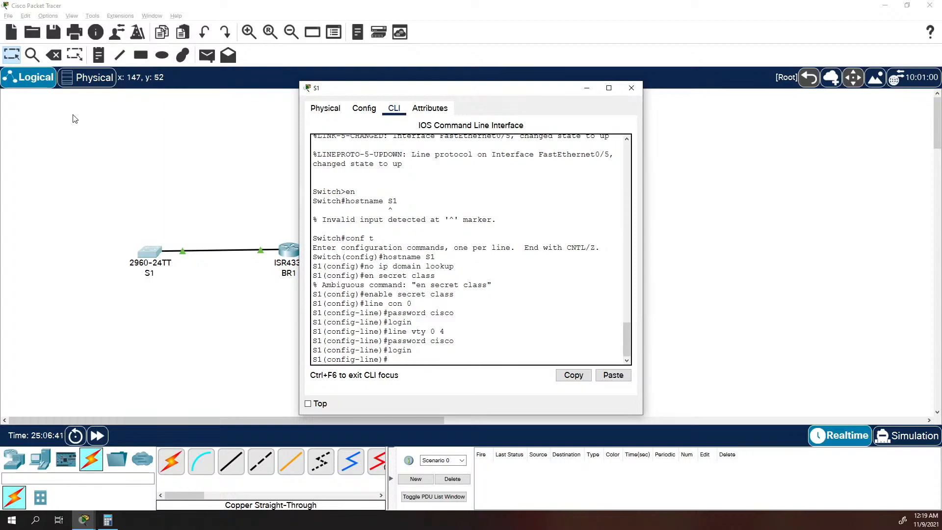
pyautogui.write('exit')
pyautogui.press('Return')
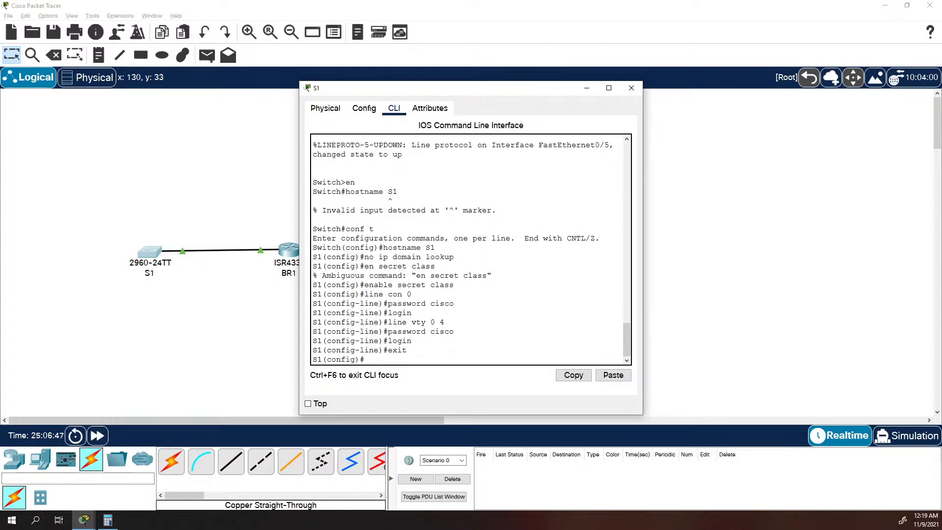
# Encrypt S1's plain-text passwords with "service password-encryption".
pyautogui.write('service passworl')
pyautogui.press('Tab')
pyautogui.press('BackSpace')
pyautogui.press('Tab')
pyautogui.press('Return')
# Set S1's message-of-the-day banner to "Unauthroized Access is Prohibited" with $ as the delimiter.
pyautogui.write('banner mot')
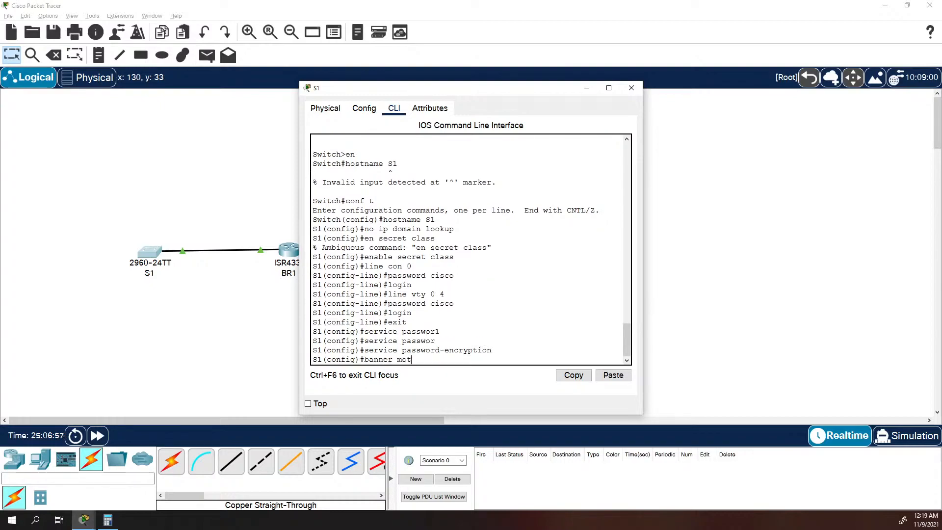
pyautogui.write('d $ A')
pyautogui.write('nauth')
pyautogui.write('roized Access')
pyautogui.write(' is Pro')
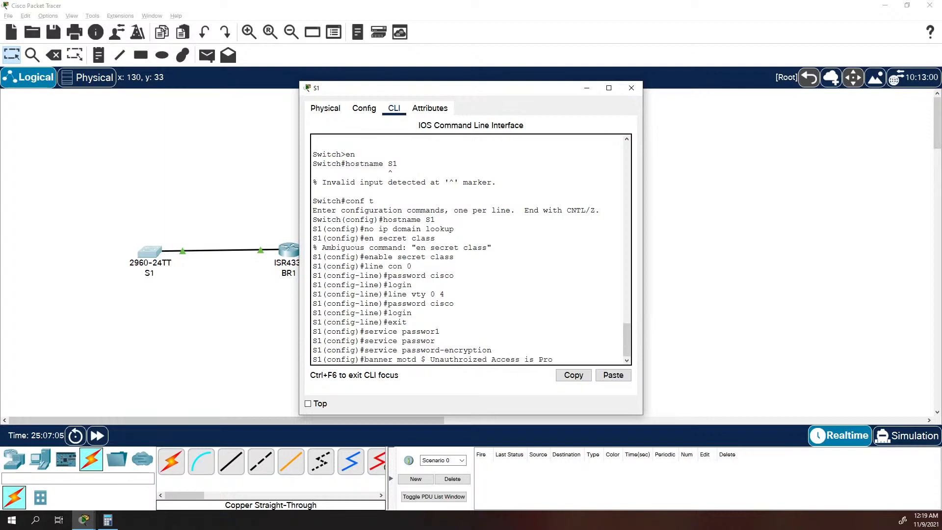
pyautogui.write('hibited $')
pyautogui.press('Return')
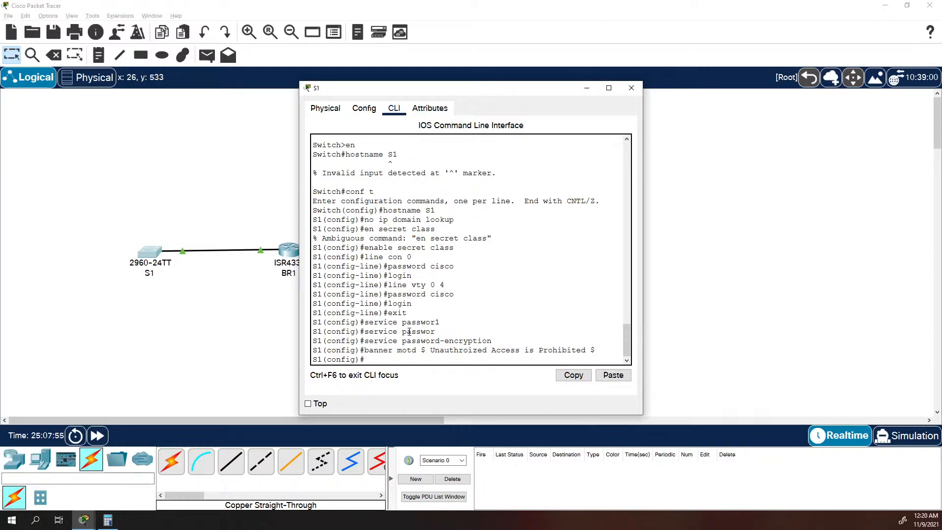
# Assign S1's VLAN 1 interface the IP address 192.168.33.130 with subnet mask 255.255.255.192.
pyautogui.write('int vlan 1')
pyautogui.press('Return')
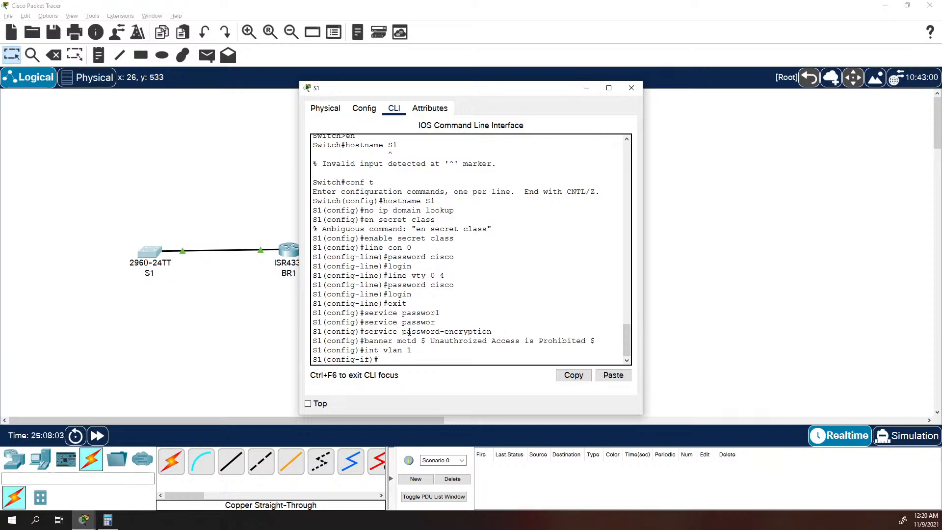
pyautogui.write('ip address 192.168.33.')
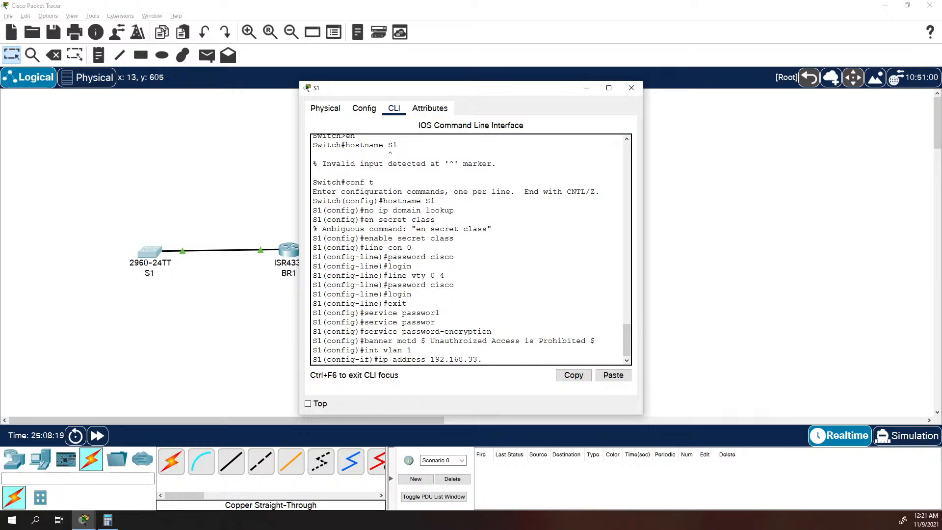
pyautogui.write('0 255.255.255.192')
pyautogui.click(471, 292)
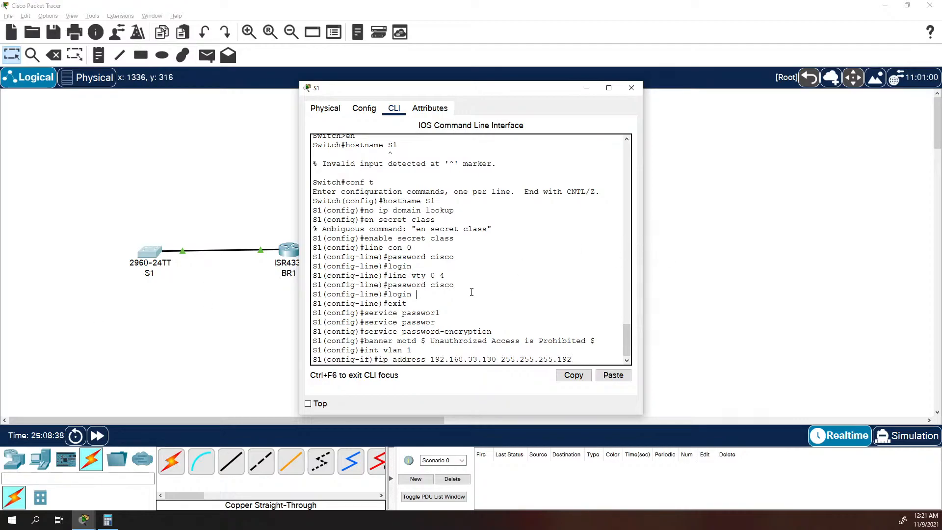
pyautogui.press('Return')
# Activate S1's VLAN 1 interface with "no shutdown".
pyautogui.write('n')
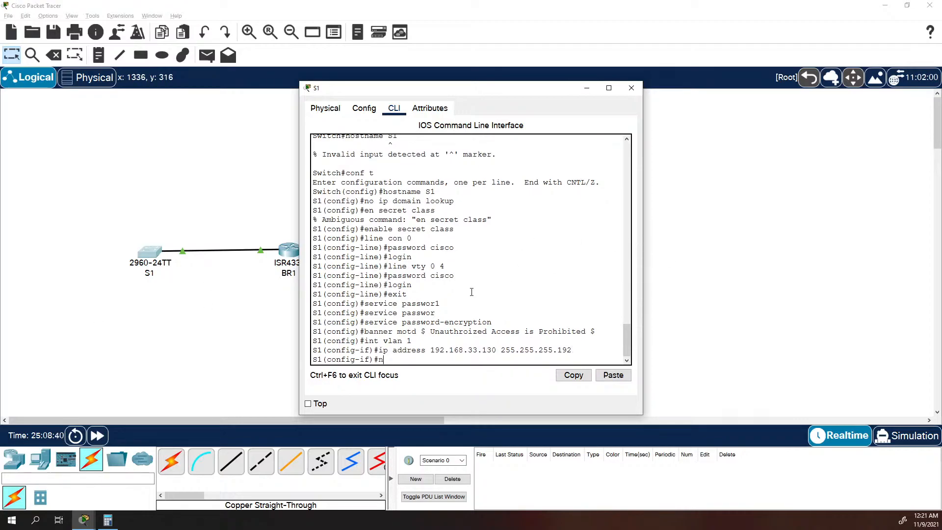
pyautogui.write('o shutdown')
pyautogui.press('Return')
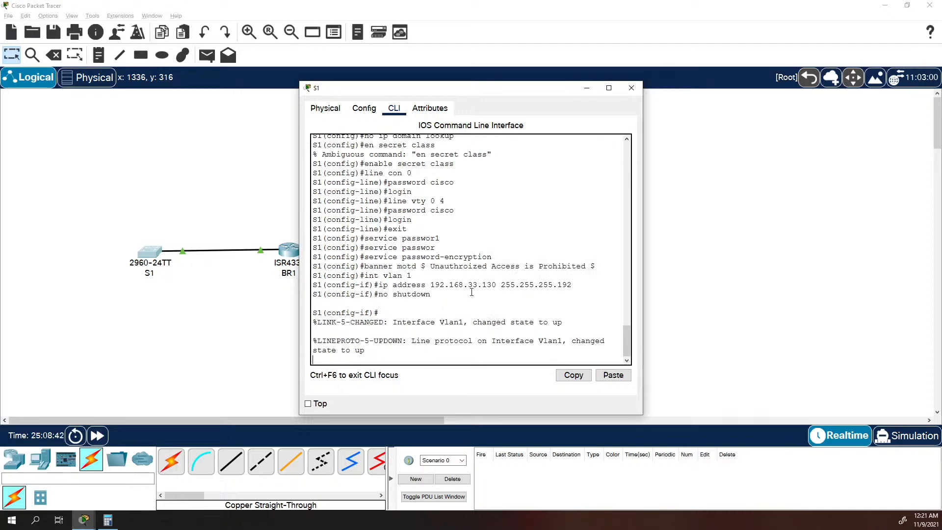
pyautogui.press('Return')
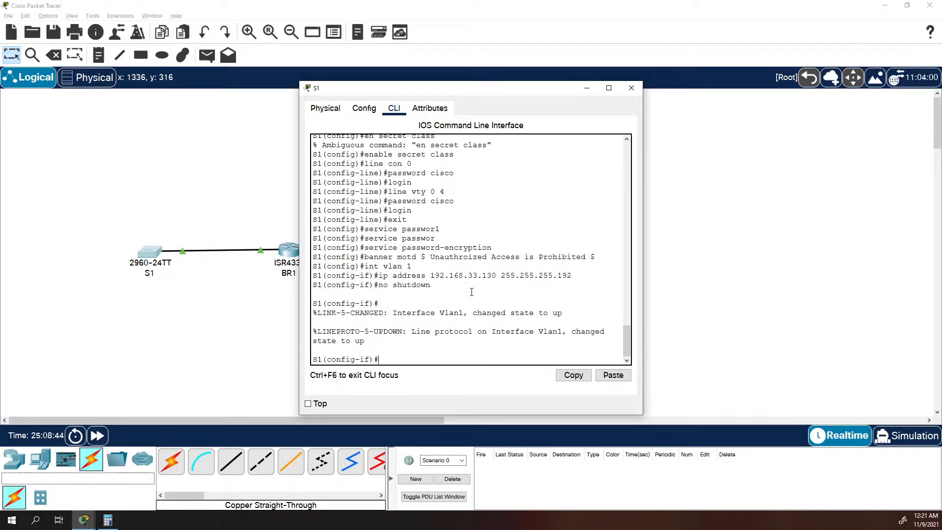
# Leave configuration mode on S1 and review its complete interface summary with "show ip int brief", widening the window for readability.
pyautogui.write('exit')
pyautogui.press('Return')
pyautogui.write('exit')
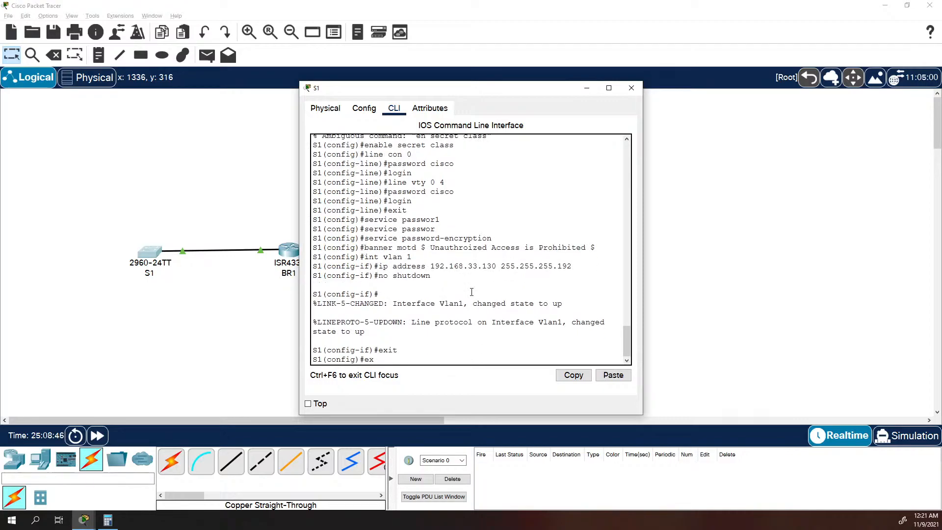
pyautogui.press('Return')
pyautogui.press('Return')
pyautogui.write('show ip')
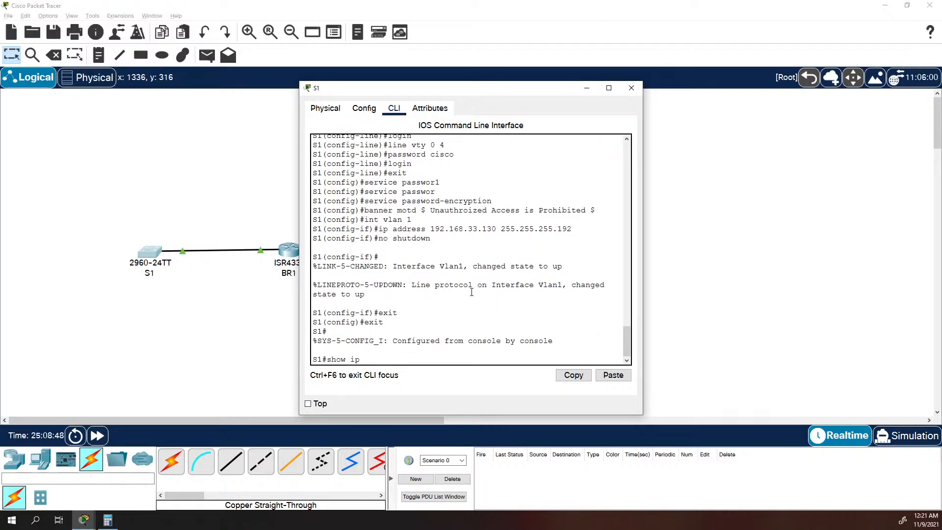
pyautogui.write(' int brief')
pyautogui.press('Return')
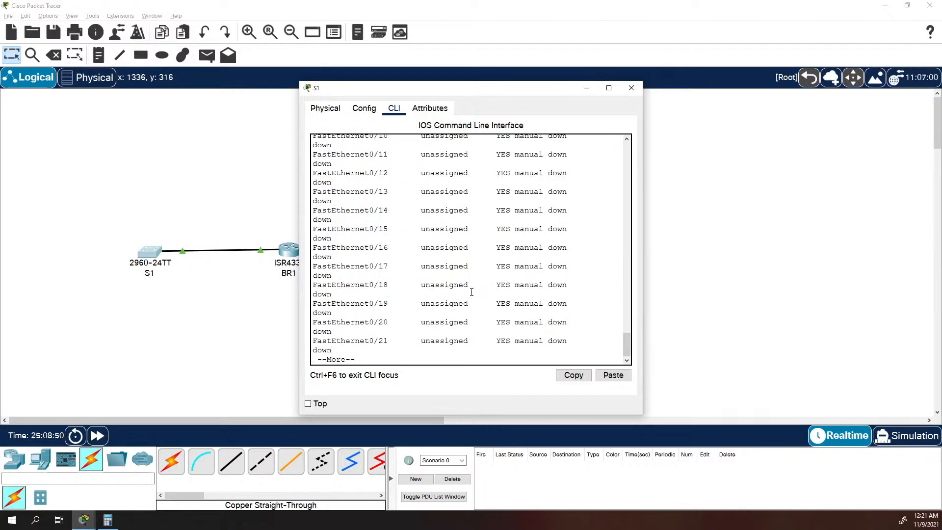
pyautogui.scroll(3, 472, 292)
pyautogui.scroll(8, 471, 292)
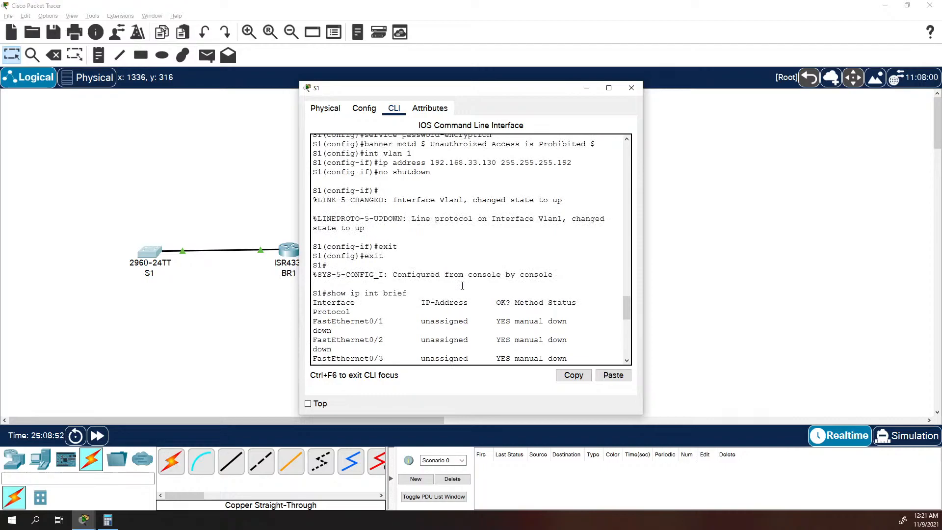
pyautogui.scroll(-12, 427, 318)
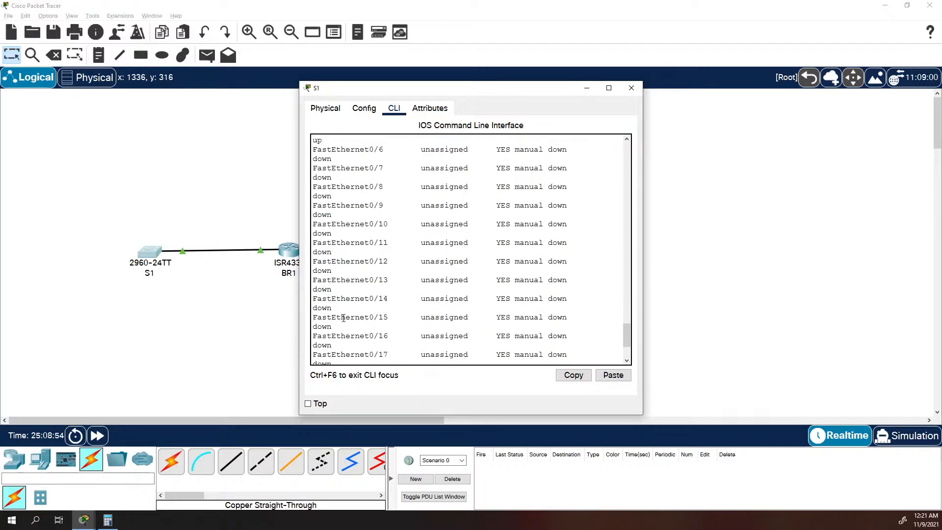
pyautogui.press('Return')
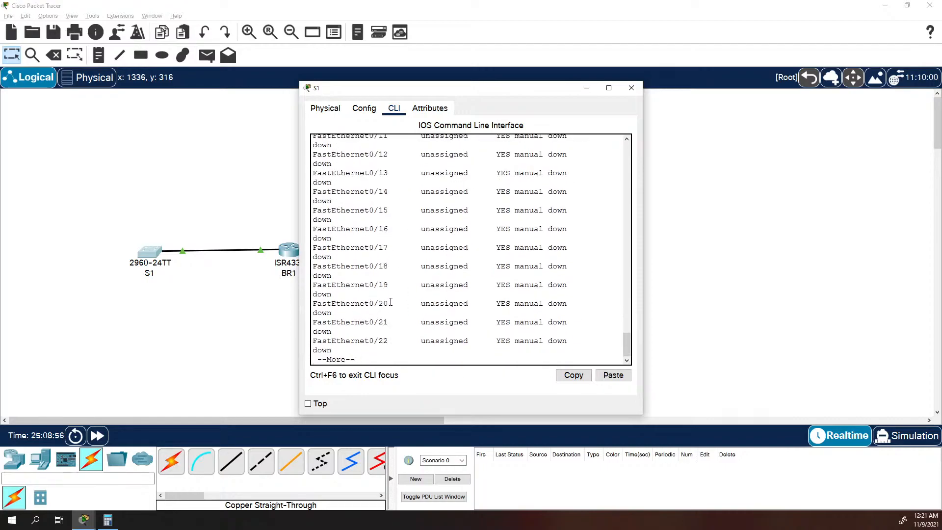
pyautogui.press('Return')
pyautogui.press('Return')
pyautogui.press('Return')
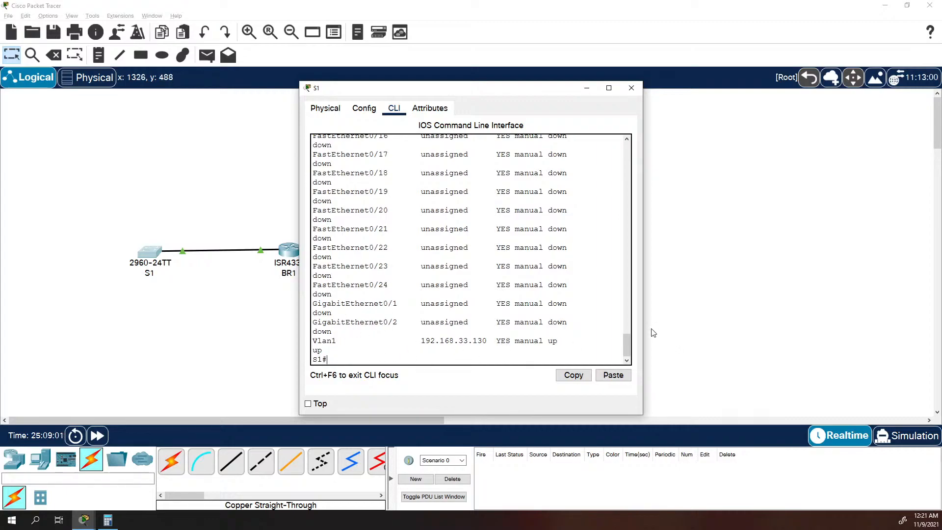
pyautogui.moveTo(643, 326); pyautogui.dragTo(821, 336)
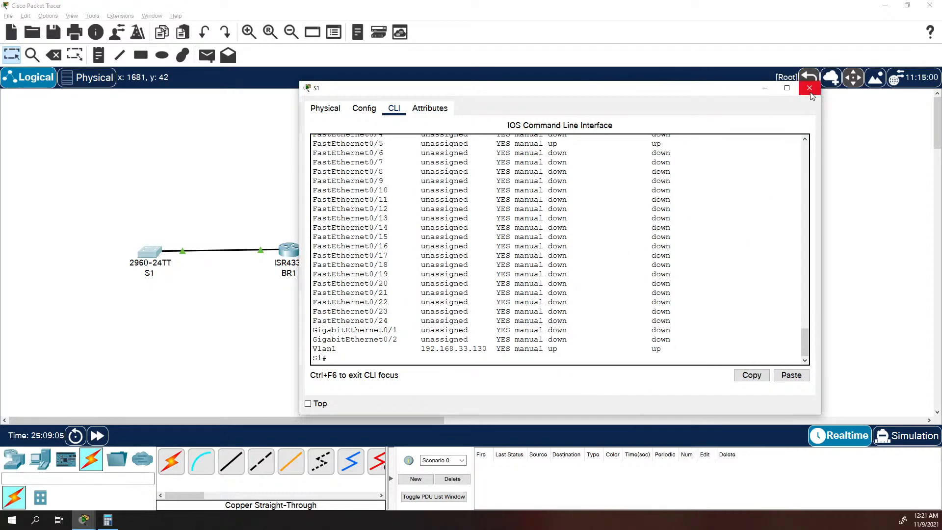
# Review S1's VLAN table with "show vlan" through to the end of the output, and close S1's window.
pyautogui.write('sho ')
pyautogui.write(' vlan')
pyautogui.press('Return')
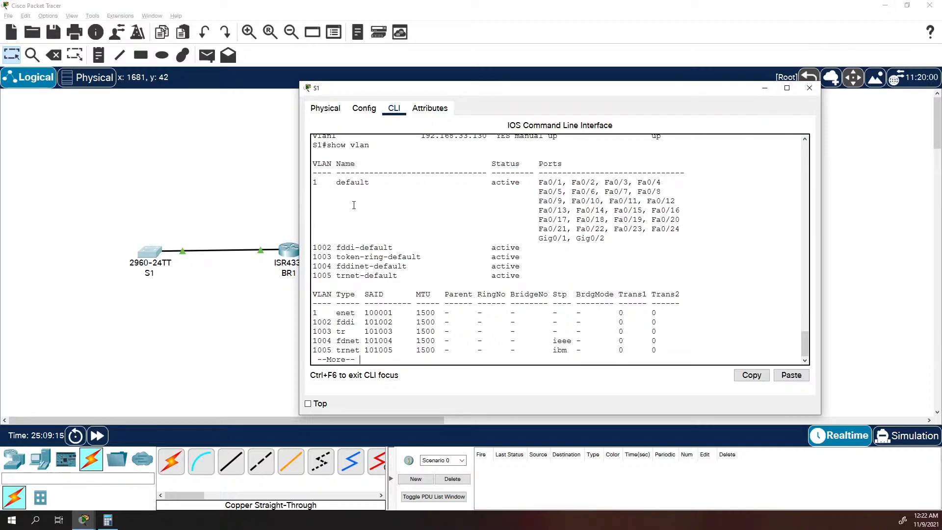
pyautogui.press('space')
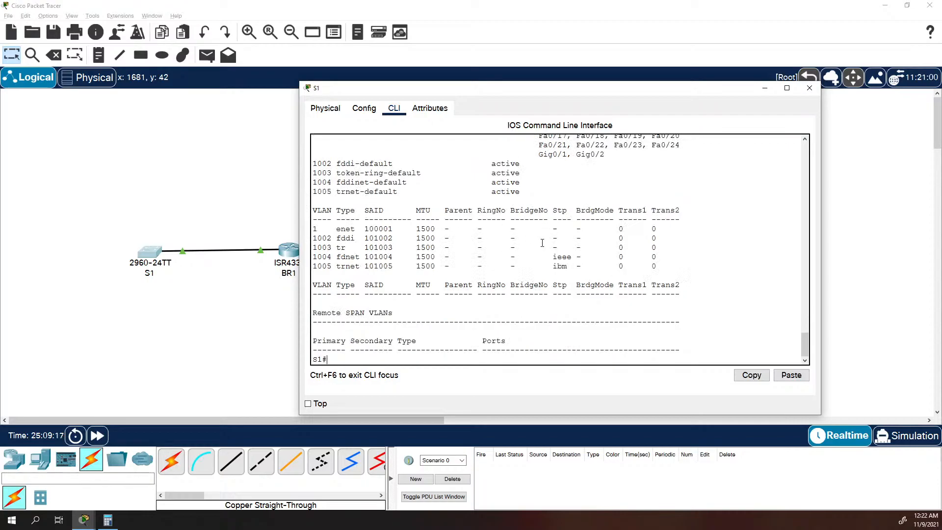
pyautogui.click(809, 87)
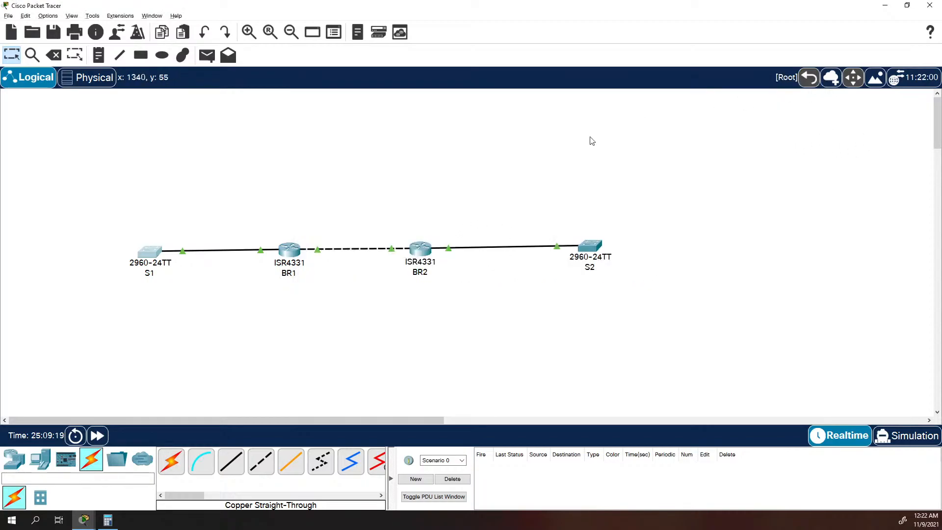
# Enter global configuration mode on switch S2's command line and set its hostname to S2.
pyautogui.click(587, 248)
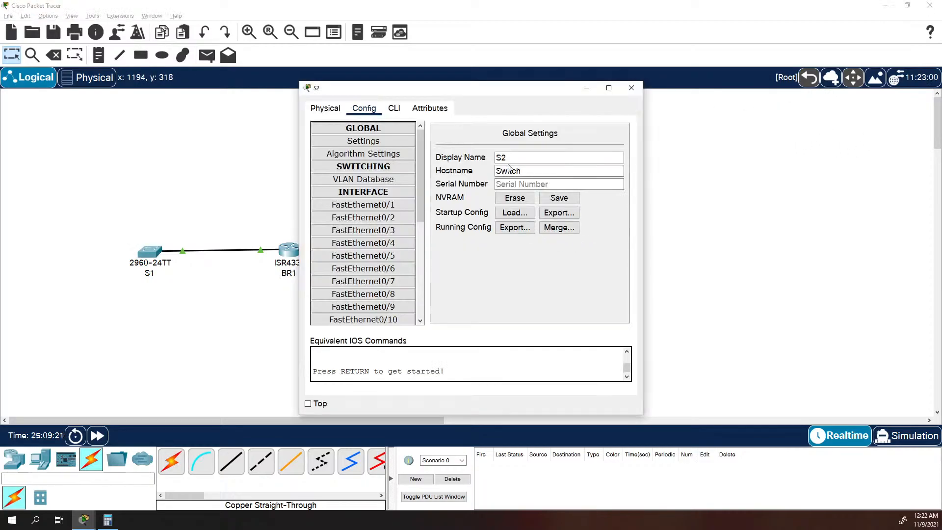
pyautogui.click(394, 108)
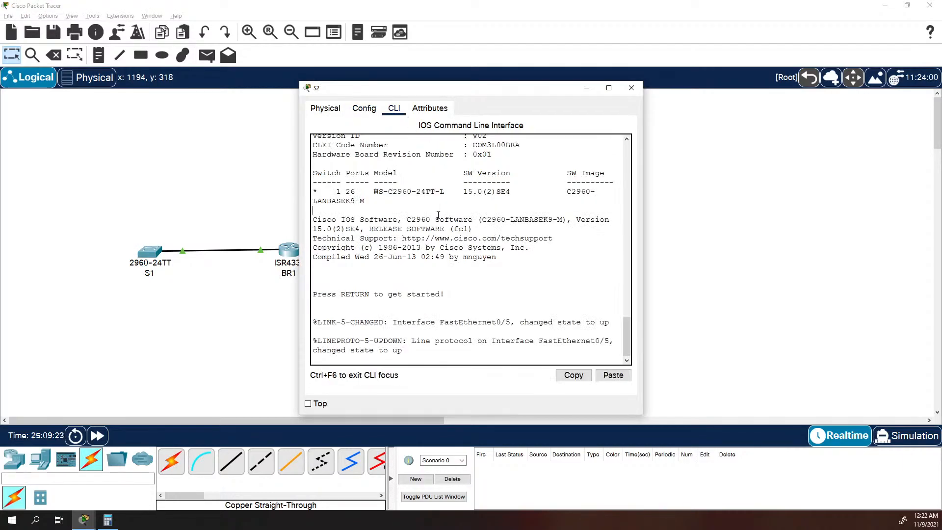
pyautogui.press('Return')
pyautogui.write('en')
pyautogui.press('Return')
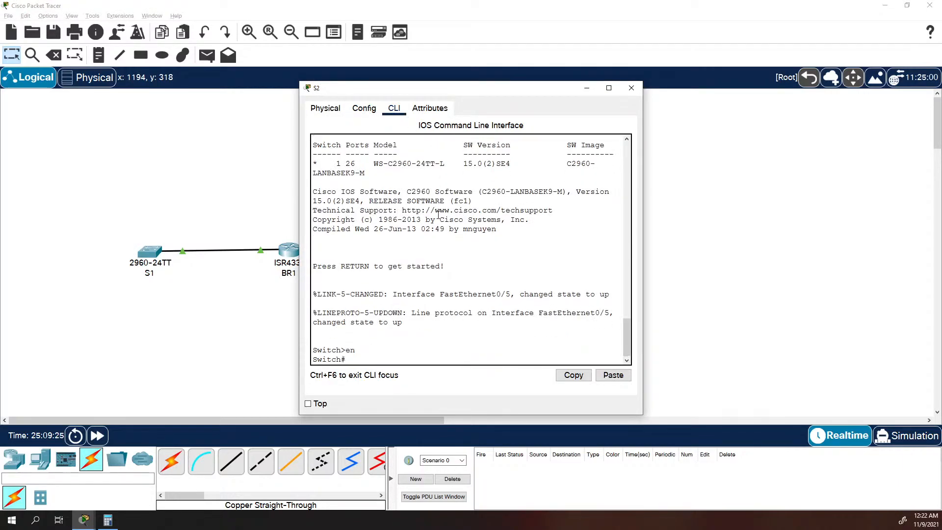
pyautogui.write('conft')
pyautogui.press('Return')
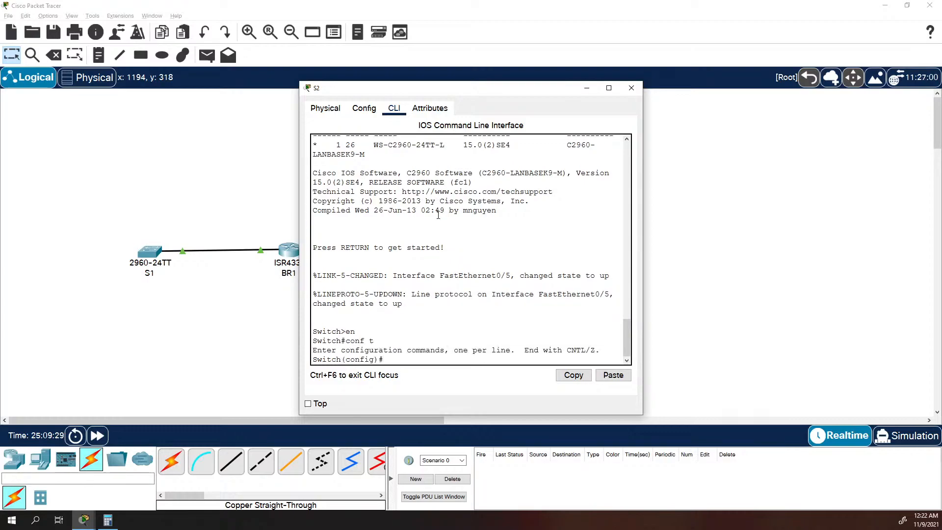
pyautogui.write('hostname S2')
pyautogui.press('Return')
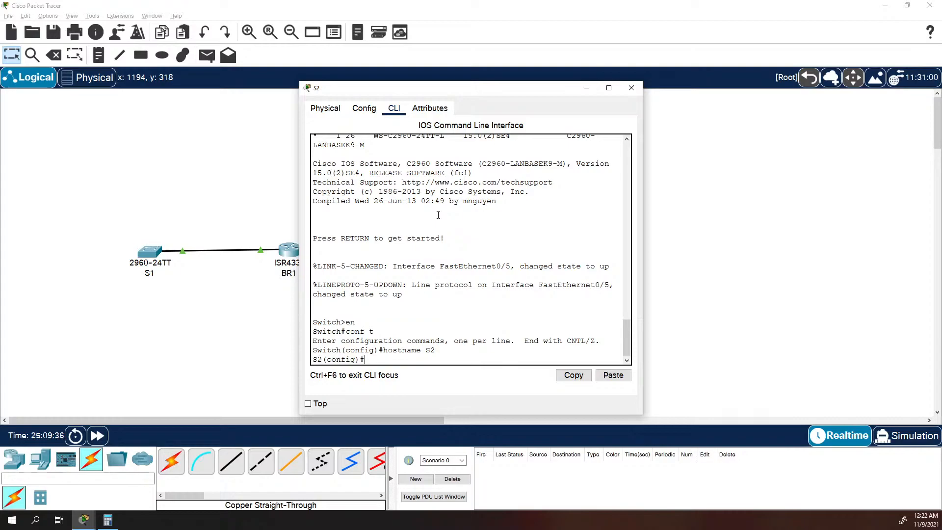
# Set the enable secret password for privileged access on S2.
pyautogui.write('enable sefc')
pyautogui.write('rete class')
pyautogui.press('Return')
pyautogui.press('Up')
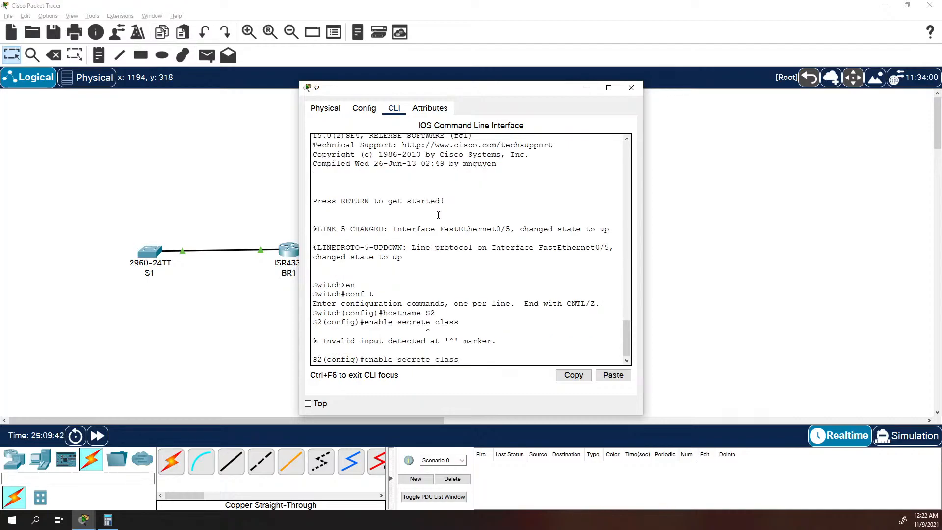
pyautogui.press('Left')
pyautogui.press('BackSpace')
pyautogui.press('Return')
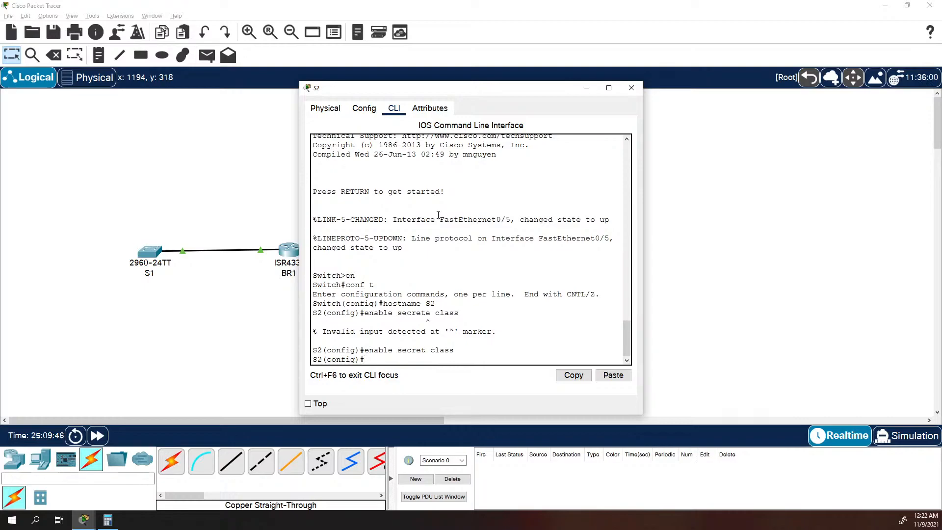
# Set the password on S2's console line 0 and require login on it.
pyautogui.write('line con 0')
pyautogui.press('Return')
pyautogui.write('p')
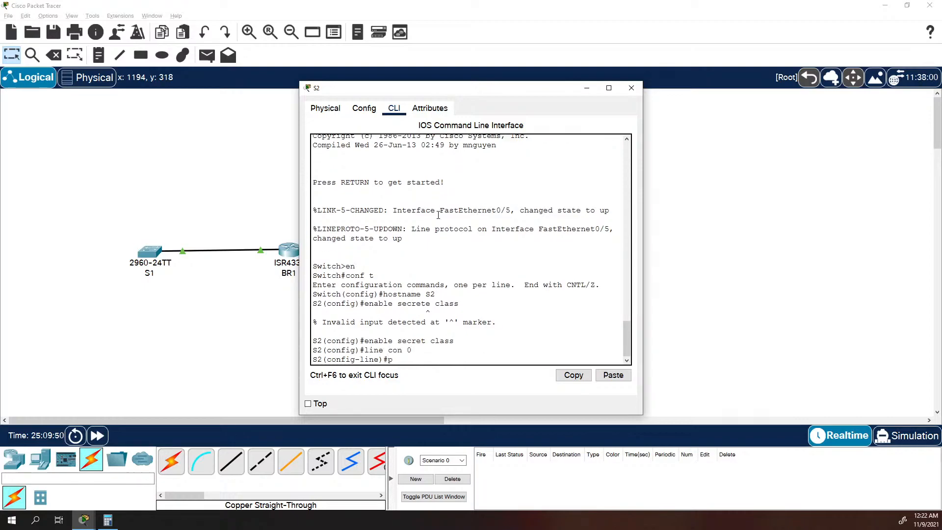
pyautogui.write('assword cisco')
pyautogui.press('Return')
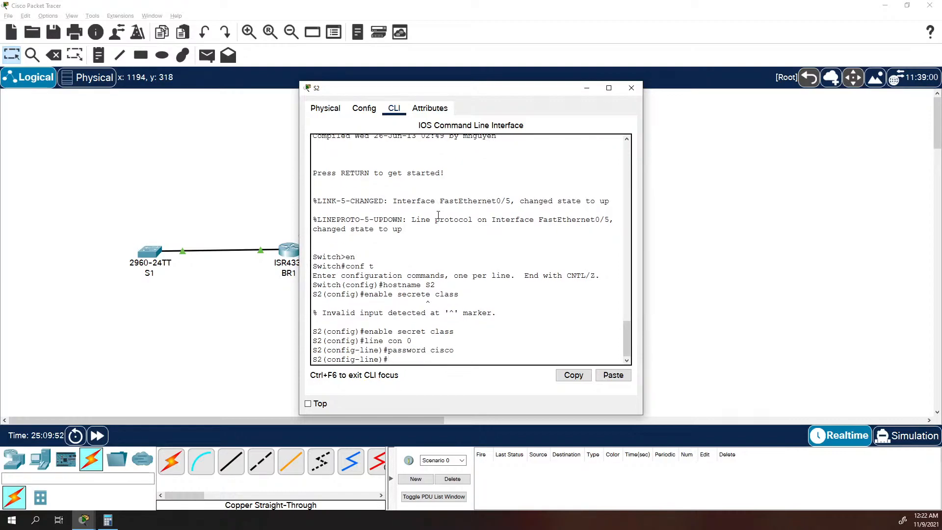
pyautogui.write('login')
pyautogui.press('Return')
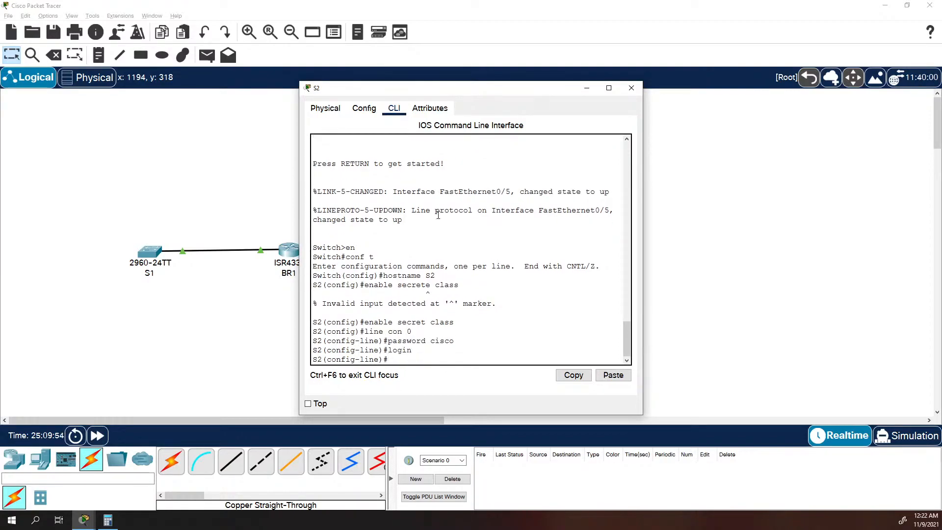
# Set the password on S2's vty lines 0 to 4 and require login on them.
pyautogui.write('line vty 0 4')
pyautogui.press('Return')
pyautogui.write('pas')
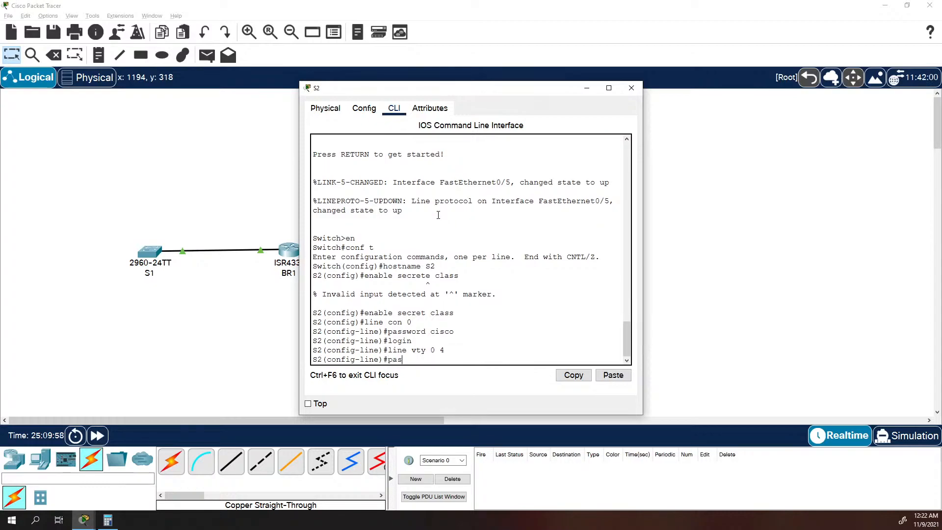
pyautogui.write('sword cisco')
pyautogui.press('Return')
pyautogui.write('login')
pyautogui.press('Return')
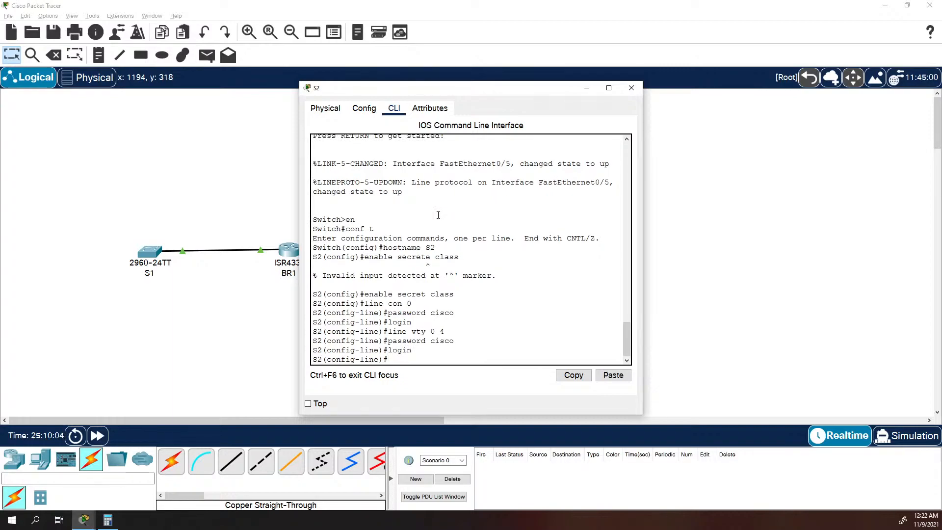
# Return to global configuration mode on S2 and encrypt its plain-text passwords with "service password-encryption".
pyautogui.write('exit')
pyautogui.press('Return')
pyautogui.write('service passwor')
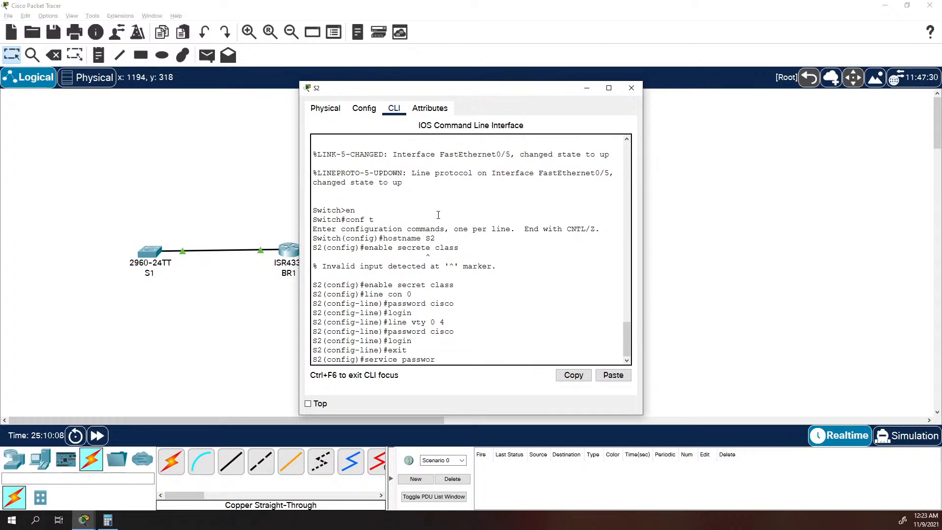
pyautogui.press('Tab')
pyautogui.press('Return')
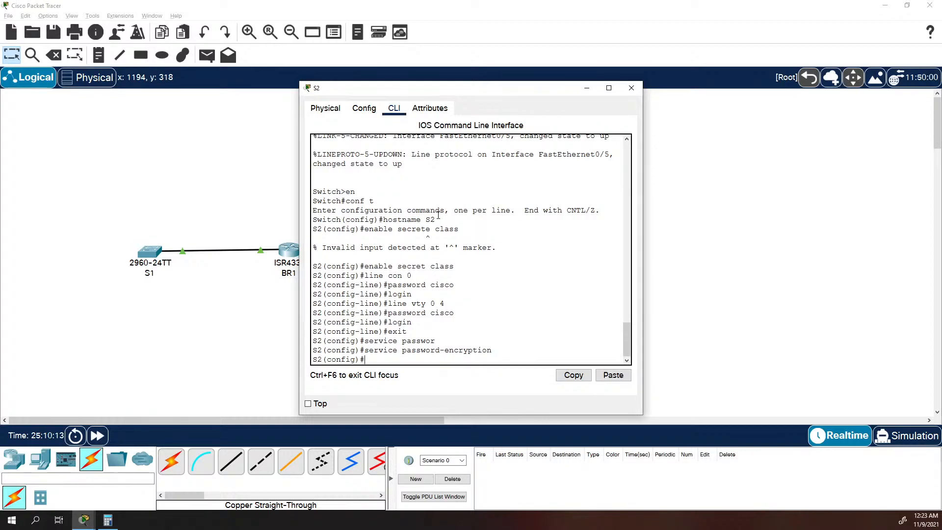
# Set S2's message-of-the-day banner to "Unauthorized Access is prohibited" with $ as the delimiter.
pyautogui.write('banner motd $ Unauthorized Access is')
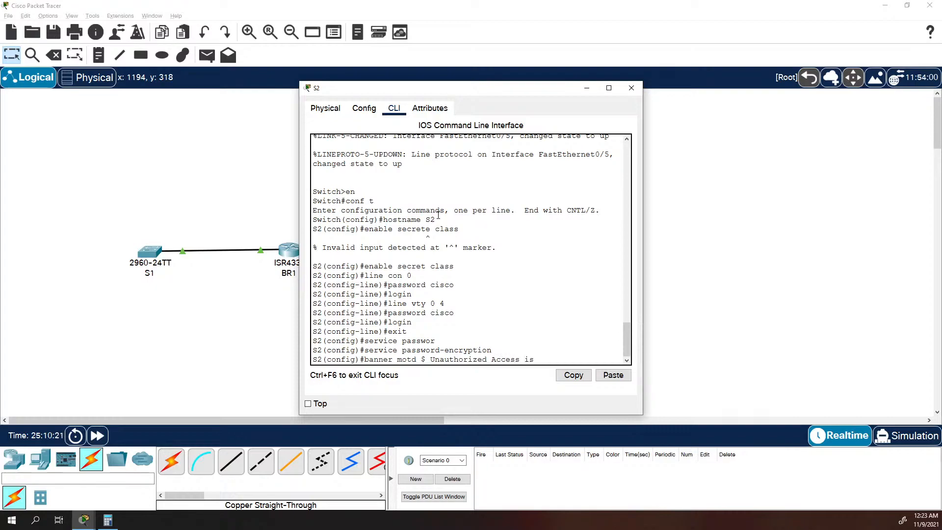
pyautogui.write(' prohibited %')
pyautogui.press('BackSpace')
pyautogui.write('$')
pyautogui.press('Return')
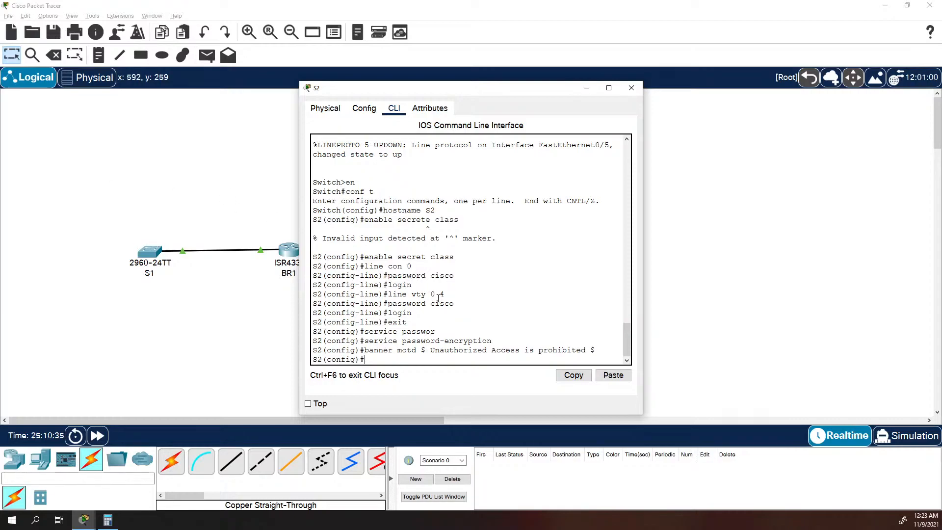
# Assign S2's VLAN 1 interface the IP address 192.168.33.194 with subnet mask 255.255.255.224.
pyautogui.write('int vlan 1')
pyautogui.press('Return')
pyautogui.write('ip address')
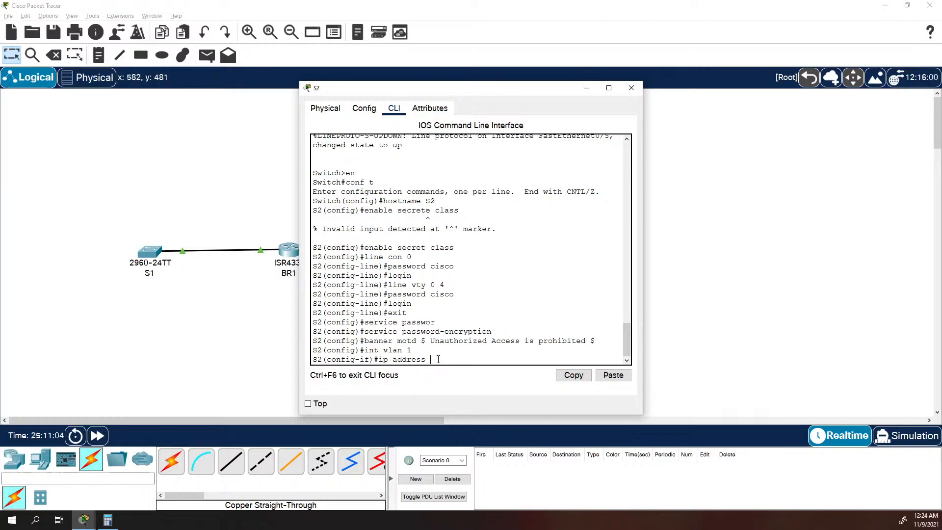
pyautogui.write('192.168.33.194 255.255.255.224')
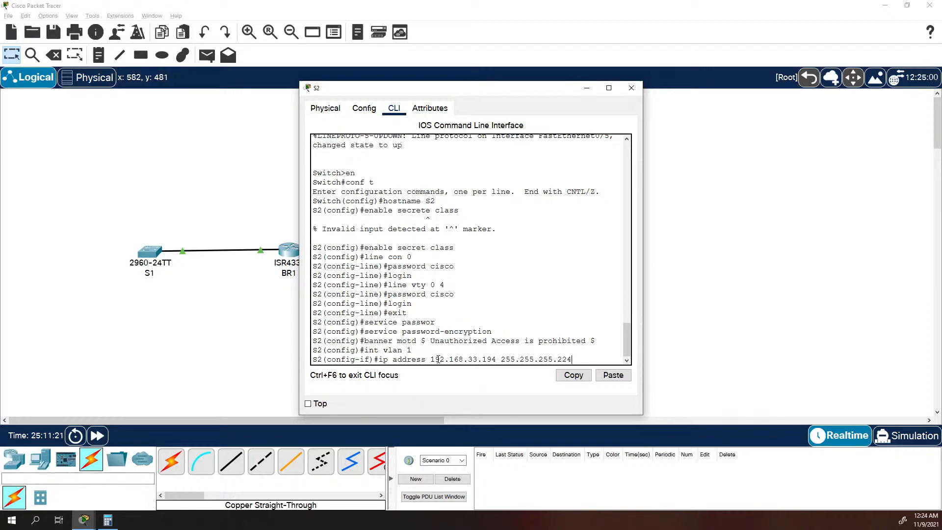
pyautogui.press('Return')
# Activate S2's VLAN 1 interface with "no shutdown" and close S2's window.
pyautogui.write('no shutdown')
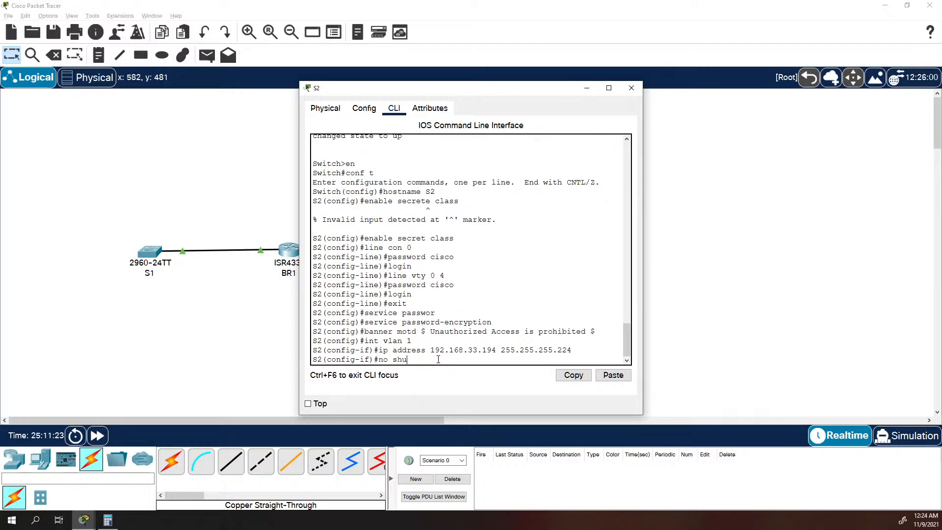
pyautogui.press('Return')
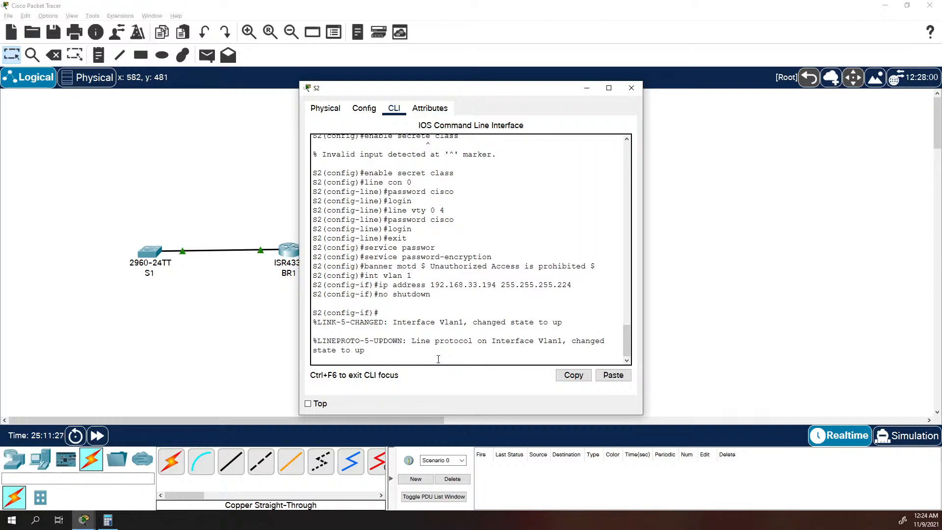
pyautogui.click(631, 87)
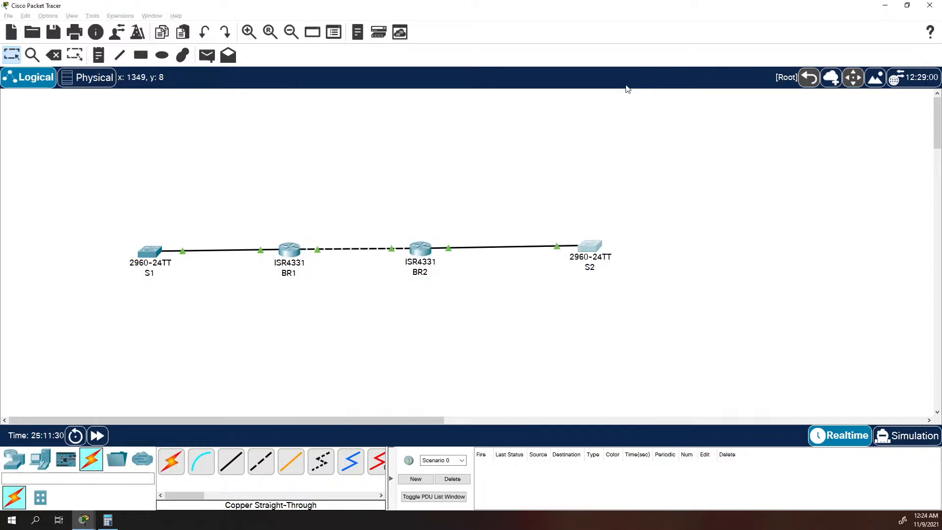
# Reopen S2's command line, leave configuration mode and ping S1 at 192.168.33.130.
pyautogui.click(588, 250)
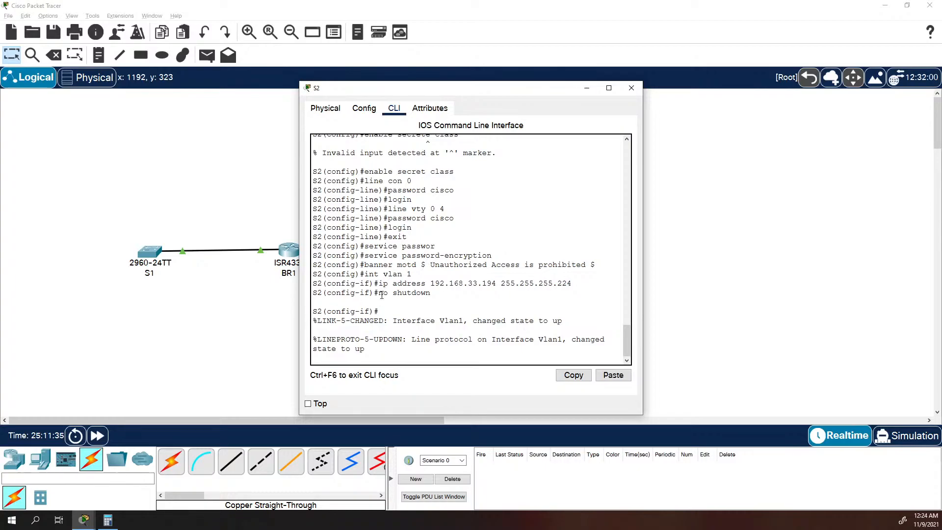
pyautogui.press('Return')
pyautogui.write('exit')
pyautogui.press('Return')
pyautogui.write('exit')
pyautogui.press('Return')
pyautogui.write('pin')
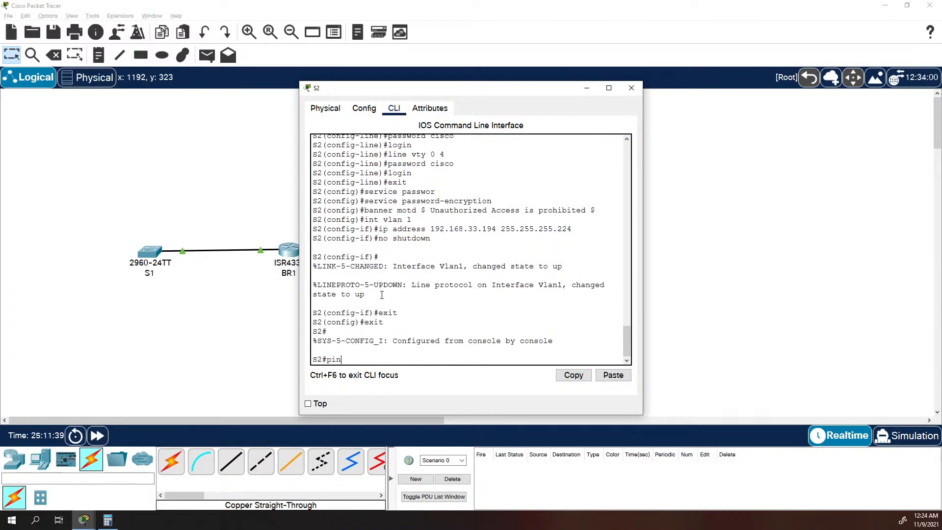
pyautogui.write('g 192.168.33.130')
pyautogui.press('Return')
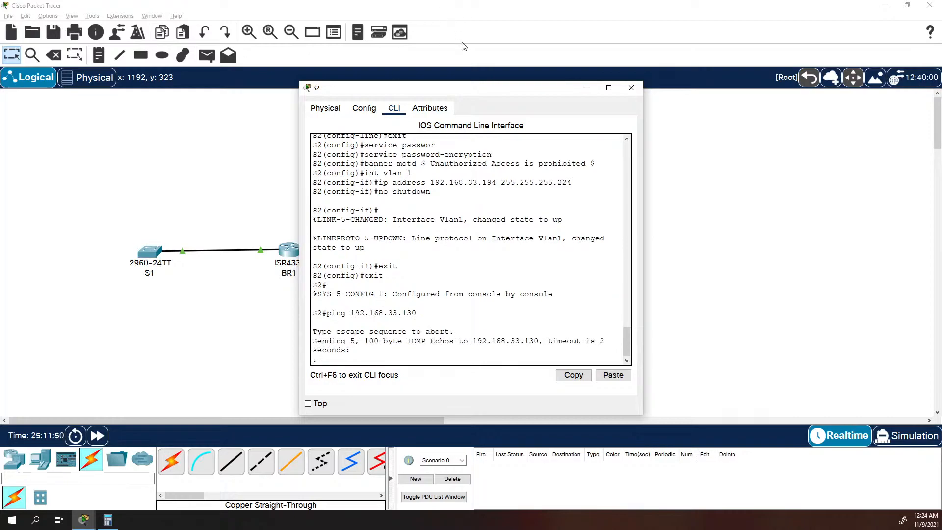
# Ping BR1's LAN address 192.168.33.129 from S2, keeping S2's window clear of the router topology.
pyautogui.moveTo(437, 92)
pyautogui.mouseDown()
pyautogui.moveTo(444, 85)
pyautogui.moveTo(434, 87)
pyautogui.mouseUp()
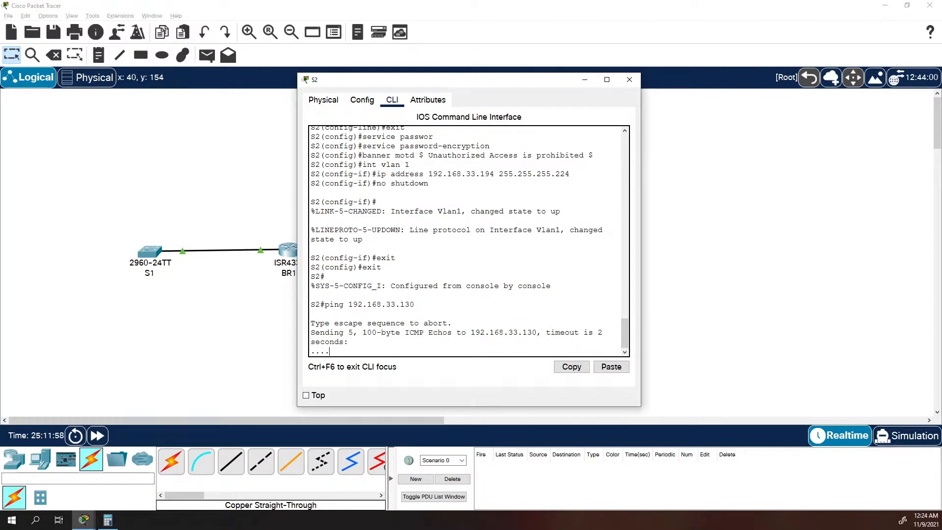
pyautogui.press('Up')
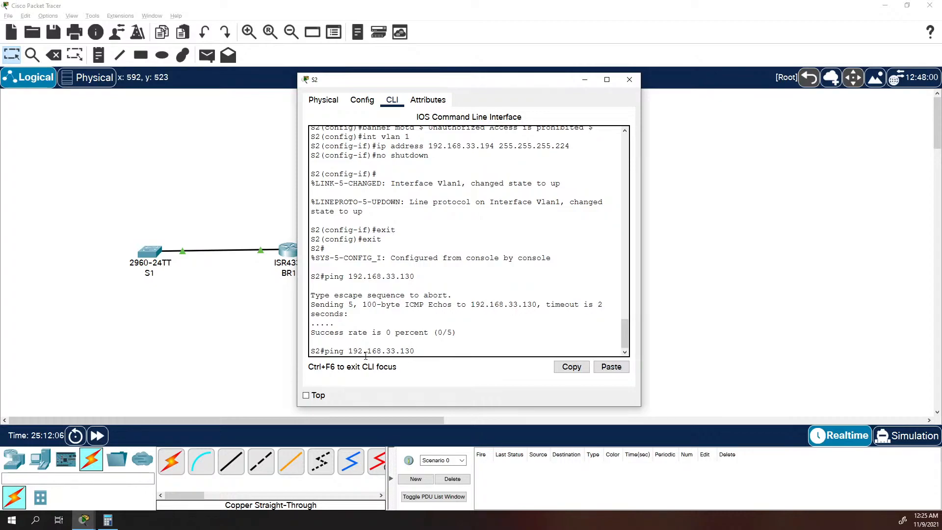
pyautogui.moveTo(447, 80); pyautogui.dragTo(649, 85)
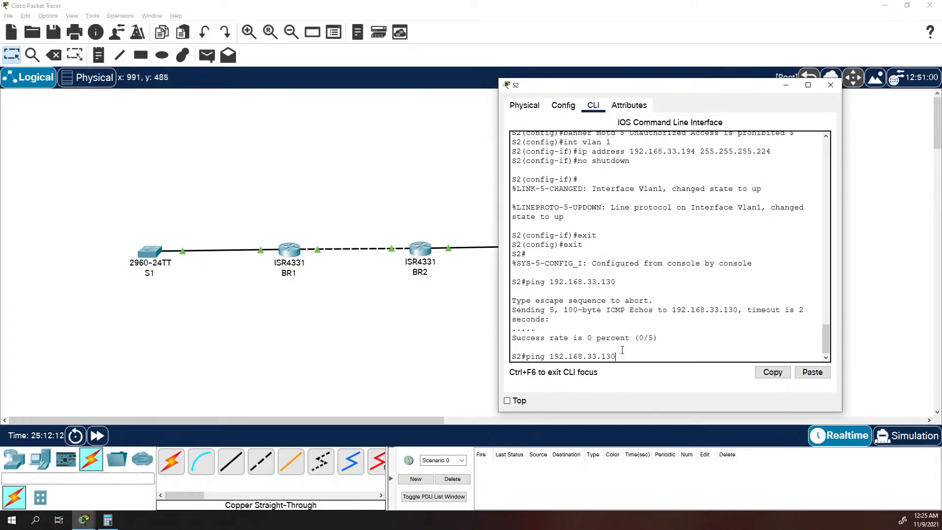
pyautogui.press('BackSpace')
pyautogui.press('BackSpace')
pyautogui.write('29')
pyautogui.press('Return')
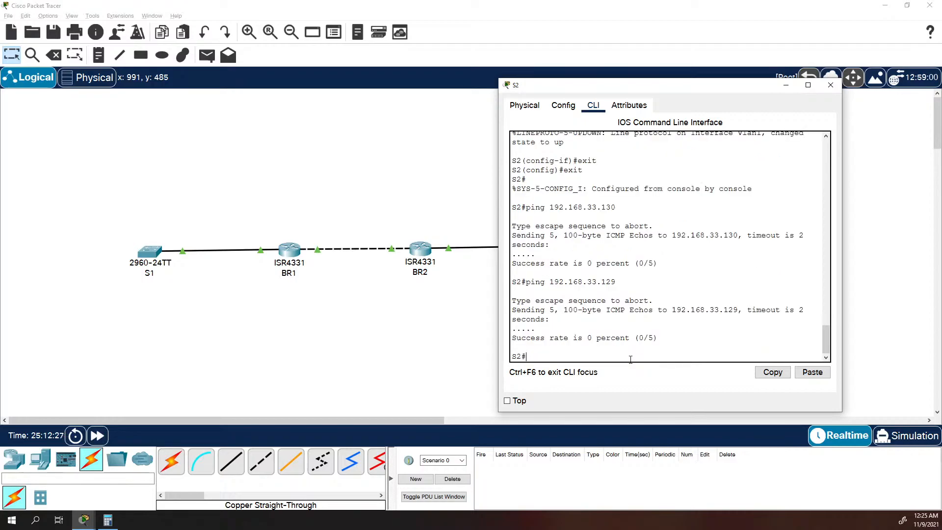
# Open BR2's command line and try to ping 192.168.33.130 with the mask 255.255.255.192 appended.
pyautogui.press('Up')
pyautogui.click(421, 248)
pyautogui.press('Return')
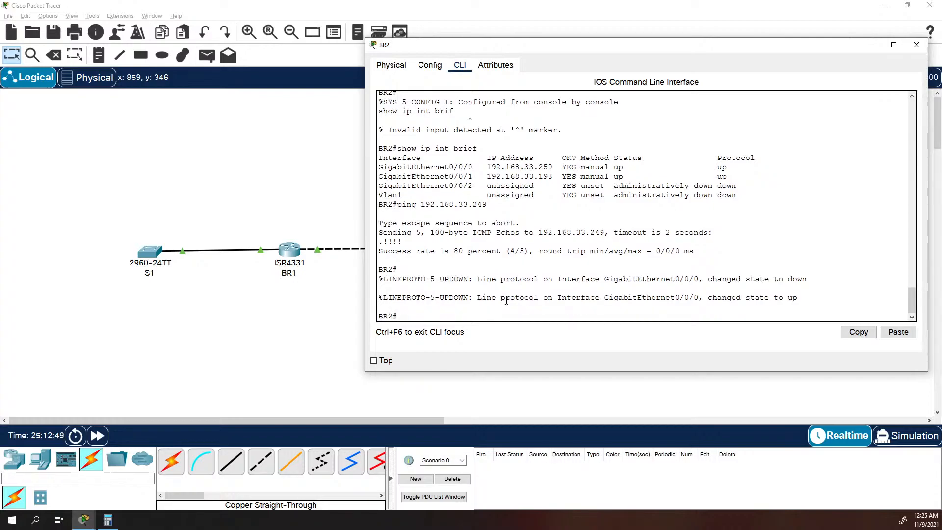
pyautogui.write('ping 192.')
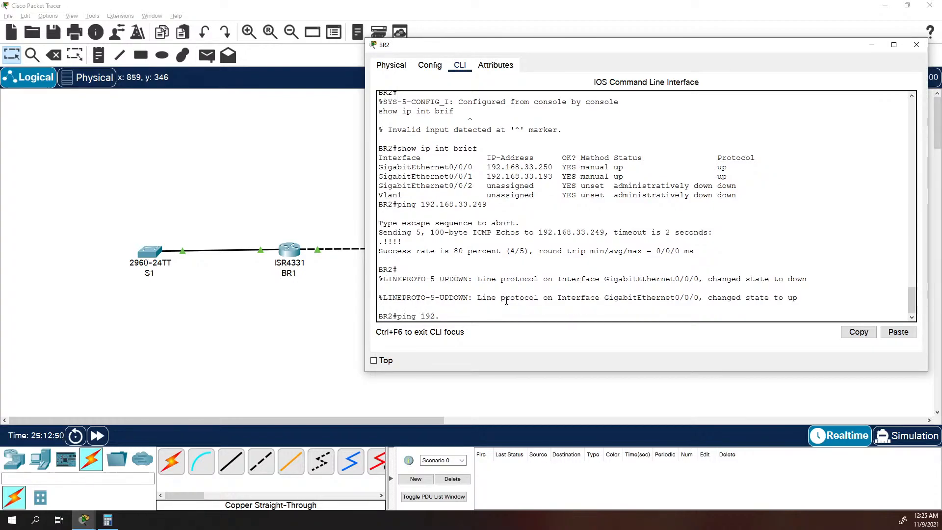
pyautogui.write('168.33.')
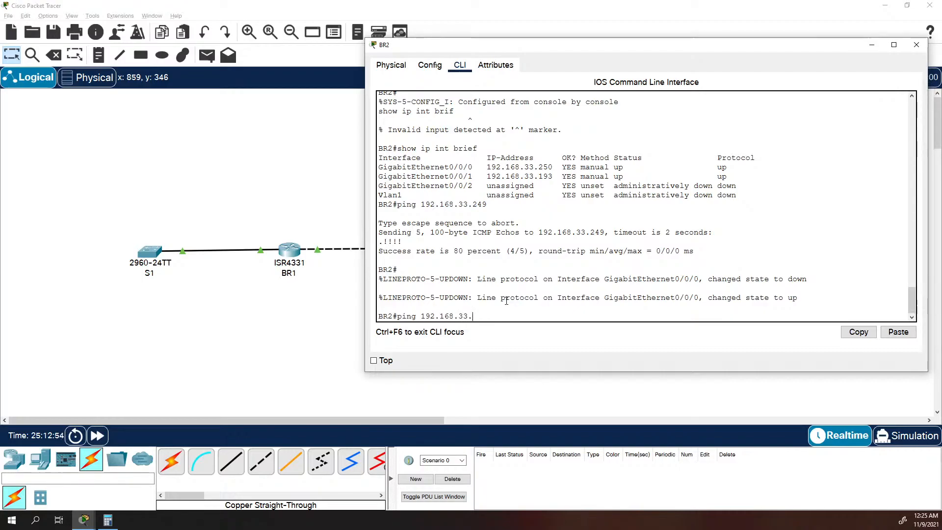
pyautogui.write('1')
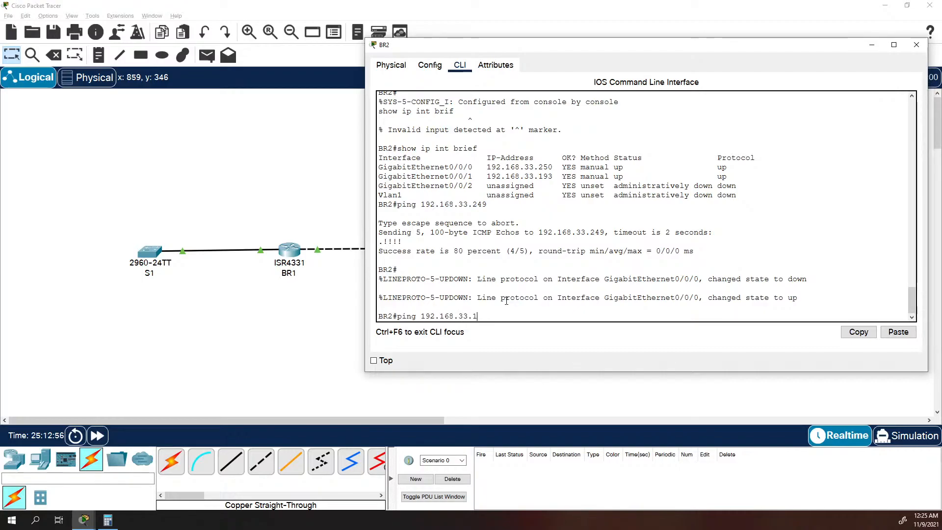
pyautogui.write('30 255.255.255.192')
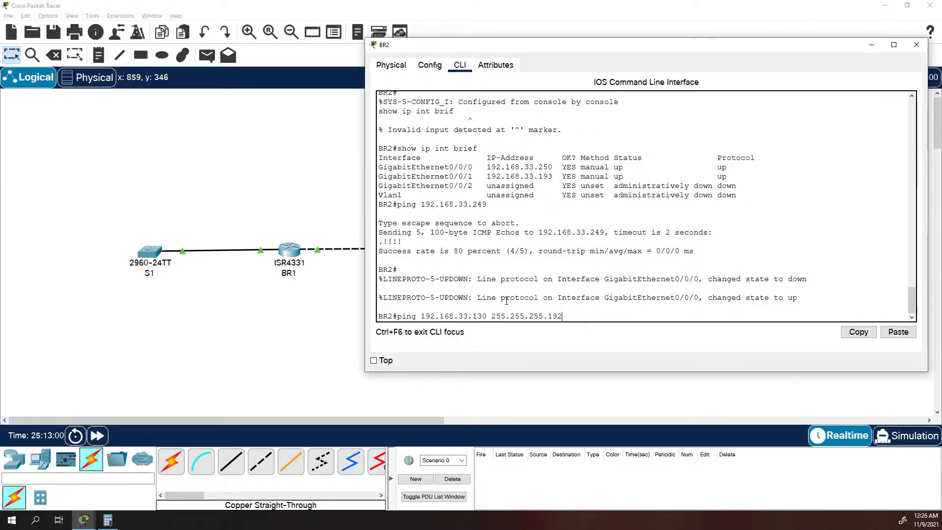
pyautogui.press('Return')
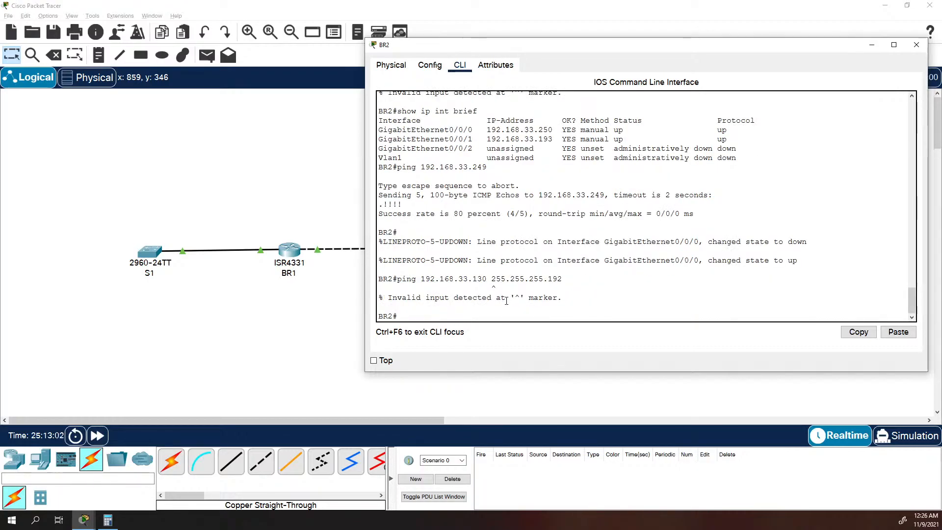
# Ping S1 at 192.168.33.130 from BR2 without a subnet mask.
pyautogui.press('Up')
pyautogui.press('BackSpace')
pyautogui.press('BackSpace')
pyautogui.press('BackSpace')
pyautogui.press('BackSpace')
pyautogui.press('BackSpace')
pyautogui.press('BackSpace')
pyautogui.press('BackSpace')
pyautogui.press('BackSpace')
pyautogui.press('BackSpace')
pyautogui.press('BackSpace')
pyautogui.press('BackSpace')
pyautogui.press('BackSpace')
pyautogui.press('BackSpace')
pyautogui.press('BackSpace')
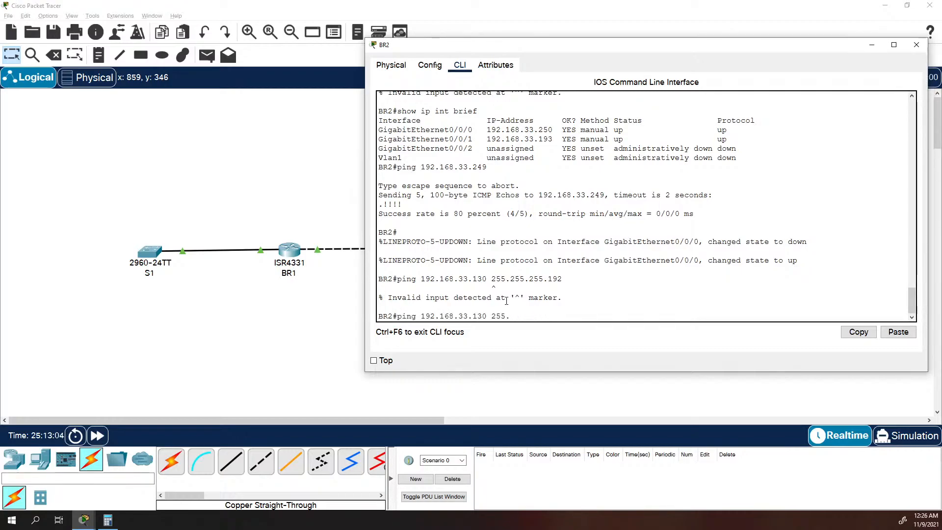
pyautogui.press('BackSpace')
pyautogui.press('BackSpace')
pyautogui.press('Return')
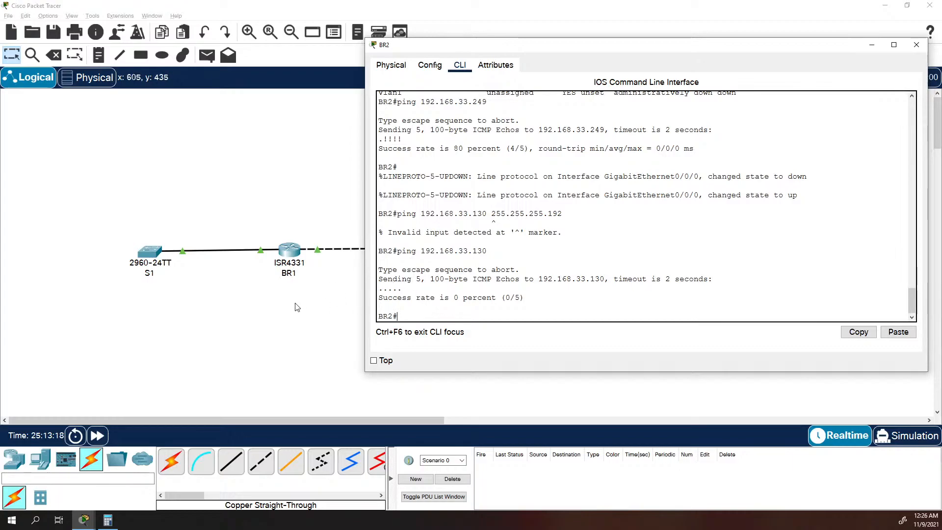
# Display BR2's IP routing table and move its window clear of both routers.
pyautogui.write('show ip route')
pyautogui.press('Return')
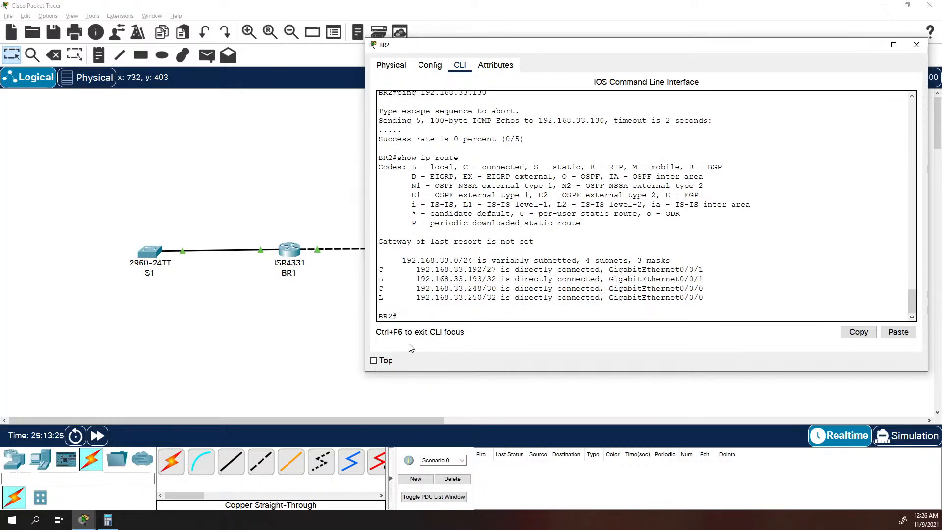
pyautogui.moveTo(551, 47); pyautogui.dragTo(663, 44)
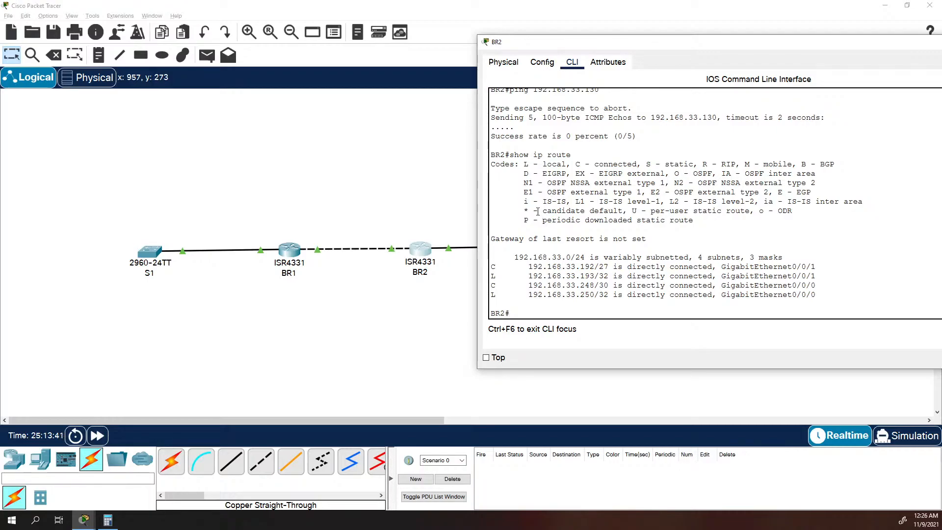
# Enter BR2's global configuration mode and query the help for the "ip route" command.
pyautogui.write('cpmf')
pyautogui.press('BackSpace')
pyautogui.press('BackSpace')
pyautogui.press('BackSpace')
pyautogui.press('BackSpace')
pyautogui.press('BackSpace')
pyautogui.write('conf t')
pyautogui.press('Return')
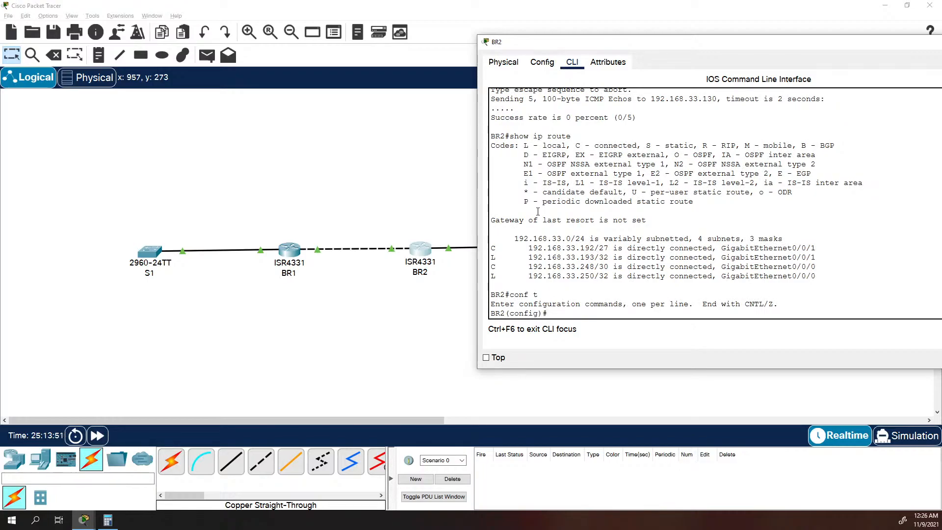
pyautogui.write('ip route')
pyautogui.press('Return')
pyautogui.press('Up')
pyautogui.write('?')
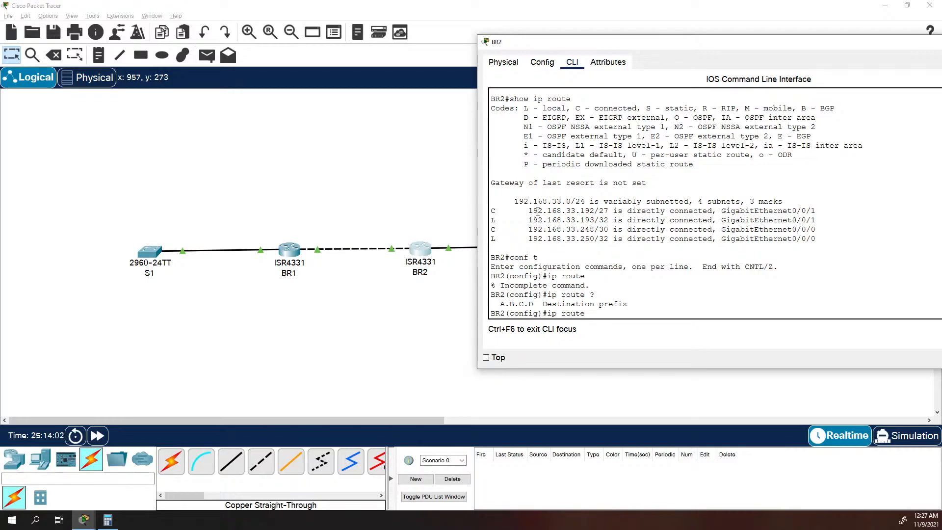
# Begin a static route on BR2 to 192.168.33.128 with mask 255.255.255.192, querying the help for each following argument.
pyautogui.write('192.168.33.128 ?')
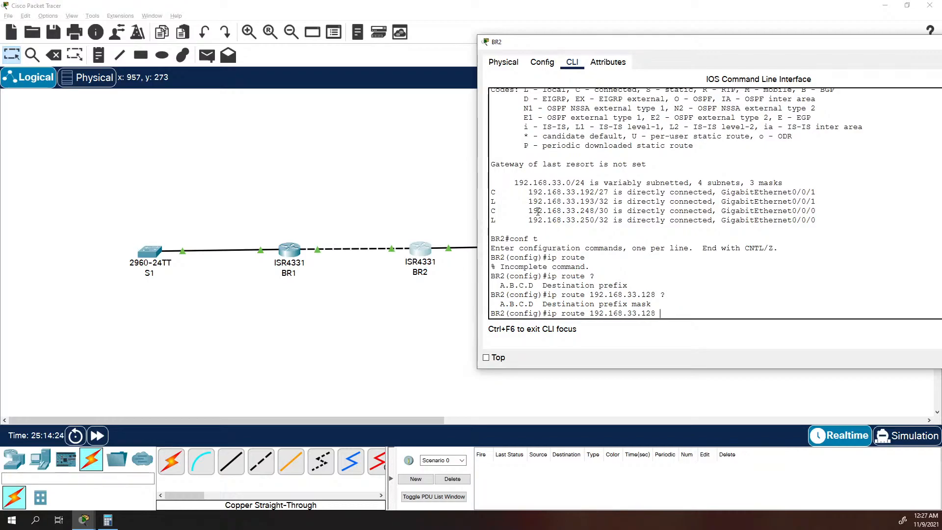
pyautogui.write('255.255.255.192 ?')
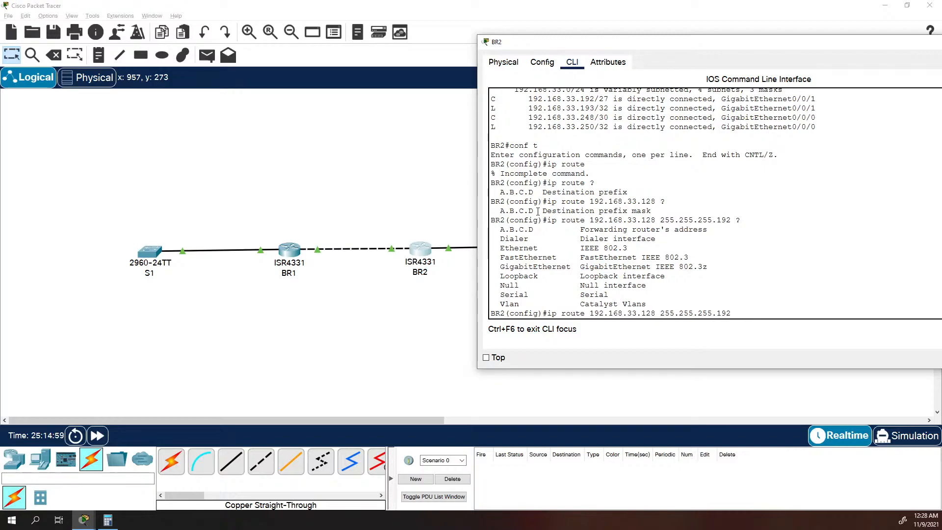
# Complete BR2's static route with GigabitEthernet0/0/0 as the exit interface.
pyautogui.write('gig')
pyautogui.press('Tab')
pyautogui.press('Tab')
pyautogui.press('Tab')
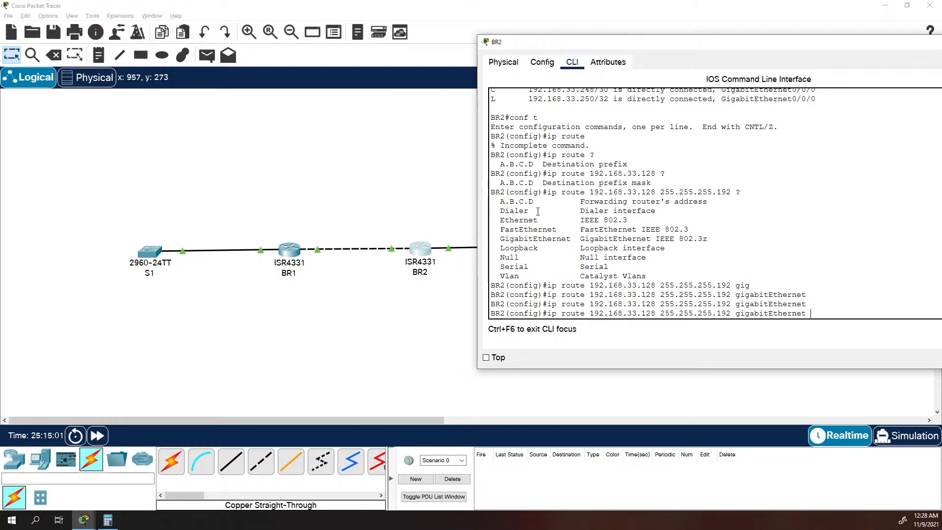
pyautogui.write('0/0/0')
pyautogui.press('Return')
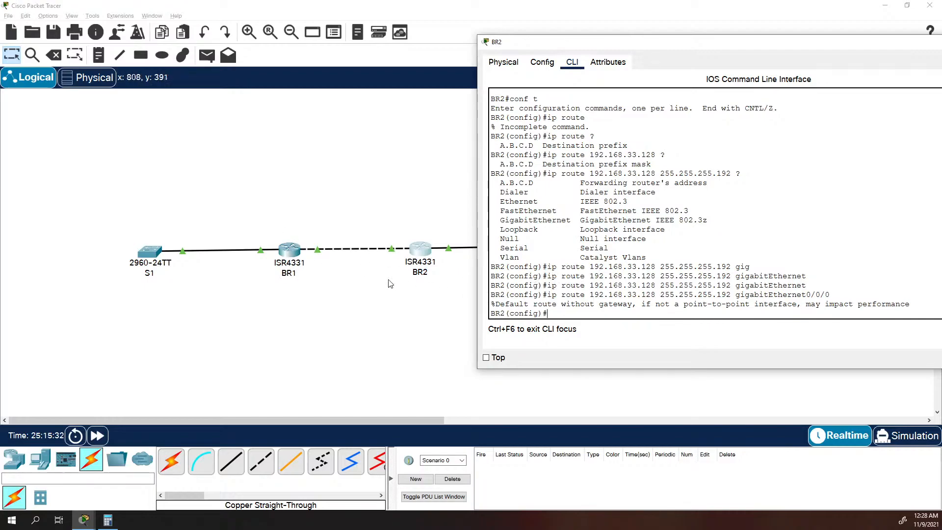
# Open BR1's command line, supply the console and privileged mode passwords, and enter global configuration mode.
pyautogui.click(289, 255)
pyautogui.click(288, 256)
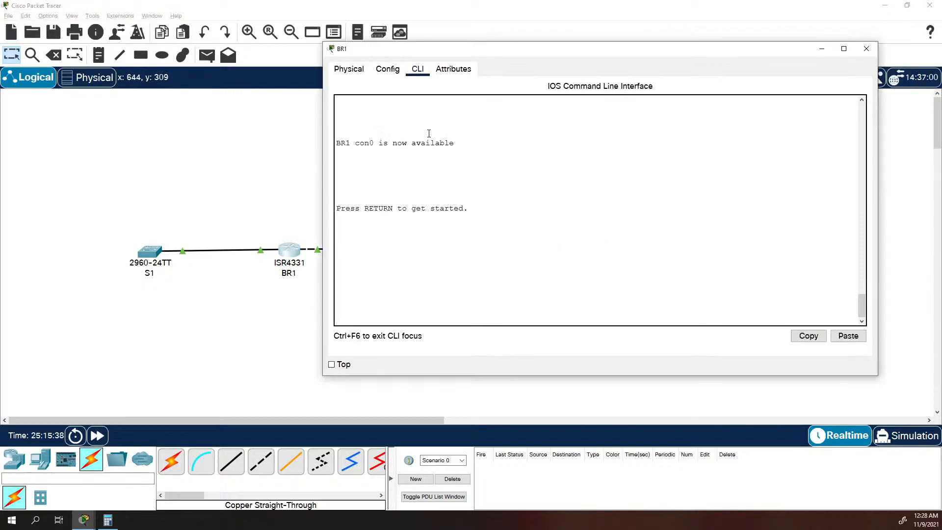
pyautogui.press('Return')
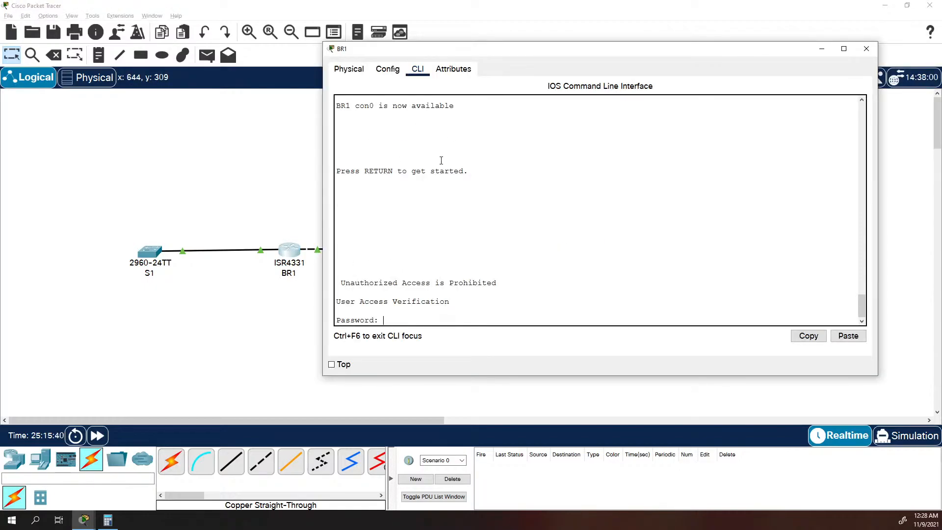
pyautogui.press('Return')
pyautogui.write('en')
pyautogui.press('Return')
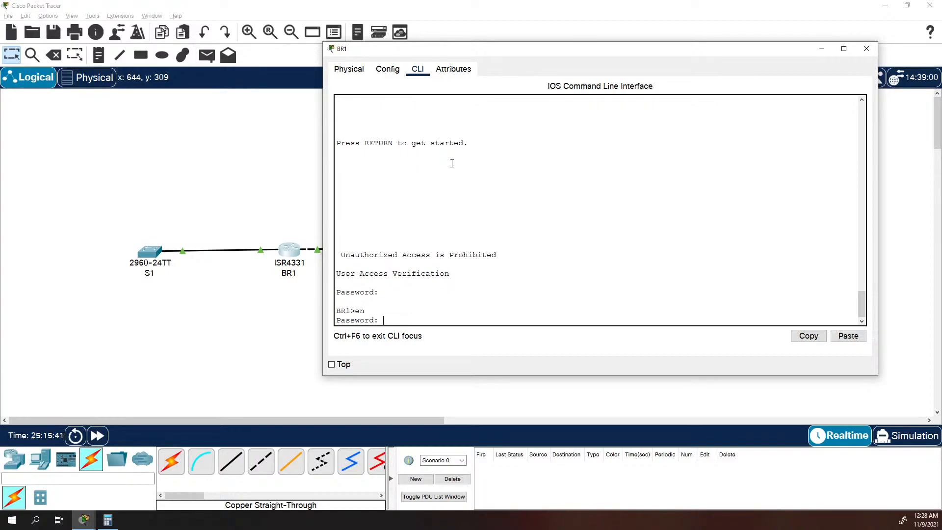
pyautogui.press('Return')
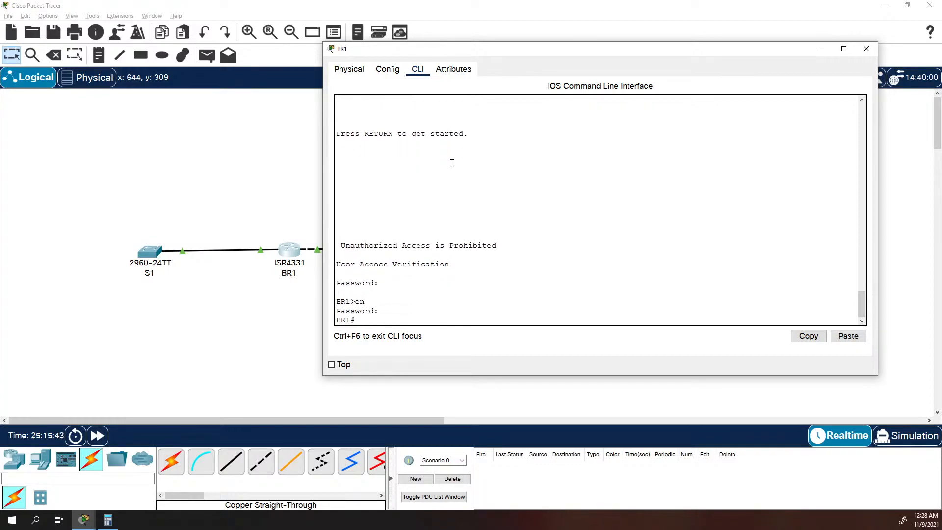
pyautogui.write('conf t')
pyautogui.press('Return')
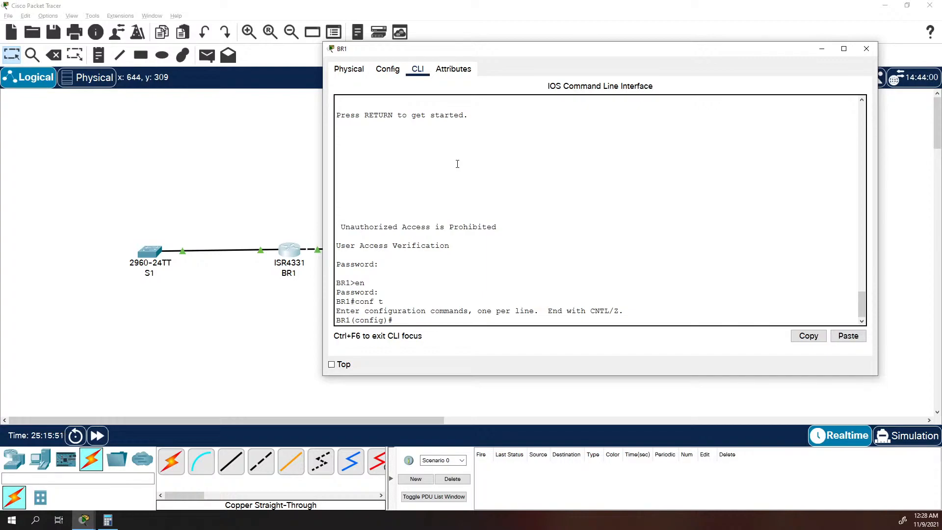
# Begin a static route on BR1 to 192.168.33.192 with mask 255.255.255.224 and query the help for the forwarding options.
pyautogui.write('ip route 192.168.33.25')
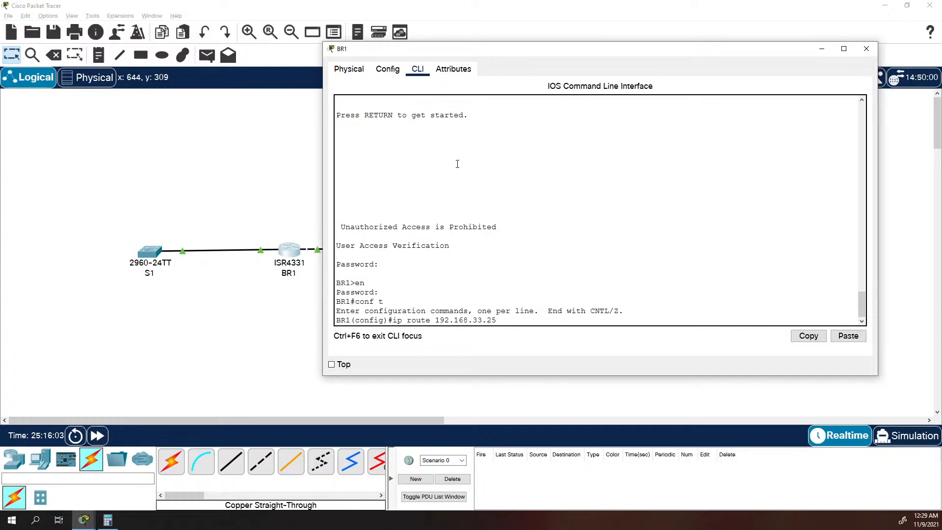
pyautogui.press('BackSpace')
pyautogui.press('BackSpace')
pyautogui.write('192')
pyautogui.write('255.255.255.224 ?')
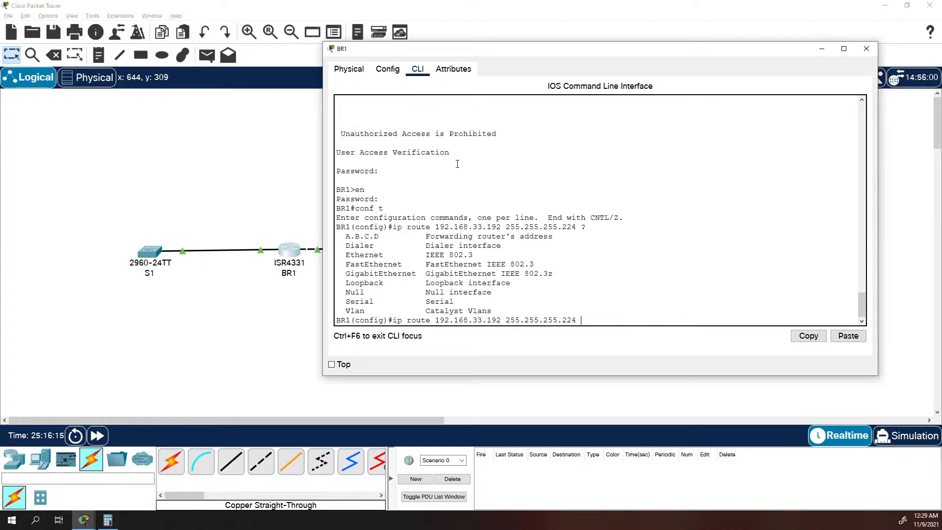
pyautogui.write('192.')
# Complete BR1's static route with next-hop address 192.168.33.250.
pyautogui.moveTo(523, 51); pyautogui.dragTo(636, 61)
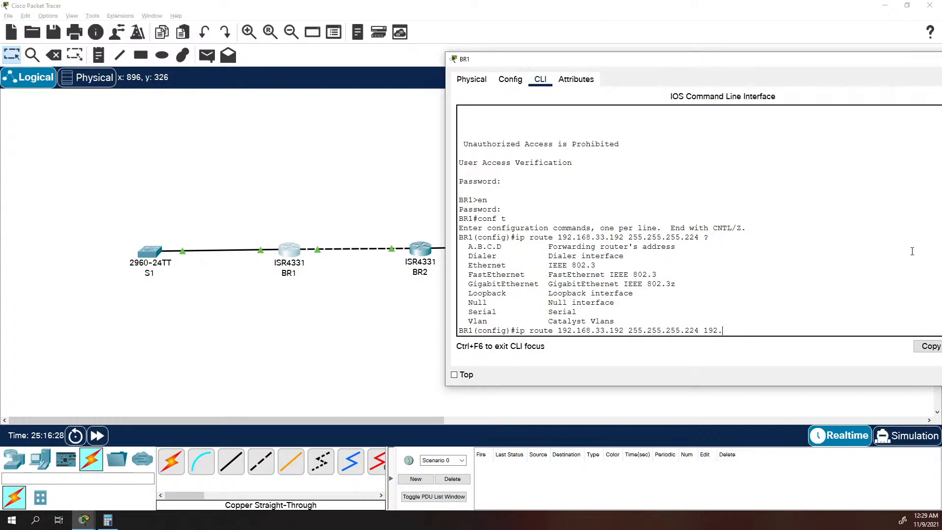
pyautogui.write('168.33.')
pyautogui.write('250')
pyautogui.press('Return')
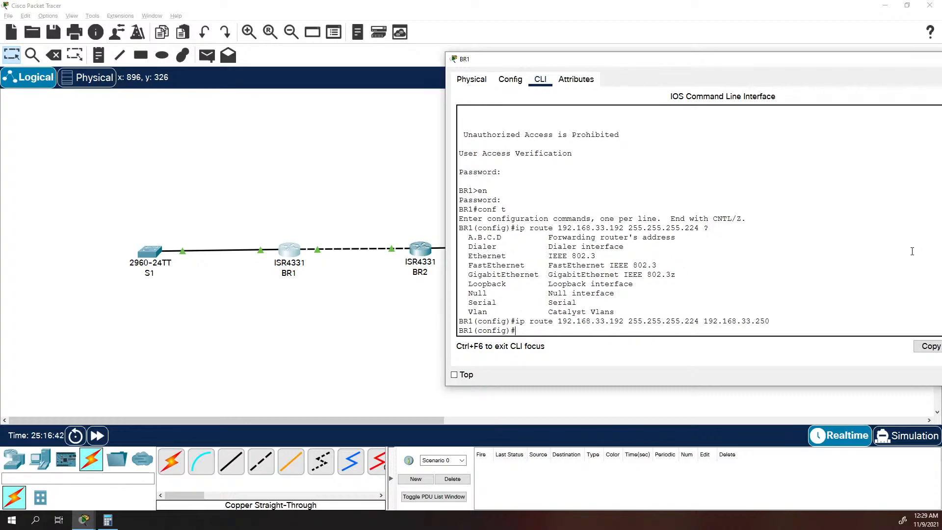
# Leave BR1's configuration mode and display its IP routing table.
pyautogui.write('exit')
pyautogui.press('Return')
pyautogui.write('show ip route')
pyautogui.press('Return')
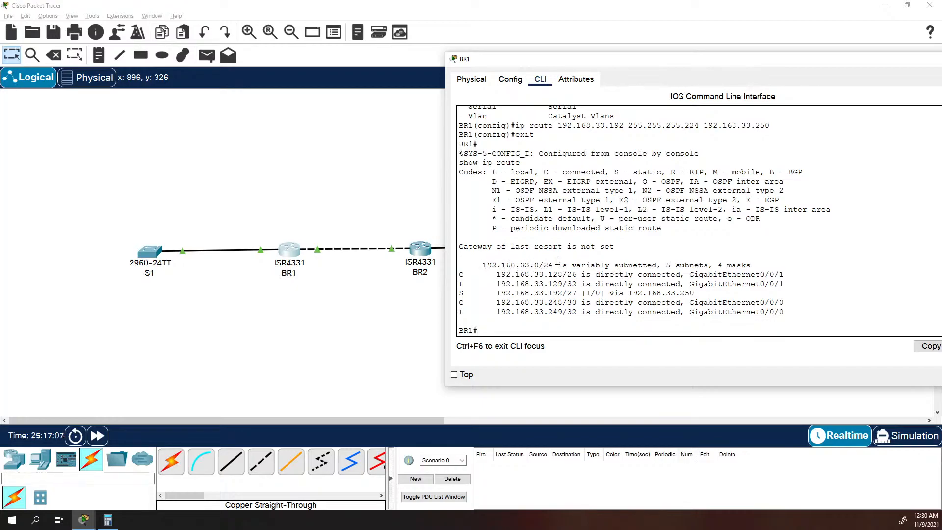
# Examine the subnet summary and the connected, local and static route entries in BR1's routing table.
pyautogui.moveTo(543, 264); pyautogui.dragTo(558, 265)
pyautogui.moveTo(666, 265); pyautogui.dragTo(695, 265)
pyautogui.moveTo(549, 275); pyautogui.dragTo(577, 274)
pyautogui.moveTo(586, 285); pyautogui.dragTo(557, 291)
pyautogui.click(578, 283)
pyautogui.moveTo(577, 284); pyautogui.dragTo(500, 283)
pyautogui.click(573, 283)
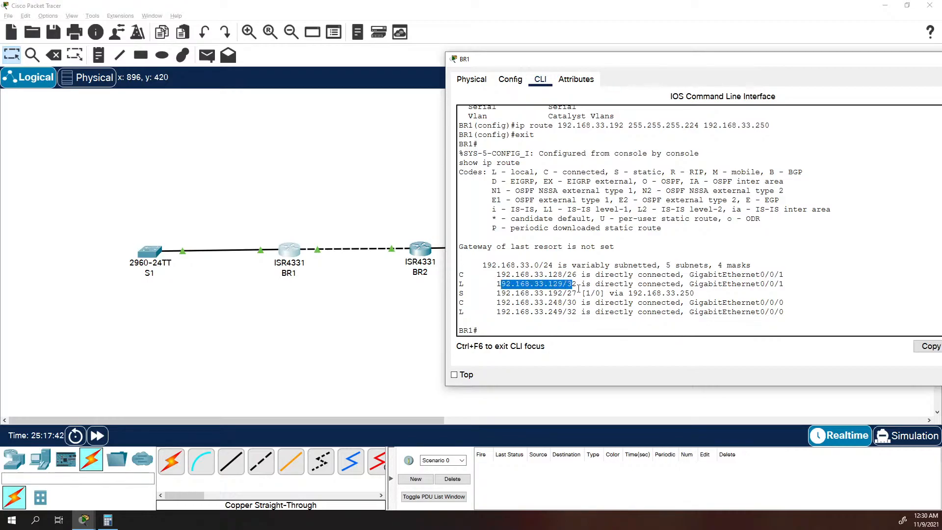
pyautogui.moveTo(591, 312); pyautogui.dragTo(478, 312)
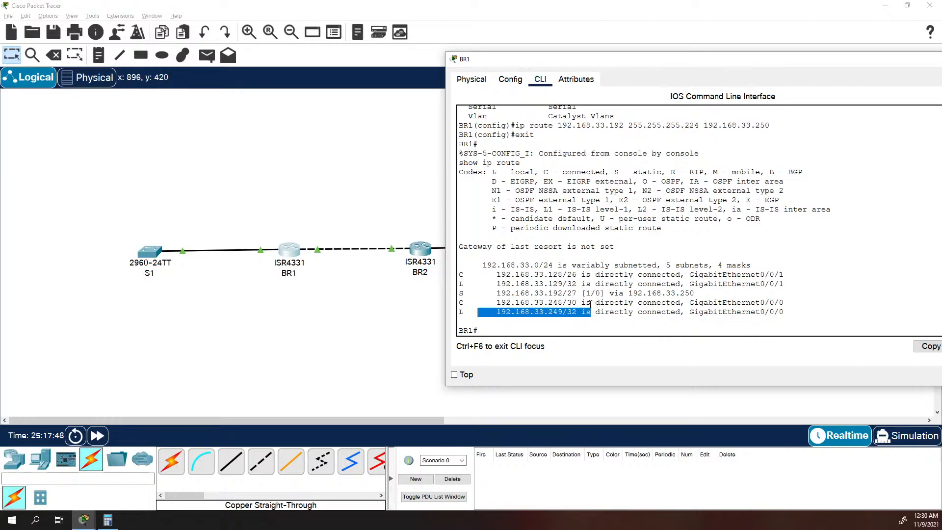
pyautogui.moveTo(591, 303); pyautogui.dragTo(473, 303)
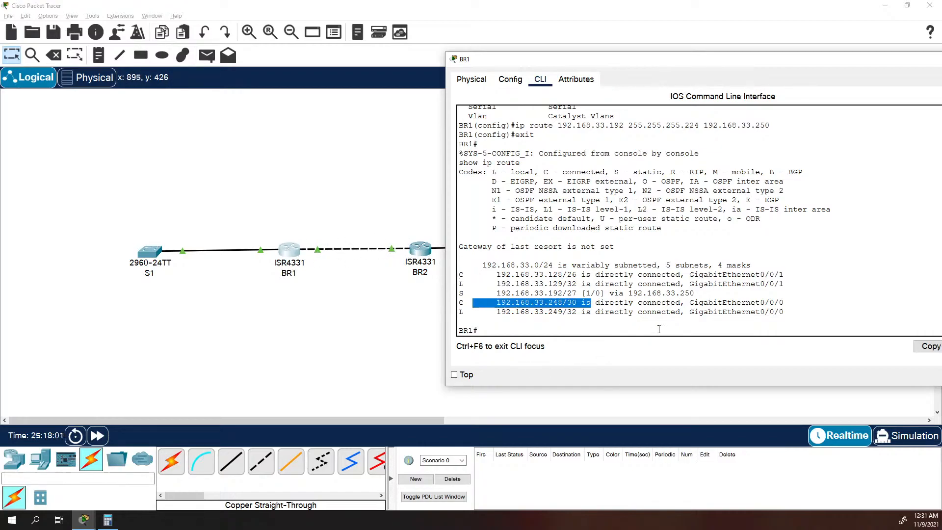
# Ping 192.168.33.194 from BR1, and repeat the ping once.
pyautogui.click(661, 255)
pyautogui.write('p')
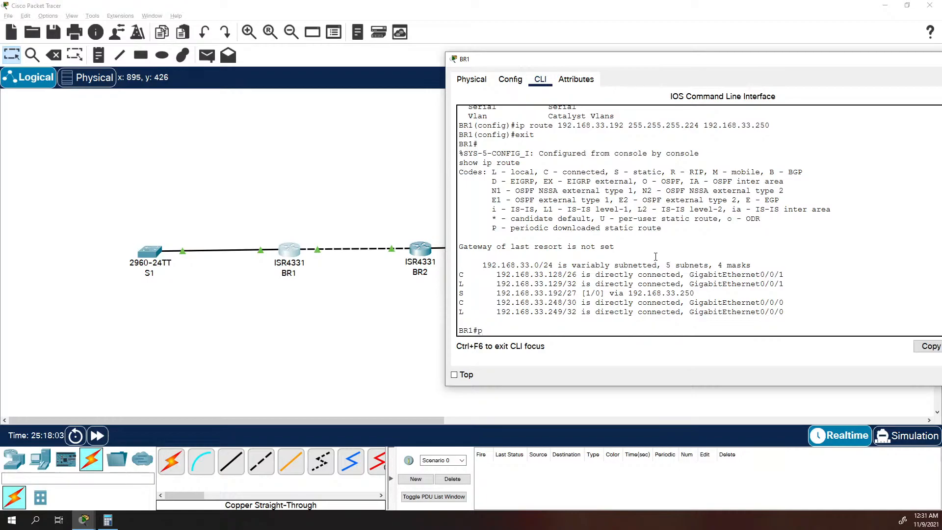
pyautogui.write('ing 192.168.33.194')
pyautogui.press('Return')
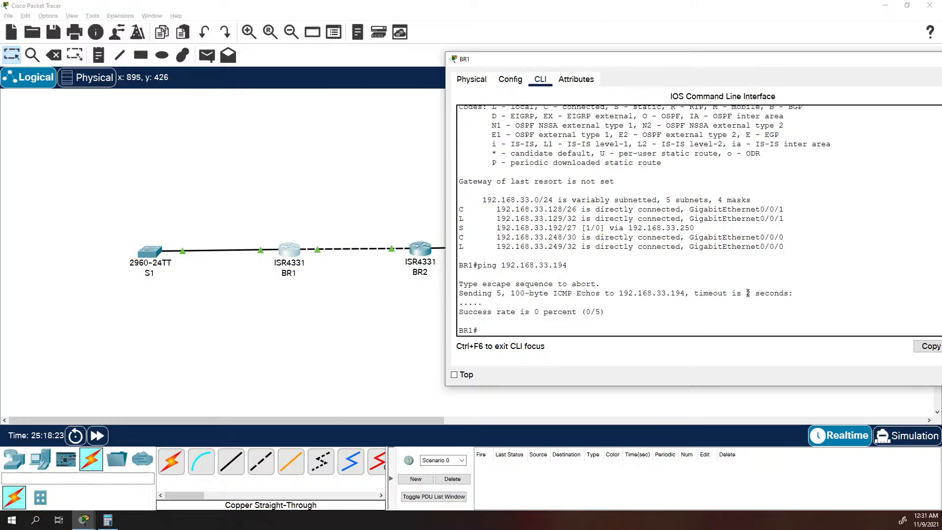
pyautogui.press('Up')
pyautogui.press('Return')
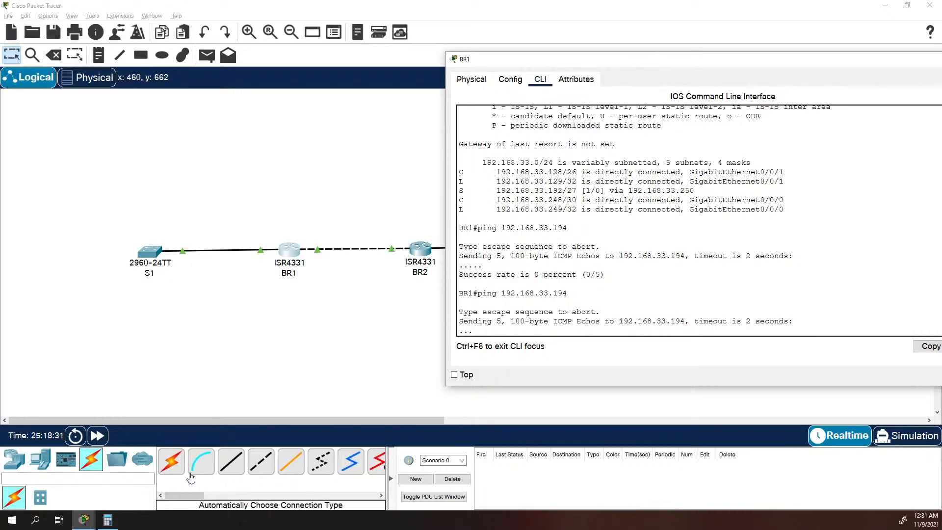
# Return to S2's console, clear the pending ping command, and display the complete brief IP interface summary in a widened window.
pyautogui.moveTo(82, 519)
pyautogui.click(294, 478)
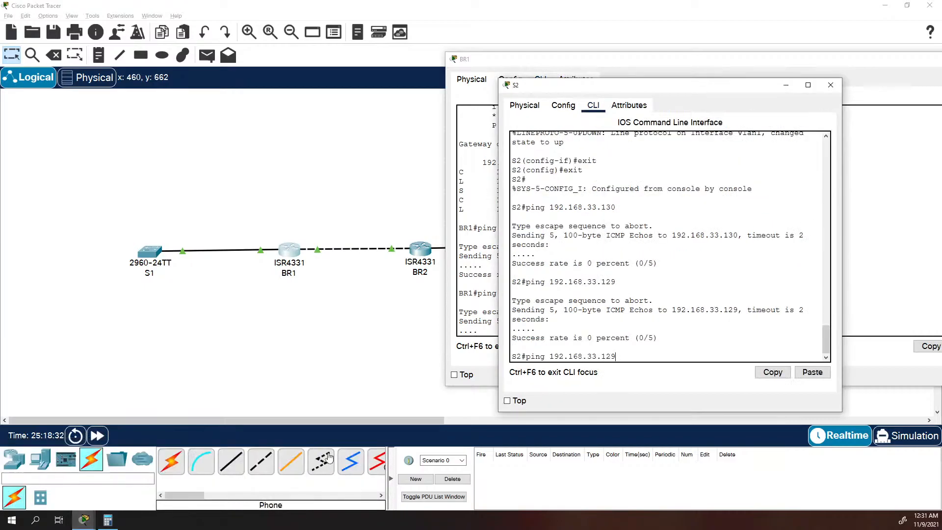
pyautogui.click(639, 325)
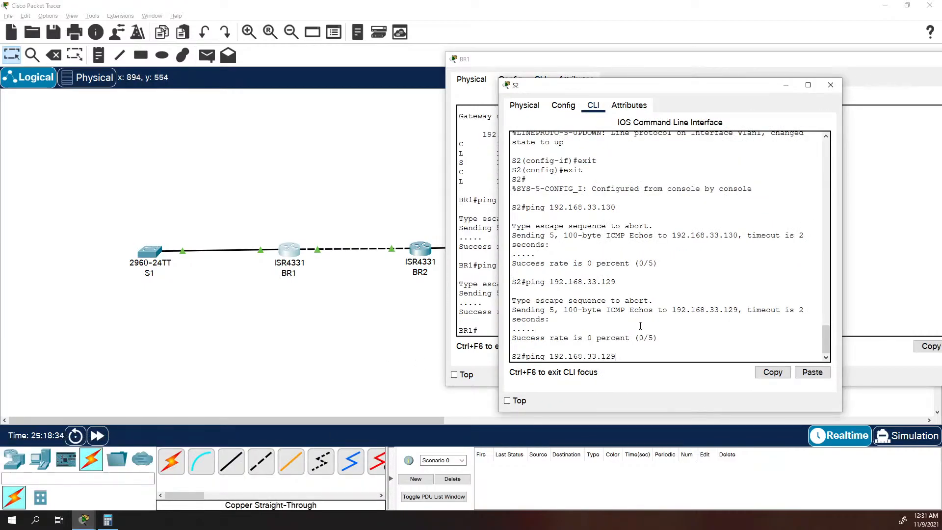
pyautogui.click(478, 321)
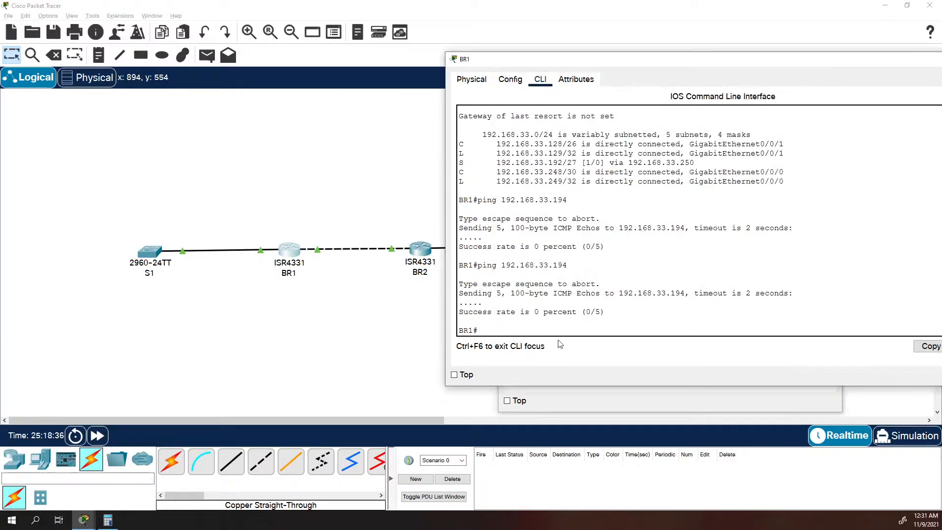
pyautogui.click(604, 397)
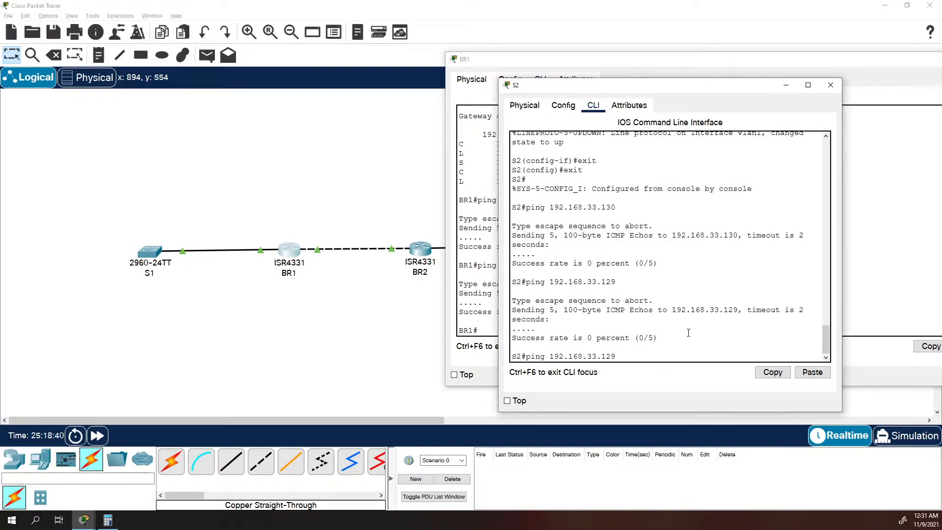
pyautogui.press('BackSpace')
pyautogui.press('BackSpace')
pyautogui.press('BackSpace')
pyautogui.press('BackSpace')
pyautogui.press('BackSpace')
pyautogui.press('BackSpace')
pyautogui.press('BackSpace')
pyautogui.press('BackSpace')
pyautogui.press('BackSpace')
pyautogui.press('BackSpace')
pyautogui.press('BackSpace')
pyautogui.press('BackSpace')
pyautogui.press('BackSpace')
pyautogui.press('BackSpace')
pyautogui.press('BackSpace')
pyautogui.press('BackSpace')
pyautogui.press('BackSpace')
pyautogui.press('BackSpace')
pyautogui.press('BackSpace')
pyautogui.write('show ip int brief')
pyautogui.press('Return')
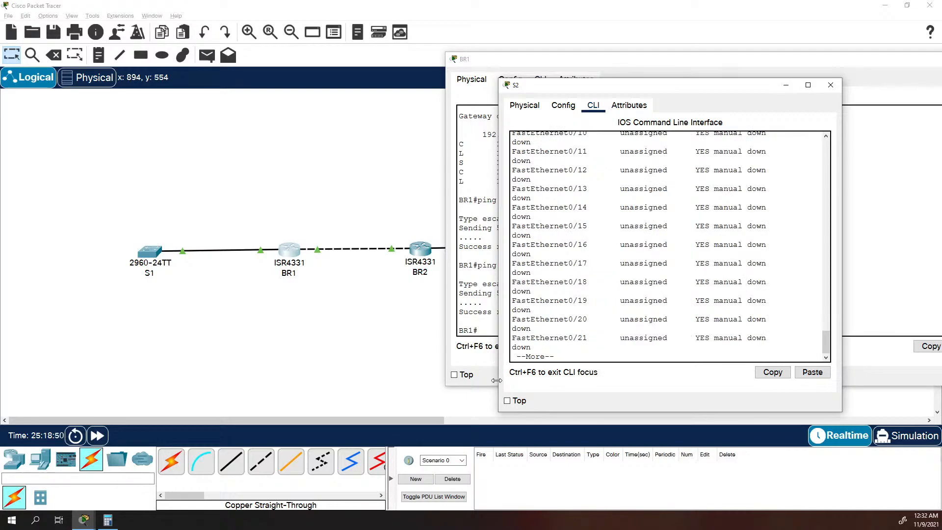
pyautogui.moveTo(496, 413); pyautogui.dragTo(270, 447)
pyautogui.press('space')
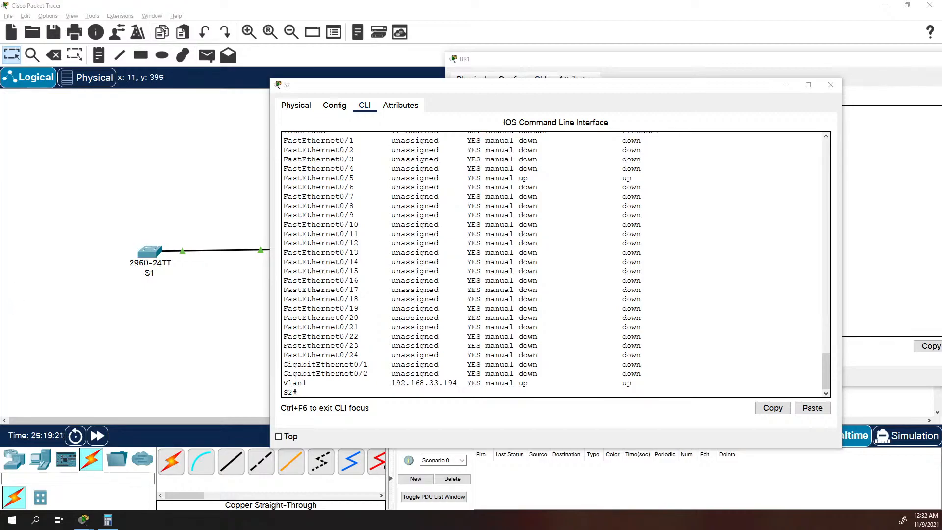
# Enter global configuration mode on S2.
pyautogui.write('coinbf')
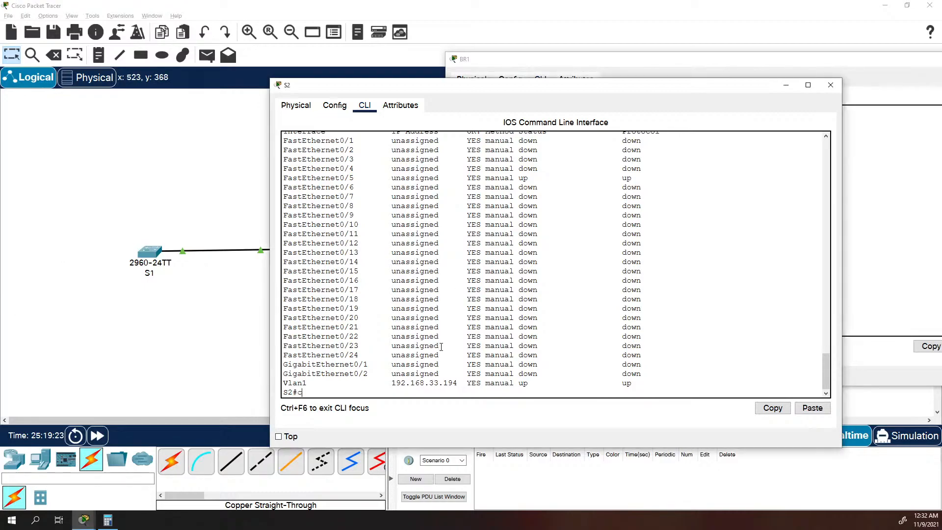
pyautogui.press('BackSpace')
pyautogui.press('BackSpace')
pyautogui.press('BackSpace')
pyautogui.press('BackSpace')
pyautogui.write('nf t')
pyautogui.press('Return')
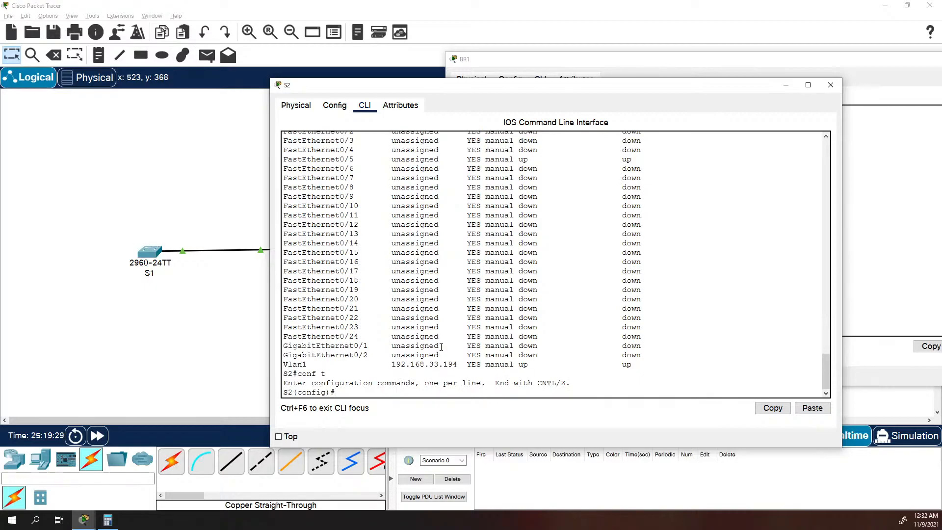
pyautogui.write('iop def')
pyautogui.press('Tab')
pyautogui.write('au')
pyautogui.press('Tab')
pyautogui.press('BackSpace')
pyautogui.press('BackSpace')
pyautogui.write('ua')
pyautogui.press('Tab')
pyautogui.press('BackSpace')
pyautogui.press('BackSpace')
pyautogui.press('BackSpace')
pyautogui.press('BackSpace')
pyautogui.press('BackSpace')
pyautogui.press('BackSpace')
pyautogui.press('BackSpace')
pyautogui.press('BackSpace')
pyautogui.press('BackSpace')
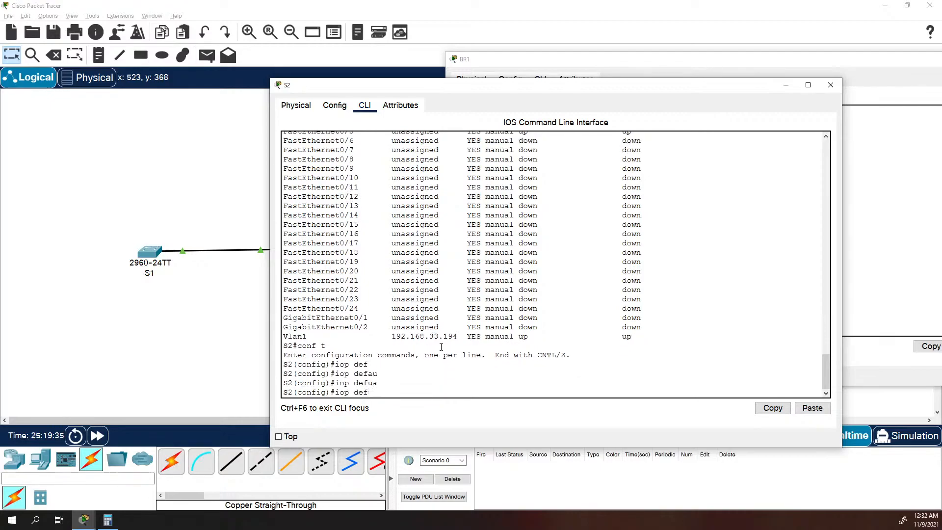
# Set S2's default gateway to 192.168.33.193.
pyautogui.write('ip def')
pyautogui.press('Tab')
pyautogui.write('192.168.33.1')
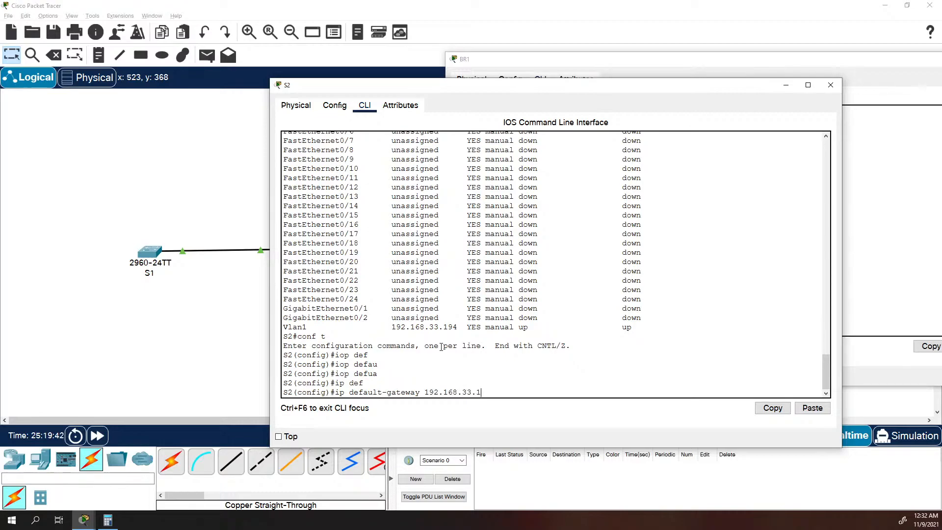
pyautogui.write('93')
pyautogui.press('Return')
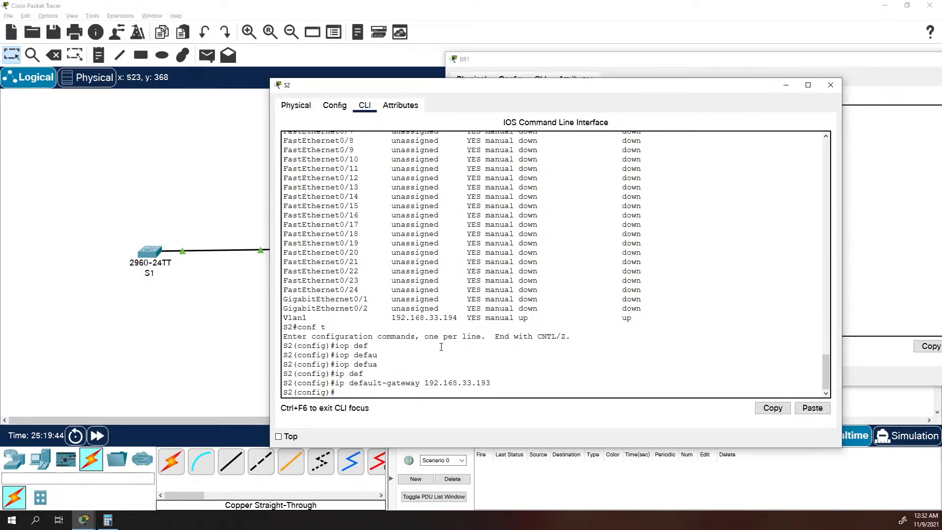
# Open S1's console, log in with the console password, and enter privileged EXEC mode with the enable password.
pyautogui.click(158, 252)
pyautogui.press('Return')
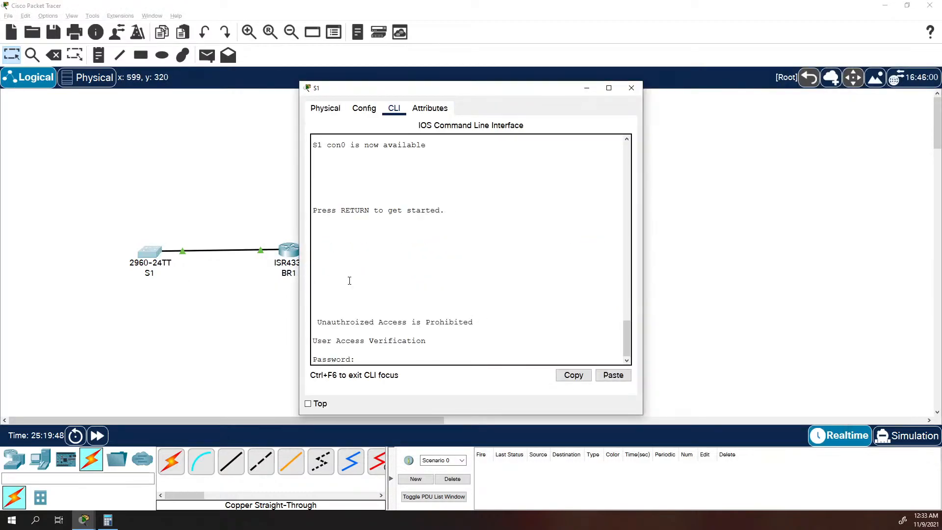
pyautogui.press('Return')
pyautogui.write('cl')
pyautogui.press('BackSpace')
pyautogui.press('BackSpace')
pyautogui.write('en')
pyautogui.press('Return')
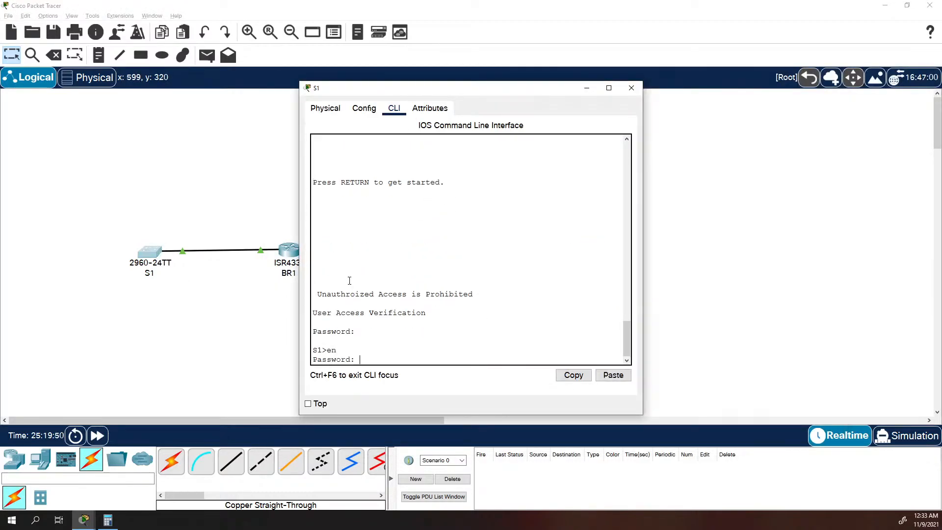
pyautogui.press('Return')
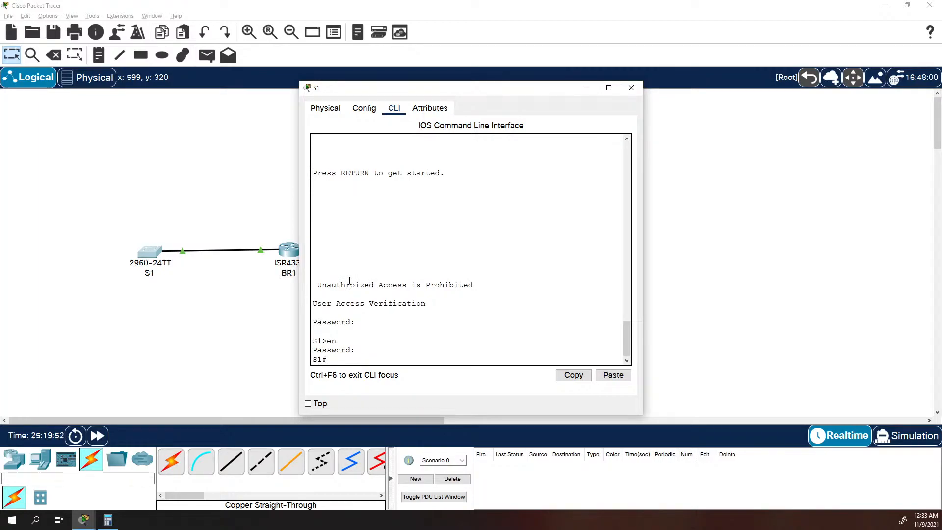
# Enter global configuration mode on S1 and set its default gateway to 192.168.33.129, checking the switch's Vlan1 address in earlier output.
pyautogui.write('conf t')
pyautogui.press('Return')
pyautogui.write('ip def')
pyautogui.press('Tab')
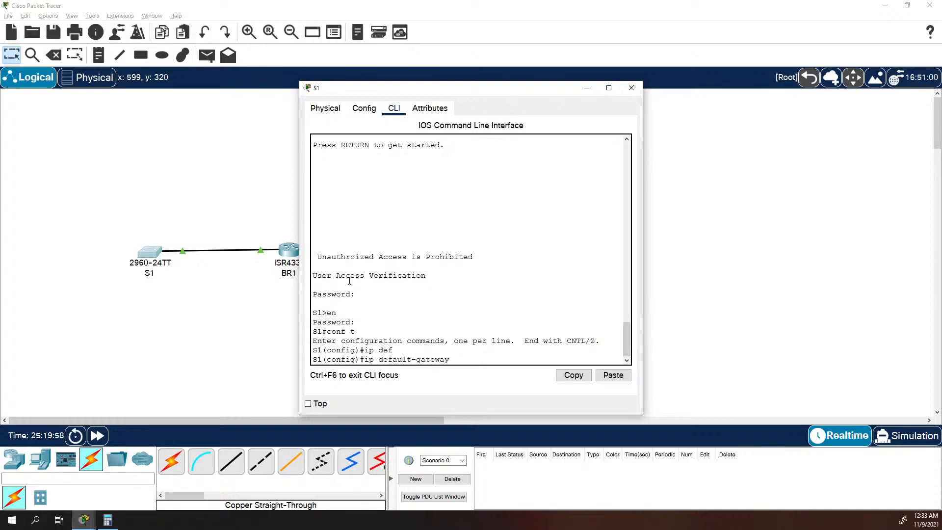
pyautogui.write('192.168.33.')
pyautogui.scroll(20, 348, 291)
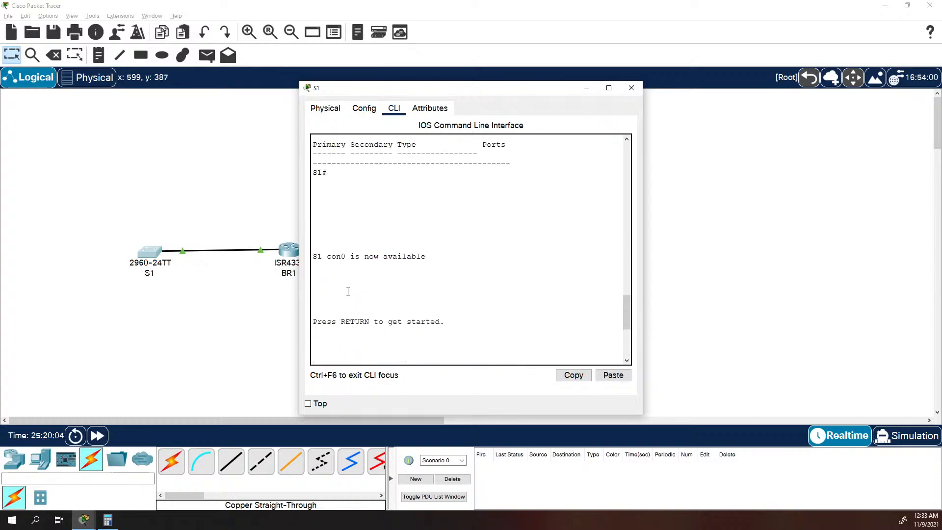
pyautogui.scroll(3, 455, 258)
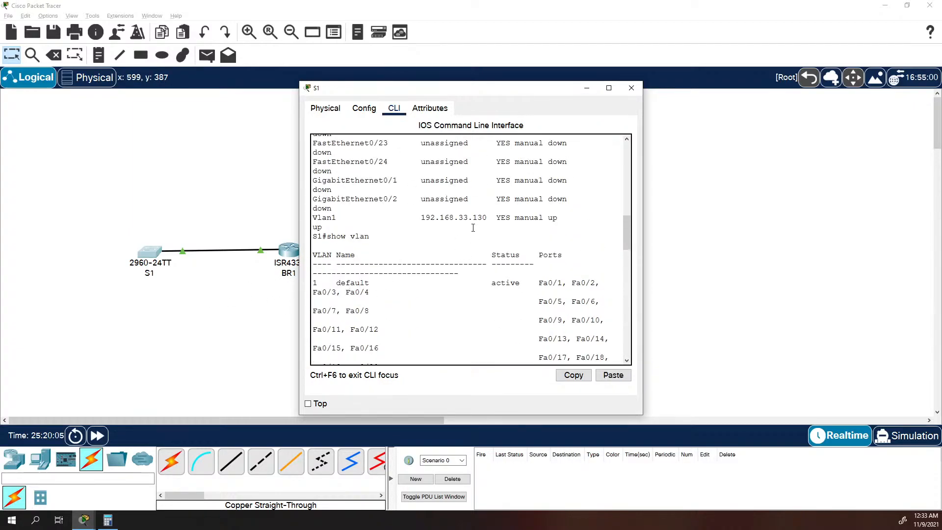
pyautogui.scroll(-20, 472, 245)
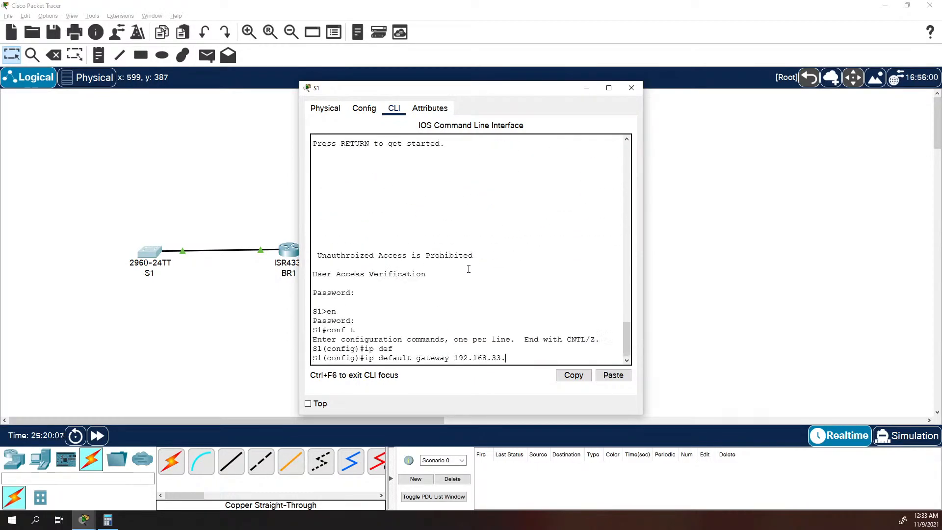
pyautogui.write('129')
pyautogui.press('Return')
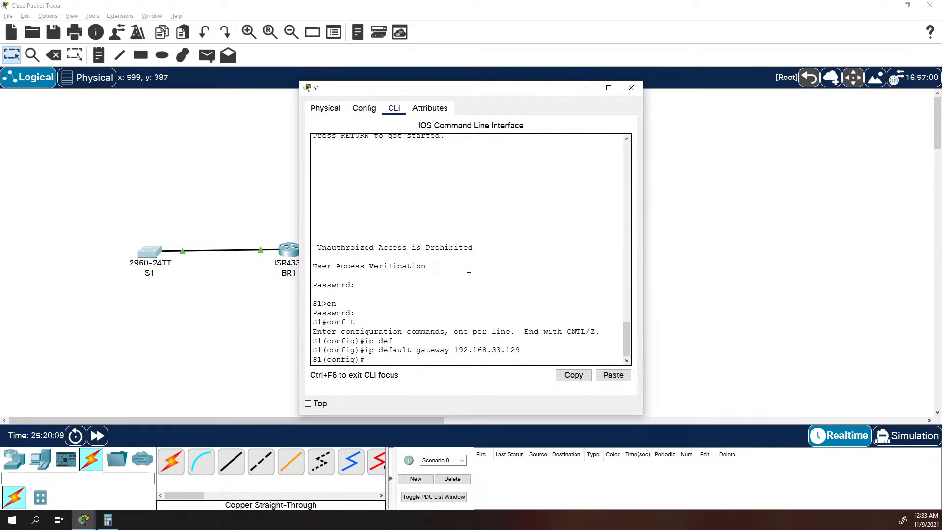
# Return to S2's console and leave its global configuration mode.
pyautogui.hotkey('alt', 'Tab')
pyautogui.hotkey('alt', 'Tab')
pyautogui.hotkey('alt', 'Tab')
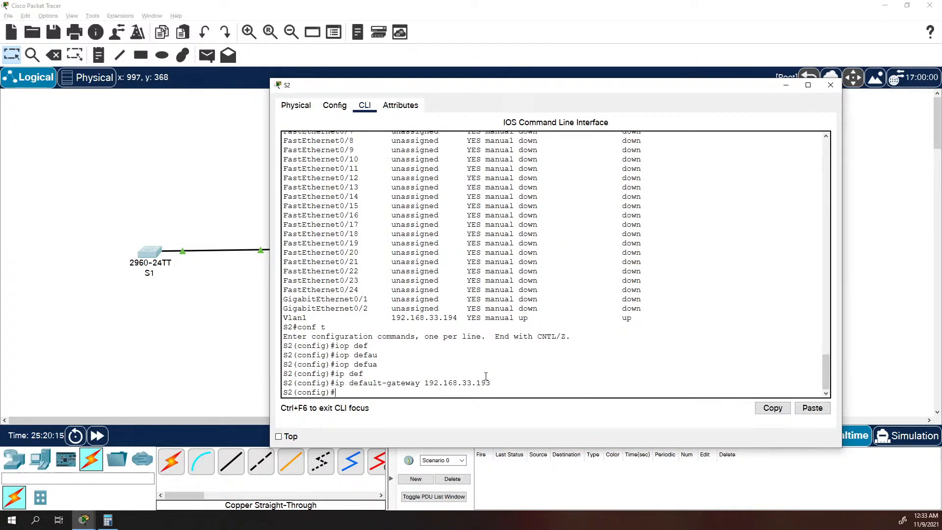
pyautogui.press('BackSpace')
pyautogui.write('exit')
pyautogui.press('Return')
# Ping the default gateway 192.168.33.193 from S2 twice.
pyautogui.write('ping 192.16')
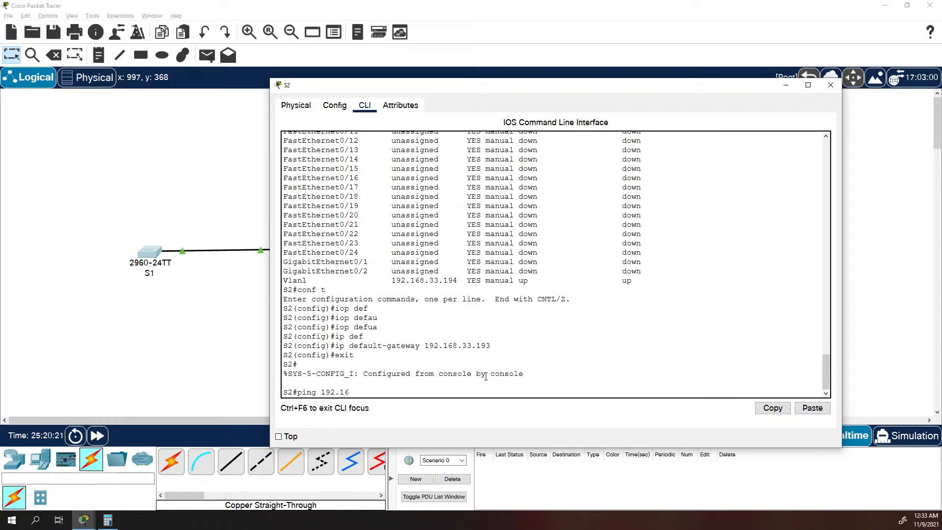
pyautogui.write('8.33.193')
pyautogui.press('Return')
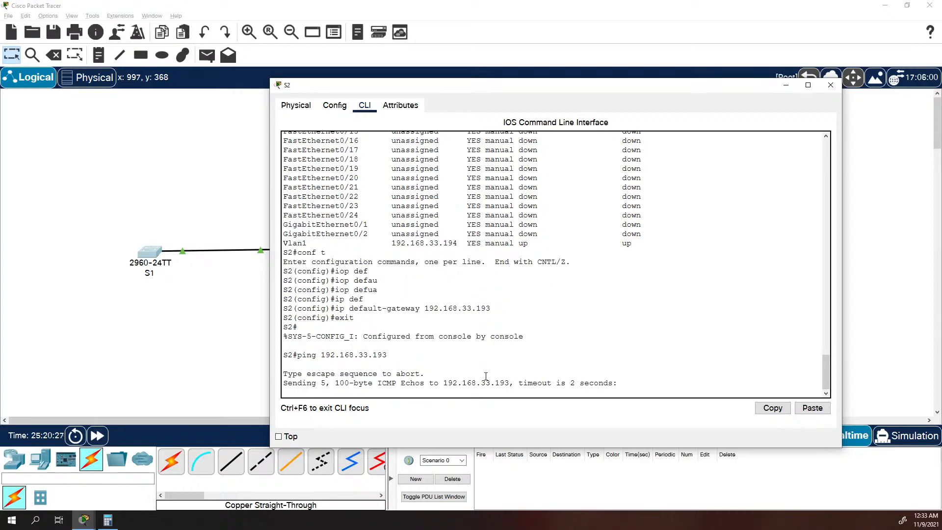
pyautogui.press('Up')
pyautogui.press('Return')
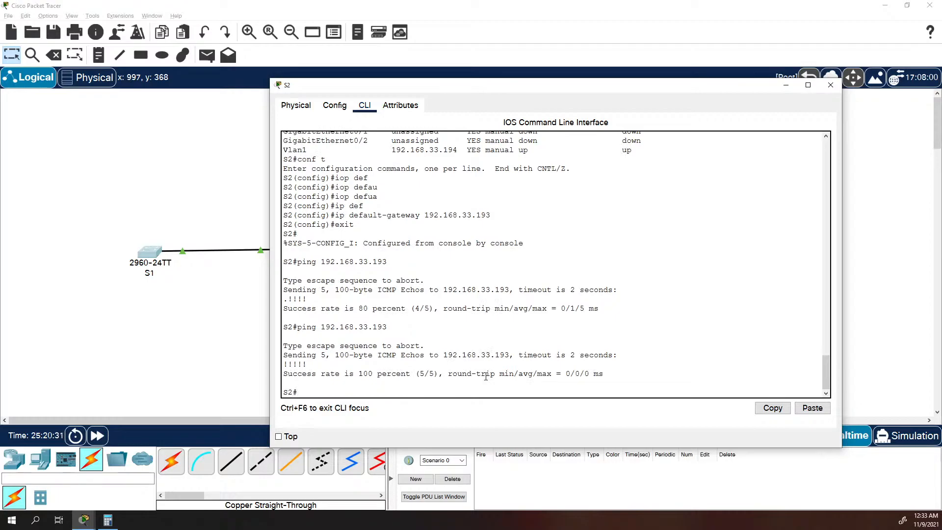
# Move S2's console window aside to uncover the topology, and ping 192.168.33.193 from S2 again.
pyautogui.press('Up')
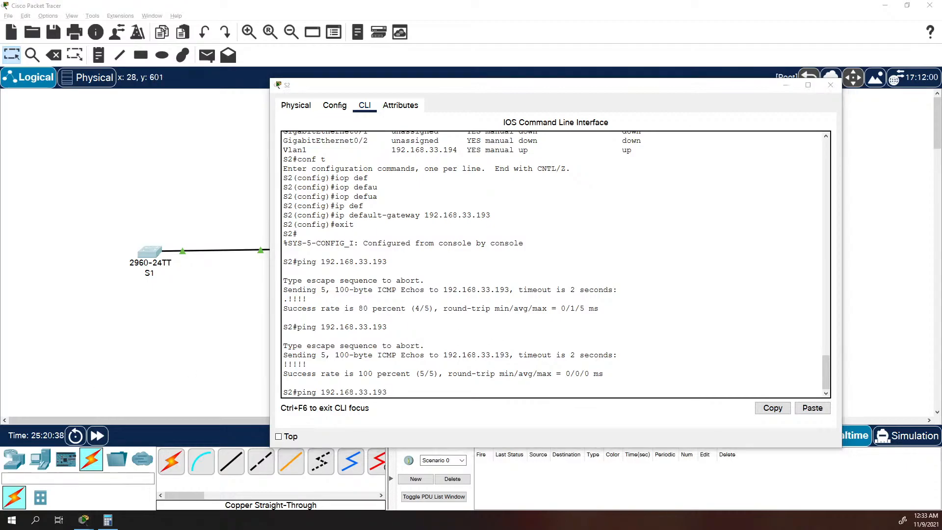
pyautogui.click(434, 310)
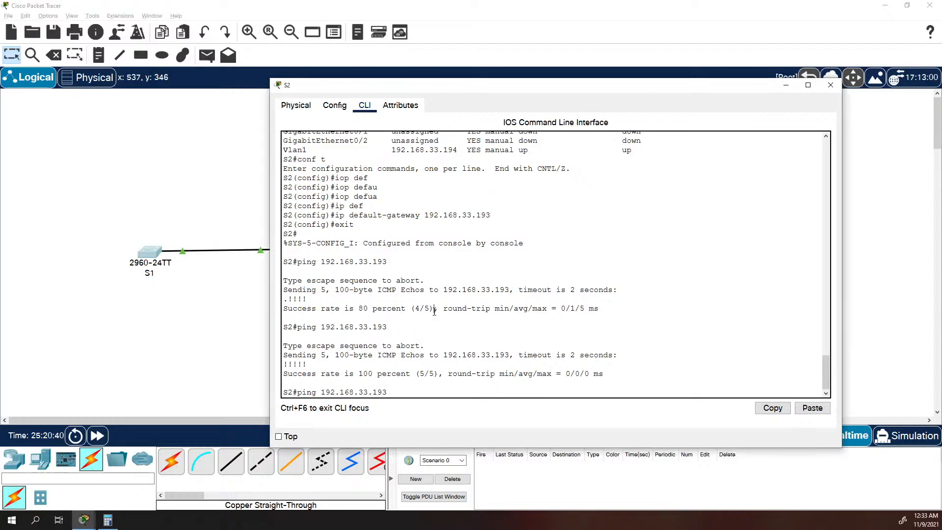
pyautogui.moveTo(499, 85); pyautogui.dragTo(726, 84)
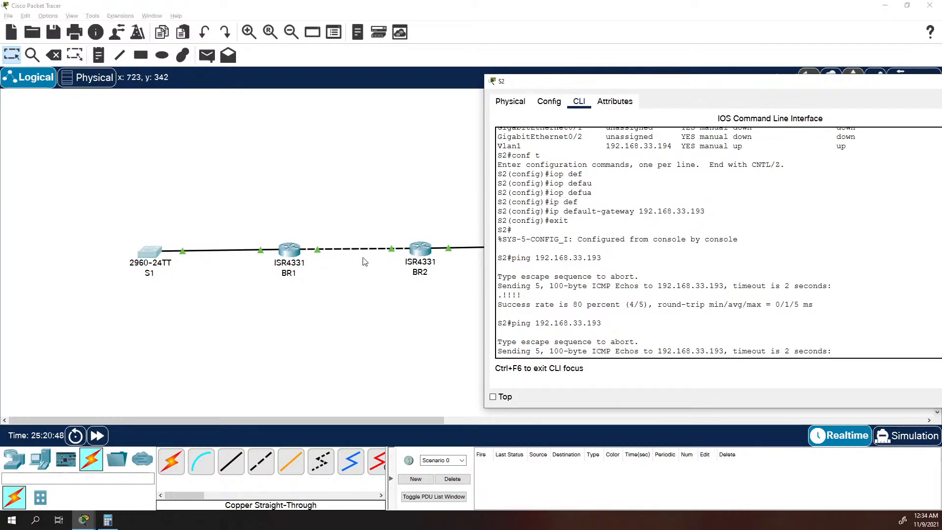
pyautogui.press('Up')
pyautogui.press('Return')
# Ping 192.168.33.250 from S2.
pyautogui.press('Up')
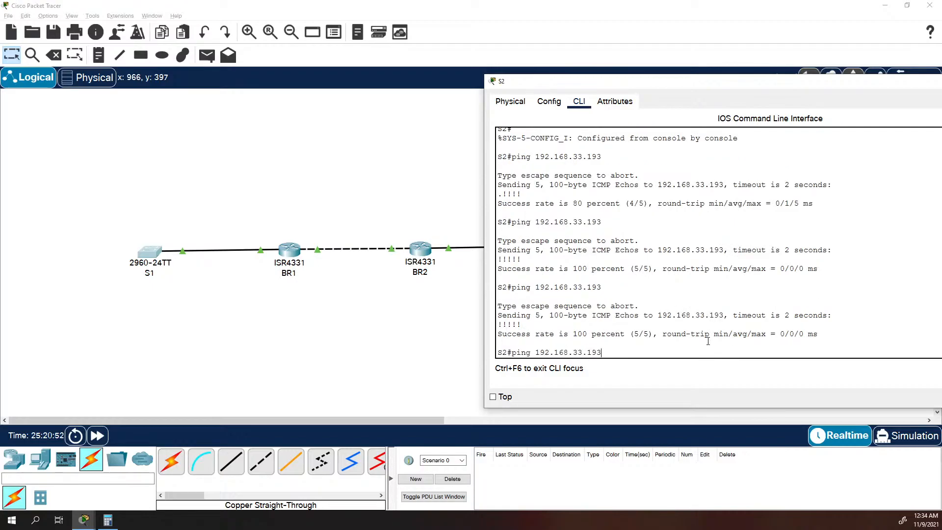
pyautogui.press('BackSpace')
pyautogui.press('BackSpace')
pyautogui.press('BackSpace')
pyautogui.write('250')
pyautogui.press('Return')
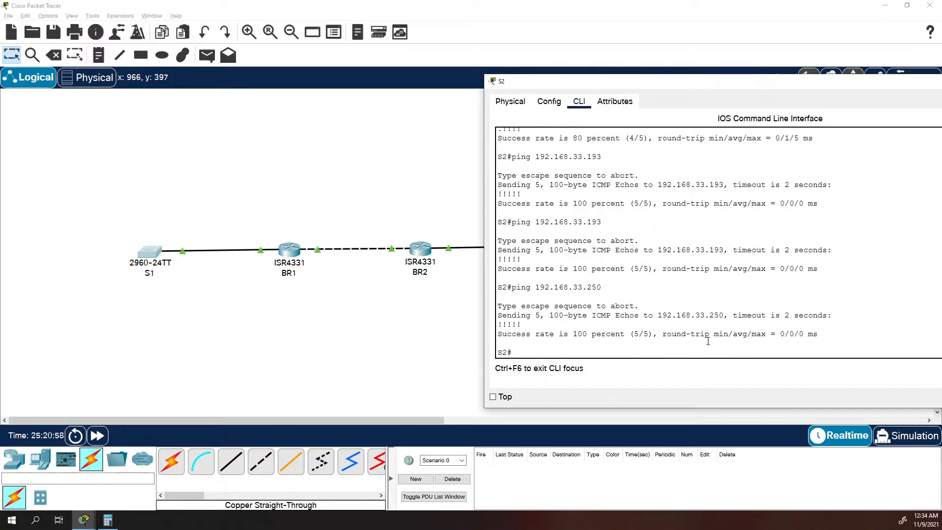
# Ping 192.168.33.249 from S2.
pyautogui.press('Up')
pyautogui.write('49')
pyautogui.press('Return')
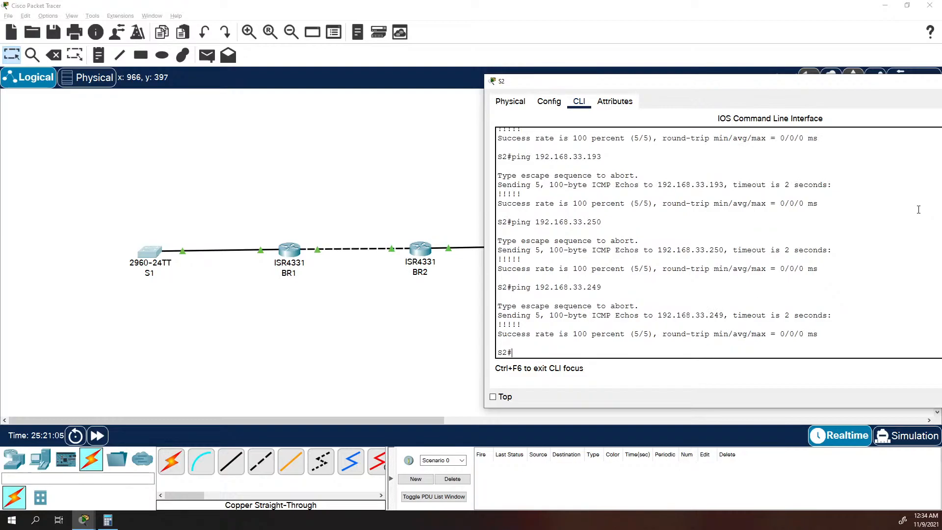
# Ping 192.168.33.129 on the far side of BR1 from S2, and repeat the ping once.
pyautogui.press('Up')
pyautogui.press('BackSpace')
pyautogui.press('BackSpace')
pyautogui.press('BackSpace')
pyautogui.write('129')
pyautogui.press('Return')
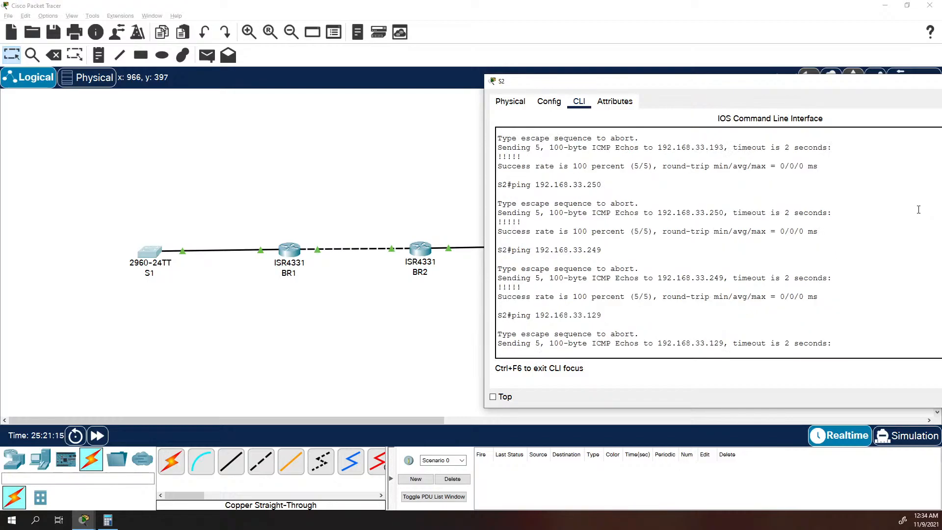
pyautogui.press('Up')
pyautogui.press('Return')
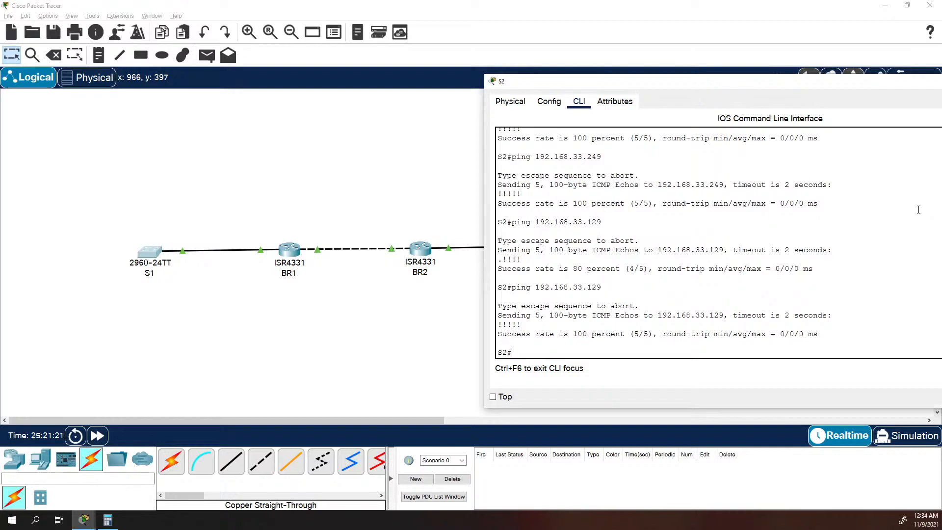
# Ping switch S1 at 192.168.33.130 from S2.
pyautogui.press('Up')
pyautogui.press('BackSpace')
pyautogui.press('BackSpace')
pyautogui.write('30')
pyautogui.press('Return')
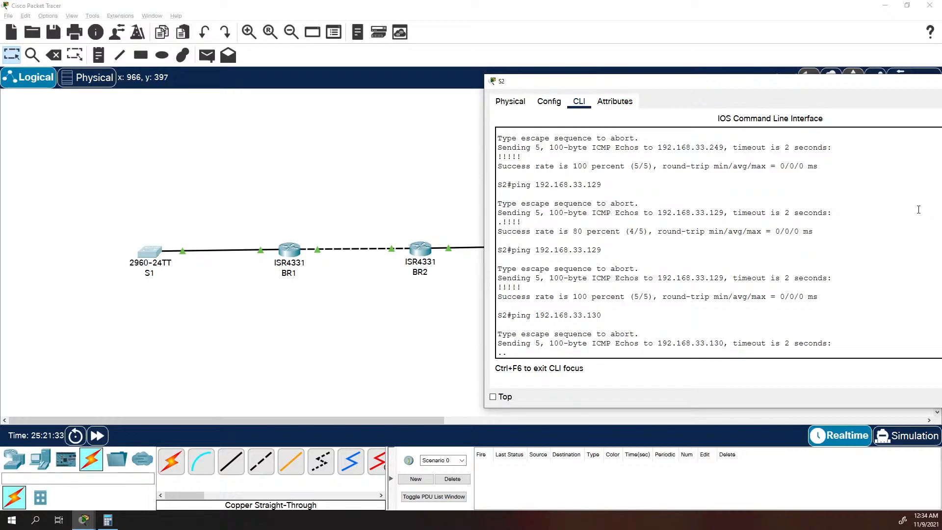
# Repeat the ping to switch S1 at 192.168.33.130 from S2.
pyautogui.press('Up')
pyautogui.press('Return')
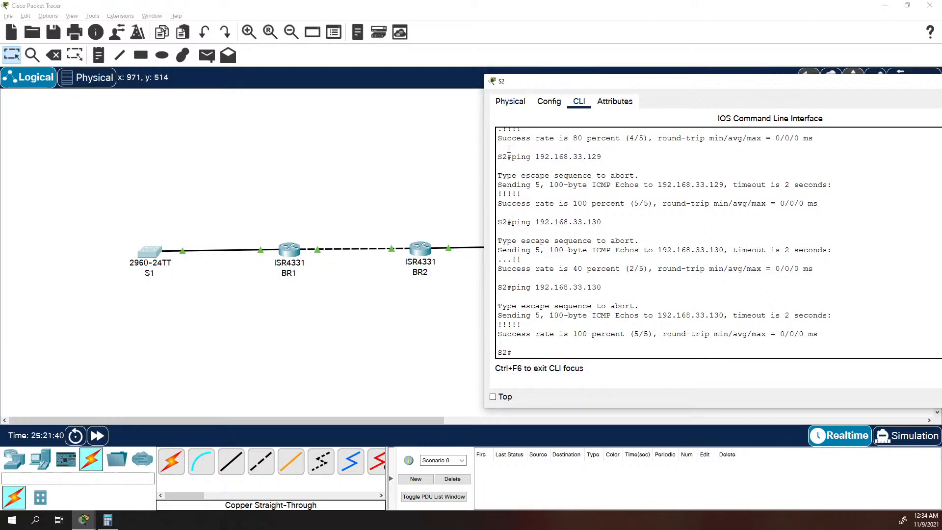
# Leave configuration mode on S1 and ping switch S2 at 192.168.33.194.
pyautogui.click(152, 256)
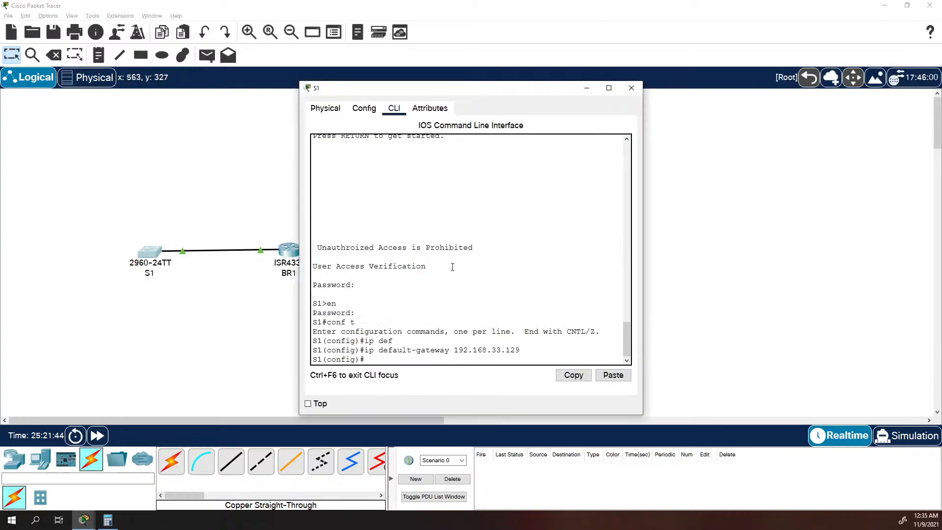
pyautogui.write('exit')
pyautogui.press('Return')
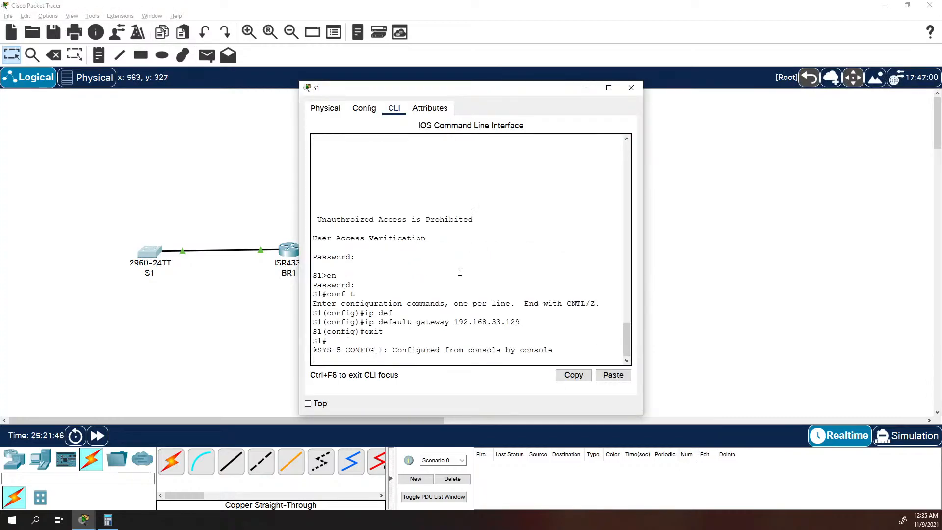
pyautogui.write('ping ')
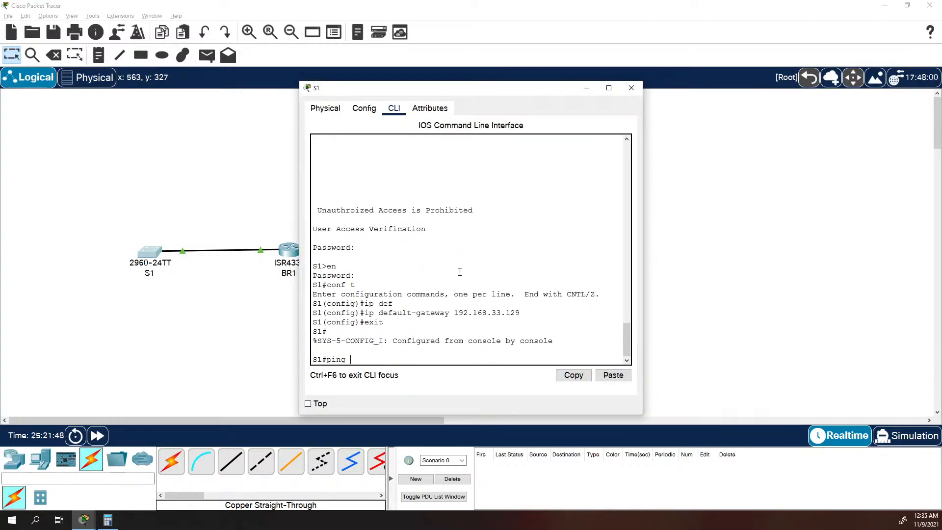
pyautogui.write('192.168.33.194')
pyautogui.press('Return')
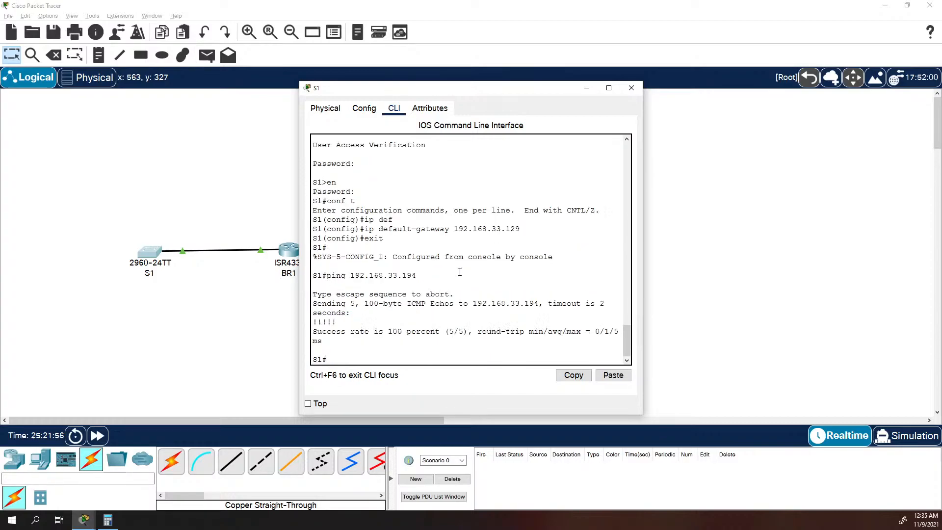
# Display BR1's IP routing table and examine the next-hop address of its static route.
pyautogui.moveTo(422, 87); pyautogui.dragTo(387, 304)
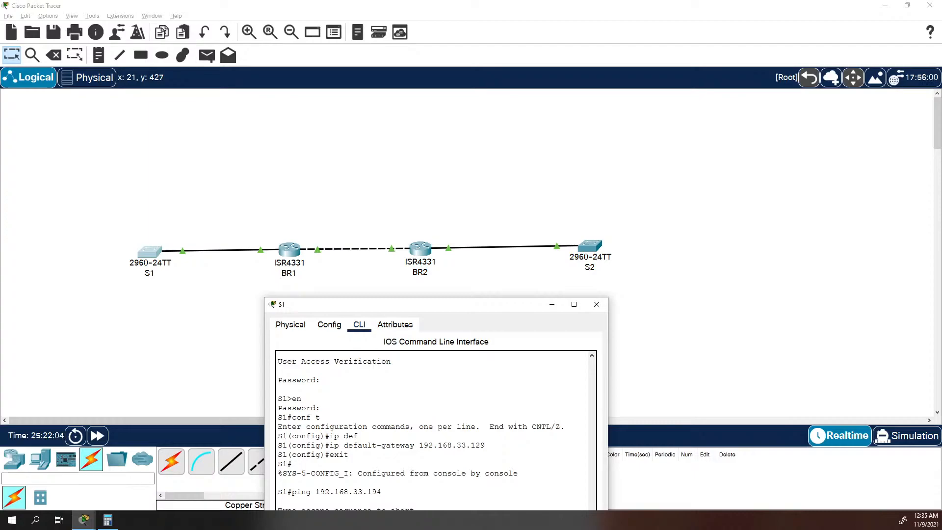
pyautogui.click(284, 251)
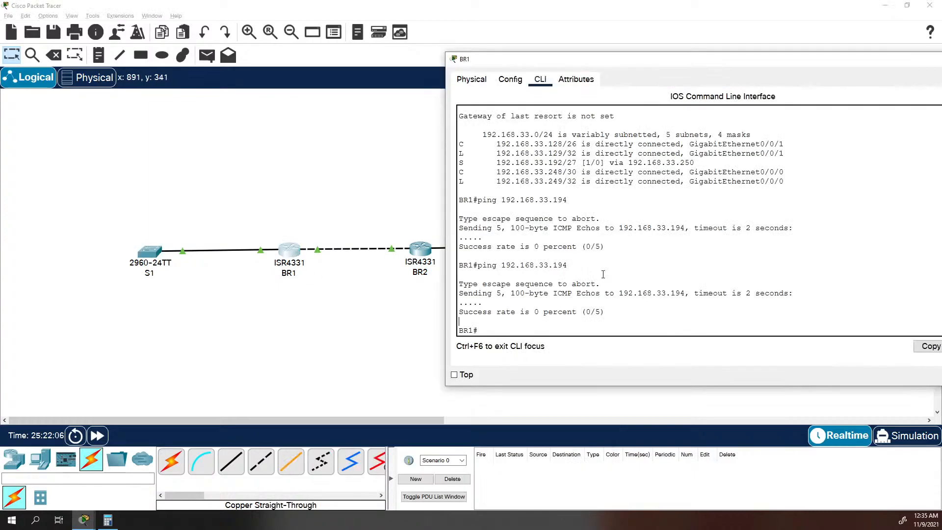
pyautogui.write('show ip route')
pyautogui.press('Return')
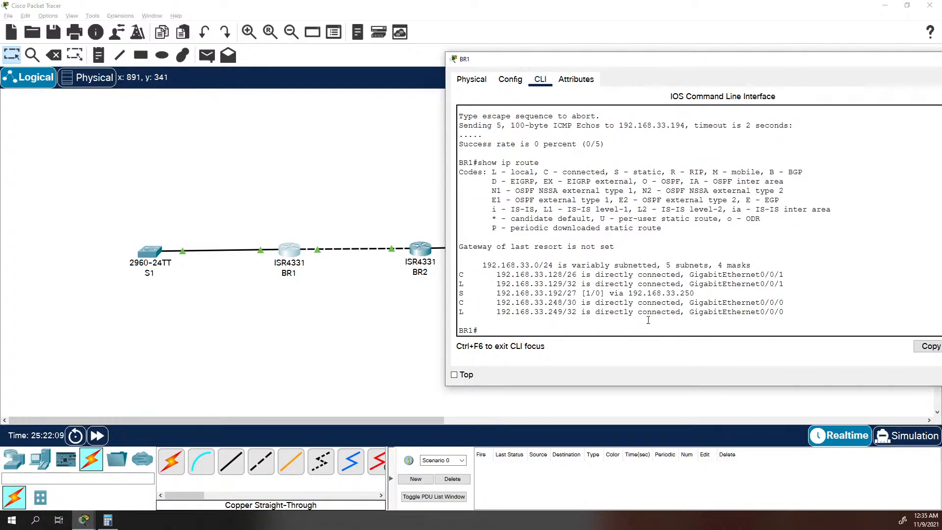
pyautogui.moveTo(703, 294); pyautogui.dragTo(628, 293)
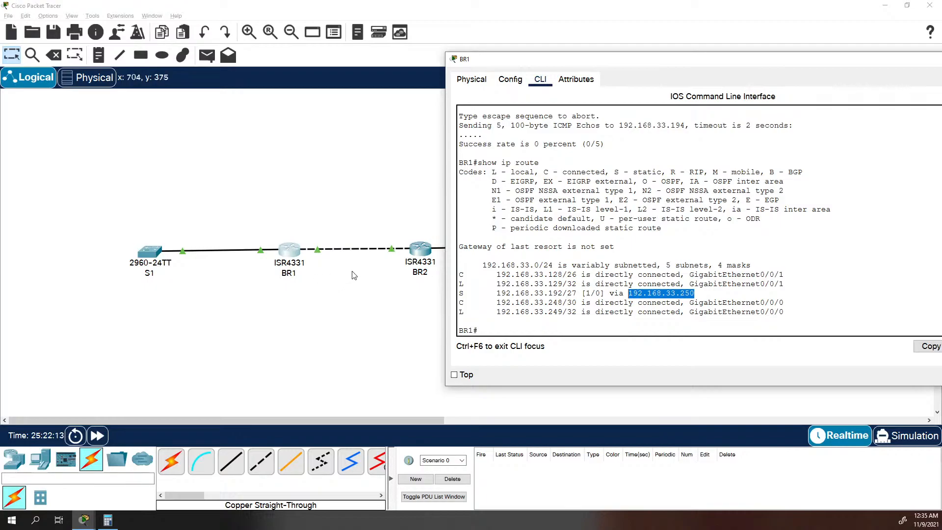
# Leave configuration mode on BR2 and display its IP routing table.
pyautogui.click(424, 246)
pyautogui.write('exit')
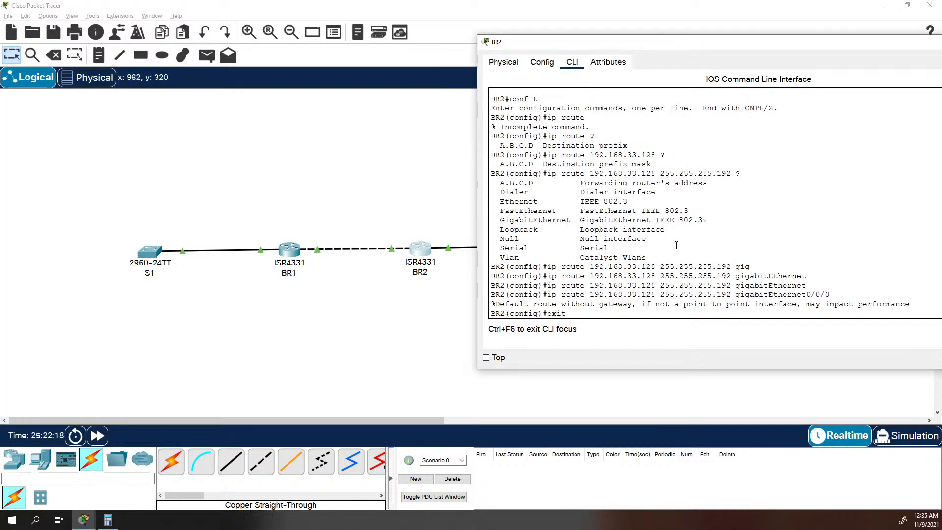
pyautogui.press('Return')
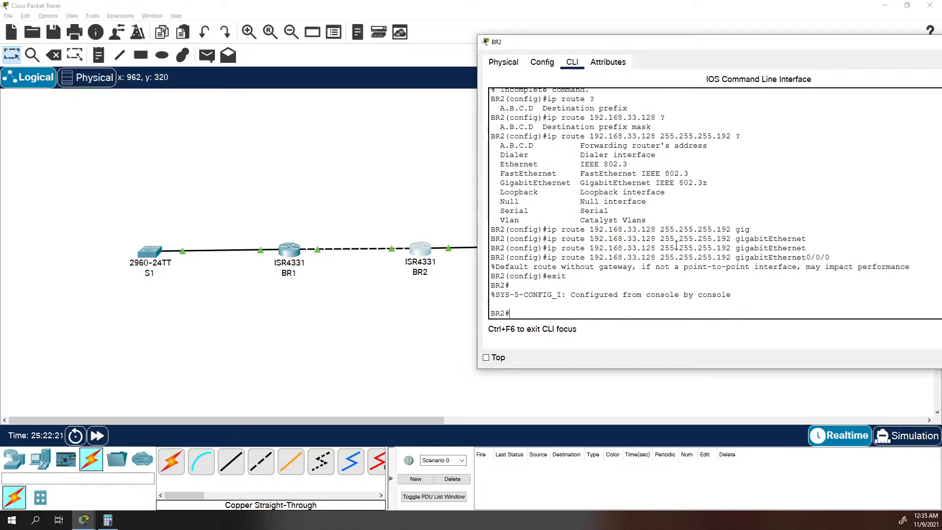
pyautogui.write('show ip route')
pyautogui.press('Return')
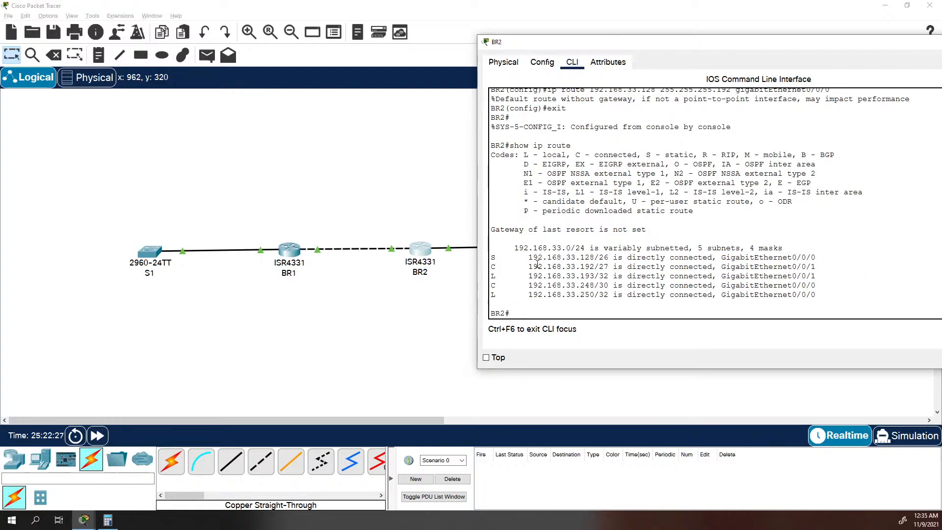
# Examine the local, connected and static entries in BR2's routing table, including the static route's exit interface.
pyautogui.moveTo(528, 275); pyautogui.dragTo(611, 276)
pyautogui.moveTo(528, 294); pyautogui.dragTo(618, 295)
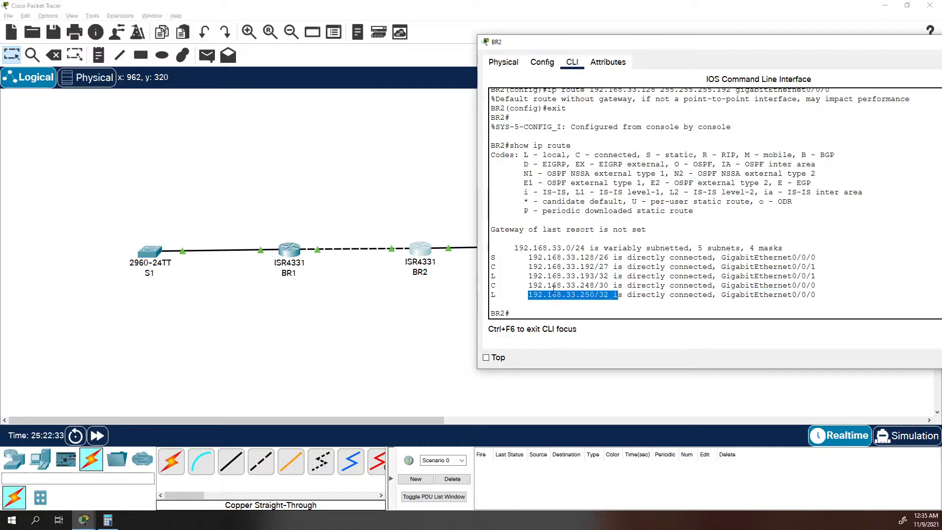
pyautogui.moveTo(598, 294)
pyautogui.mouseDown()
pyautogui.moveTo(610, 295)
pyautogui.moveTo(584, 286)
pyautogui.mouseUp()
pyautogui.moveTo(616, 286); pyautogui.dragTo(635, 289)
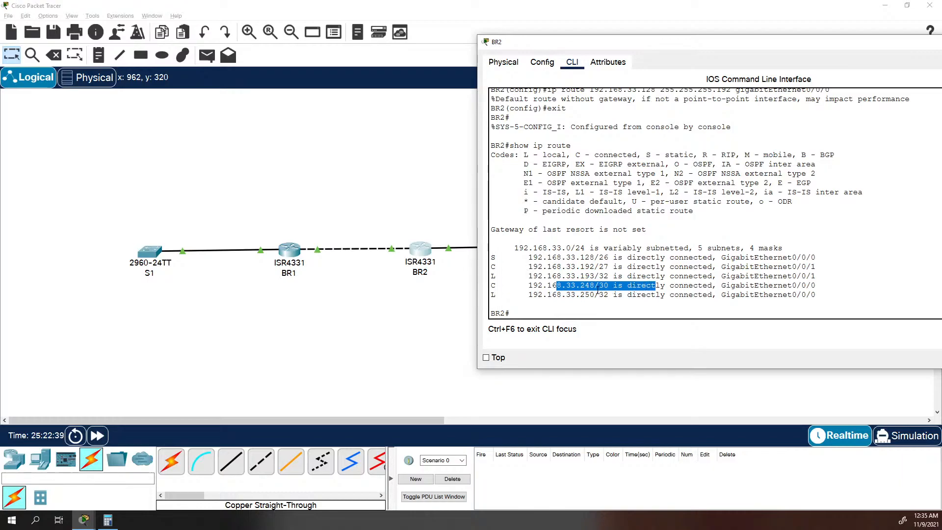
pyautogui.doubleClick(588, 286)
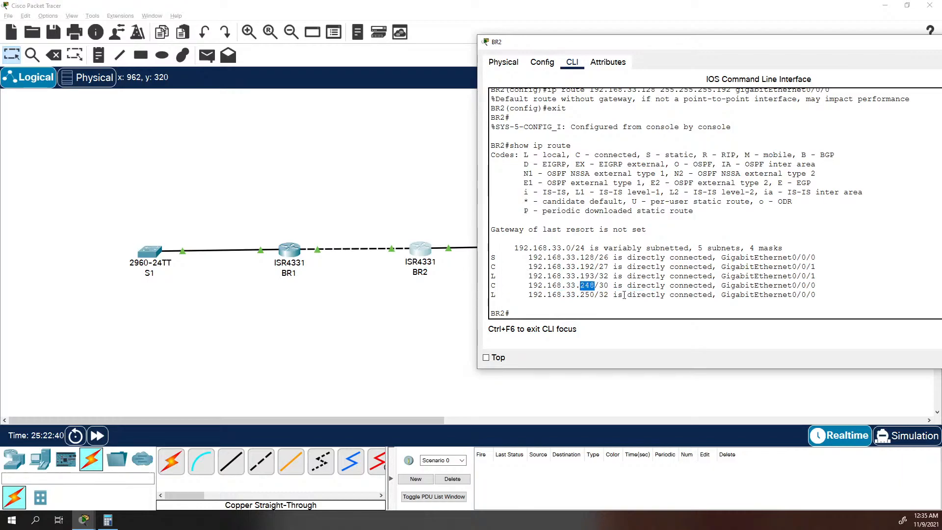
pyautogui.doubleClick(587, 275)
pyautogui.click(595, 283)
pyautogui.doubleClick(587, 267)
pyautogui.doubleClick(587, 257)
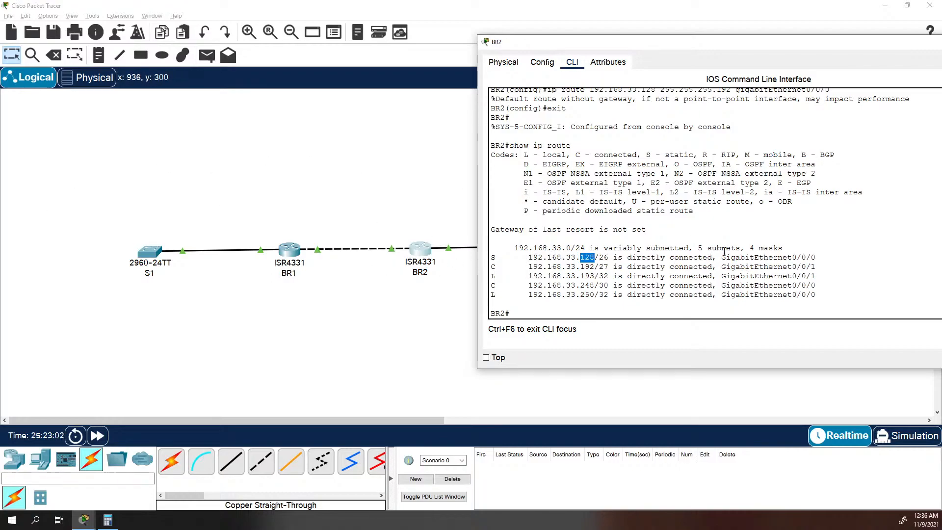
pyautogui.moveTo(716, 257); pyautogui.dragTo(826, 257)
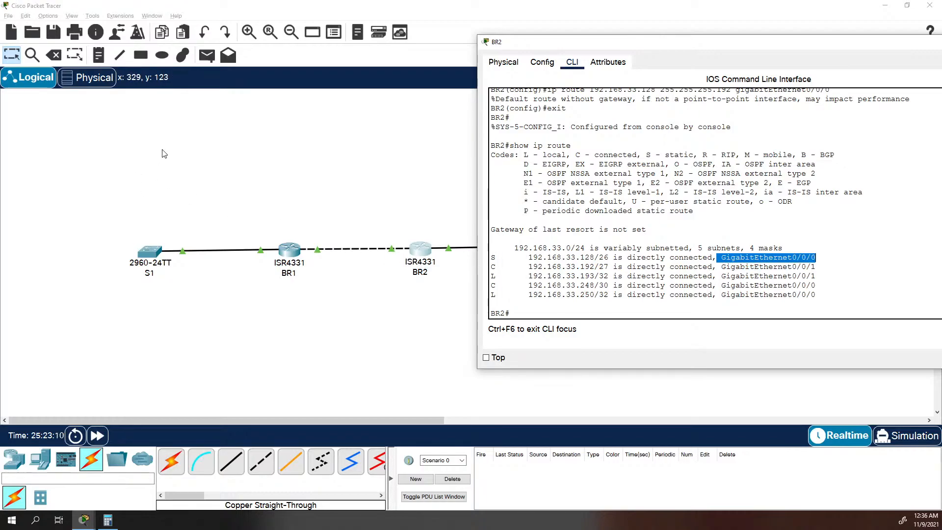
# Compare BR1's next-hop static route with BR2's exit-interface static route in their routing tables.
pyautogui.click(296, 253)
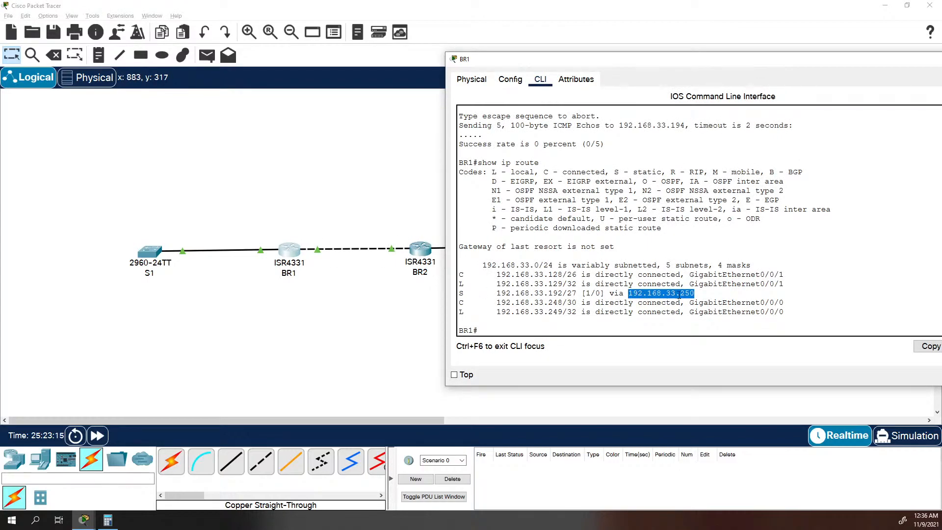
pyautogui.moveTo(699, 294); pyautogui.dragTo(478, 295)
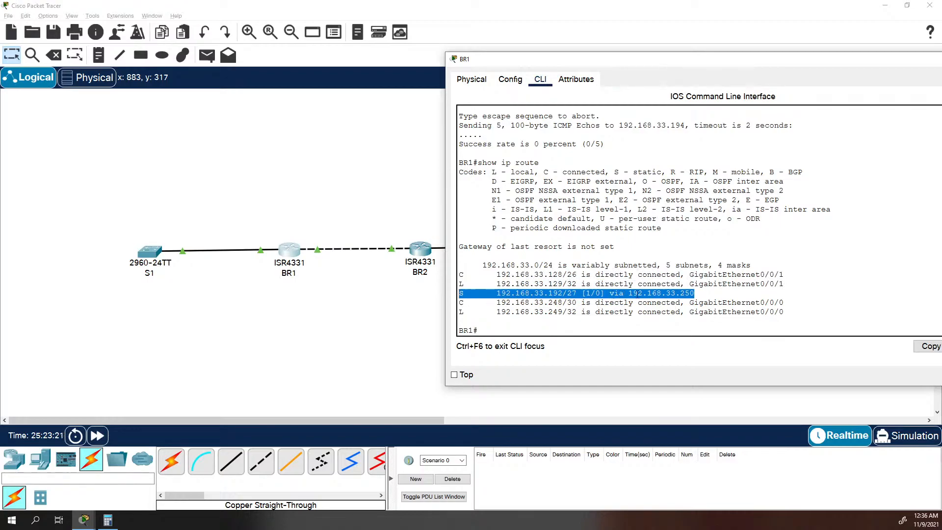
pyautogui.click(421, 249)
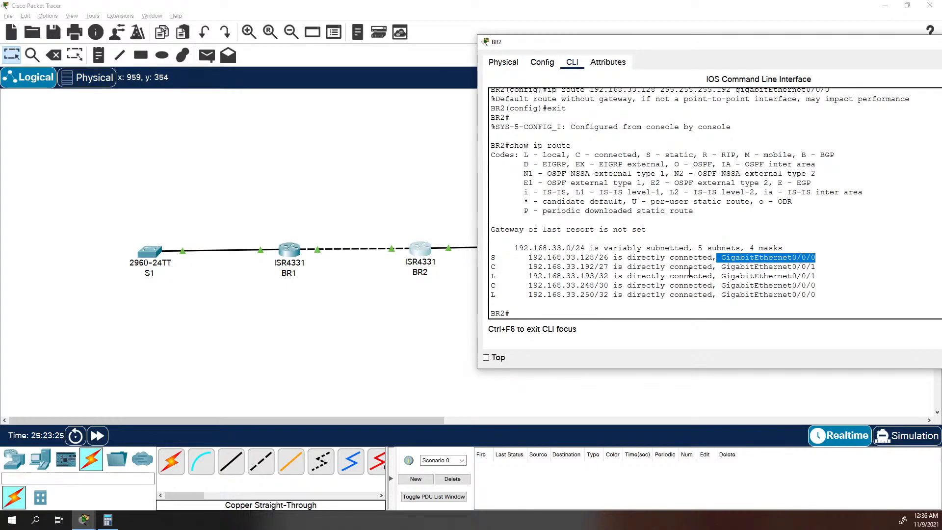
pyautogui.moveTo(815, 257); pyautogui.dragTo(712, 257)
pyautogui.click(291, 256)
pyautogui.click(589, 295)
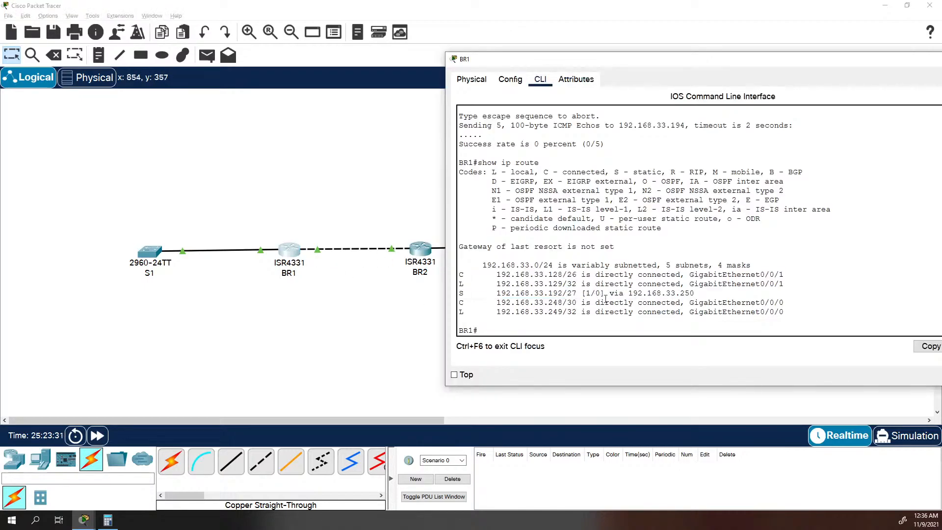
pyautogui.moveTo(583, 293); pyautogui.dragTo(620, 293)
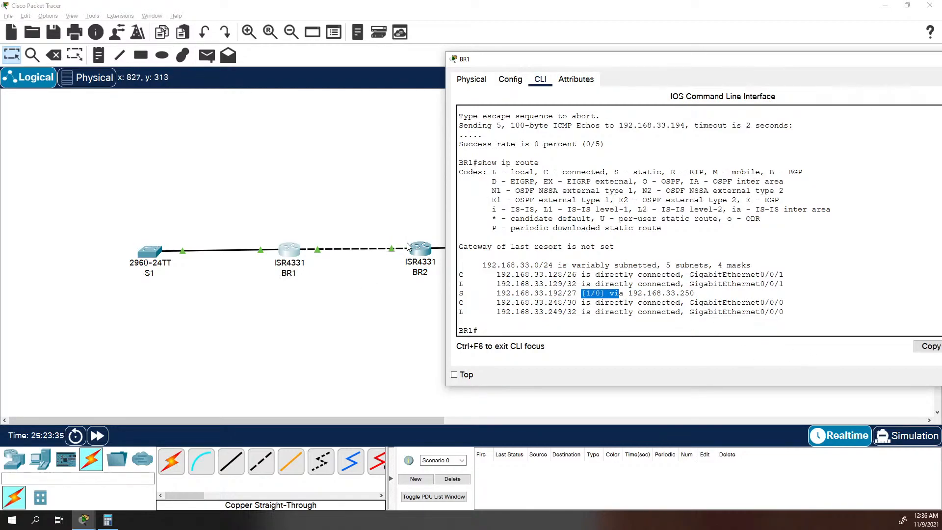
pyautogui.click(425, 252)
pyautogui.click(627, 267)
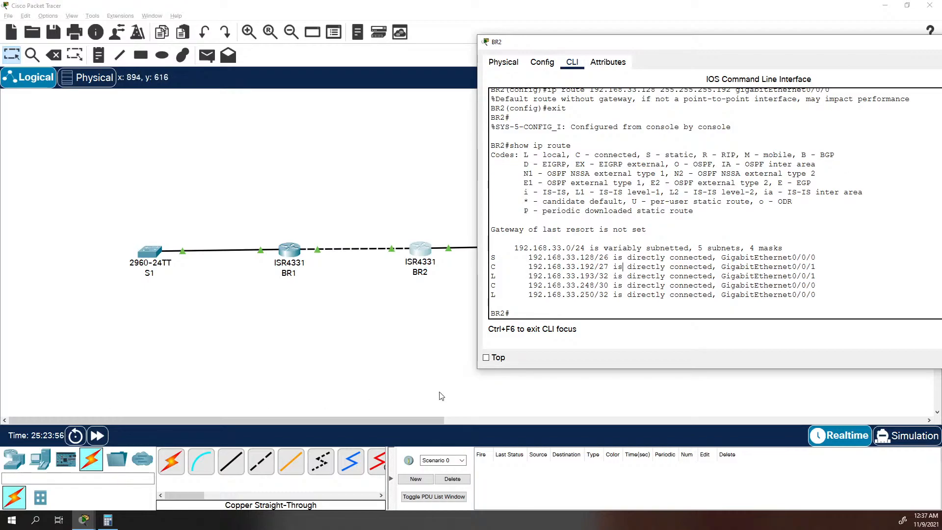
# Shift switch S2 slightly in the topology so it sits level with router BR2.
pyautogui.click(330, 319)
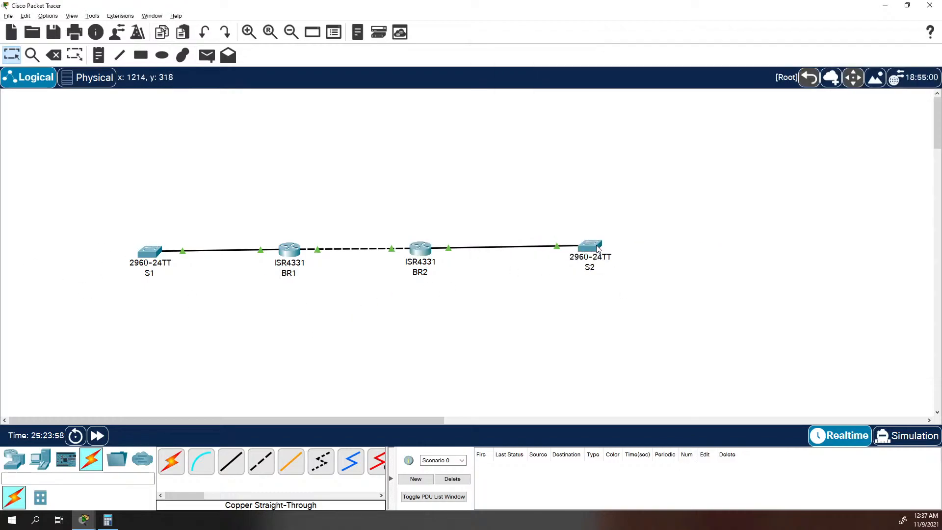
pyautogui.click(415, 250)
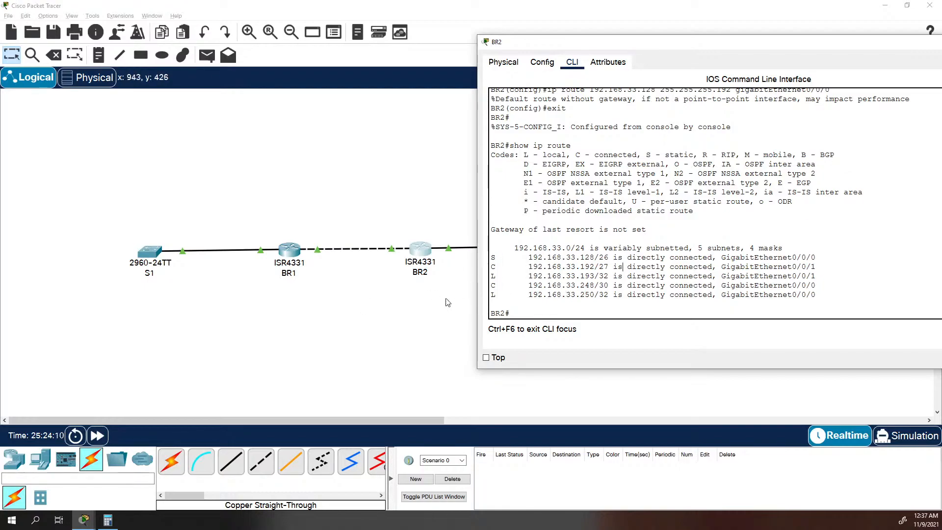
pyautogui.click(420, 318)
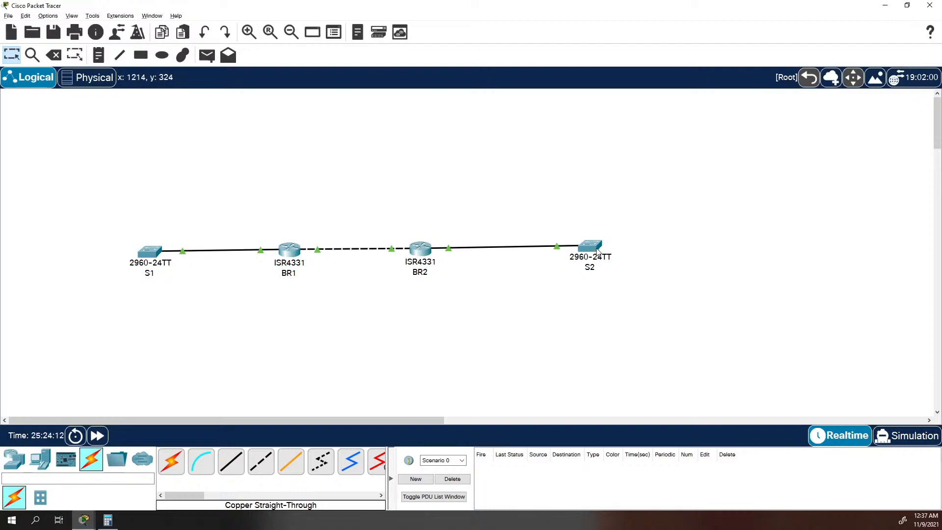
pyautogui.moveTo(597, 259); pyautogui.dragTo(596, 262)
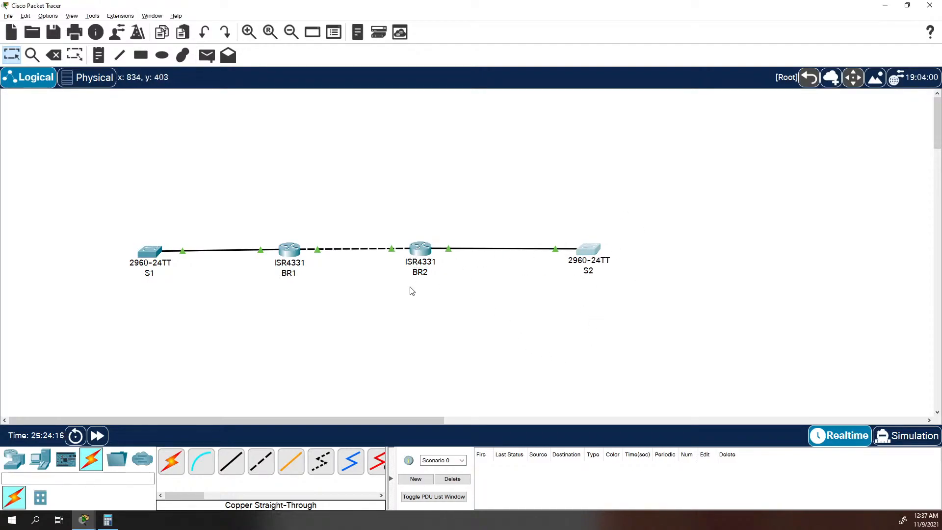
# Create subinterface g0/0/1.1 on BR2 from global configuration mode.
pyautogui.click(423, 251)
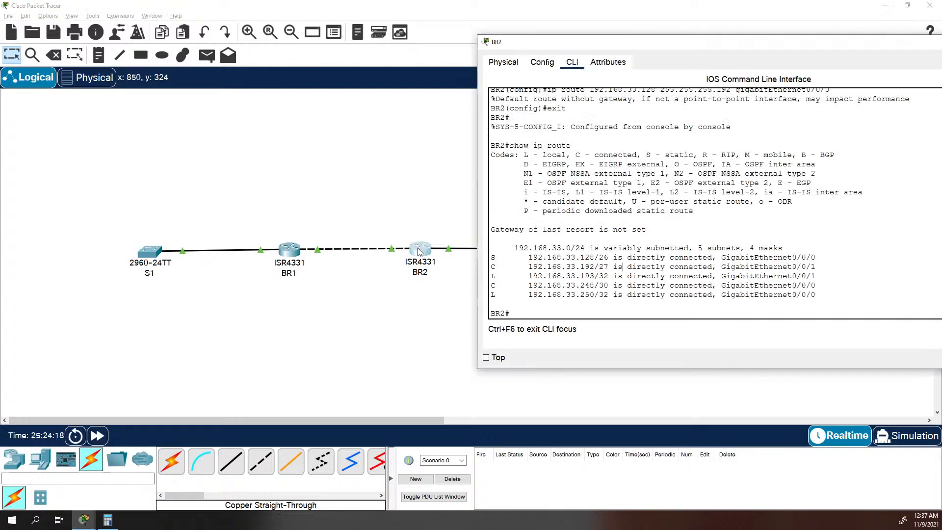
pyautogui.write('conf t')
pyautogui.press('Return')
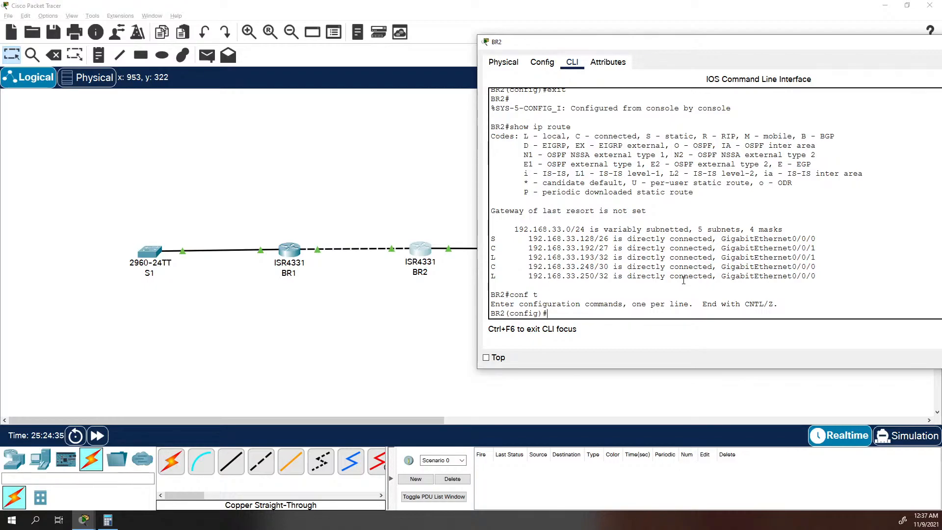
pyautogui.write('int g0/0/1.1')
pyautogui.press('Return')
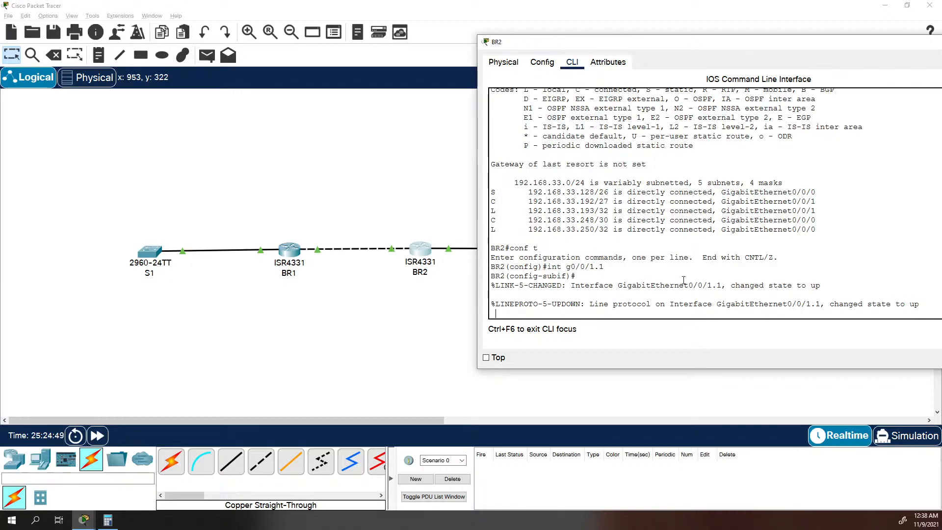
pyautogui.press('Return')
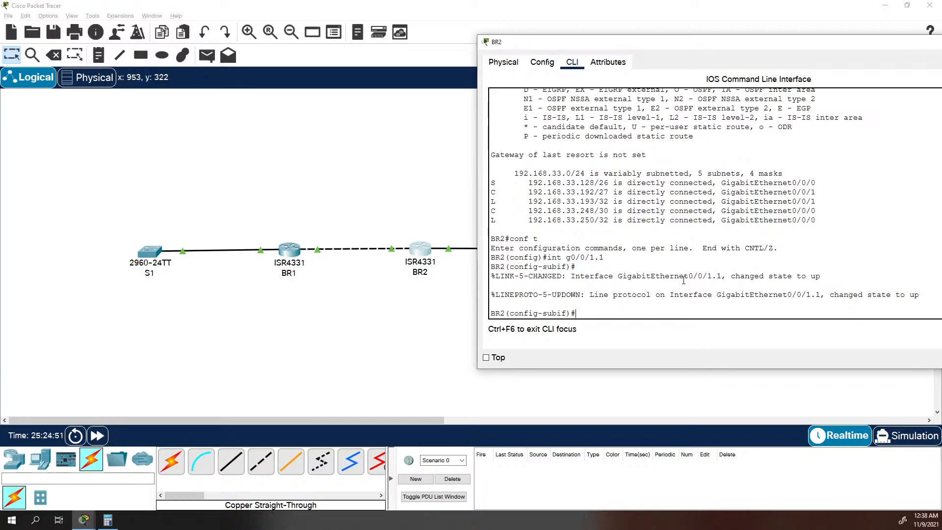
# Shut down subinterface g0/0/1.1 on BR2 and return to privileged EXEC mode.
pyautogui.write('shutdown')
pyautogui.press('Return')
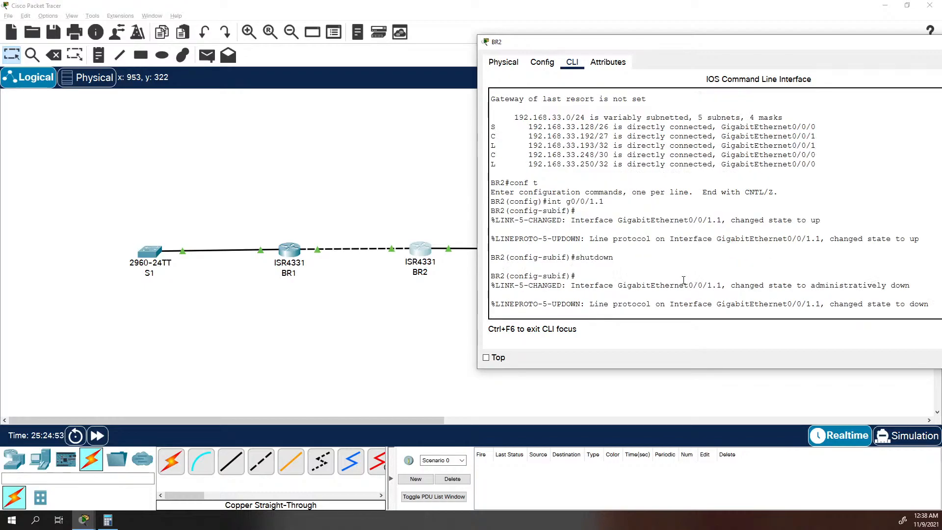
pyautogui.write('exit')
pyautogui.press('Return')
pyautogui.write('exit')
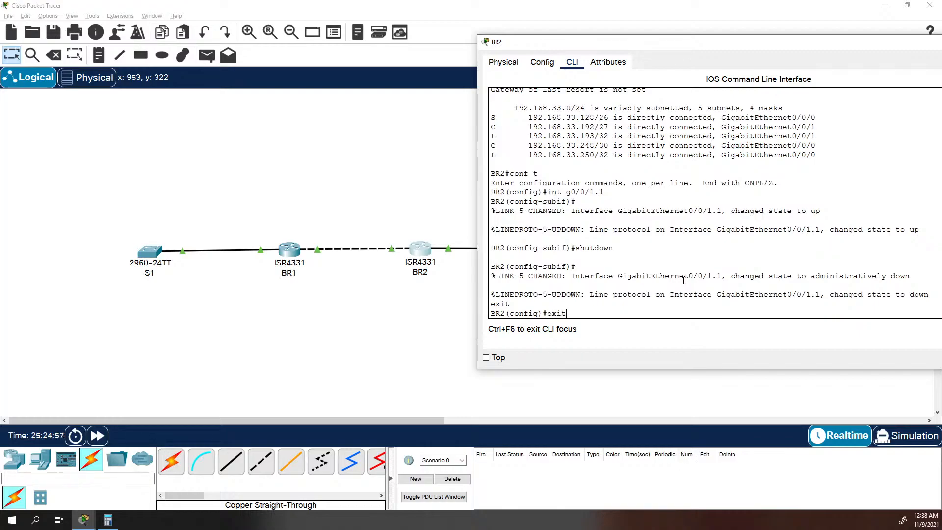
pyautogui.press('Return')
# Display BR2's brief IP interface summary and examine the entry for subinterface GigabitEthernet0/0/1.1.
pyautogui.write('show ip ')
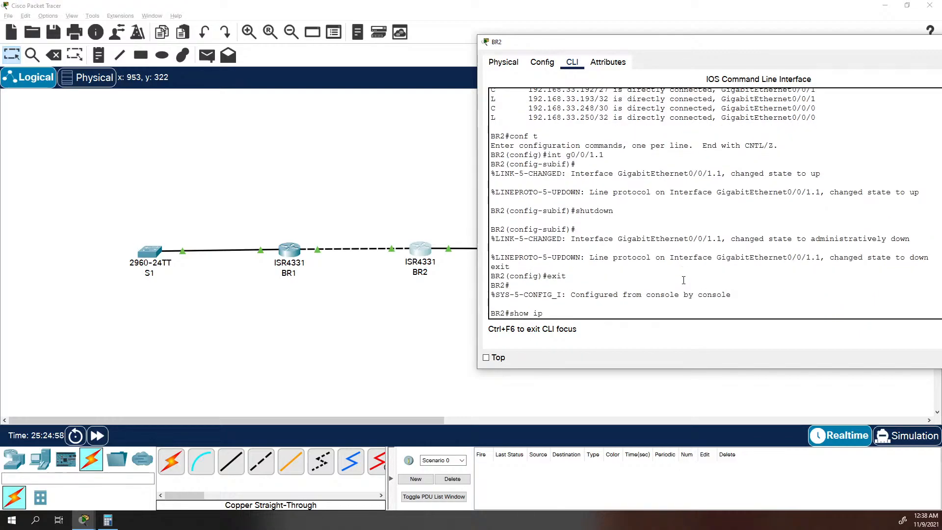
pyautogui.write('int brief')
pyautogui.press('Return')
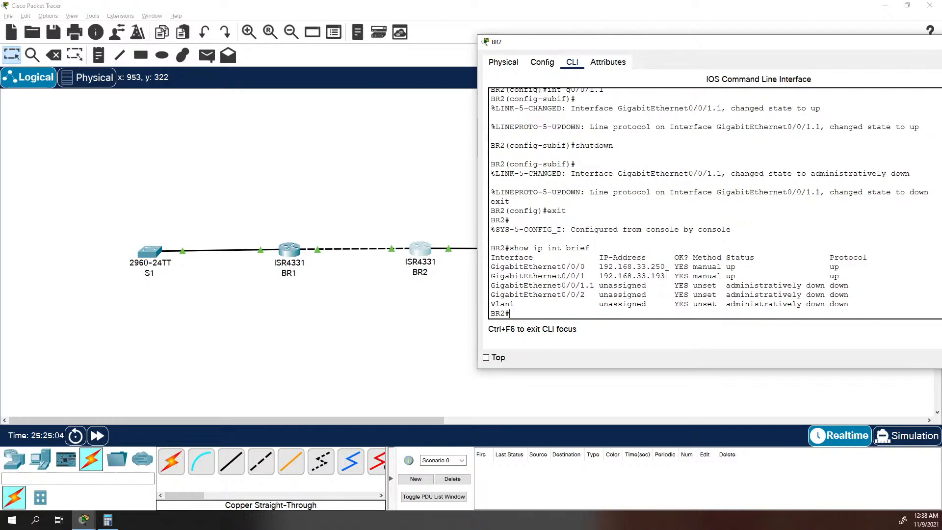
pyautogui.tripleClick(537, 285)
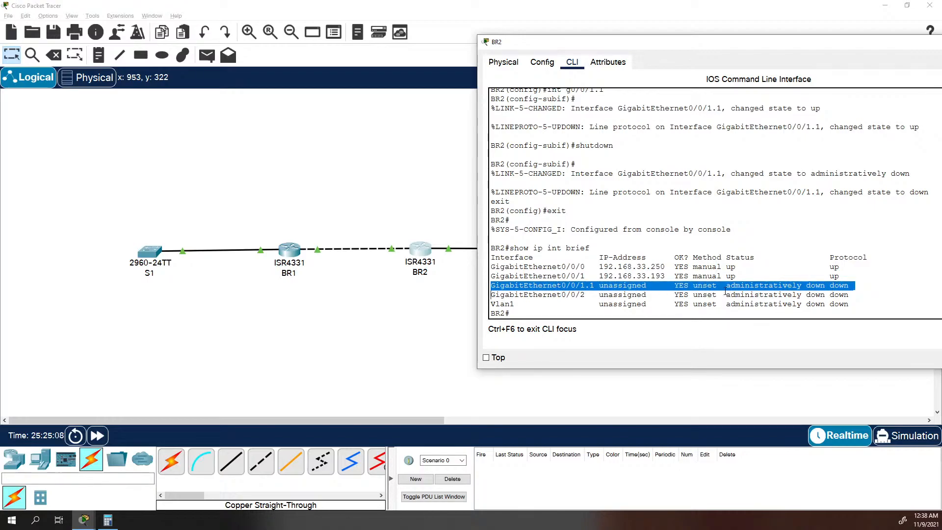
pyautogui.click(645, 288)
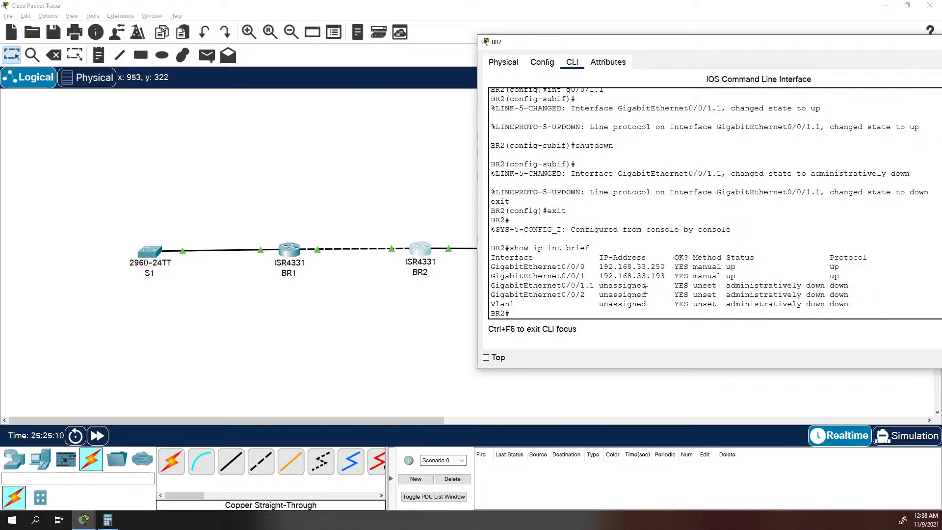